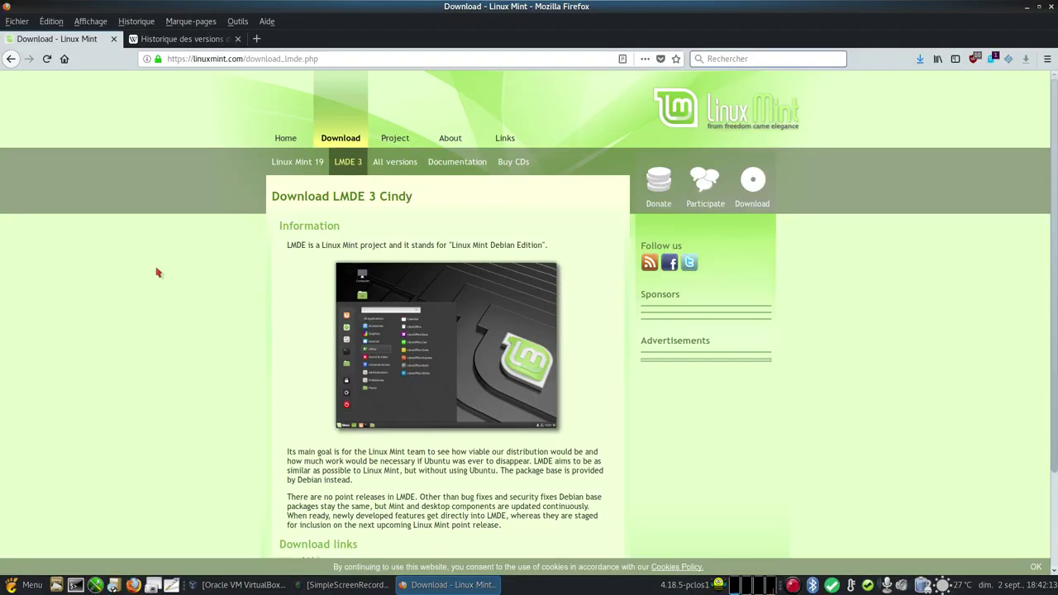
# - Review the LMDE 3 64-bit download and its sha256sum.txt checksum, then open the All versions release list
pyautogui.scroll(-3, 157, 272)
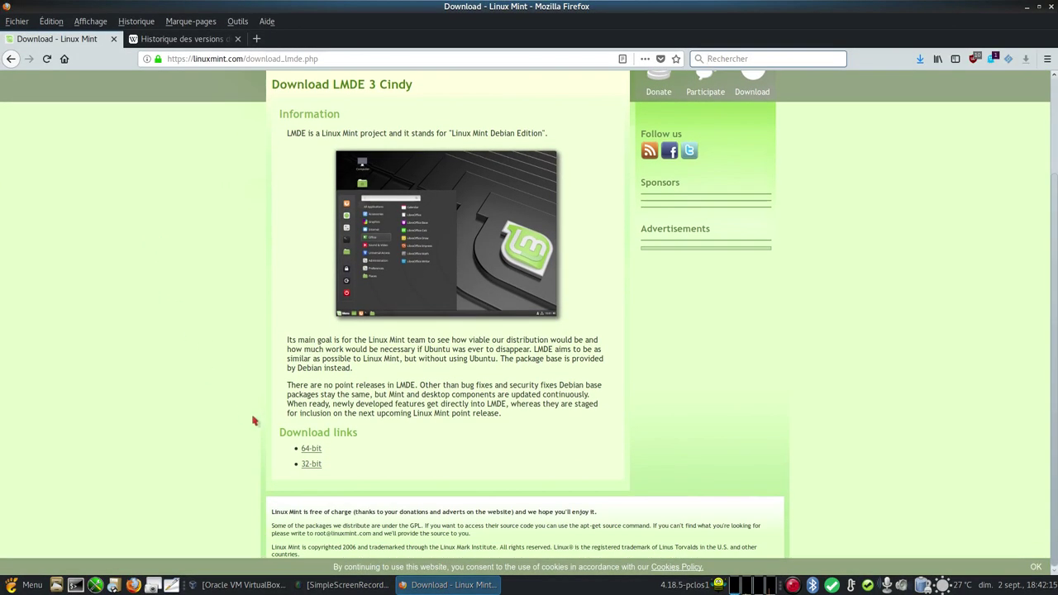
pyautogui.click(318, 447)
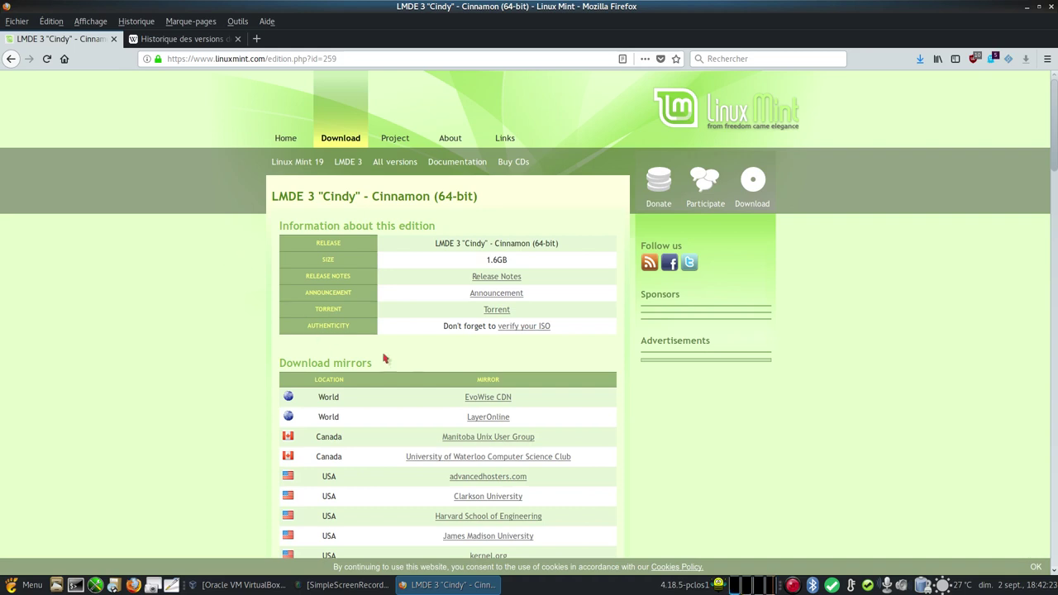
pyautogui.click(528, 327)
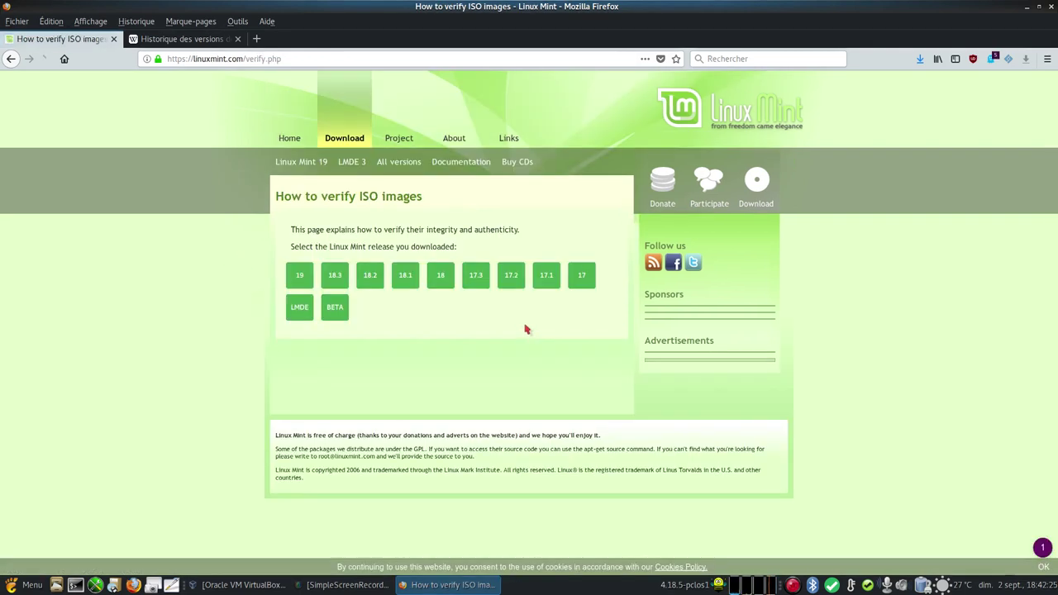
pyautogui.click(299, 307)
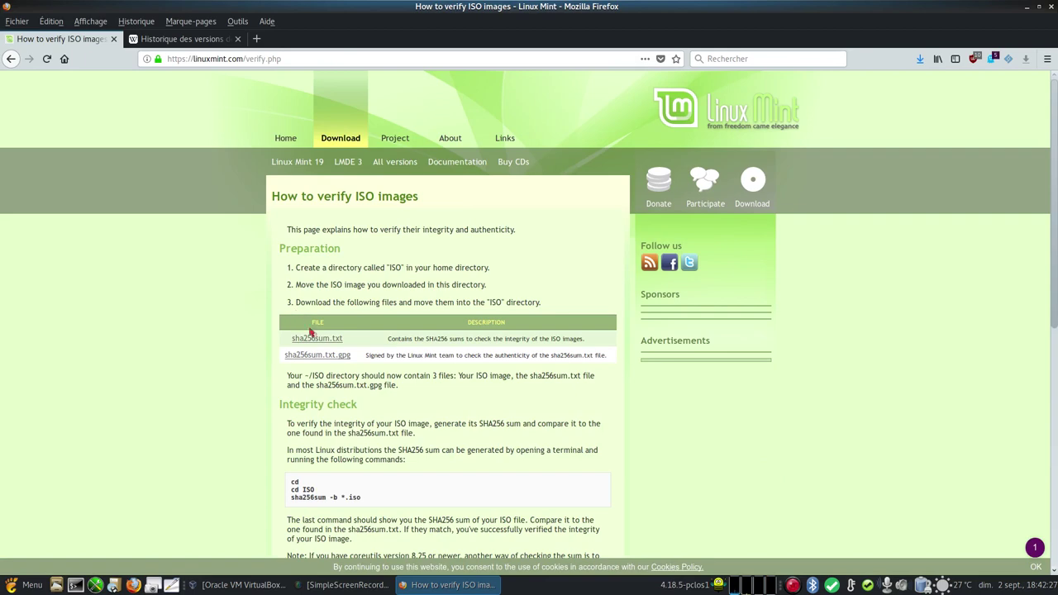
pyautogui.click(320, 338)
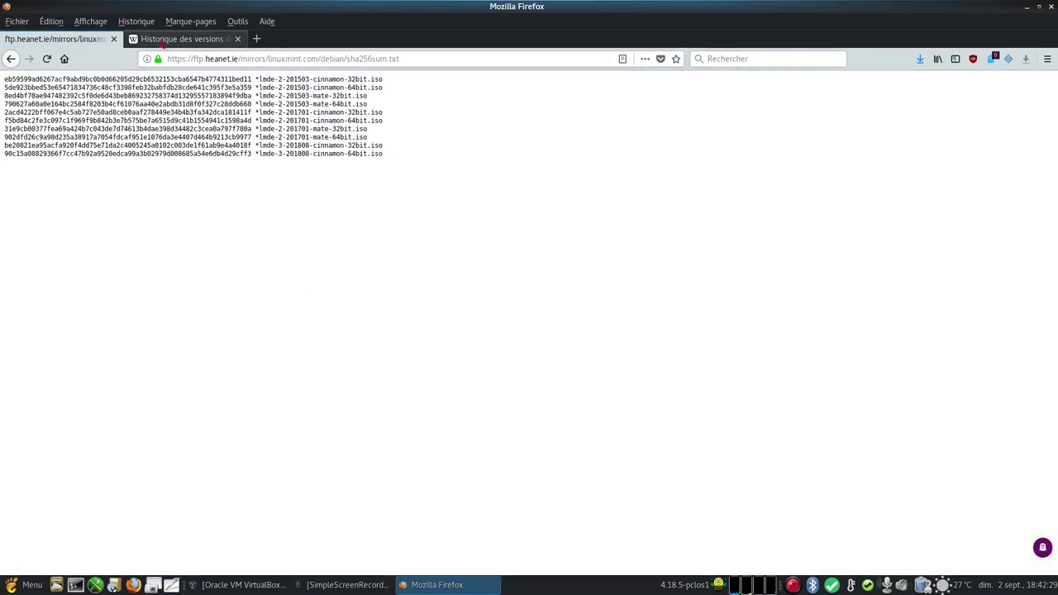
pyautogui.click(12, 59)
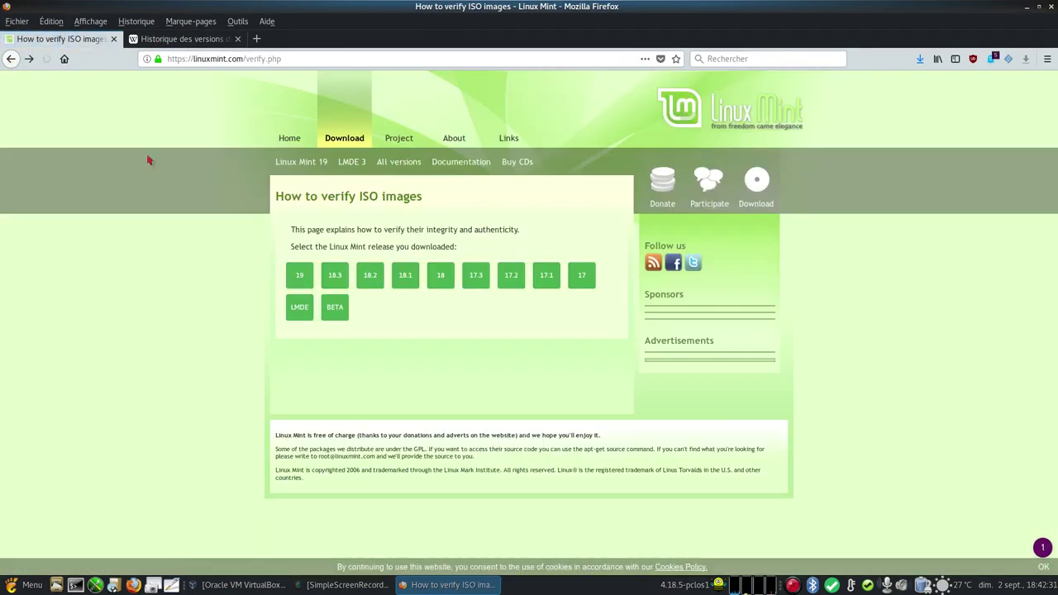
pyautogui.click(404, 163)
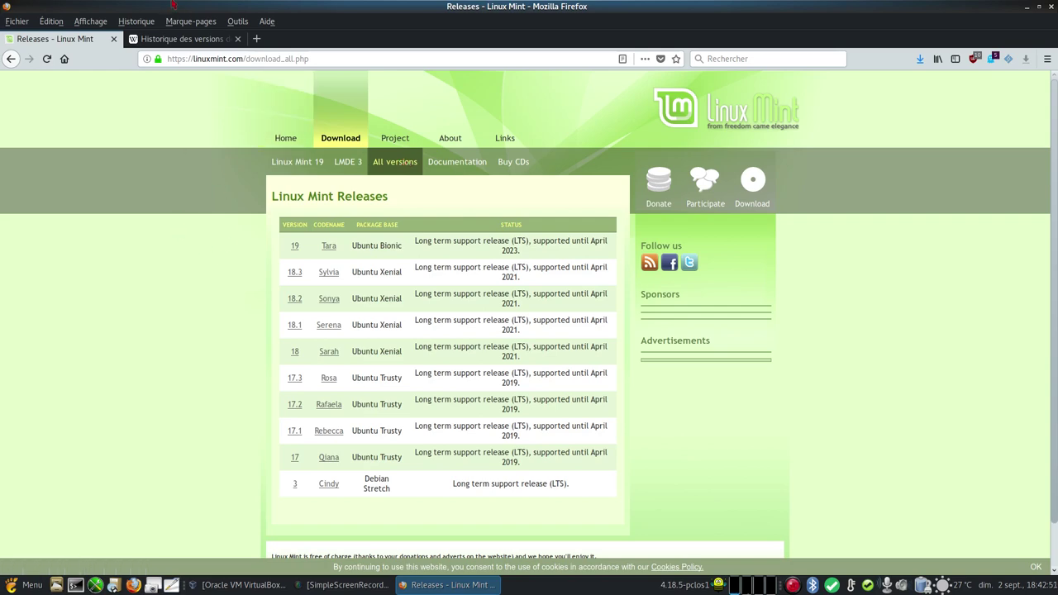
# - Read the 'Historique des versions de Debian' table on Wikipedia, then close Firefox
pyautogui.click(191, 41)
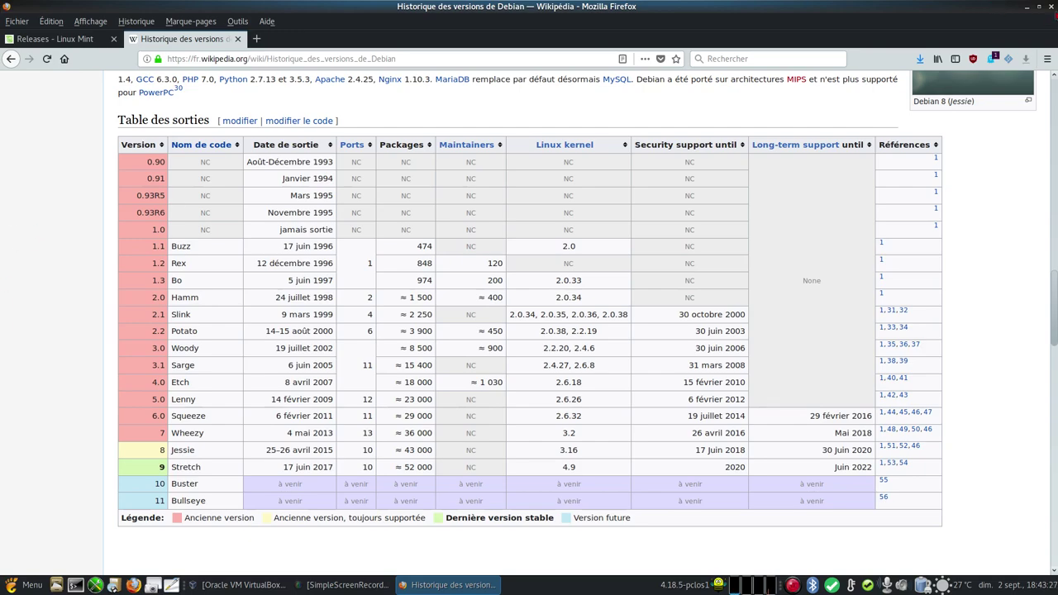
pyautogui.click(1052, 7)
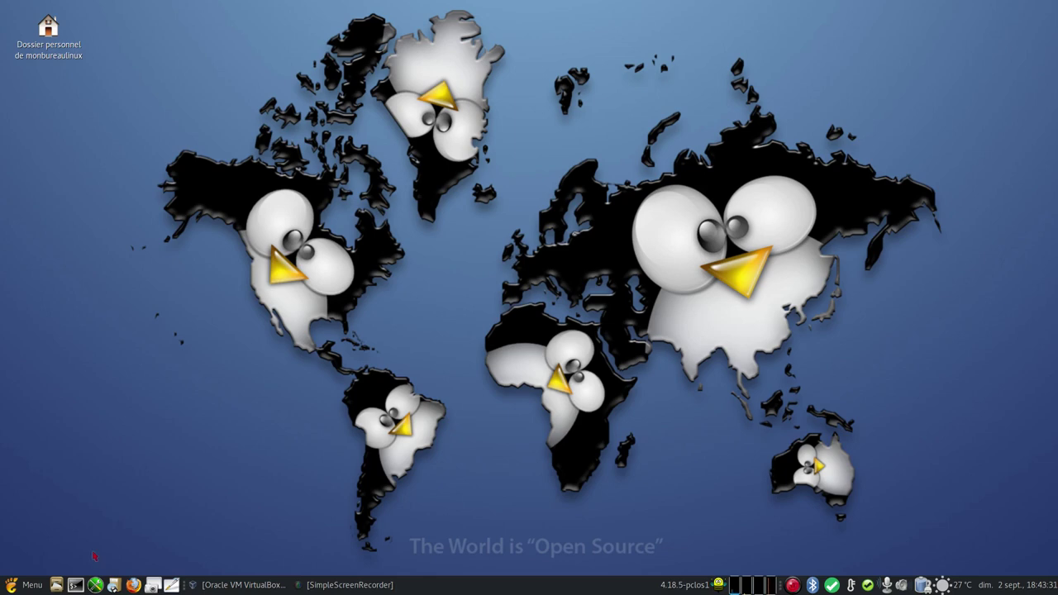
# - Start the LMDE3 Cinnamon machine from VirtualBox Manager and boot the live system from the boot menu
pyautogui.click(243, 586)
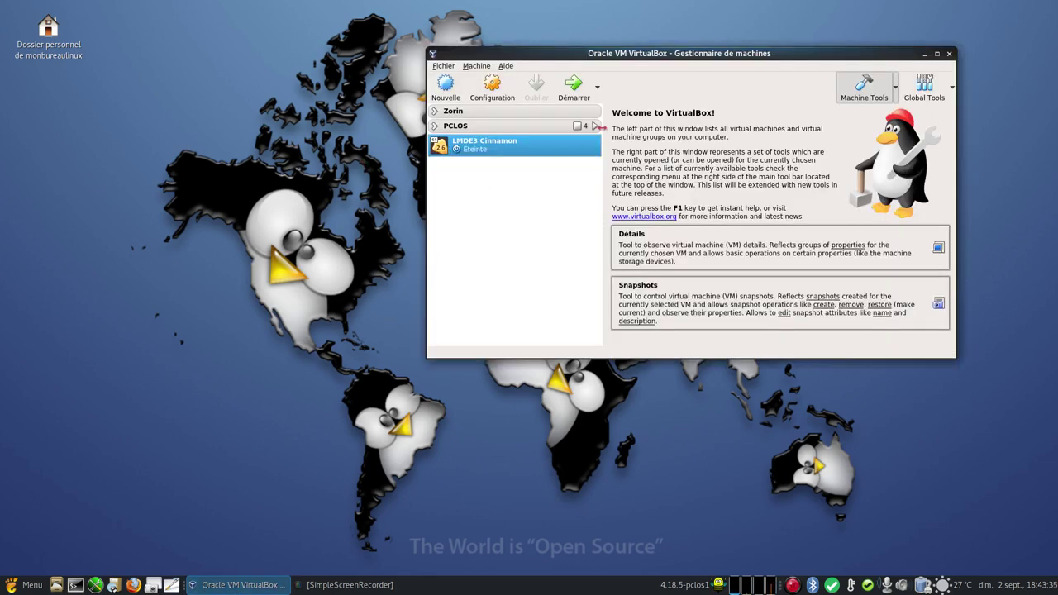
pyautogui.click(583, 92)
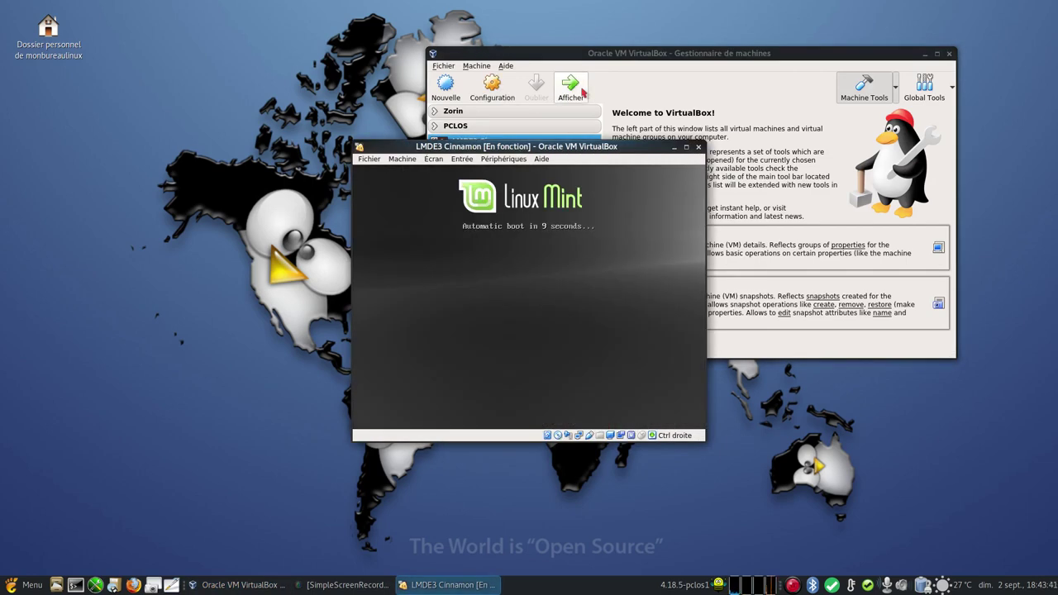
pyautogui.press('Escape')
pyautogui.press('Return')
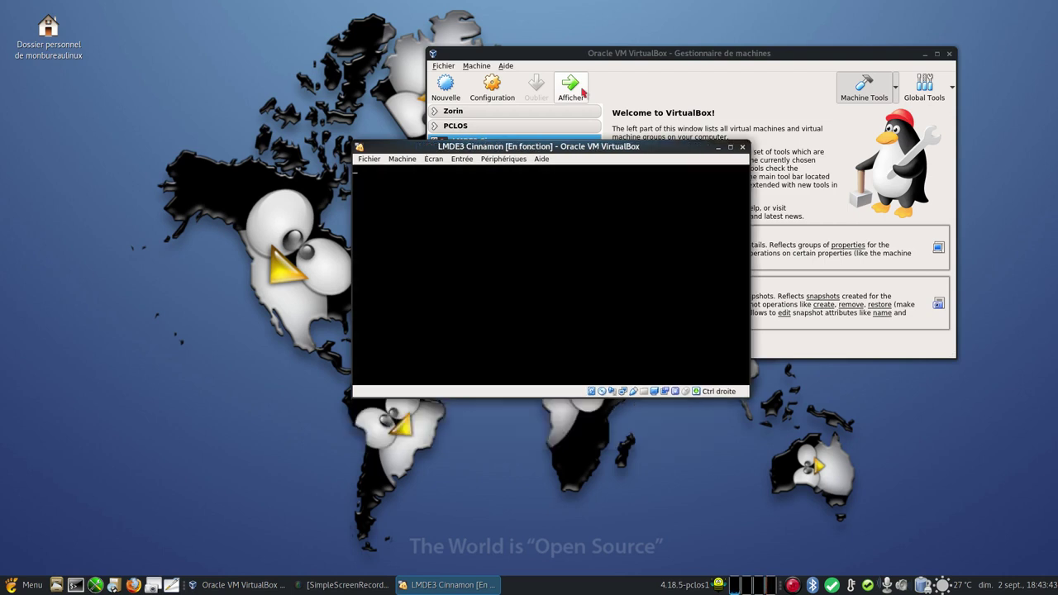
# - Browse the VM's display options, minimize the manager, and move the VM window up and left
pyautogui.click(438, 160)
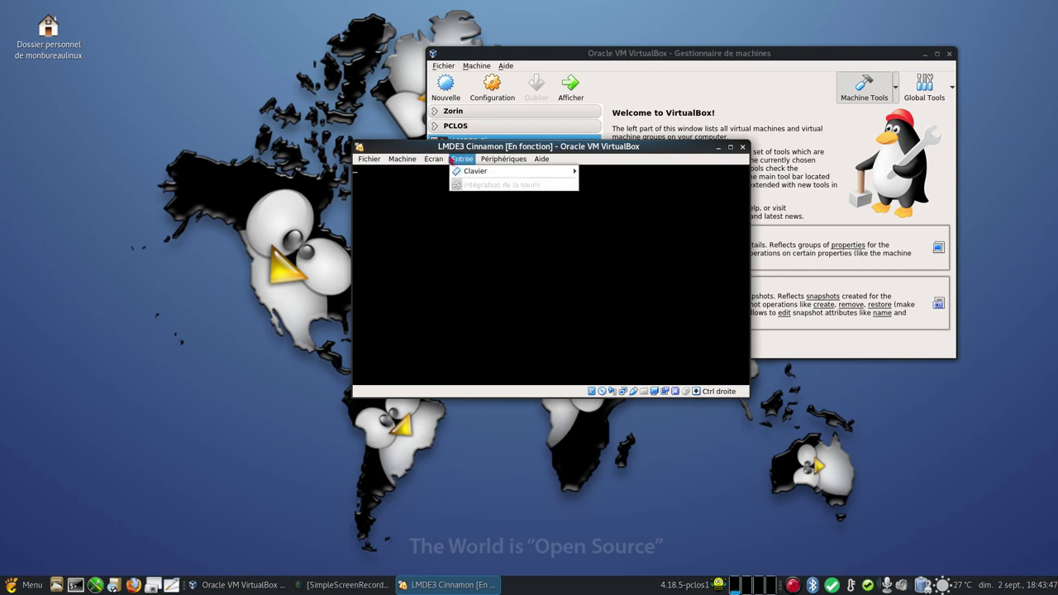
pyautogui.moveTo(503, 159)
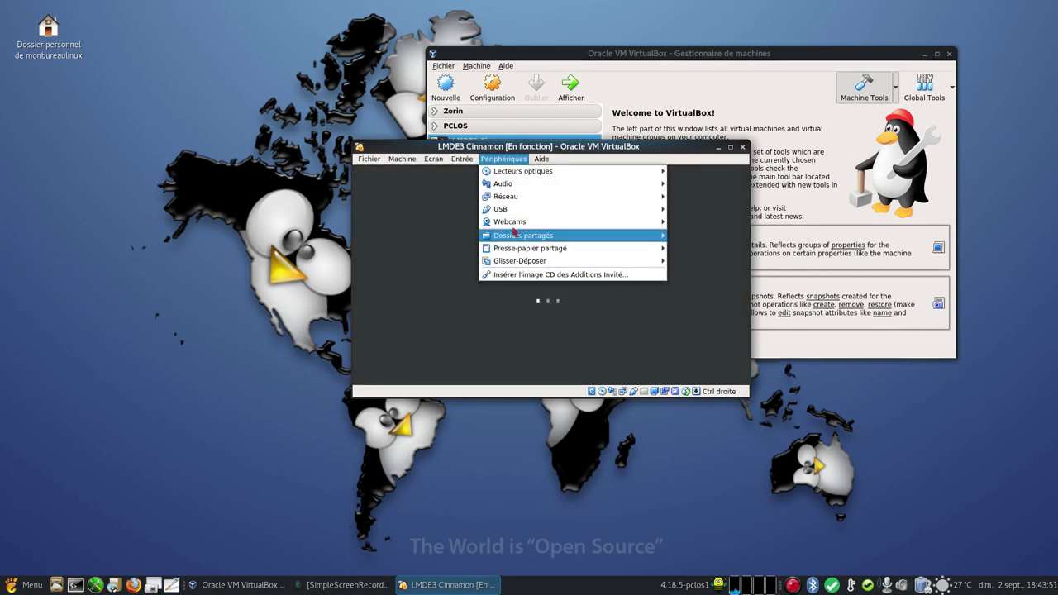
pyautogui.moveTo(433, 159)
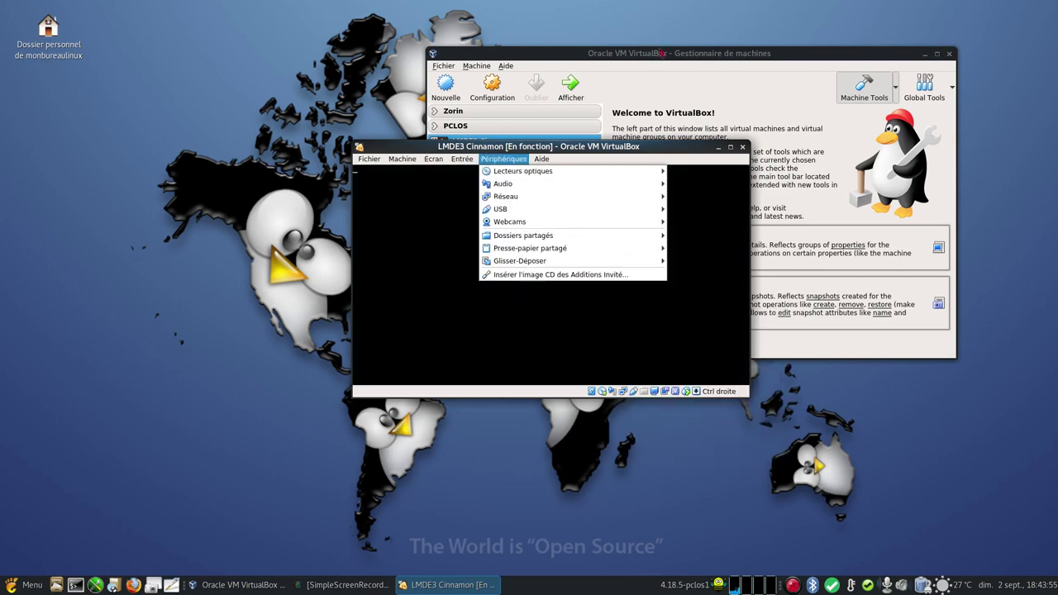
pyautogui.click(662, 54)
pyautogui.click(925, 54)
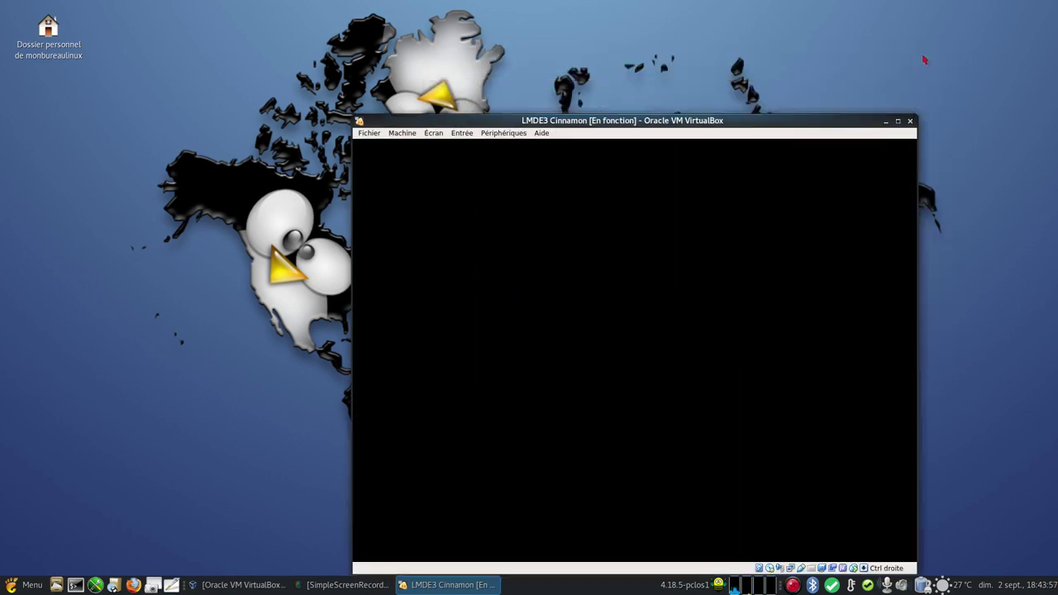
pyautogui.moveTo(654, 125); pyautogui.dragTo(592, 53)
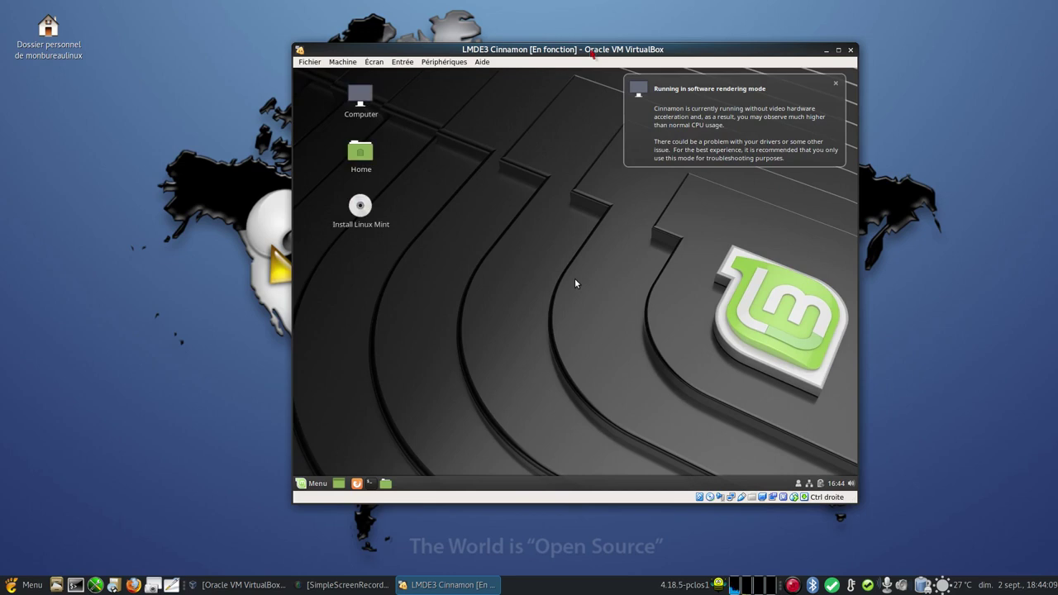
# - Dismiss the 'Running in software rendering mode' notice and launch Install Linux Mint from the desktop
pyautogui.click(836, 85)
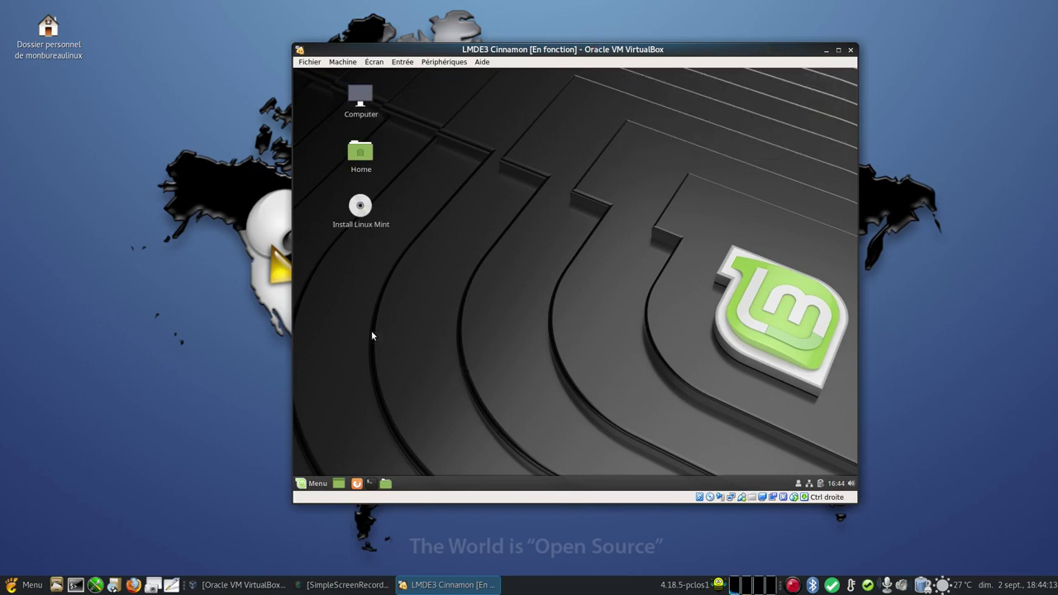
pyautogui.click(360, 209)
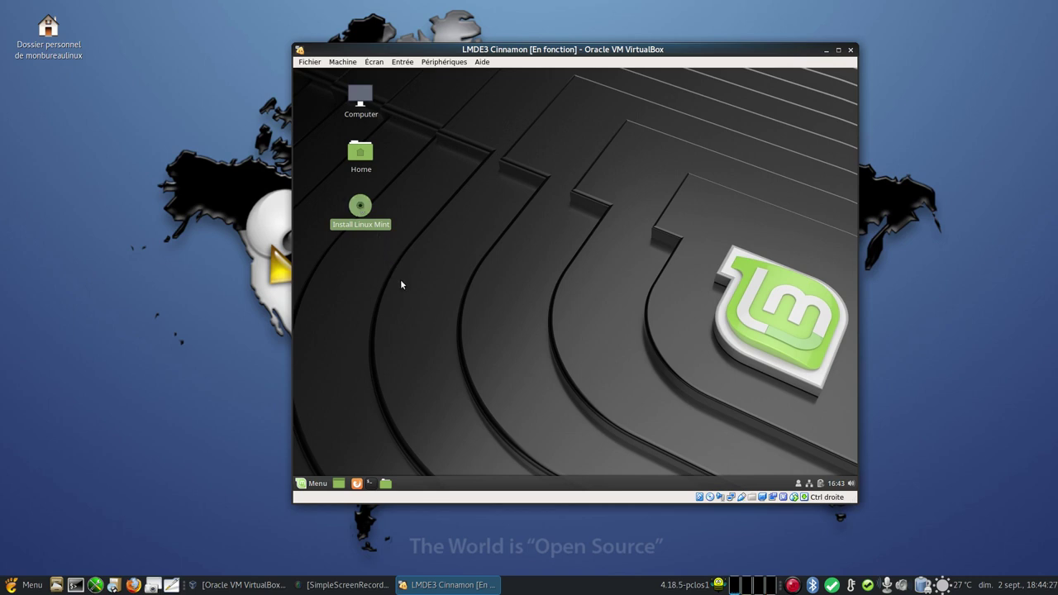
pyautogui.doubleClick(360, 207)
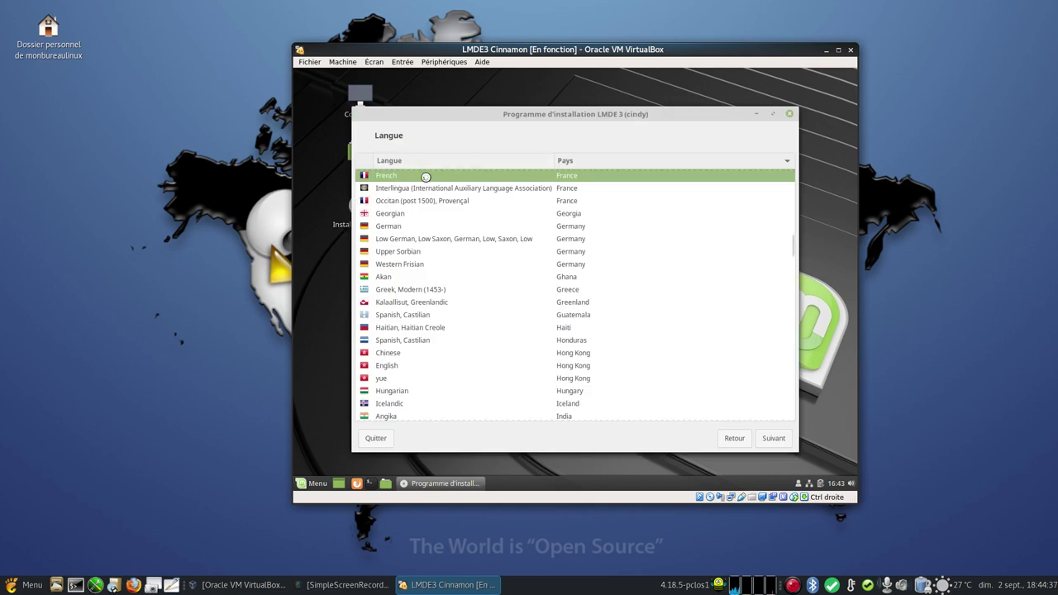
# - Accept French and Europe/Paris, then test the French keyboard layout by typing 'aze1223'
pyautogui.click(772, 439)
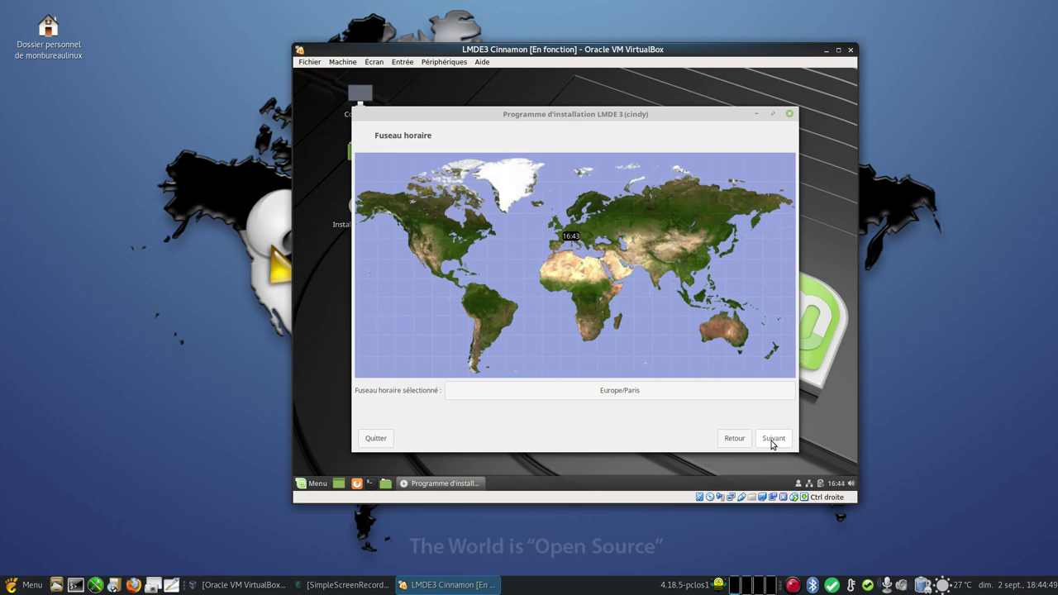
pyautogui.click(772, 440)
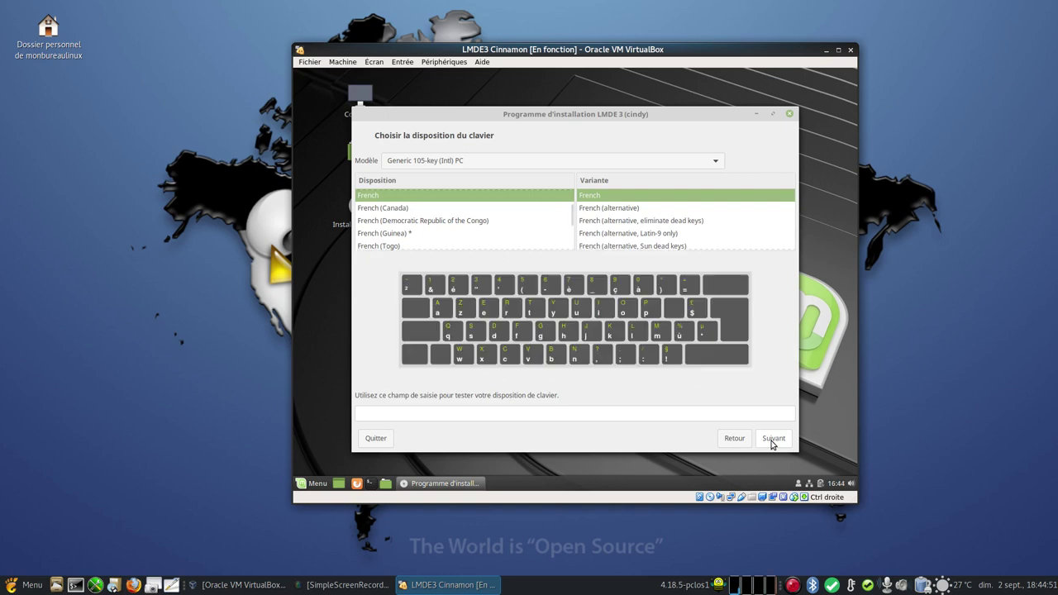
pyautogui.click(493, 413)
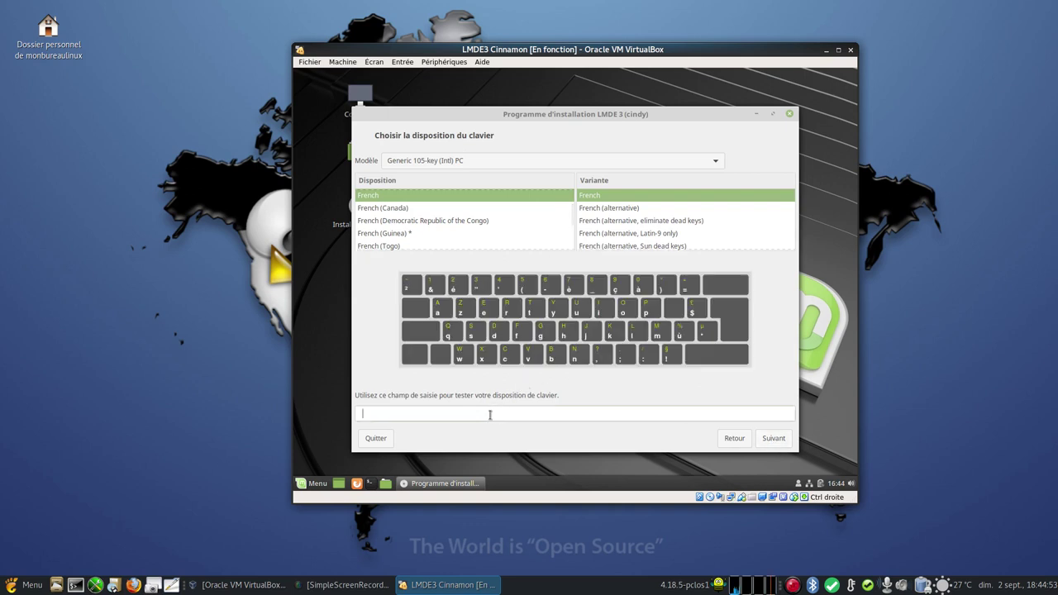
pyautogui.write('aze1223')
# - Keep the French layout and enter 'monbureaulinux', the account password and computer name 'lmde3vbox'
pyautogui.click(774, 439)
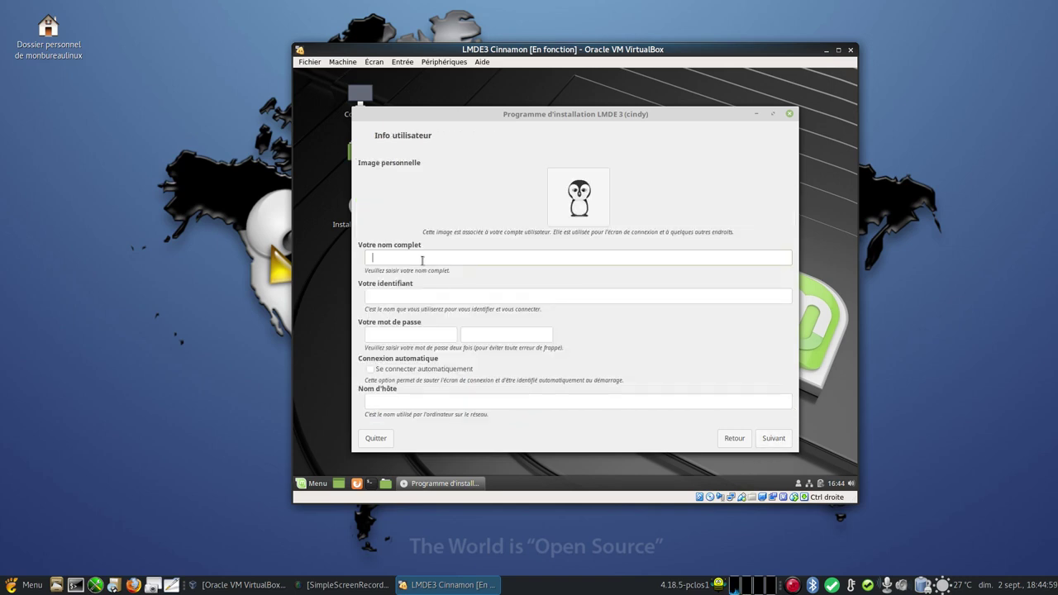
pyautogui.write('monbureaulinux')
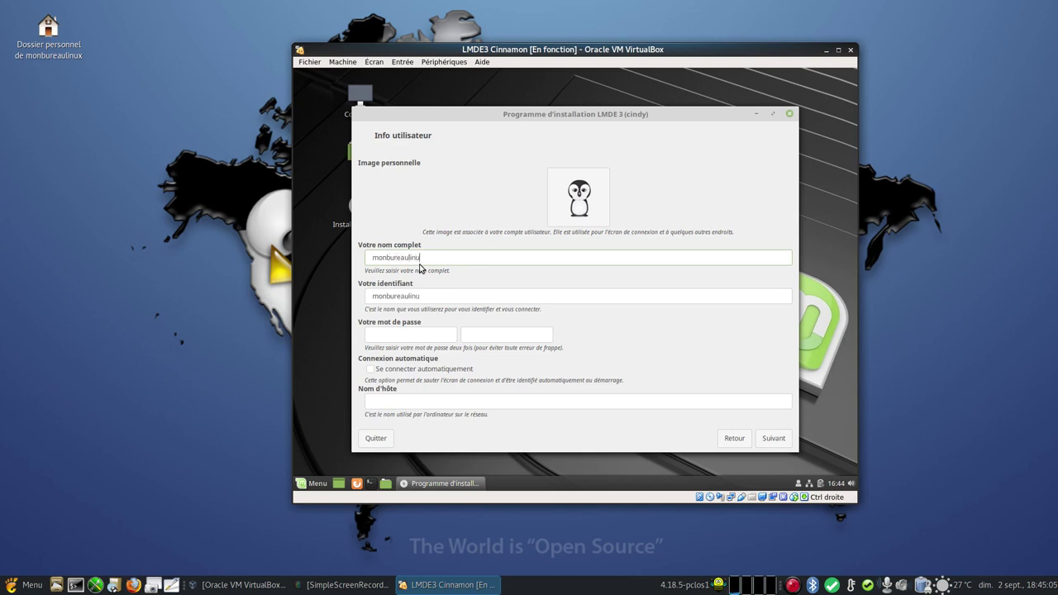
pyautogui.click(383, 334)
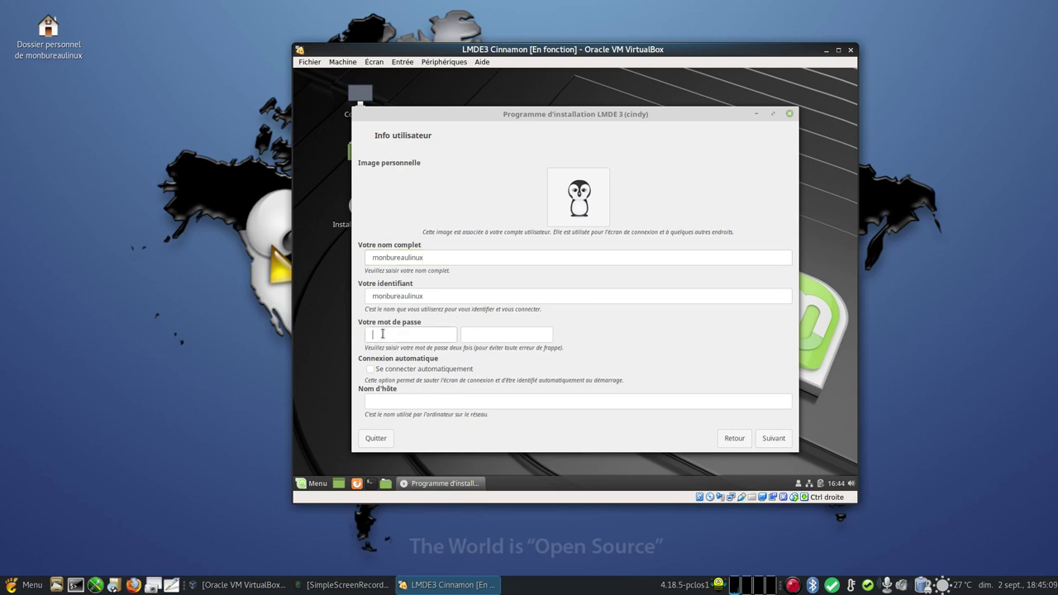
pyautogui.write('********')
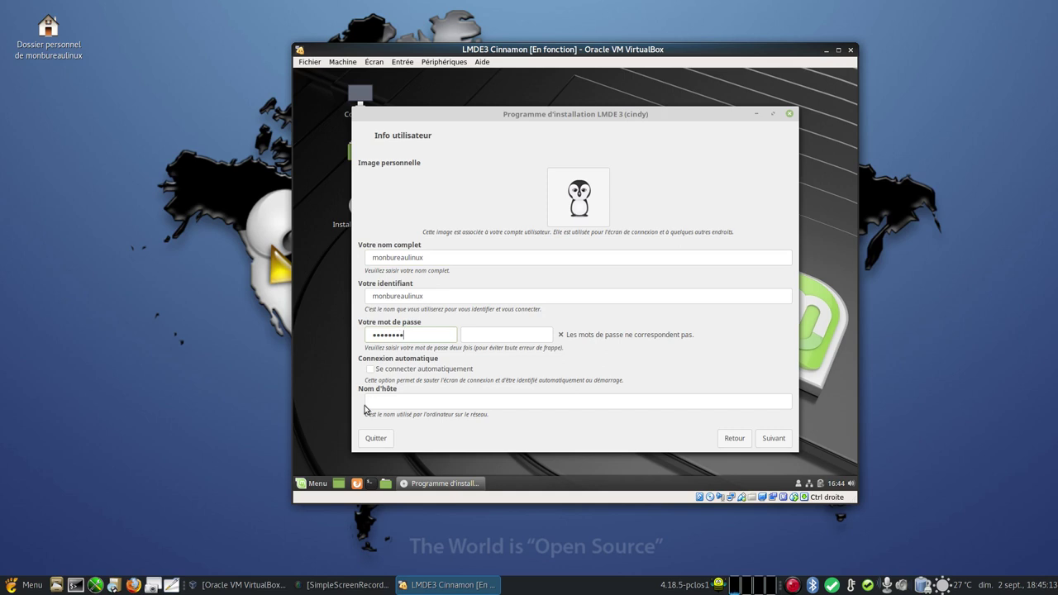
pyautogui.click(389, 404)
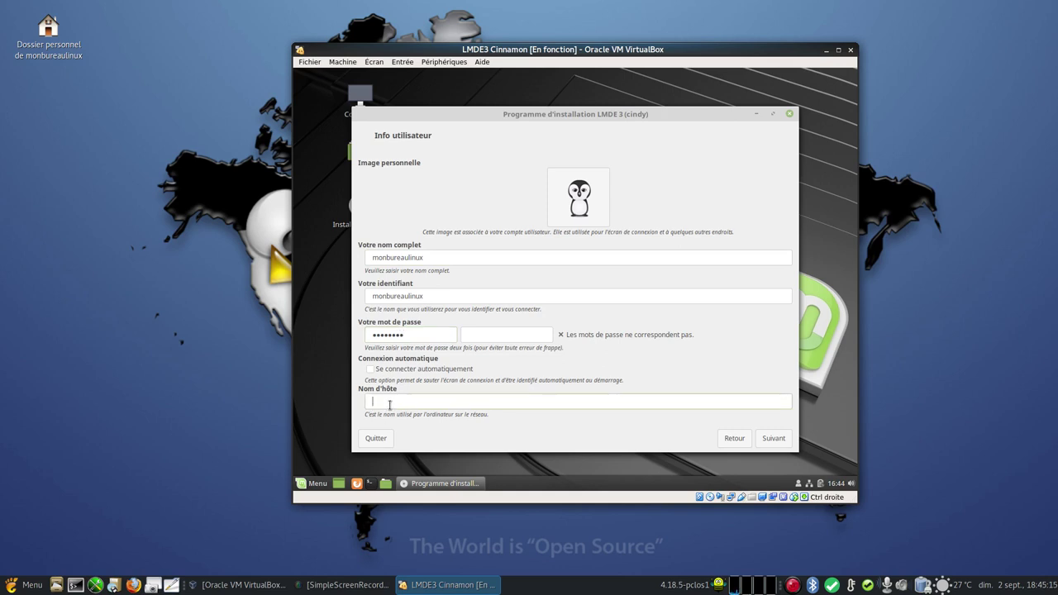
pyautogui.write('lmde3vbox')
# - Choose the penguin photo as account picture, fix the mismatched password confirmation, and continue
pyautogui.click(579, 199)
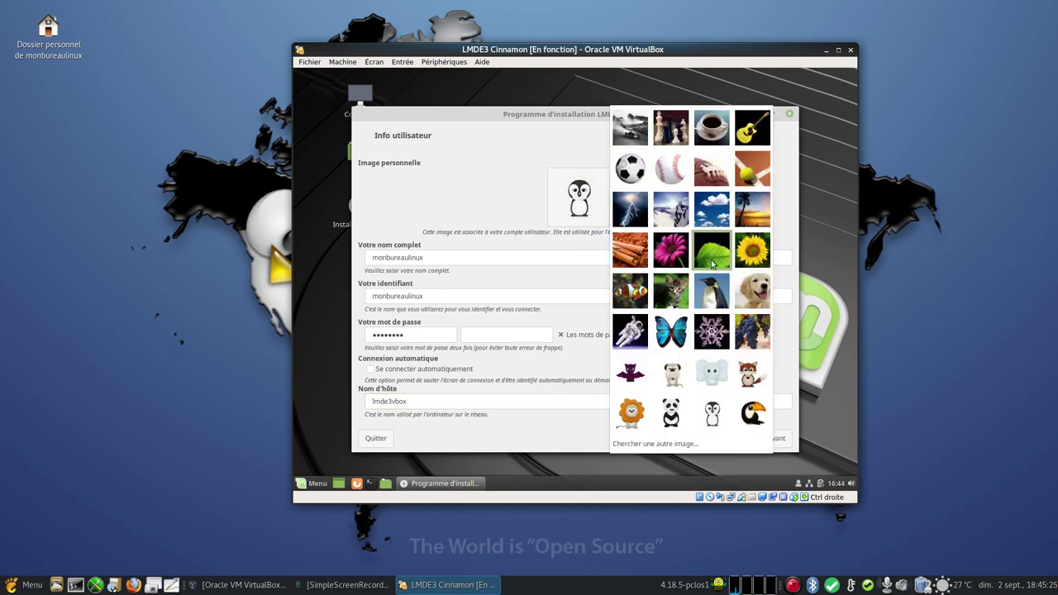
pyautogui.click(715, 286)
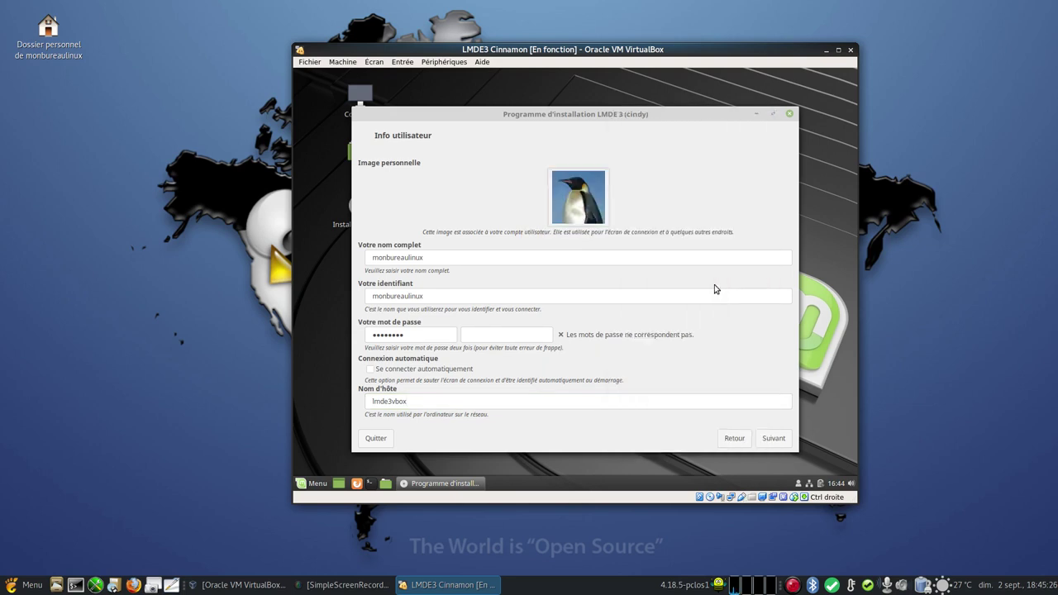
pyautogui.click(776, 438)
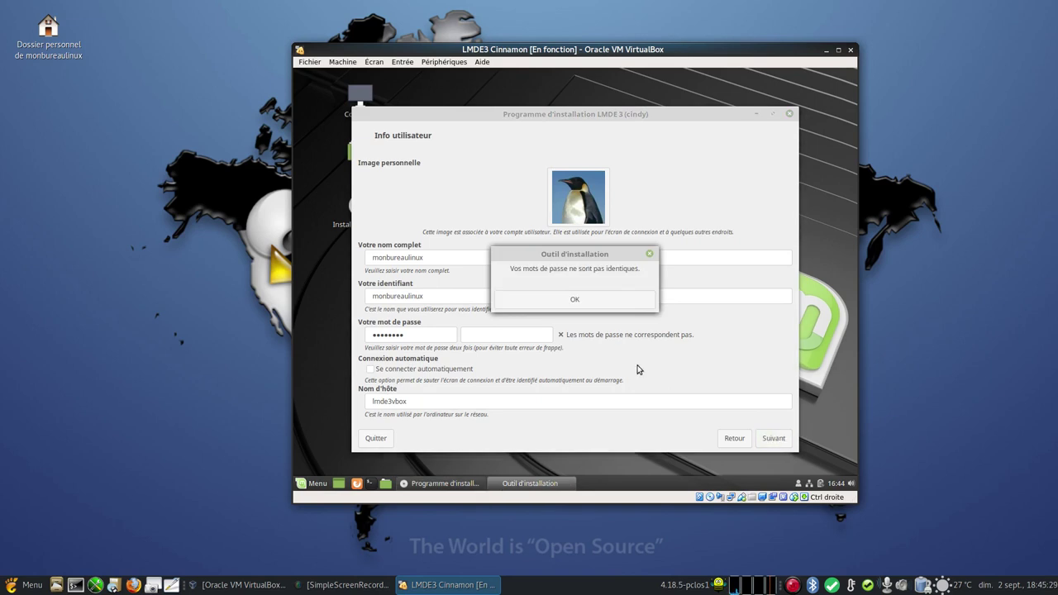
pyautogui.click(591, 300)
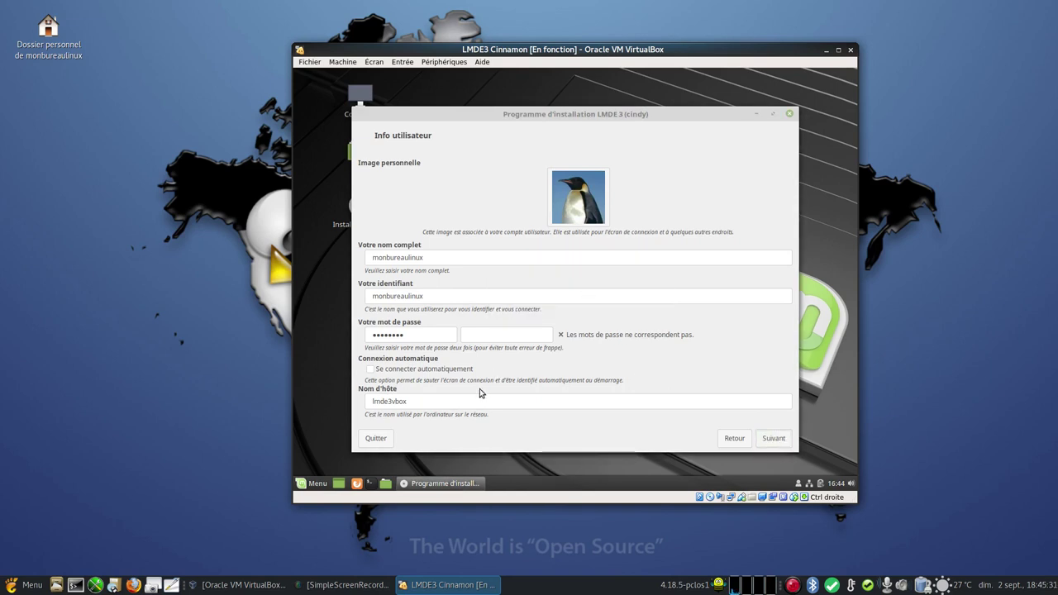
pyautogui.click(494, 336)
pyautogui.write('••••••••')
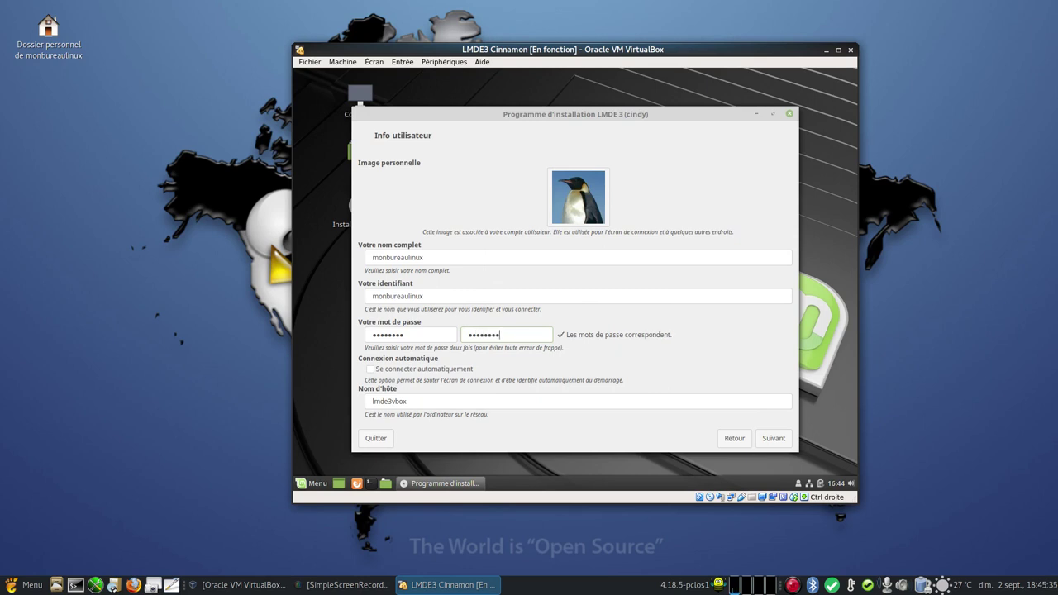
pyautogui.click(775, 439)
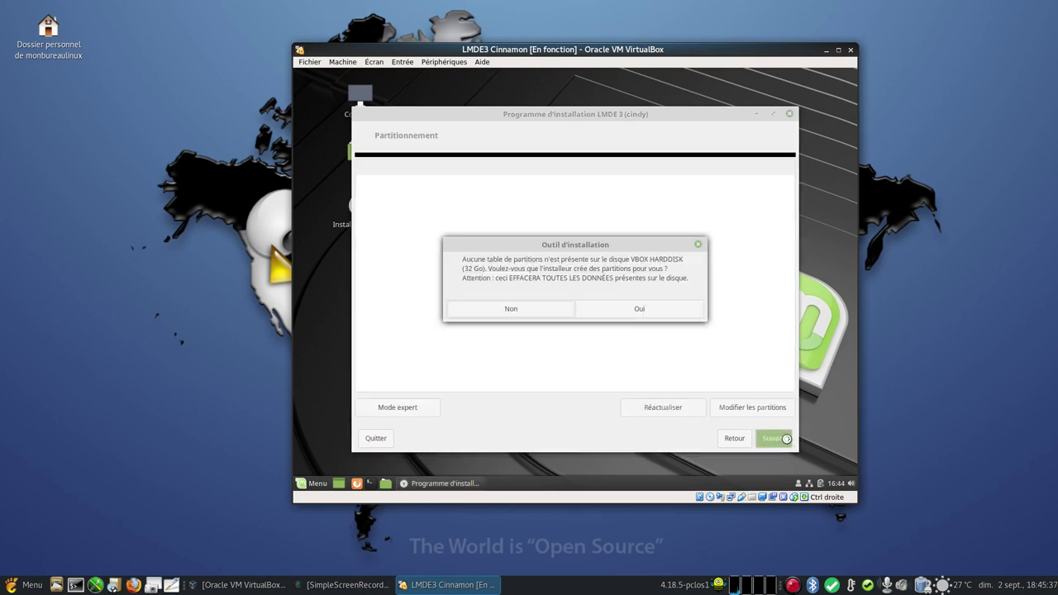
# - Auto-partition the 32 GB disk into swap and ext4 and keep GRUB on /dev/sda
pyautogui.click(644, 313)
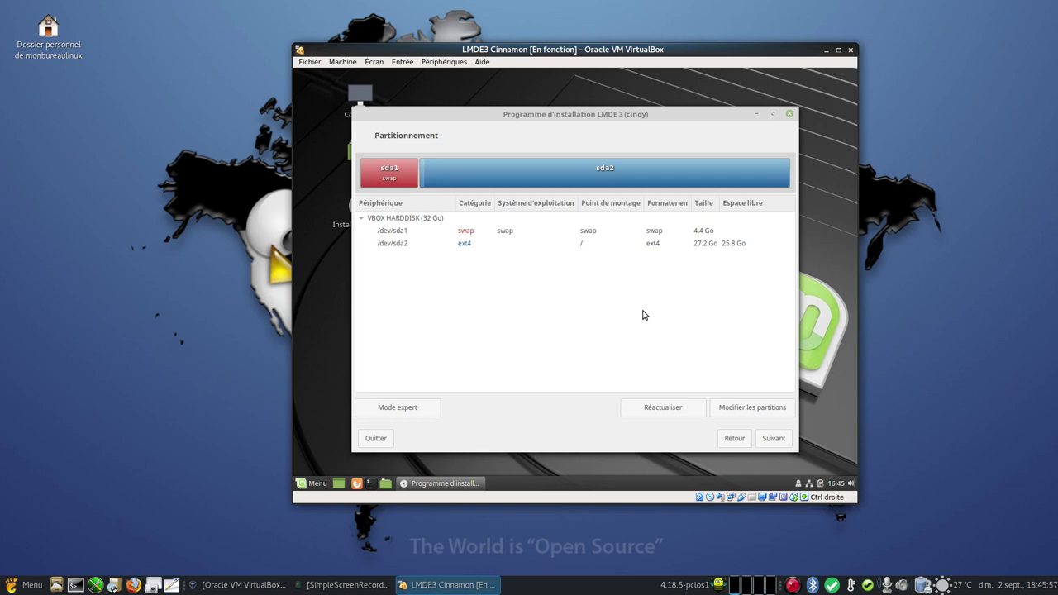
pyautogui.click(772, 440)
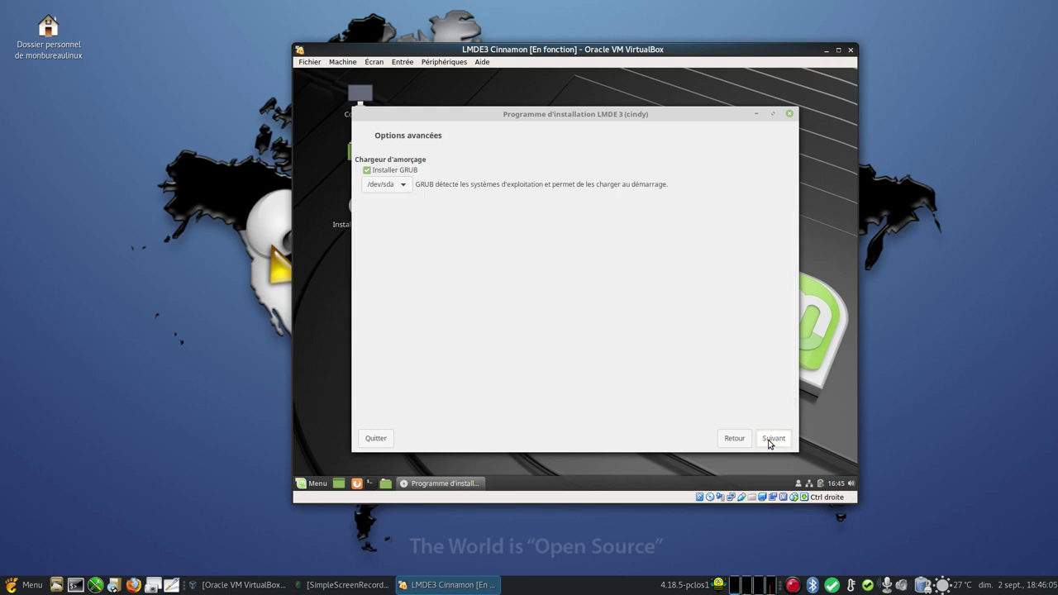
pyautogui.click(769, 443)
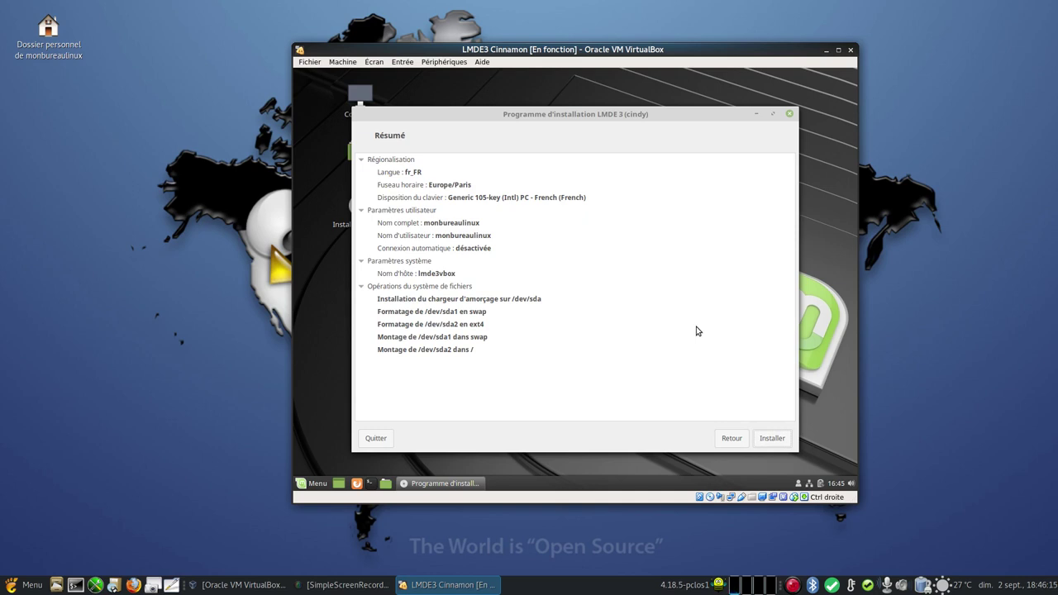
# - Launch the Linux Mint installation from the Résumé page
pyautogui.click(772, 439)
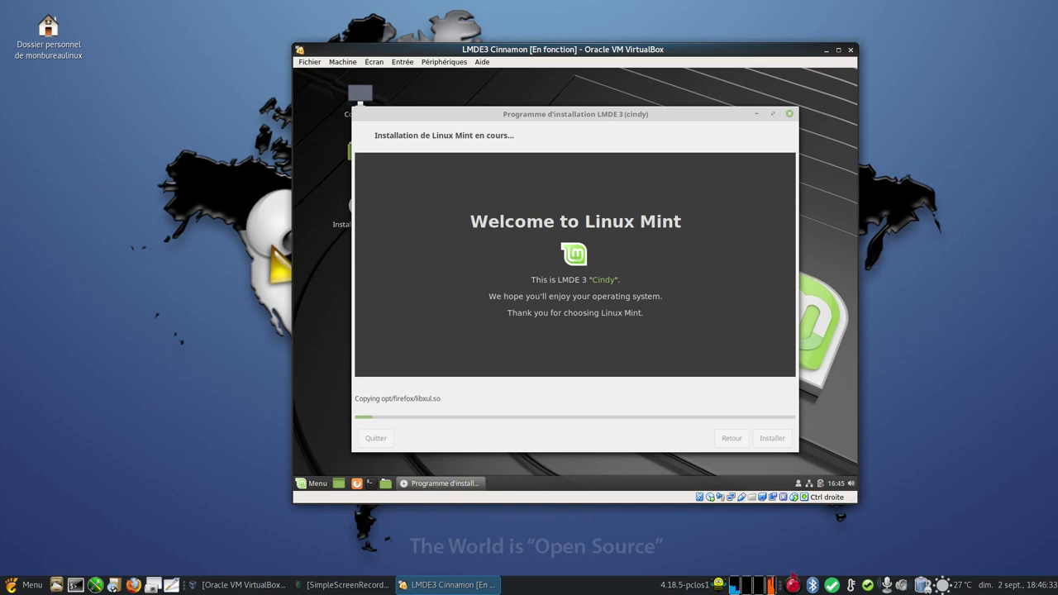
pyautogui.rightClick(793, 585)
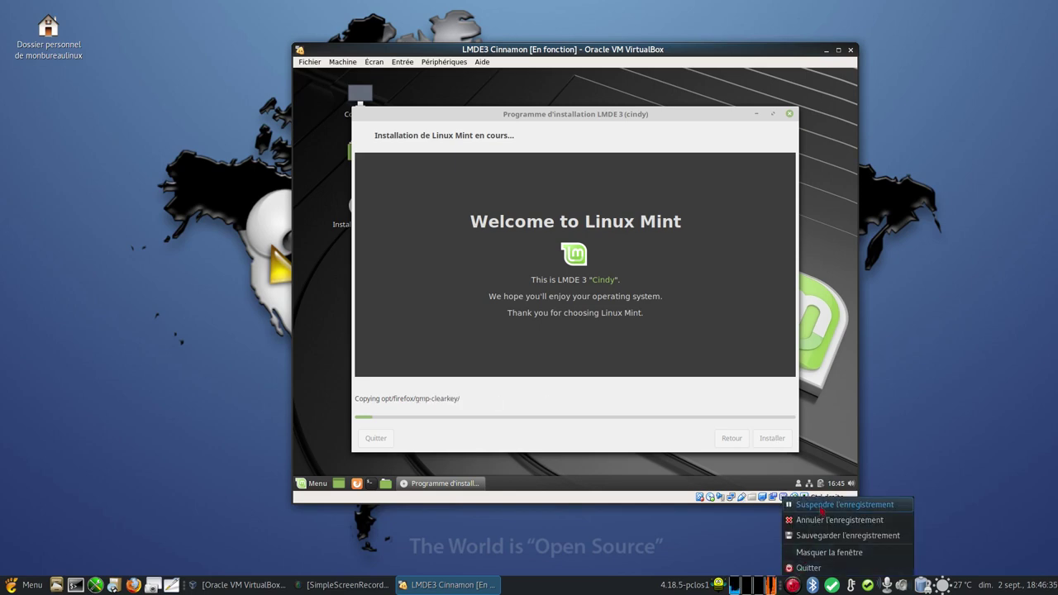
# - Let the installation progress to the boot loader stage, then bring up VirtualBox's Périphériques menu
pyautogui.click(822, 506)
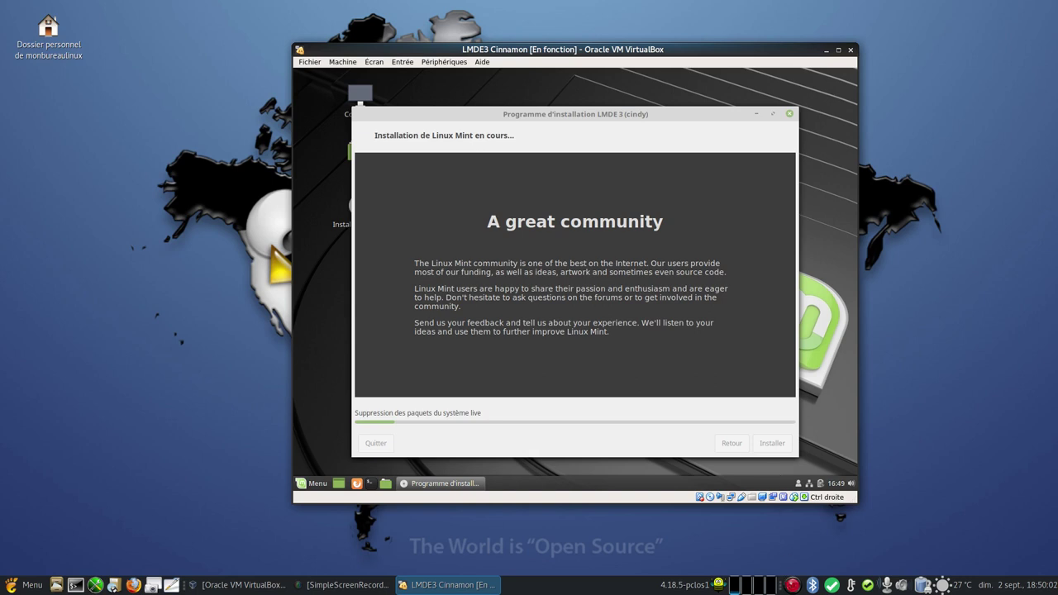
pyautogui.rightClick(794, 586)
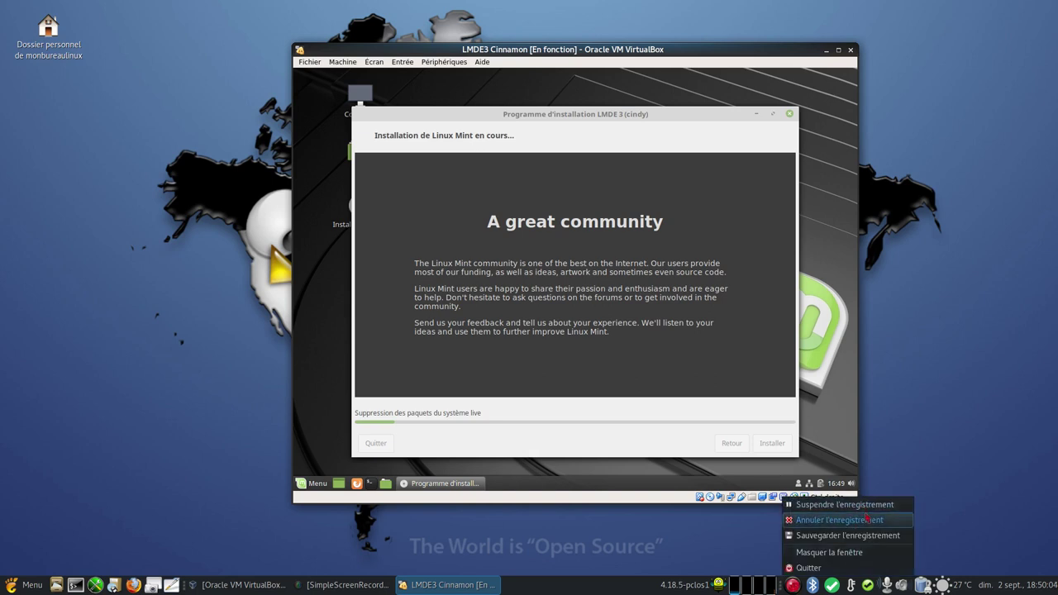
pyautogui.click(835, 505)
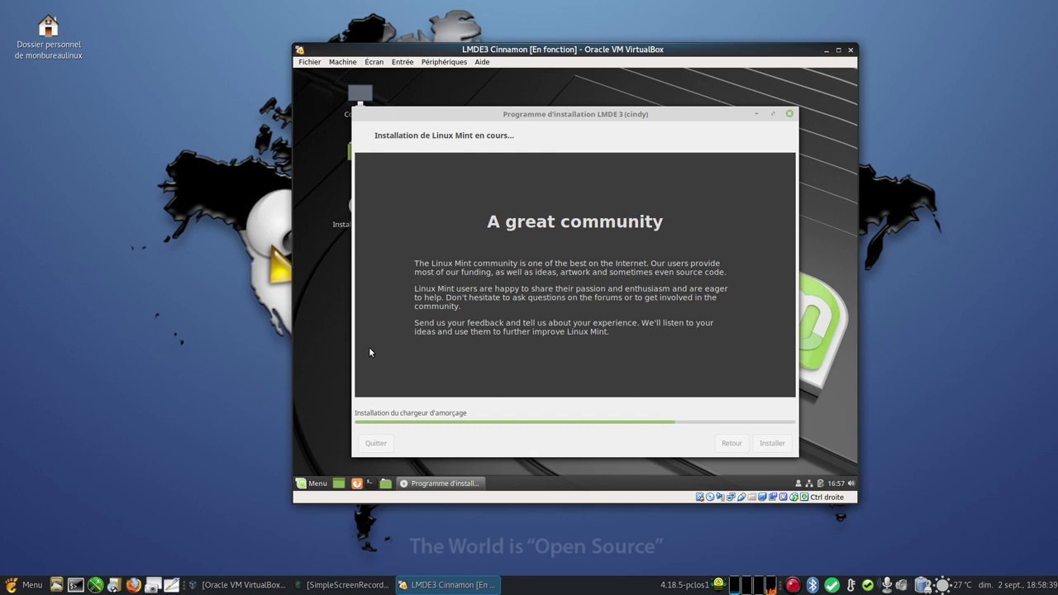
pyautogui.click(455, 63)
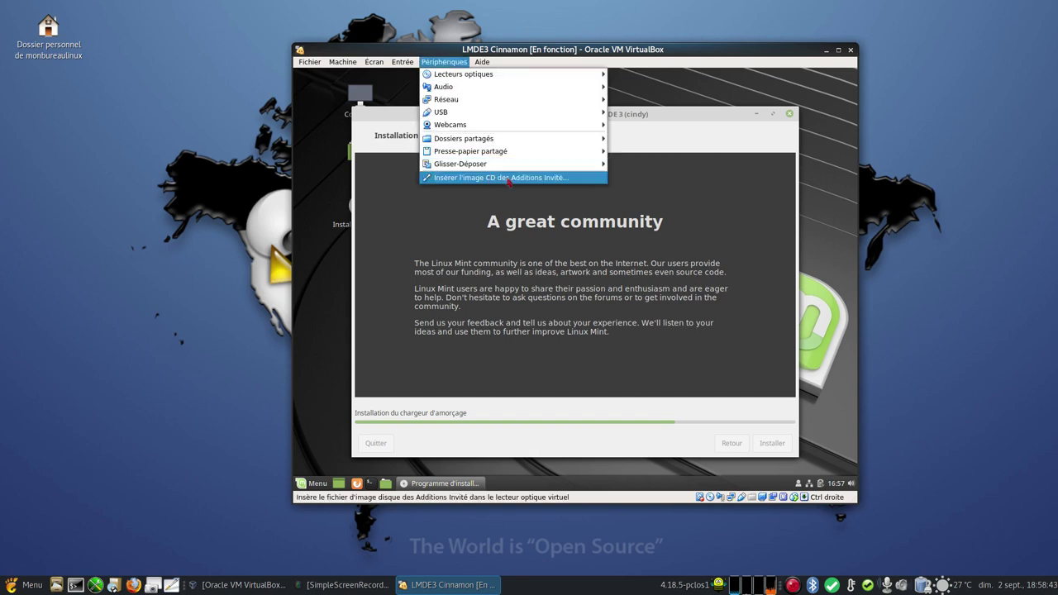
# - Insert the Guest Additions CD image and confirm the guest display resolution stays 1024 x 768
pyautogui.click(666, 65)
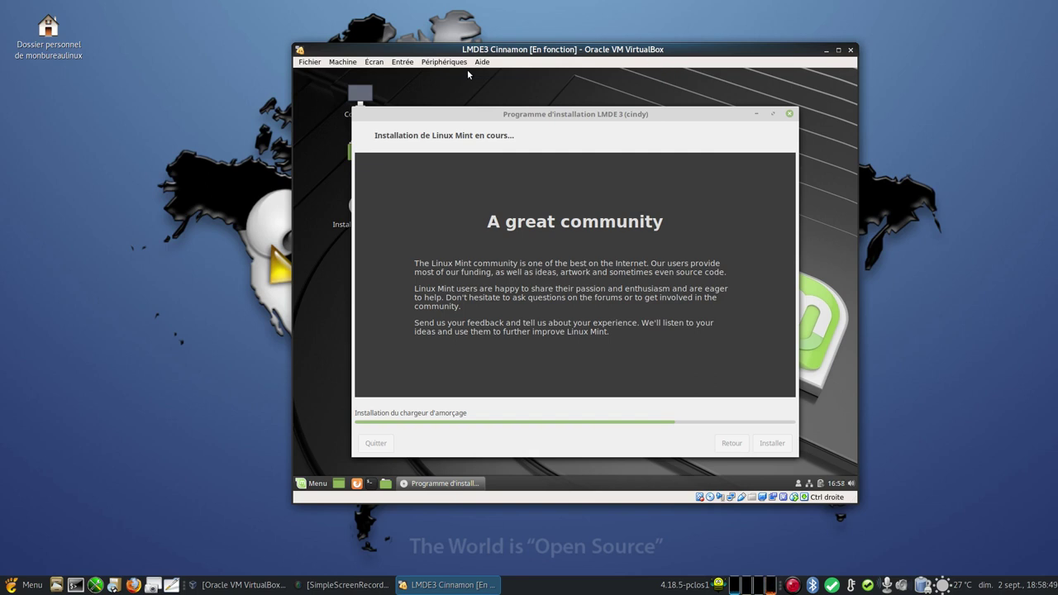
pyautogui.click(319, 485)
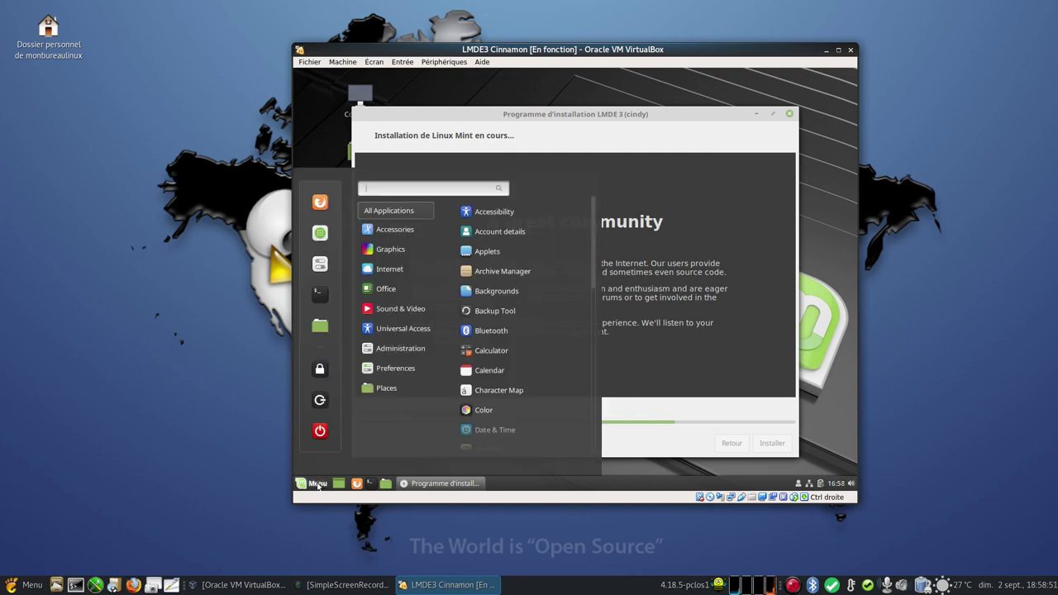
pyautogui.moveTo(404, 371)
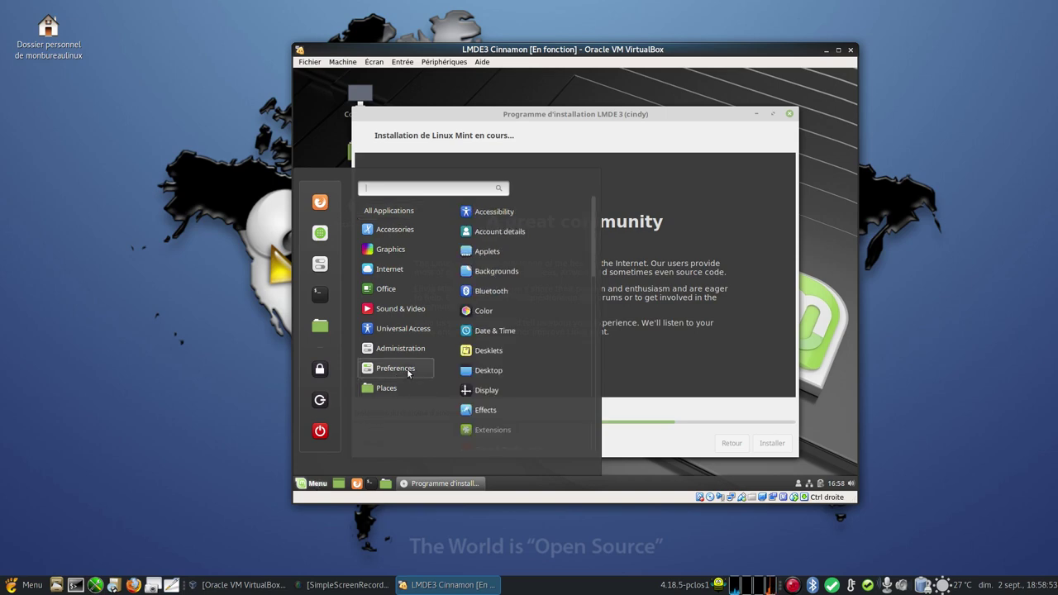
pyautogui.click(509, 391)
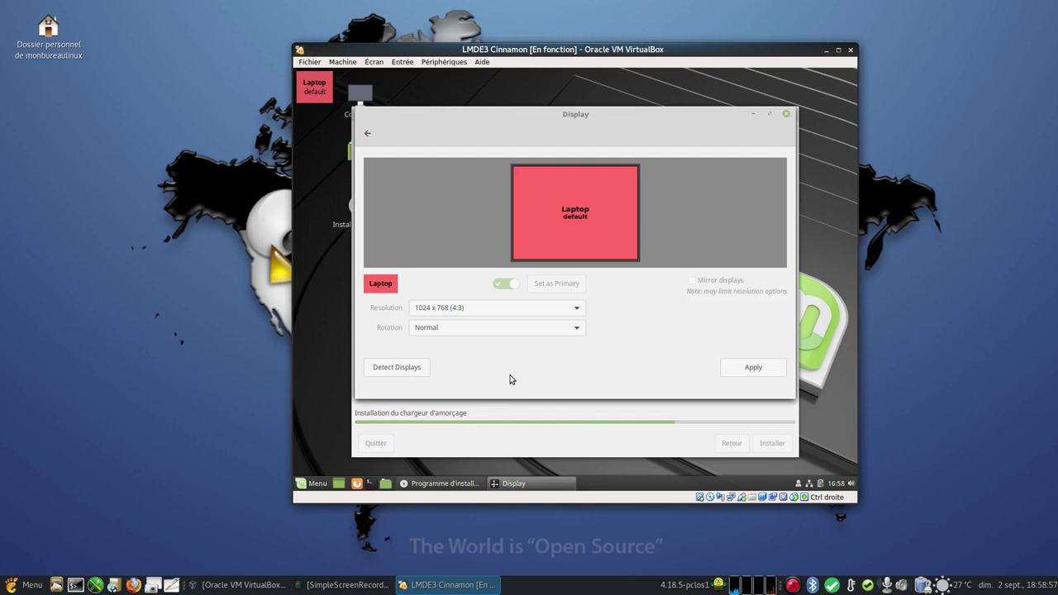
pyautogui.click(533, 312)
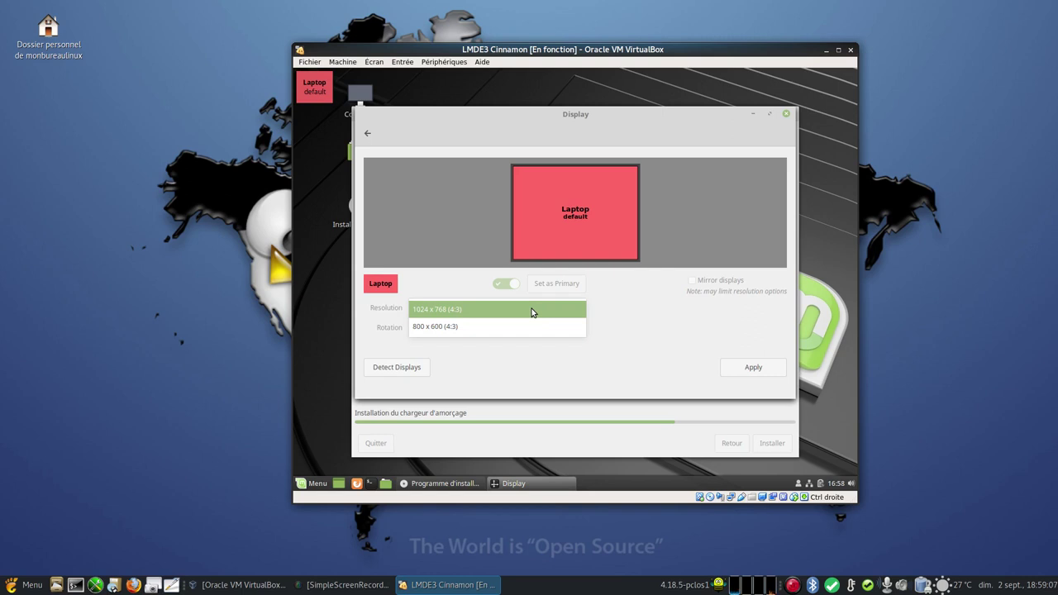
pyautogui.click(532, 312)
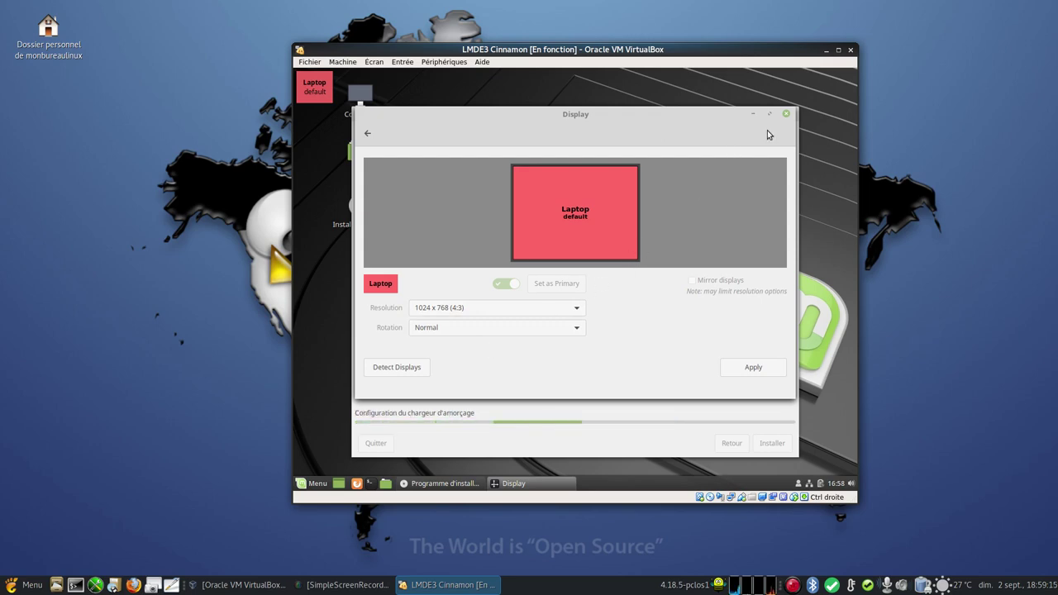
pyautogui.click(787, 115)
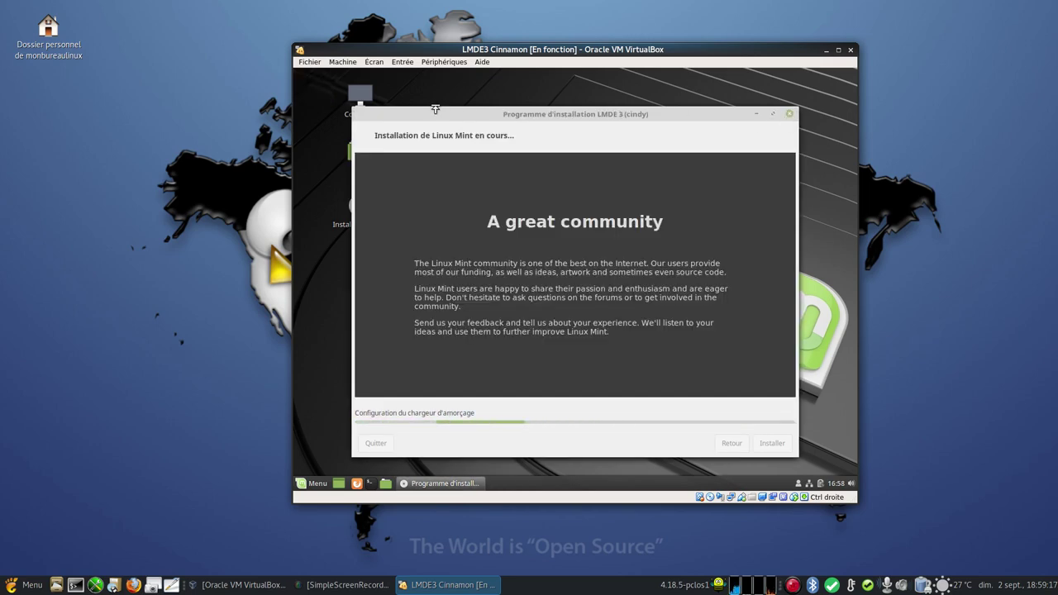
pyautogui.click(370, 65)
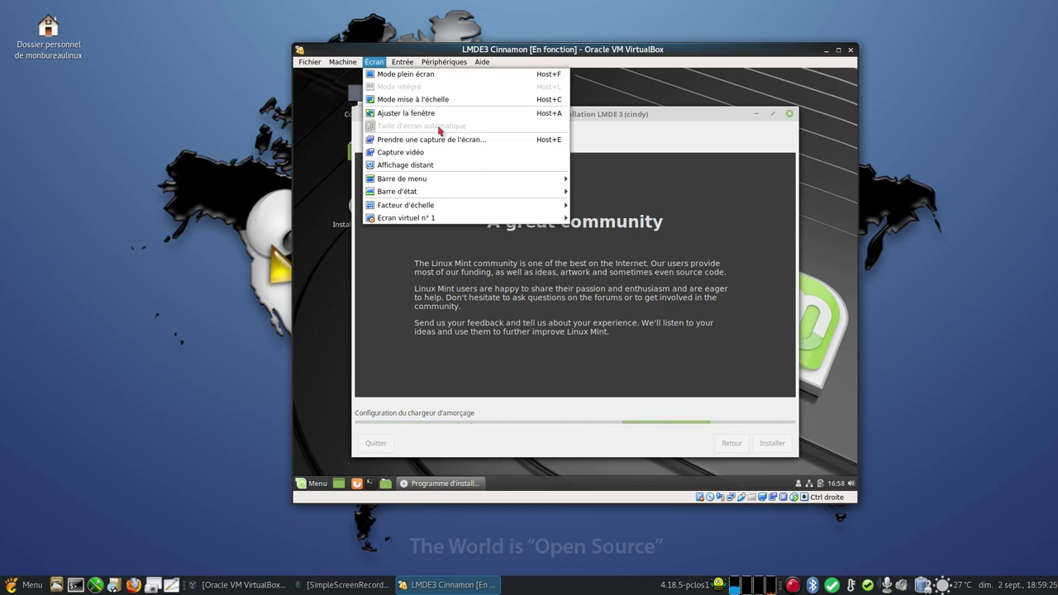
pyautogui.click(697, 96)
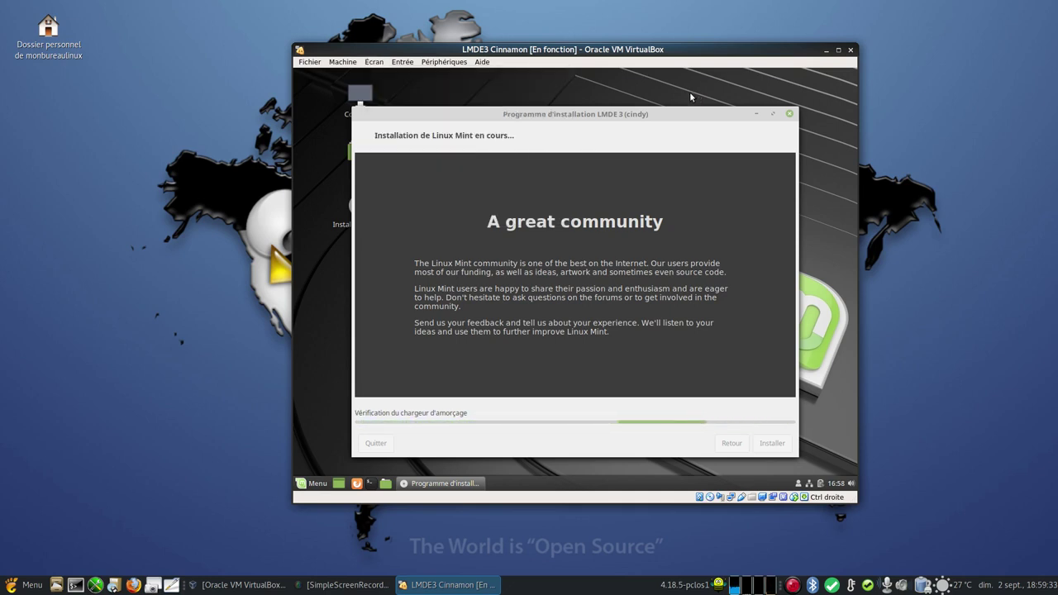
pyautogui.click(312, 485)
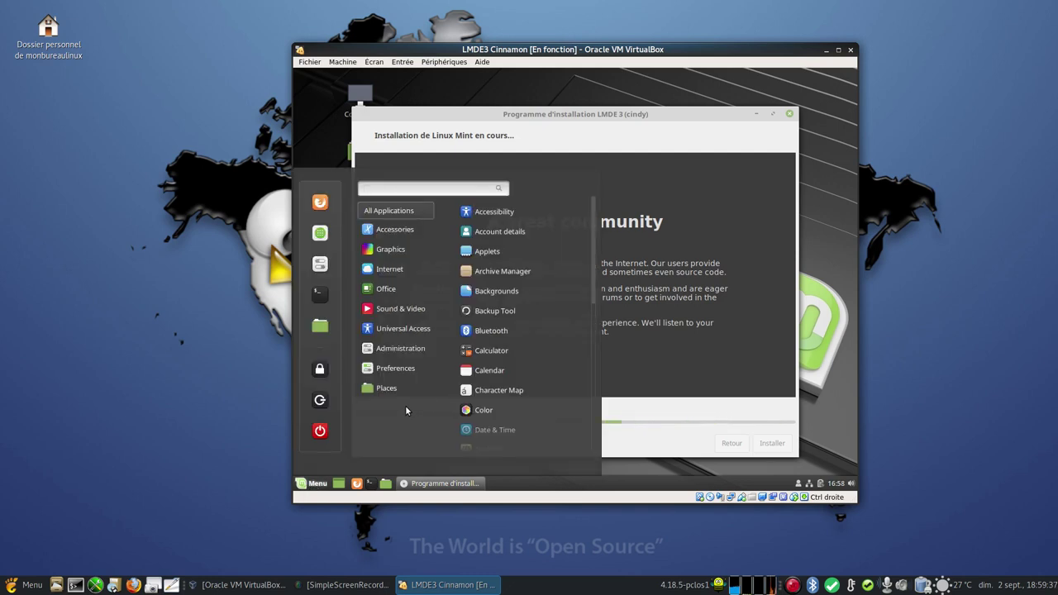
# - Browse the guest's Menu categories until the 'Installation terminée' restart prompt appears
pyautogui.moveTo(406, 388)
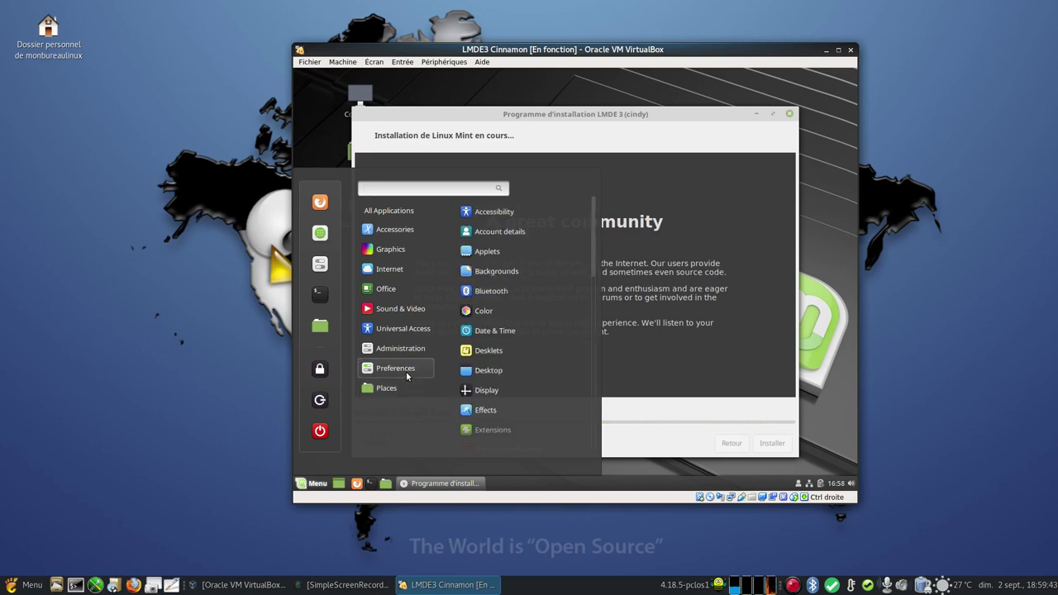
pyautogui.scroll(-10, 534, 360)
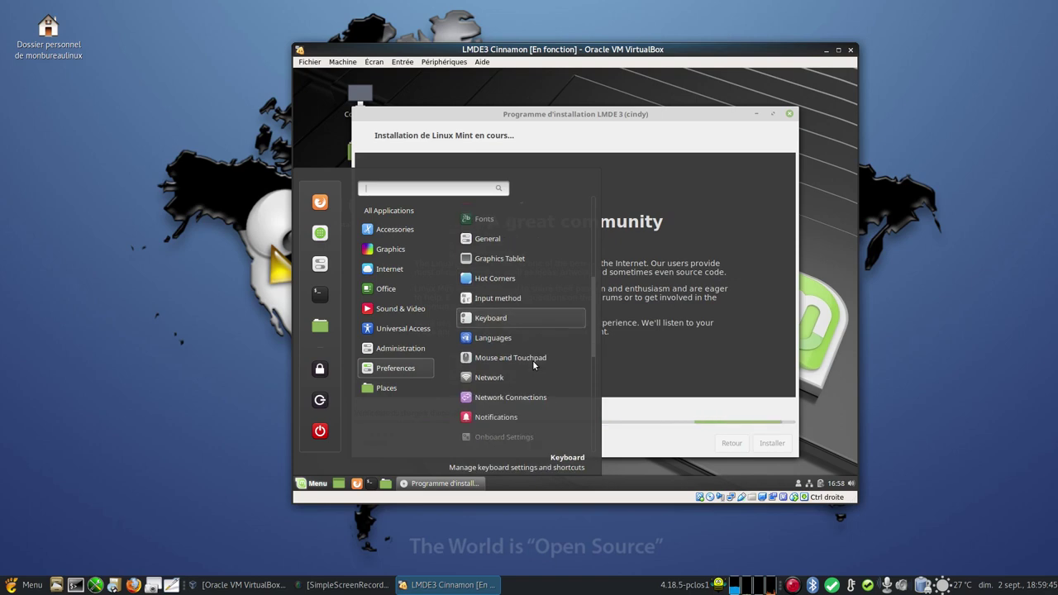
pyautogui.scroll(-2, 533, 364)
pyautogui.scroll(5, 534, 365)
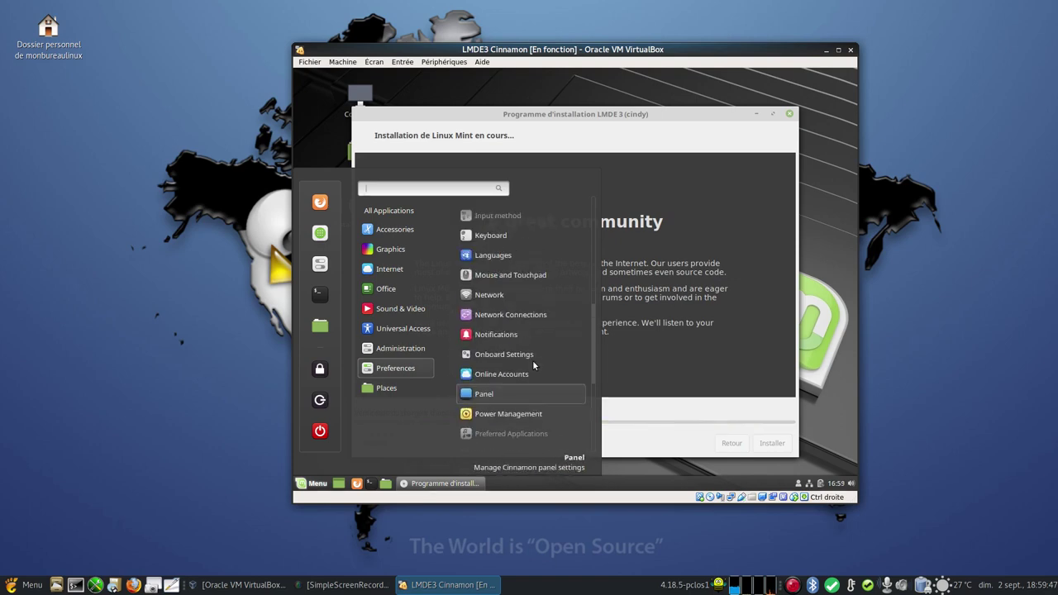
pyautogui.moveTo(417, 354)
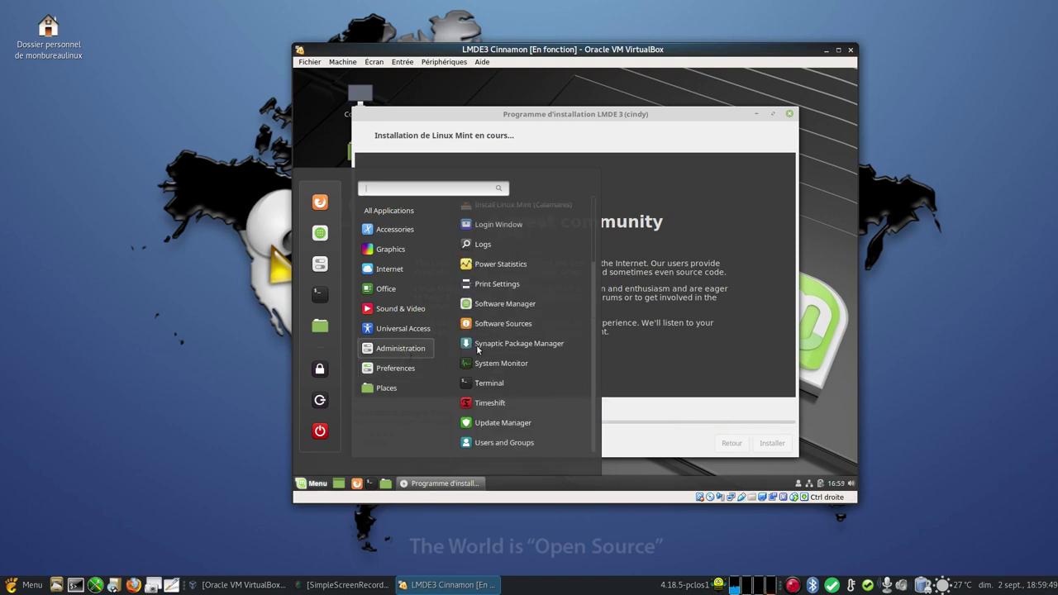
pyautogui.scroll(3, 520, 350)
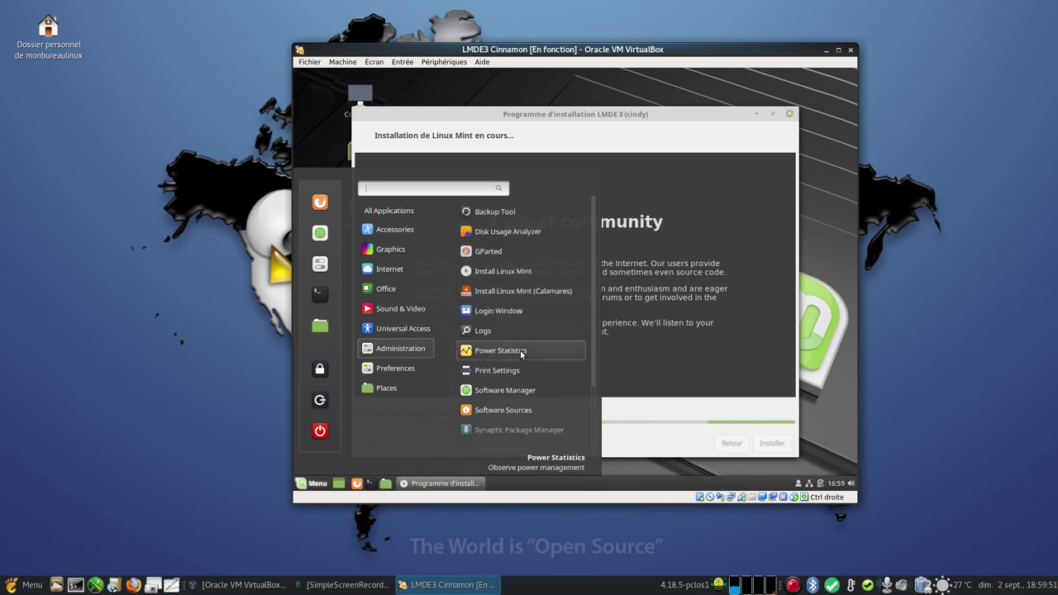
pyautogui.scroll(-3, 520, 350)
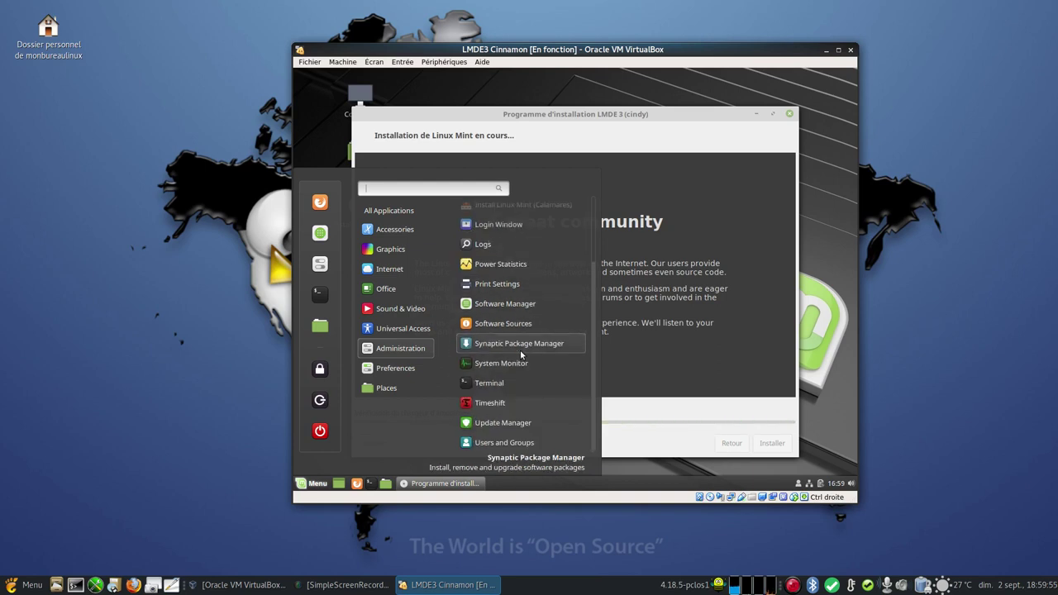
pyautogui.scroll(3, 520, 350)
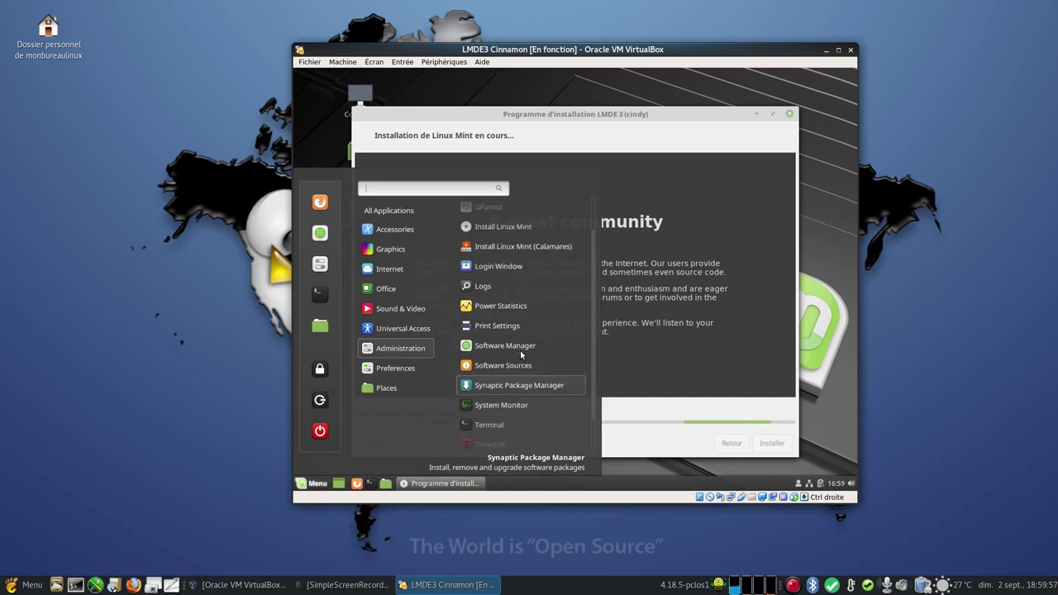
pyautogui.moveTo(415, 330)
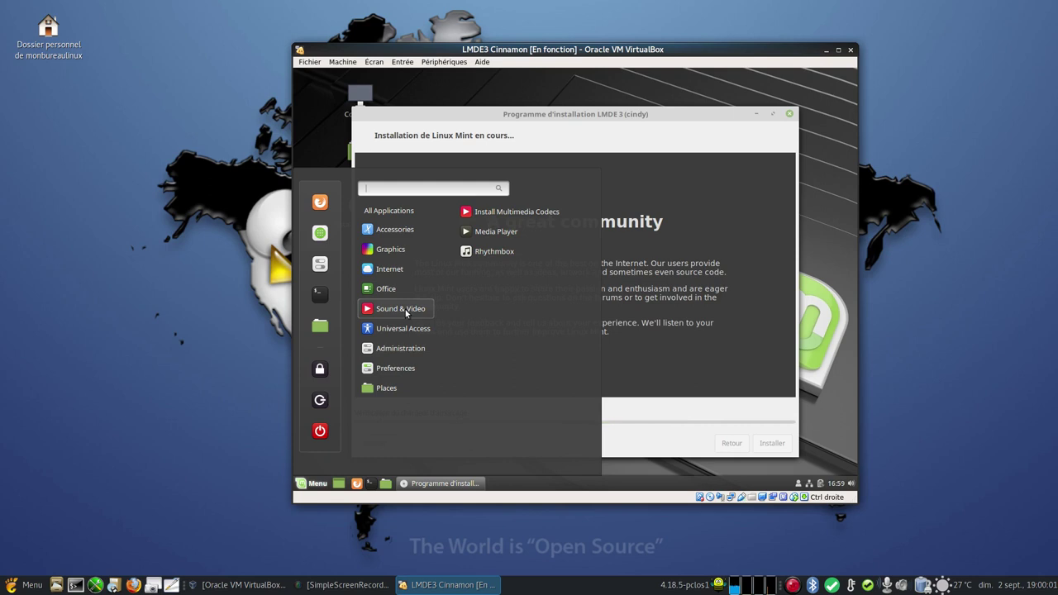
pyautogui.moveTo(393, 292)
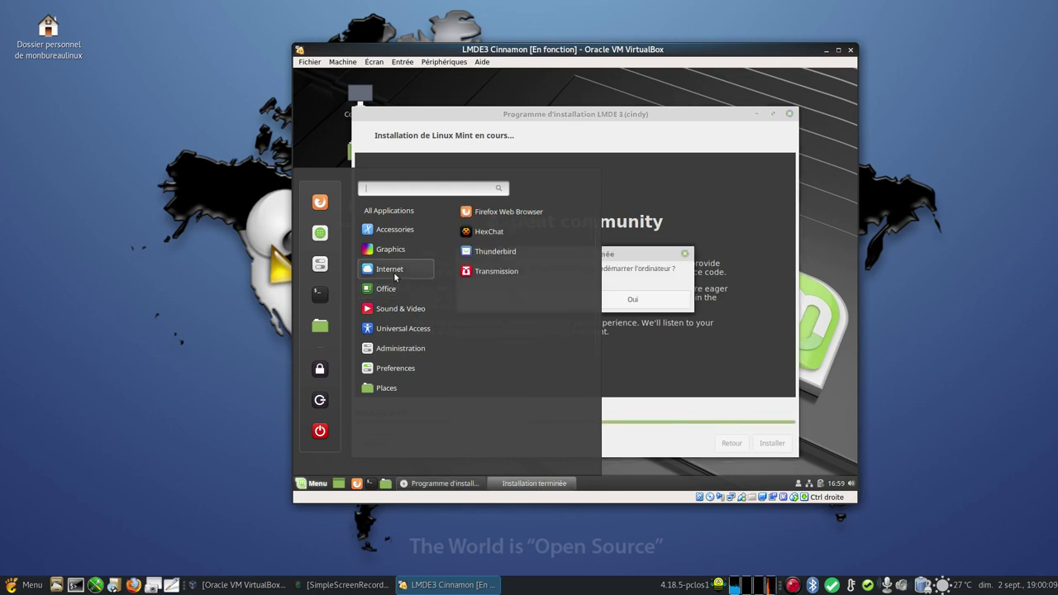
pyautogui.moveTo(394, 272)
pyautogui.moveTo(394, 249)
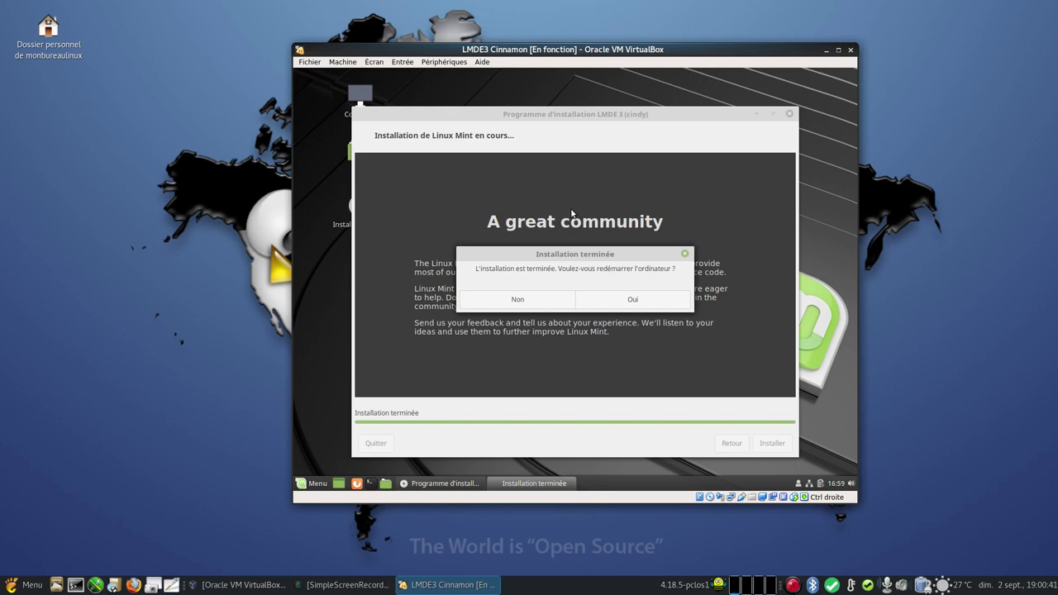
# - Confirm the restart, continue past the remove-medium prompt, and boot LMDE 3 Cindy from GRUB
pyautogui.click(635, 300)
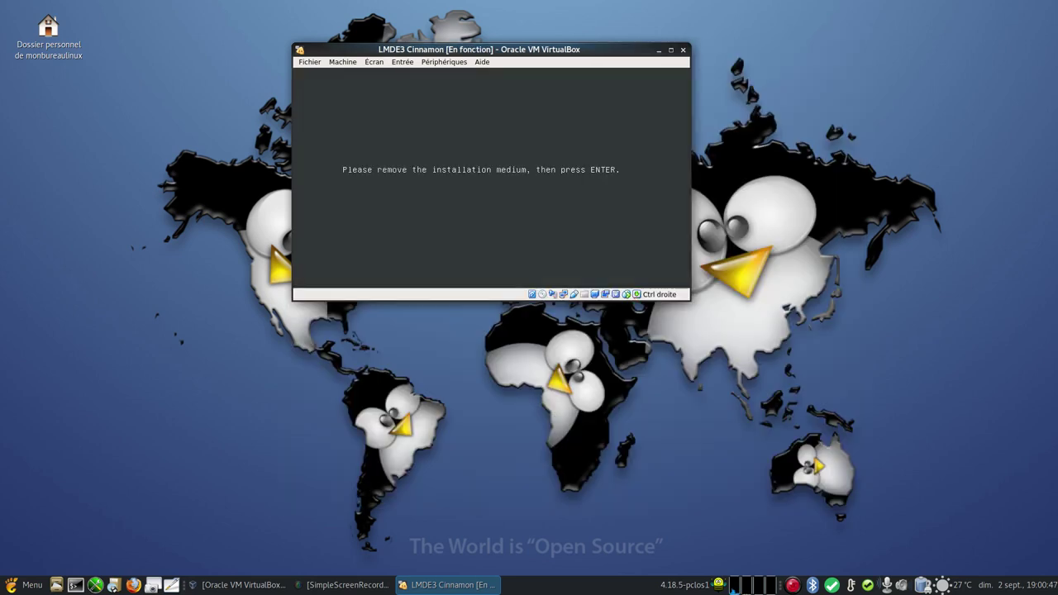
pyautogui.press('Return')
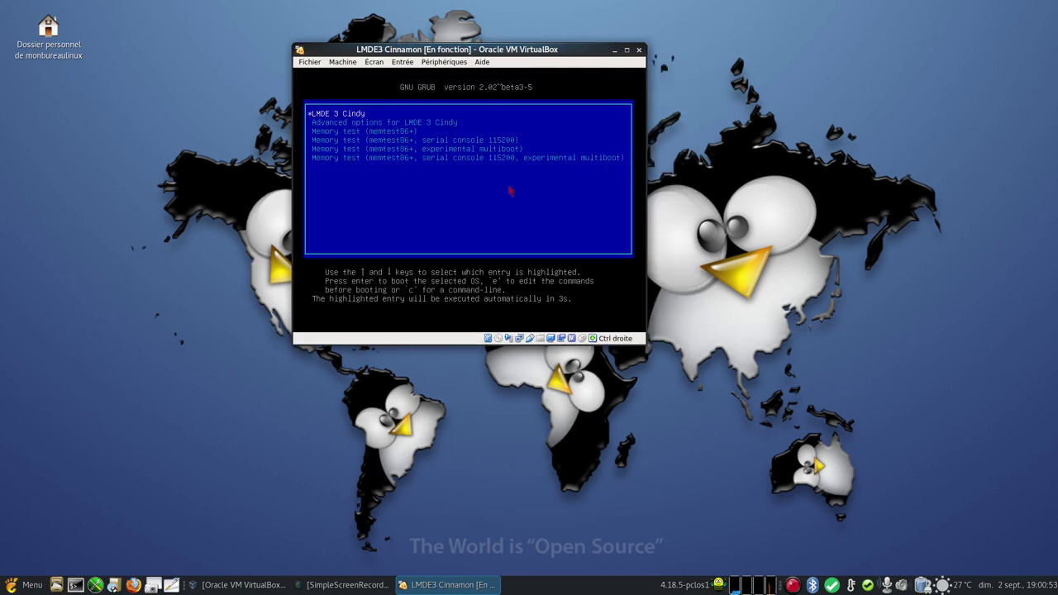
pyautogui.press('Return')
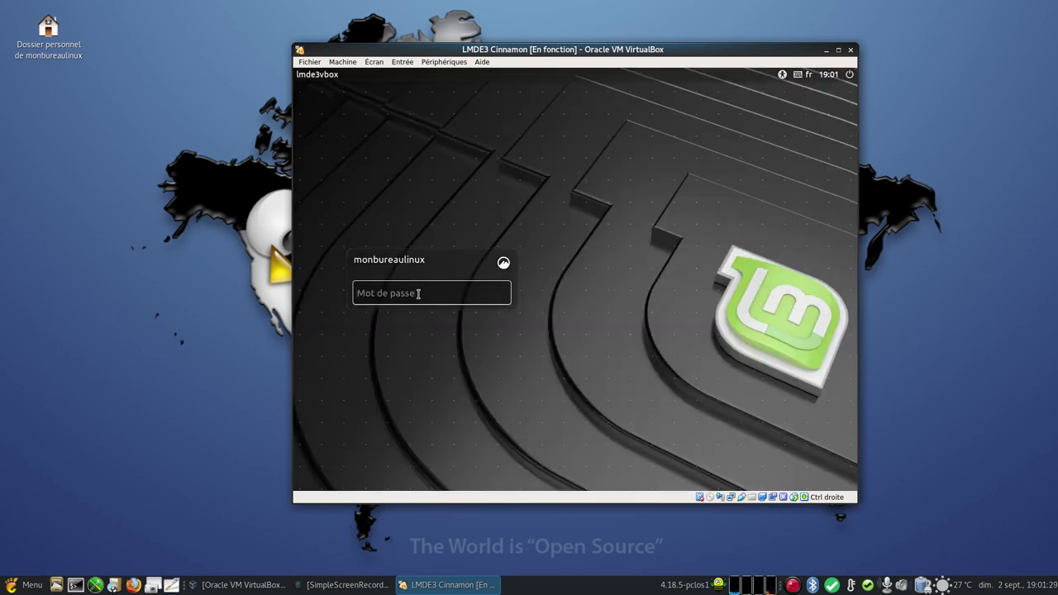
# - Log in with the user password, then dismiss the software-rendering notice and the Bienvenue window
pyautogui.write('••••••••')
pyautogui.press('Return')
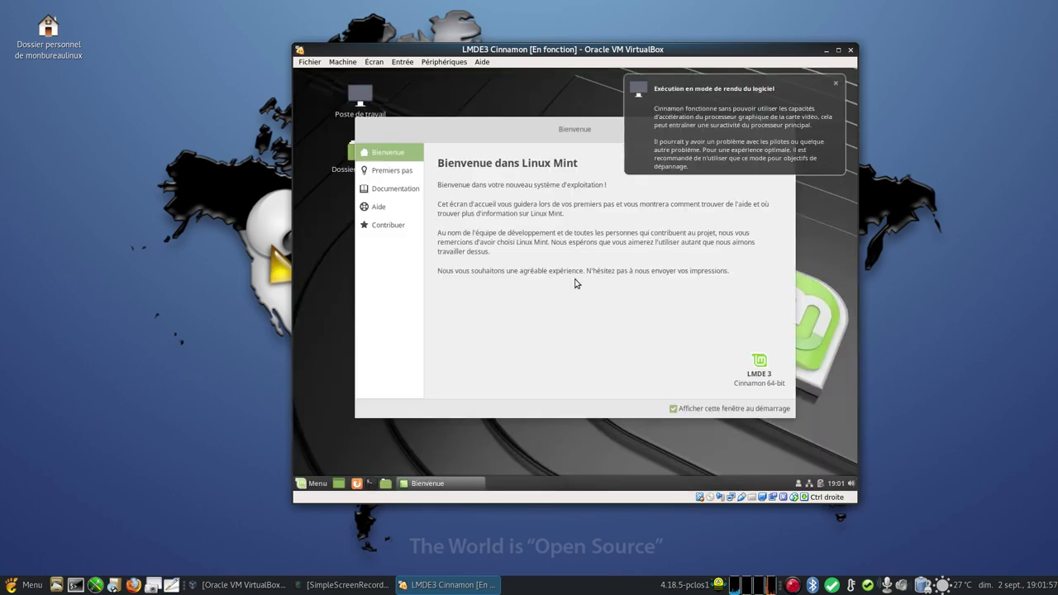
pyautogui.click(837, 83)
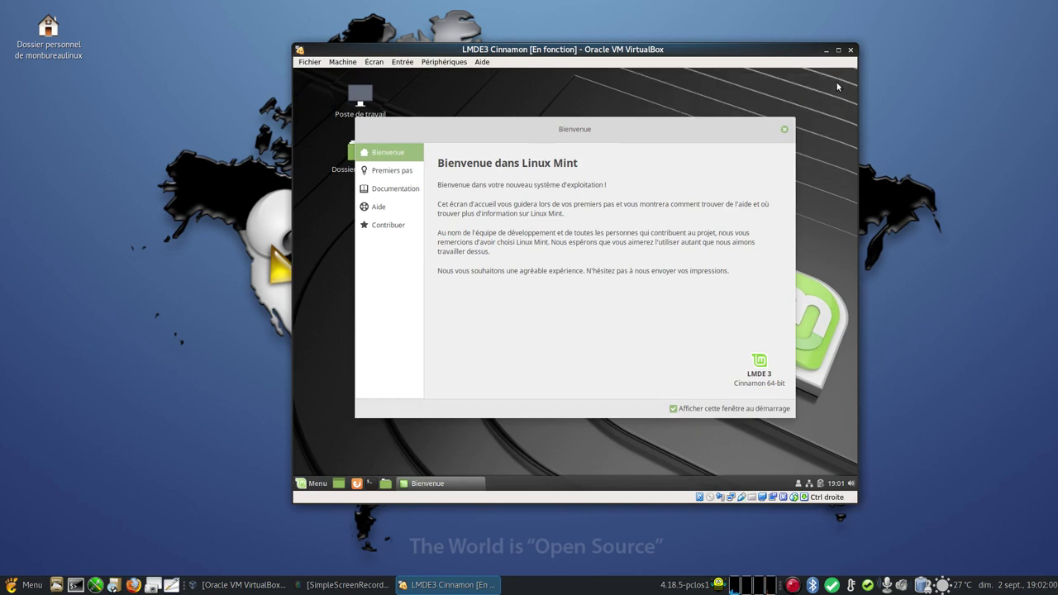
pyautogui.click(785, 131)
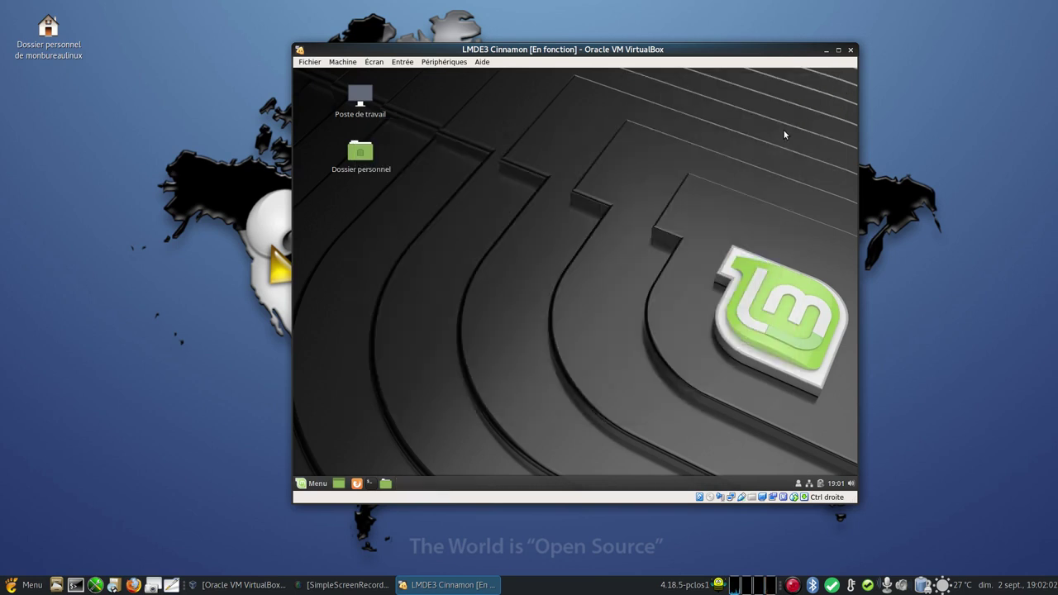
# - Insert the Guest Additions CD image, run its autorun, and authenticate with the administrator password
pyautogui.click(444, 64)
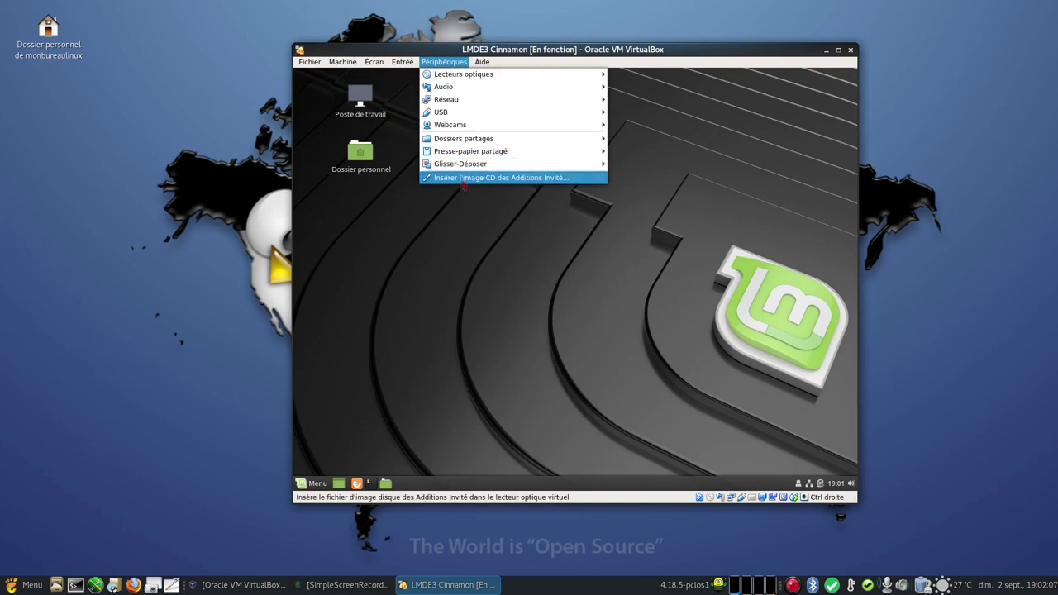
pyautogui.click(464, 178)
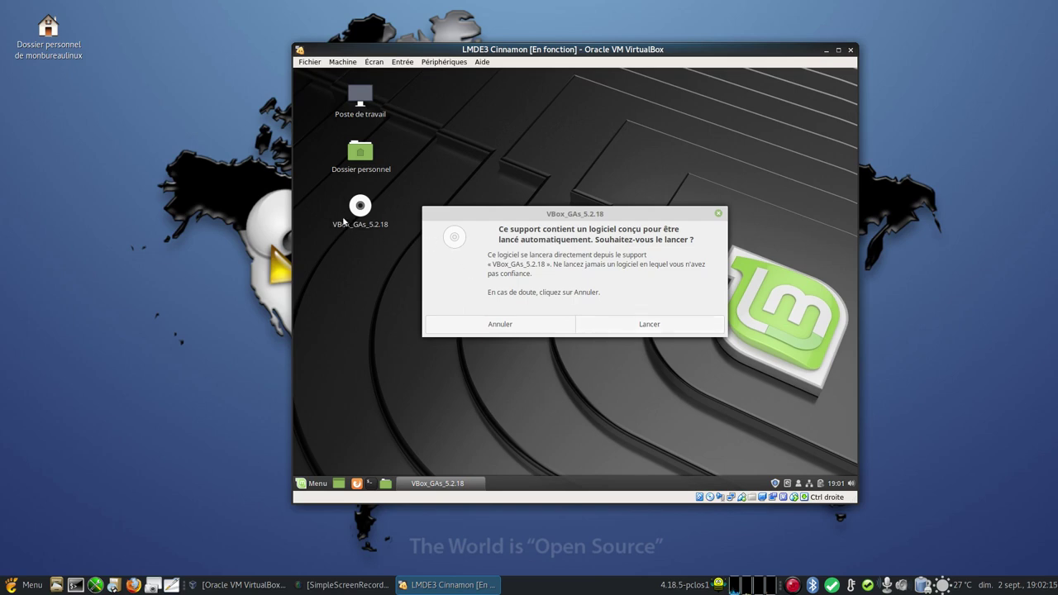
pyautogui.click(639, 325)
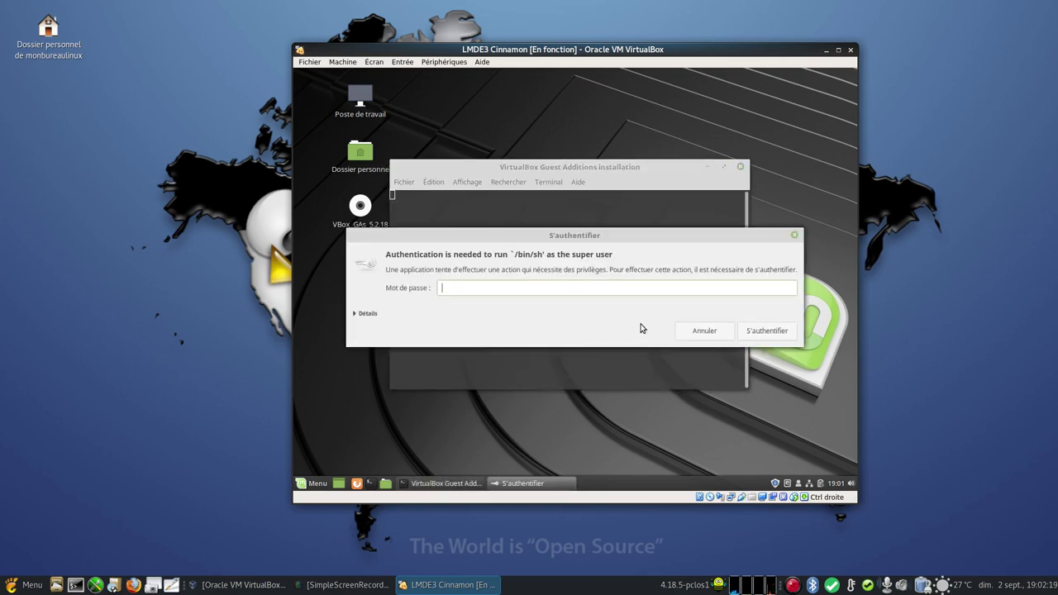
pyautogui.write('••')
pyautogui.press('BackSpace')
pyautogui.press('BackSpace')
pyautogui.write('••••••••')
pyautogui.press('Return')
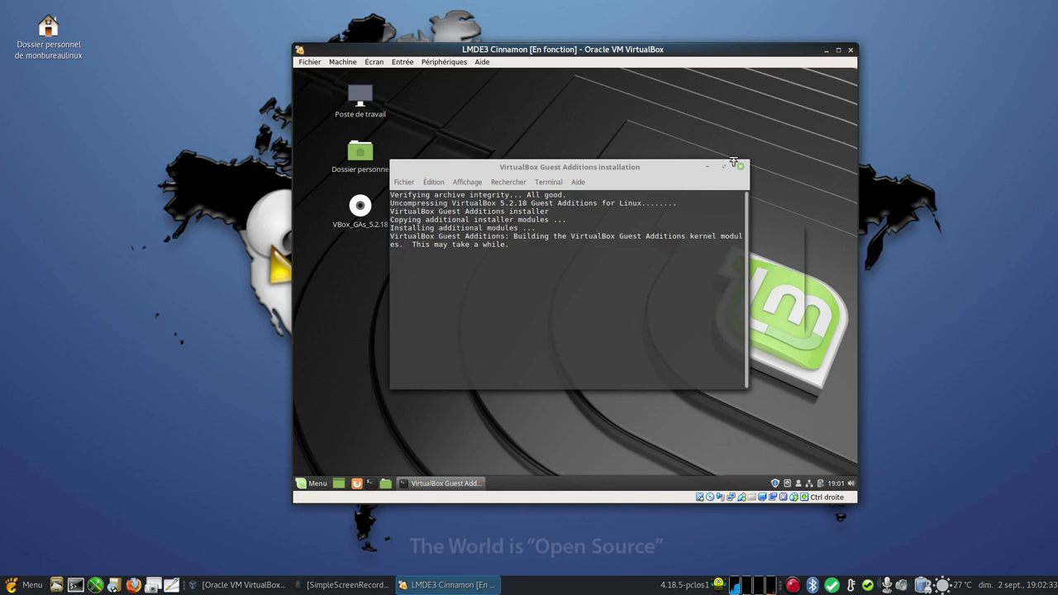
# - Pick Tara's 'Lake' image as the desktop background after previewing others, then close System Settings
pyautogui.rightClick(740, 112)
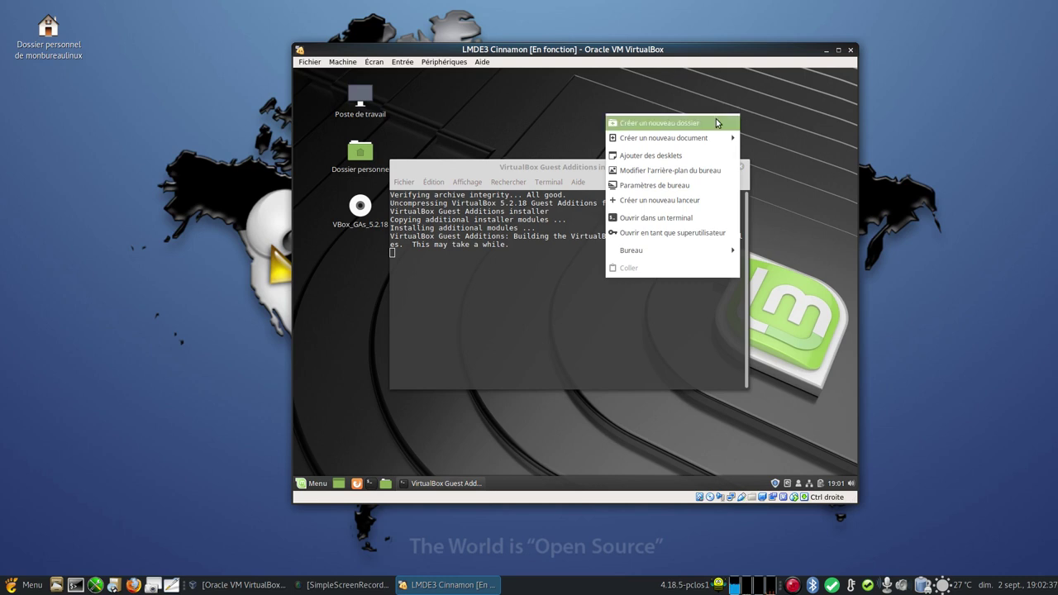
pyautogui.click(696, 171)
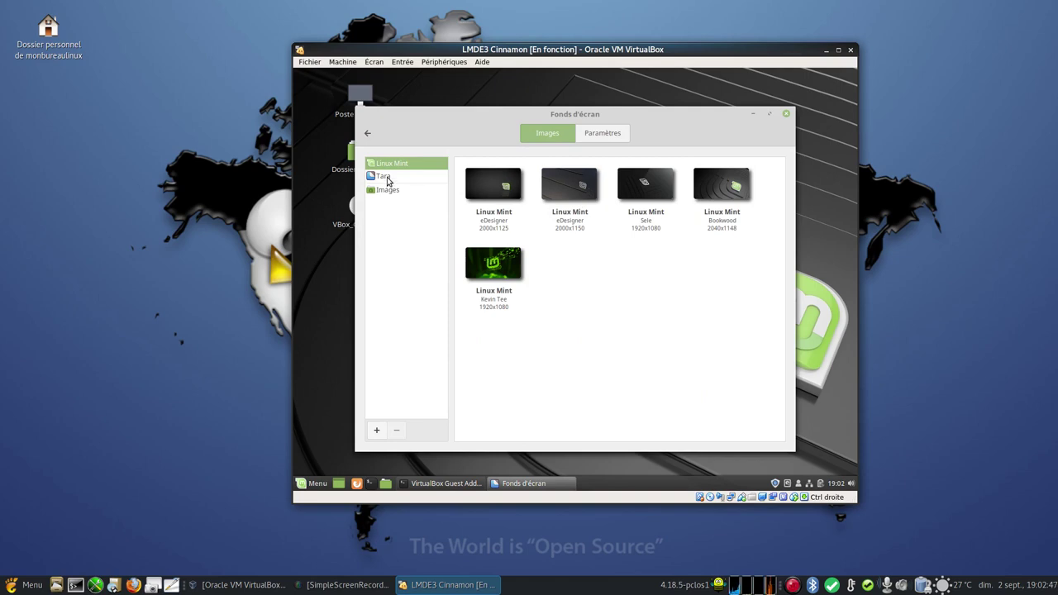
pyautogui.click(386, 178)
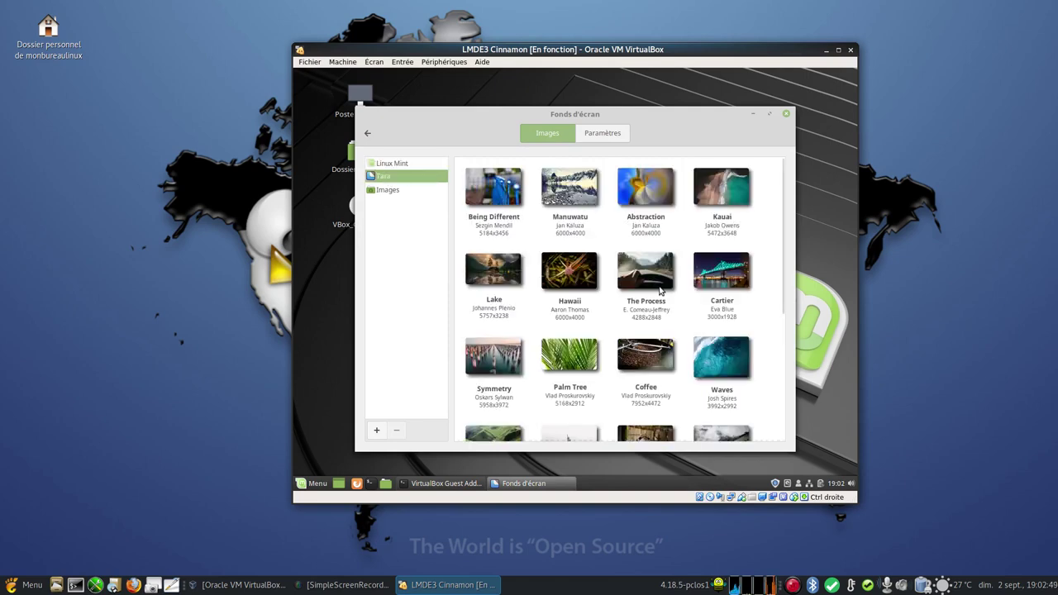
pyautogui.click(488, 276)
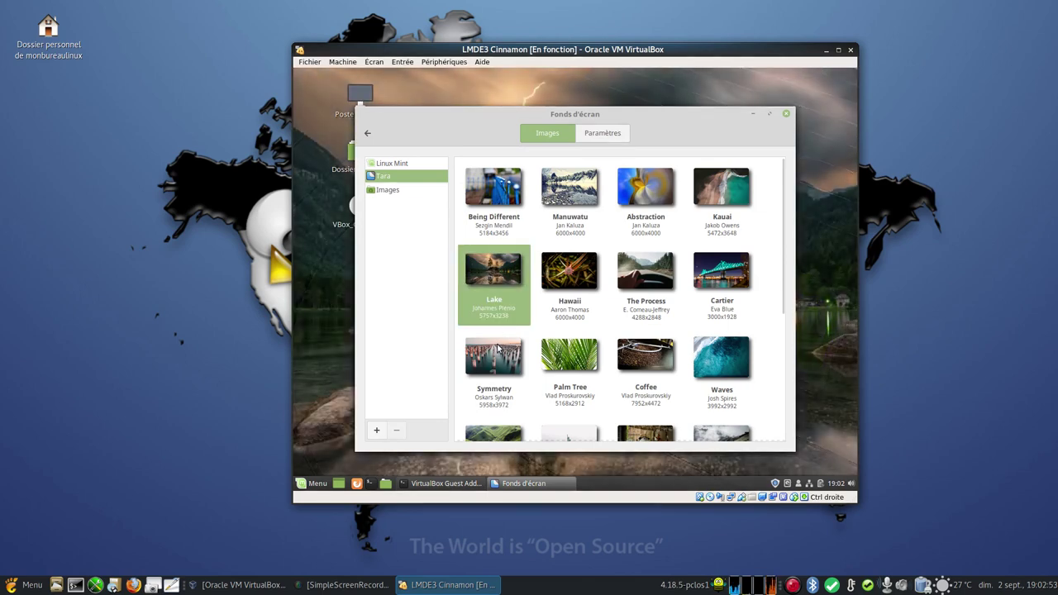
pyautogui.click(499, 349)
pyautogui.click(571, 358)
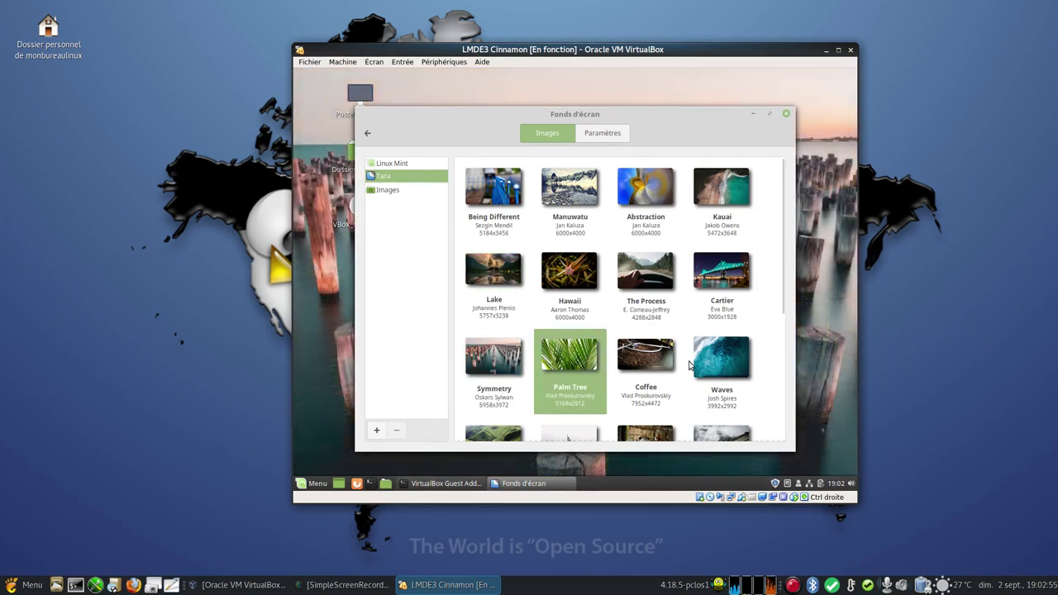
pyautogui.click(724, 363)
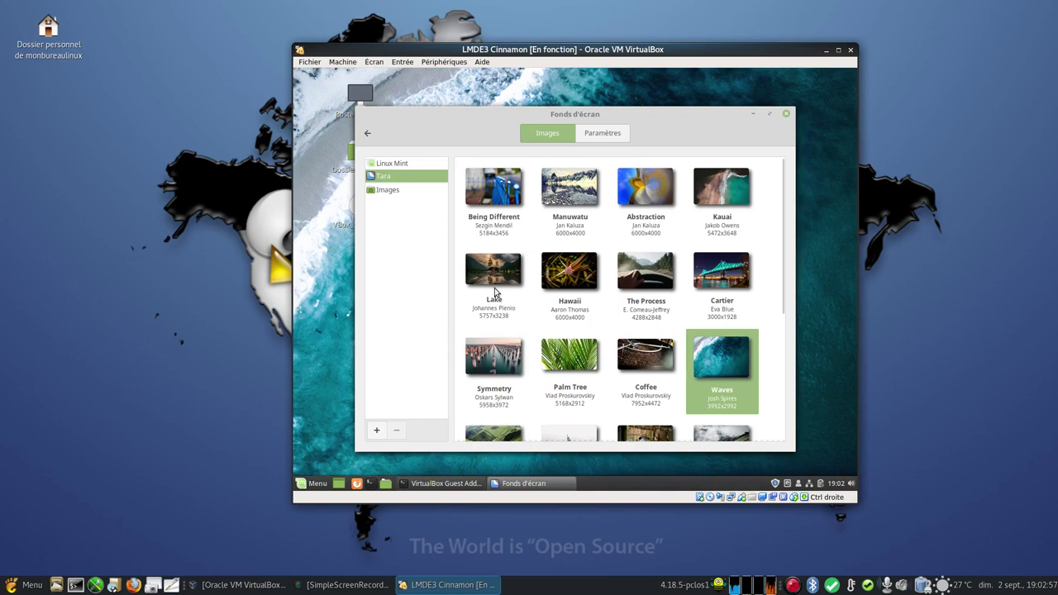
pyautogui.click(495, 291)
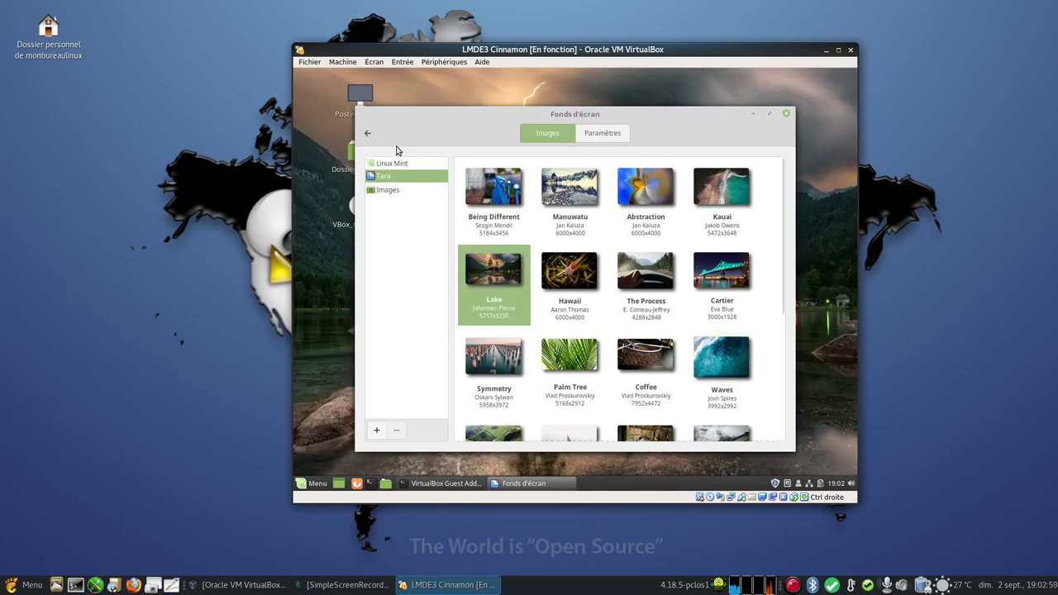
pyautogui.click(368, 134)
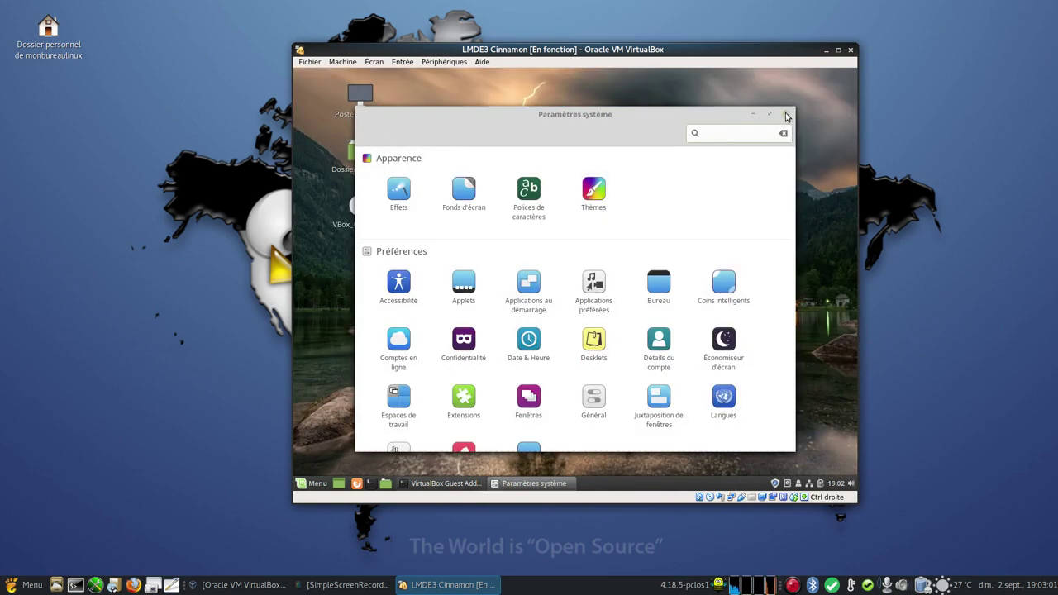
pyautogui.click(786, 116)
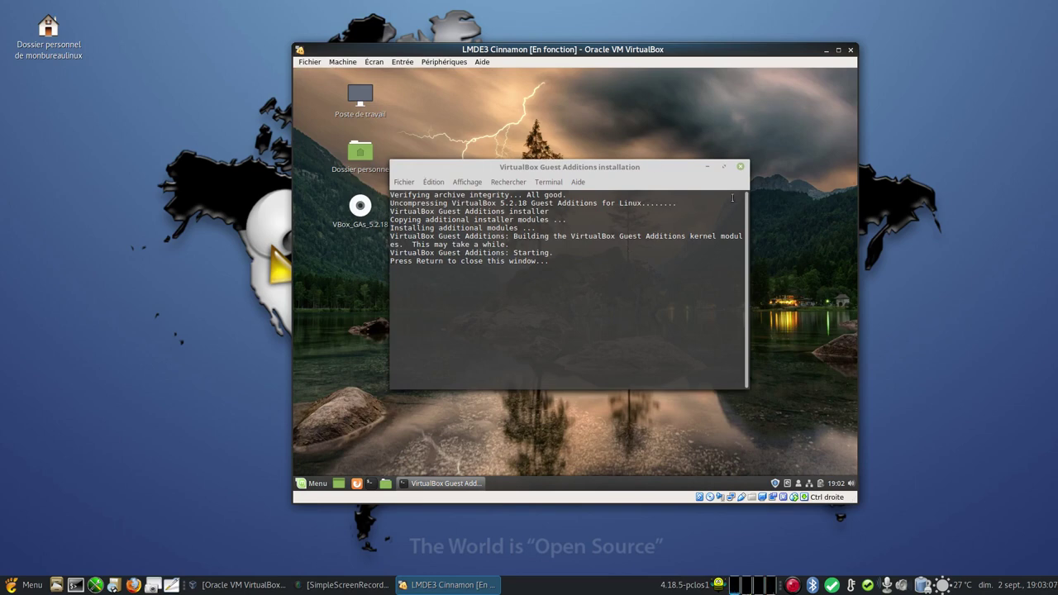
# - Close the finished Guest Additions terminal, restart the guest, and boot LMDE 3 Cindy immediately
pyautogui.click(741, 168)
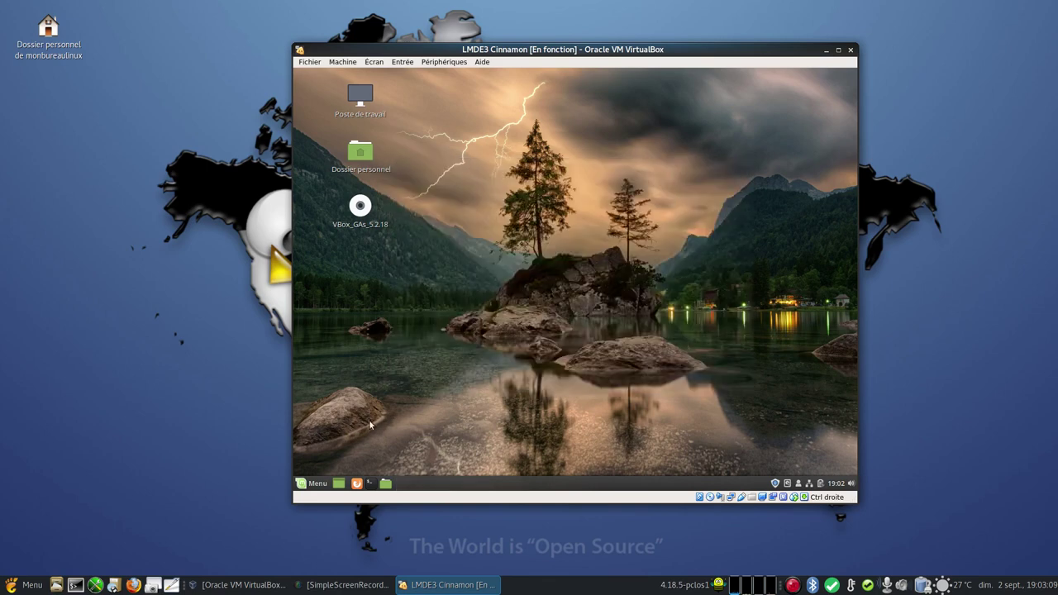
pyautogui.click(306, 485)
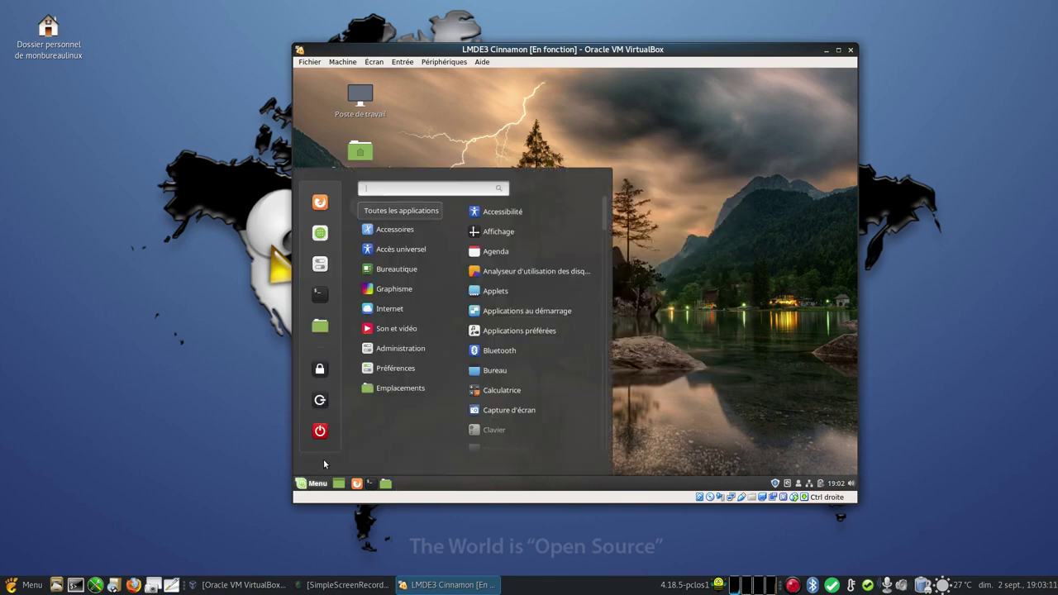
pyautogui.click(319, 430)
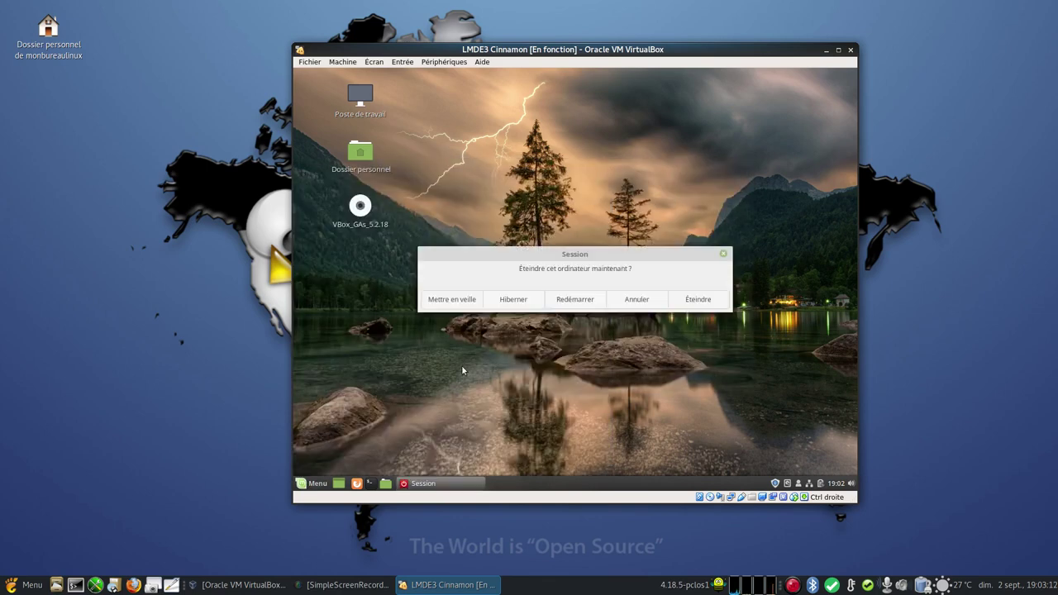
pyautogui.click(580, 301)
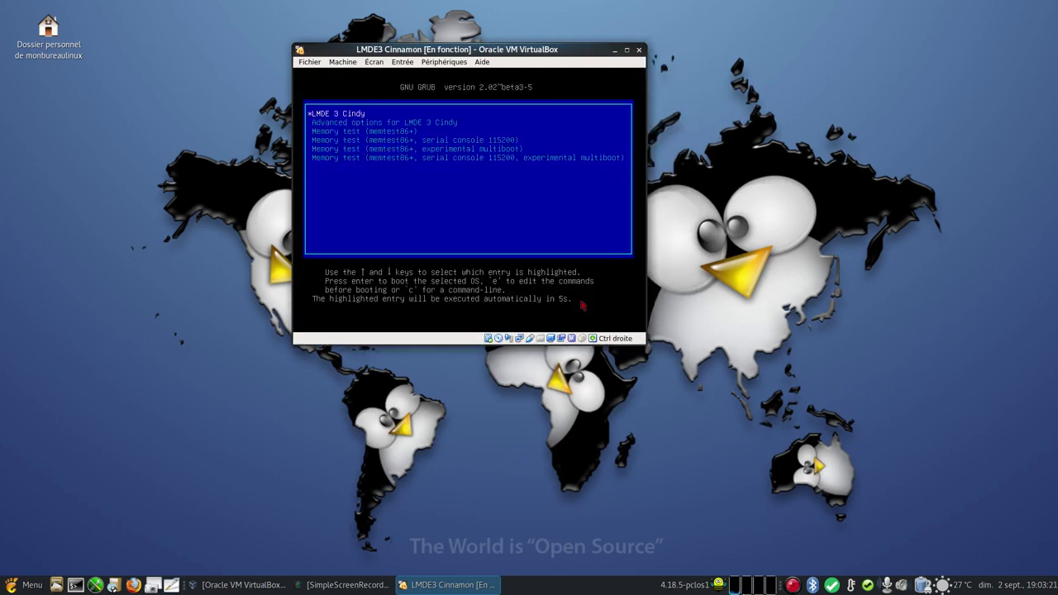
pyautogui.press('Return')
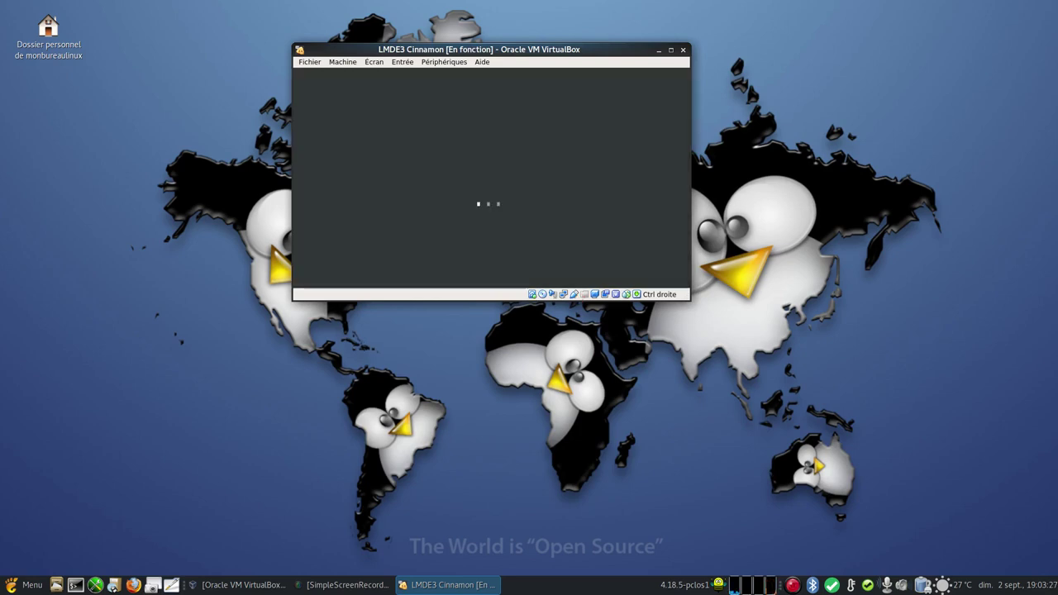
# - Look through the VM's Machine and Écran menus while the guest boots, closing them unchanged
pyautogui.click(353, 64)
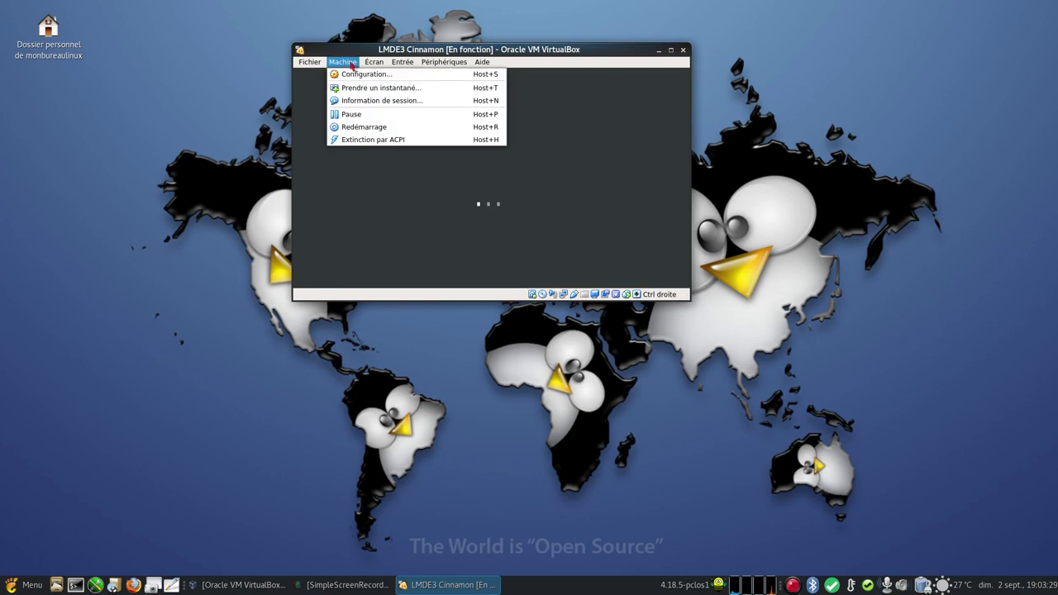
pyautogui.moveTo(375, 64)
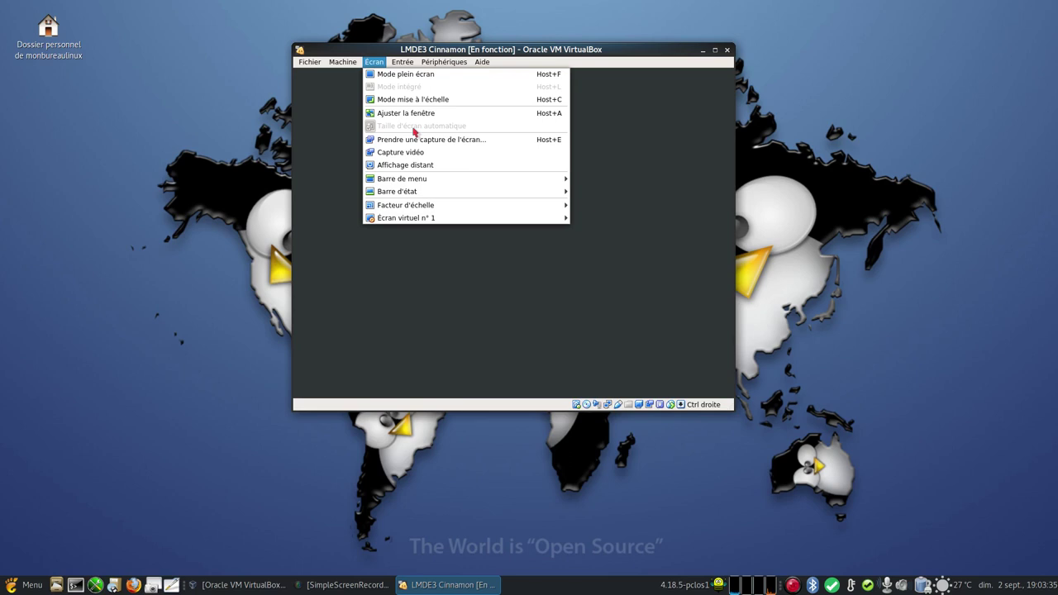
pyautogui.click(514, 18)
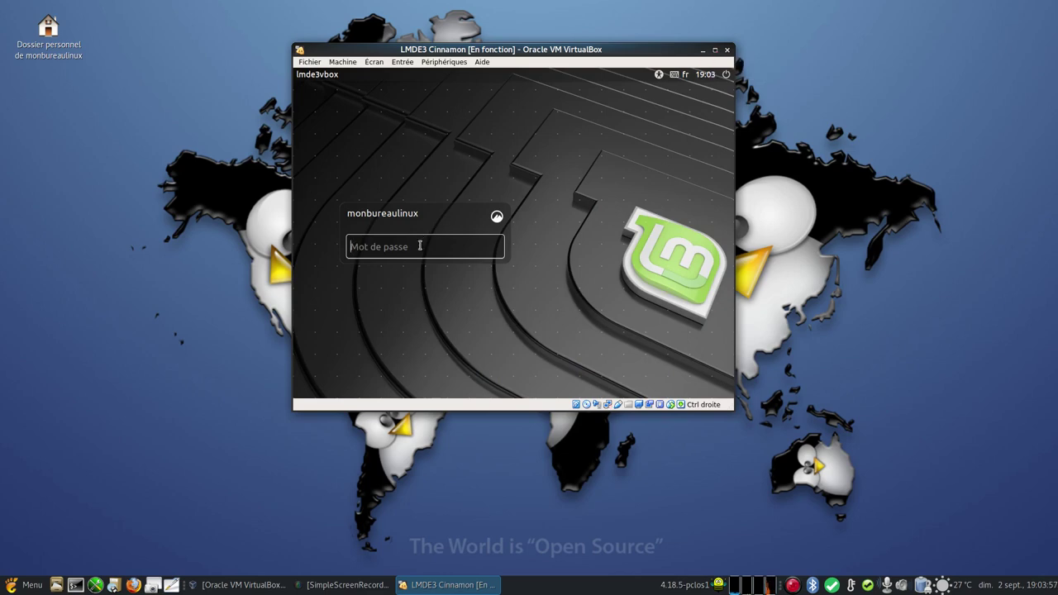
# - Enter the user password in the 'Mot de passe' field to log in
pyautogui.write('••••••••')
pyautogui.press('Return')
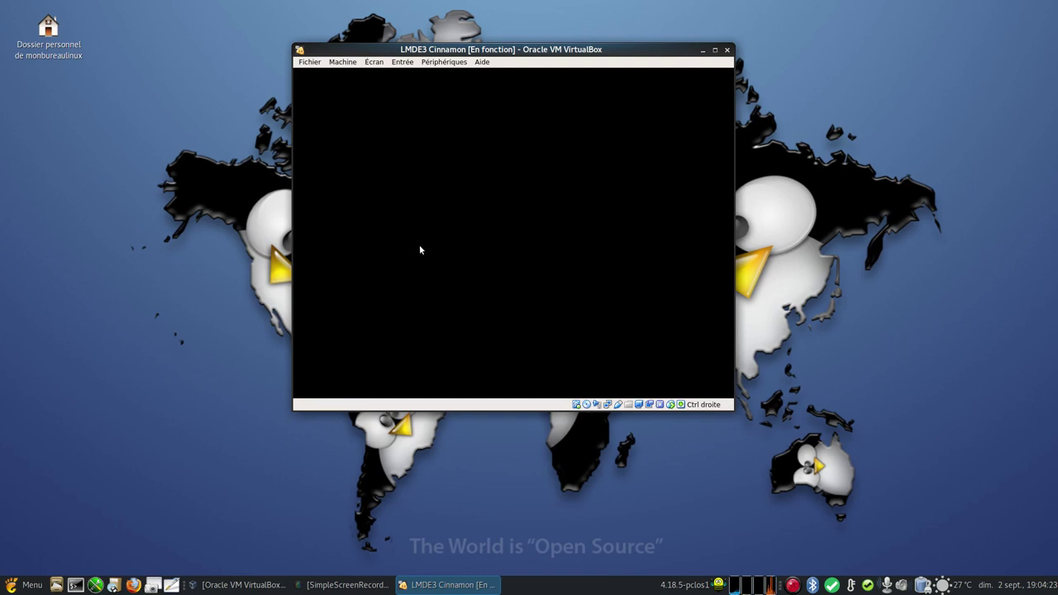
pyautogui.click(372, 65)
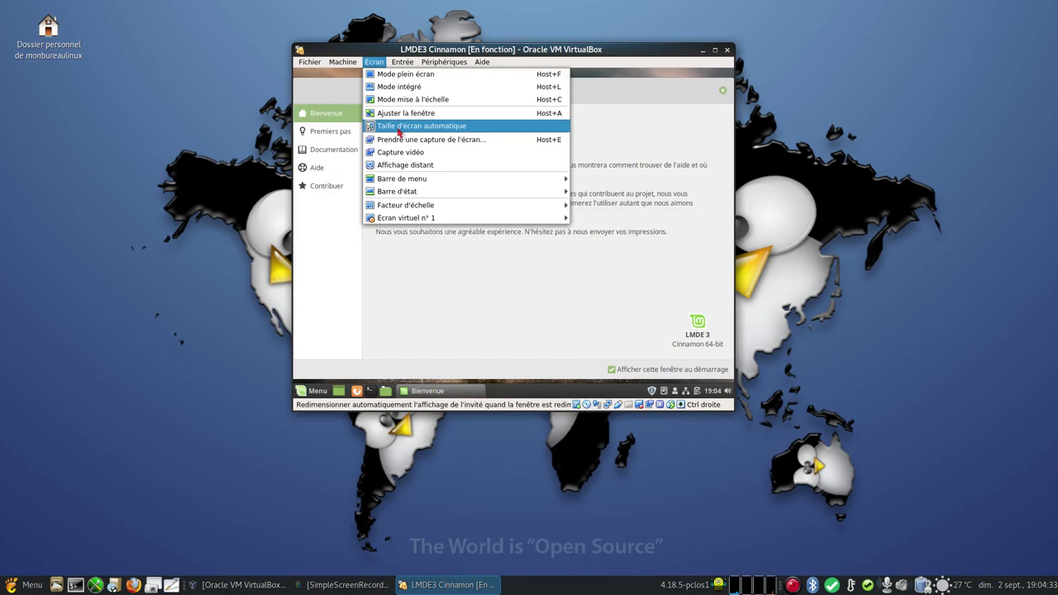
pyautogui.click(680, 50)
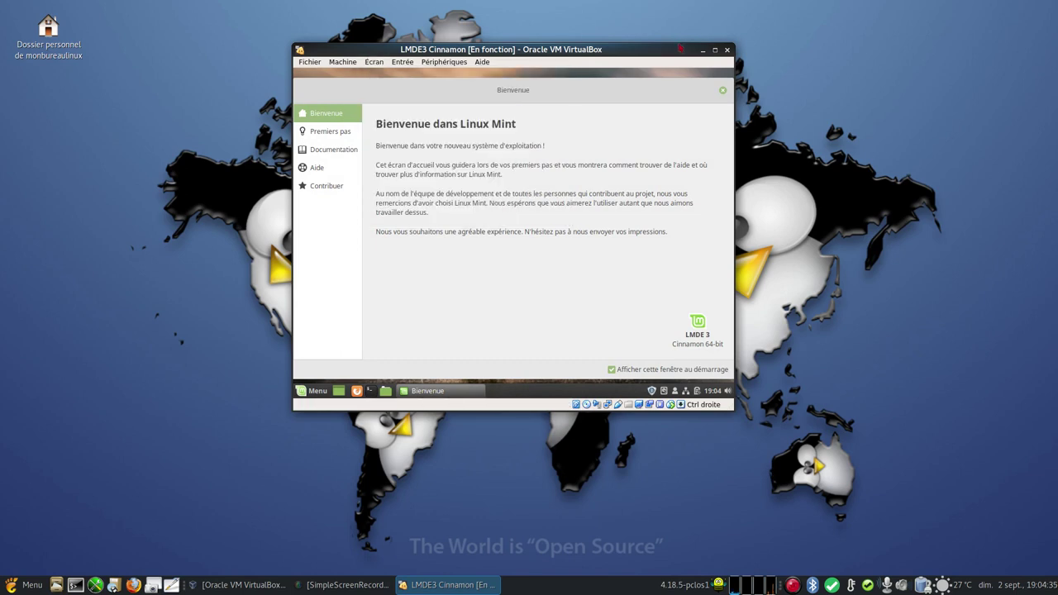
pyautogui.click(312, 393)
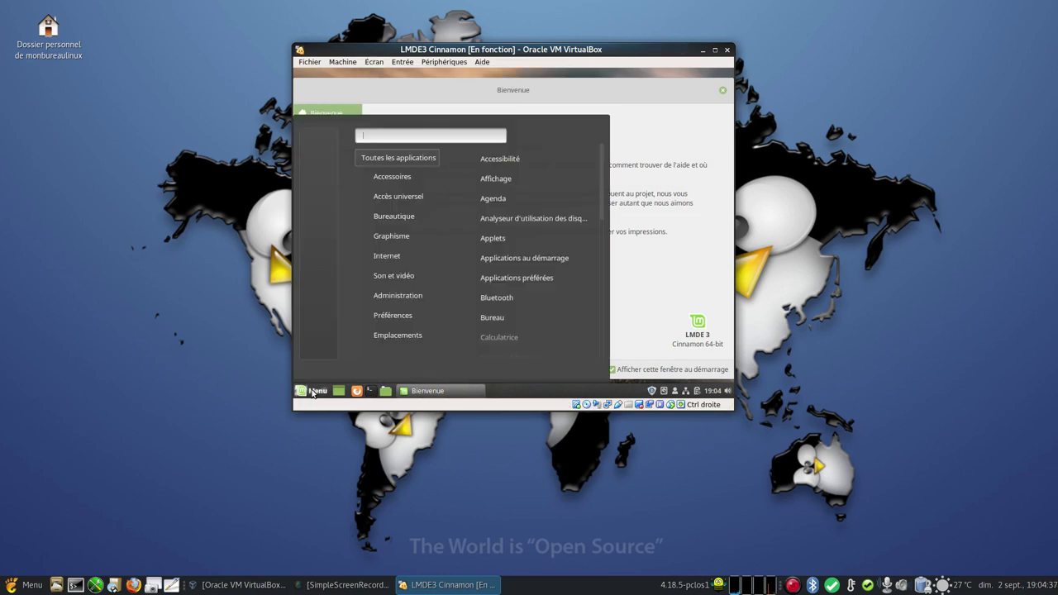
pyautogui.moveTo(400, 316)
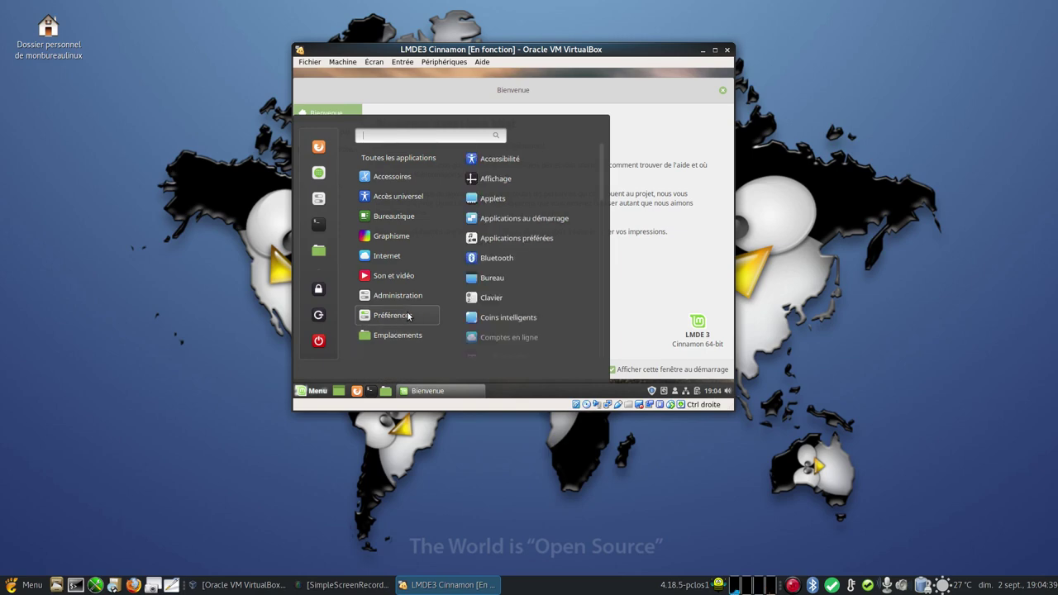
pyautogui.click(513, 180)
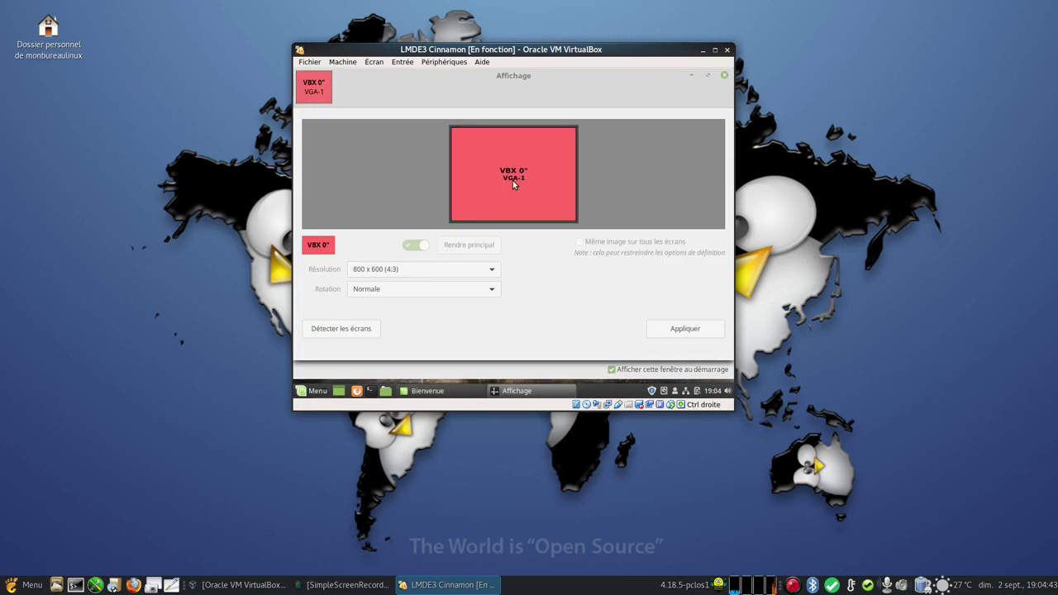
pyautogui.click(460, 272)
pyautogui.scroll(5, 438, 120)
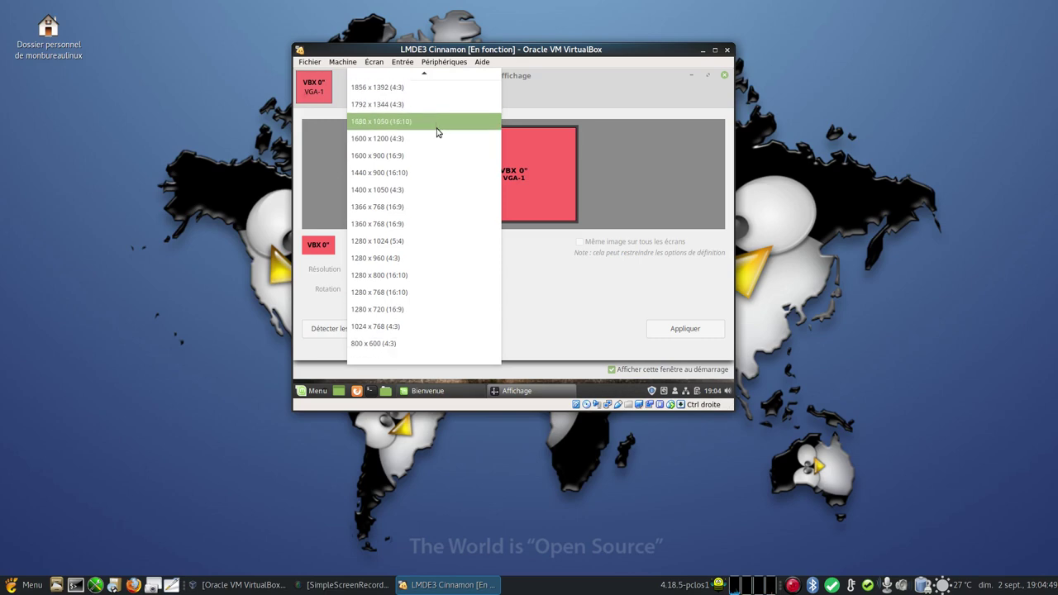
pyautogui.click(557, 316)
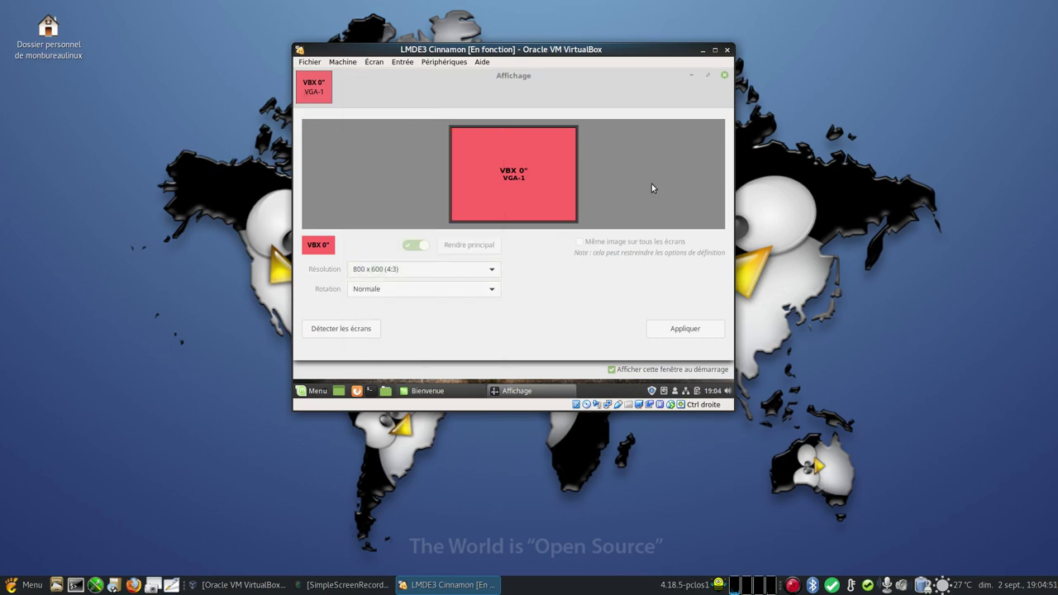
pyautogui.click(722, 76)
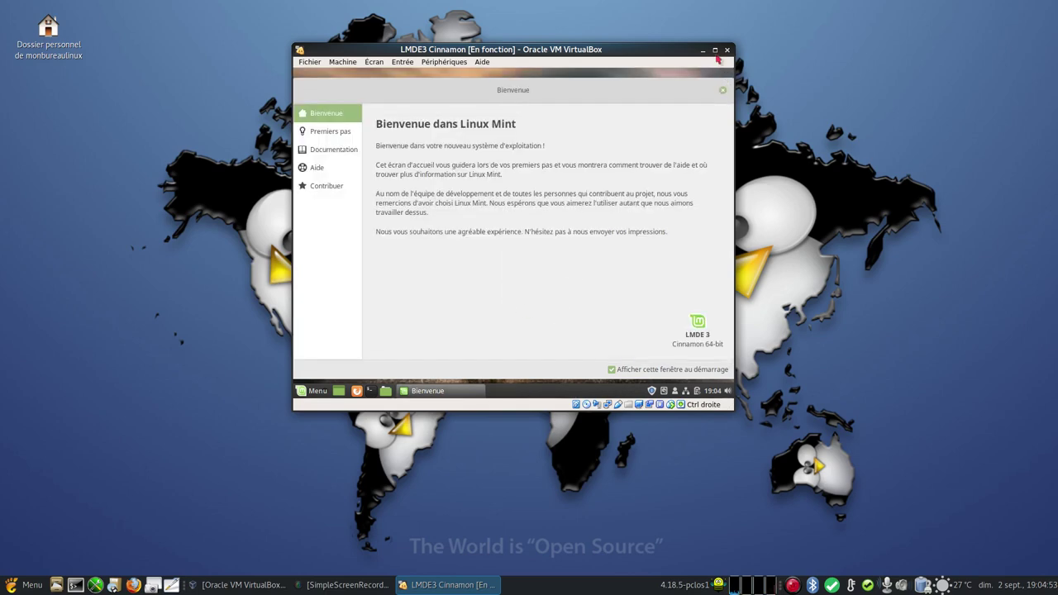
# - Maximise the VM window, close Bienvenue, and turn on 'Masquer automatiquement' for the host panel
pyautogui.click(716, 51)
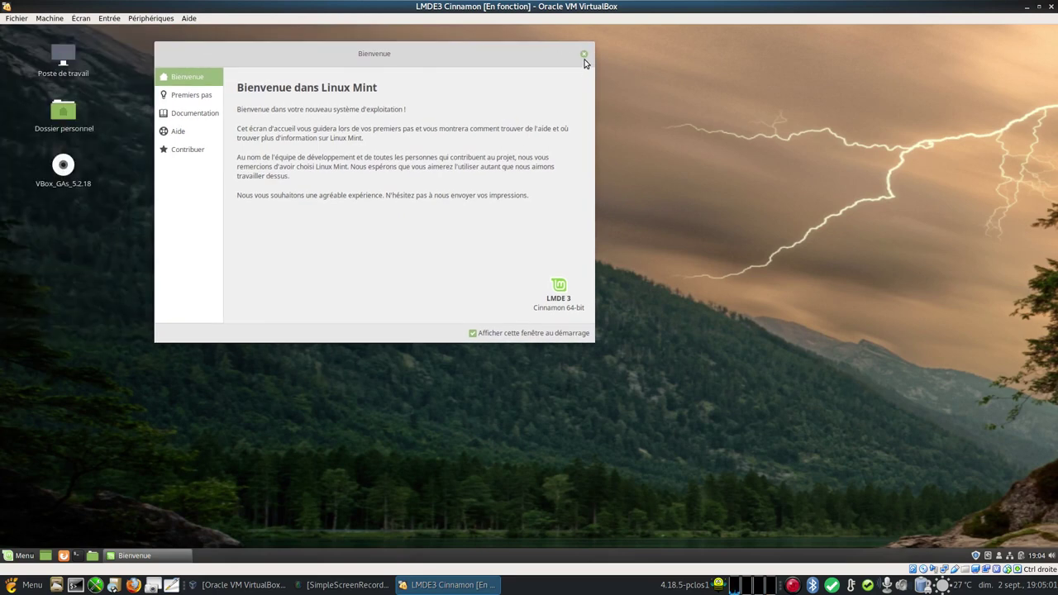
pyautogui.click(583, 51)
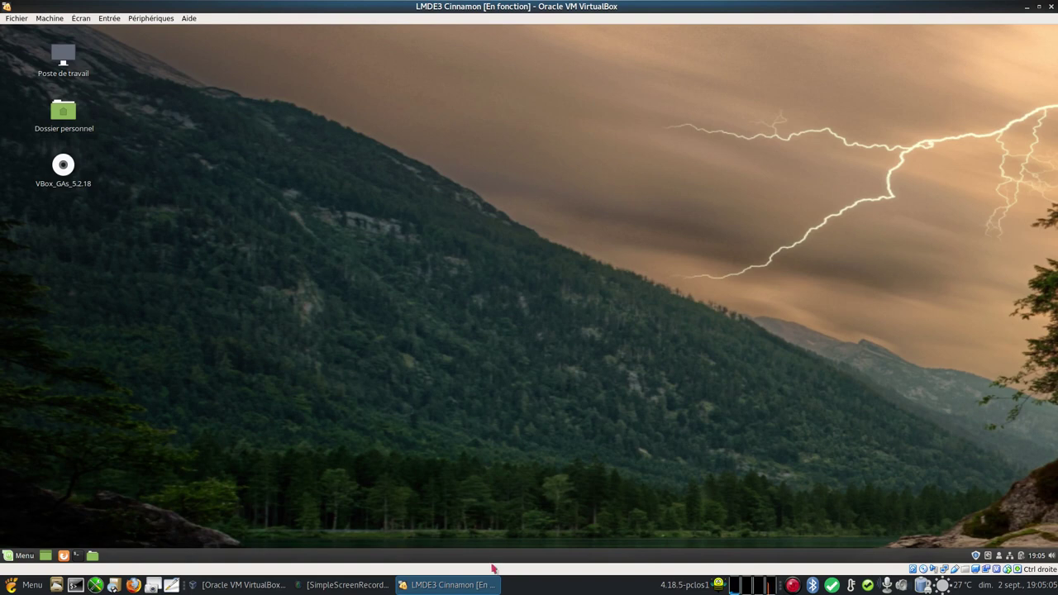
pyautogui.rightClick(596, 558)
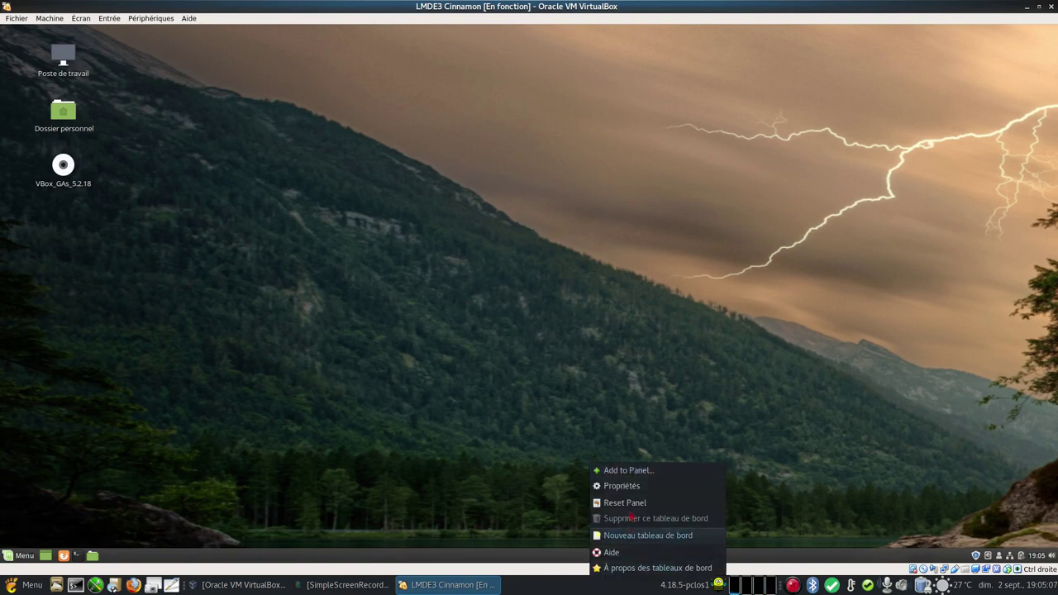
pyautogui.click(630, 486)
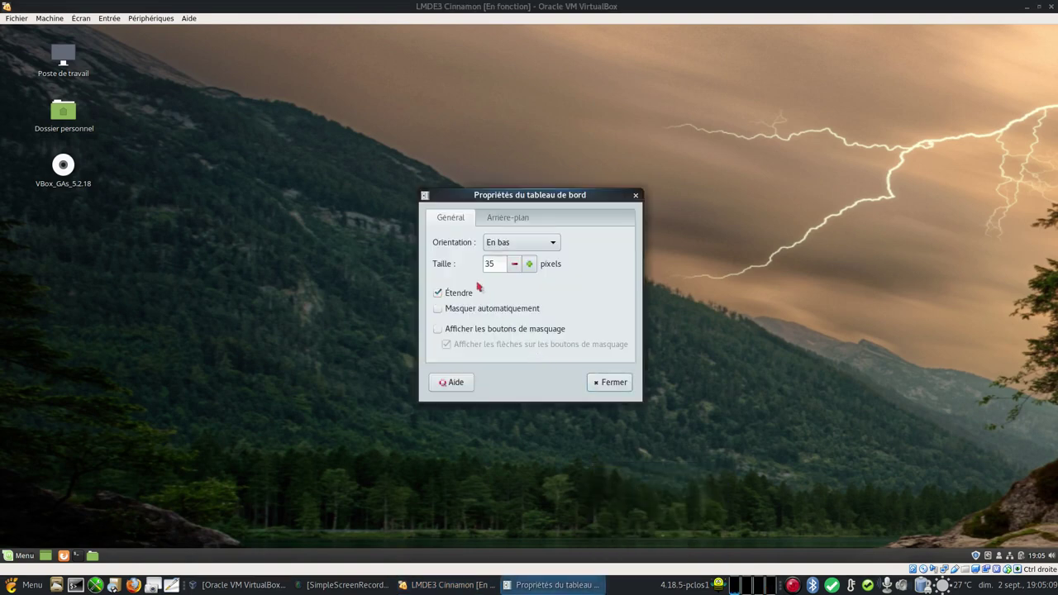
pyautogui.click(452, 309)
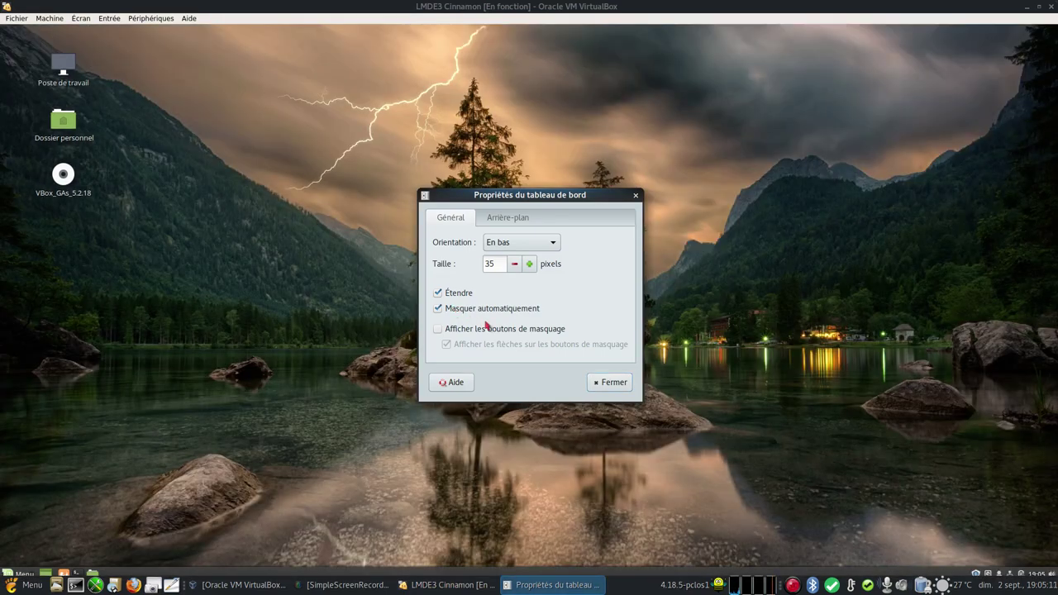
pyautogui.click(611, 382)
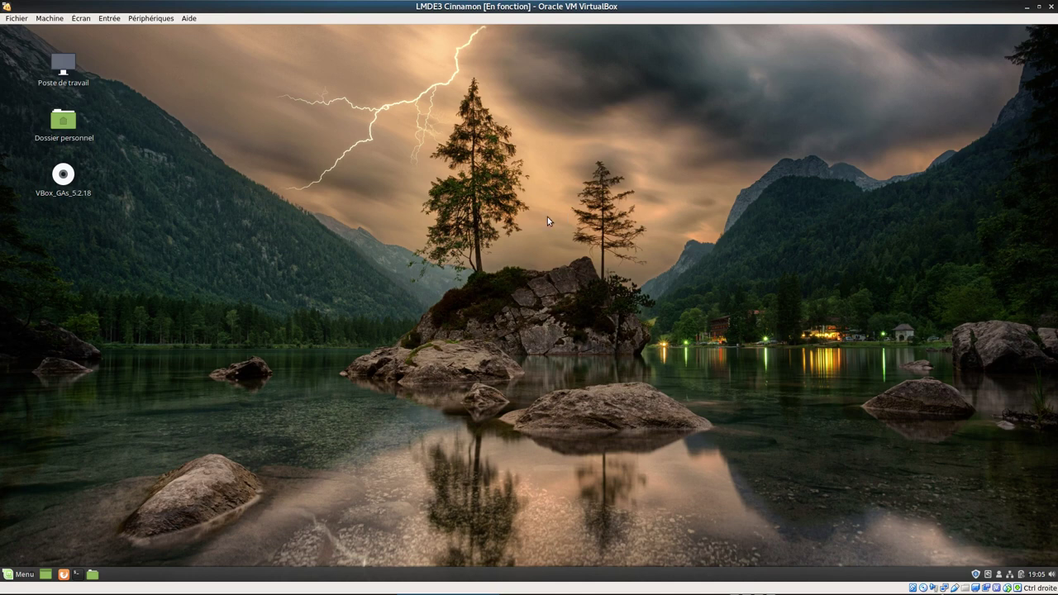
# - Launch Moniteur système from the guest's Administration menu
pyautogui.click(19, 573)
pyautogui.moveTo(100, 521)
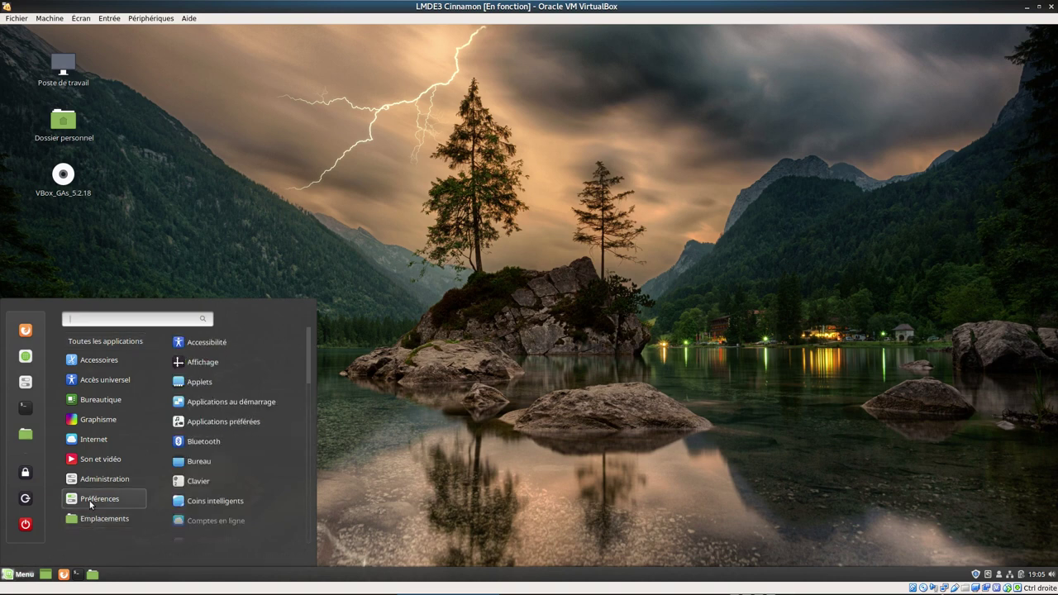
pyautogui.scroll(-3, 244, 513)
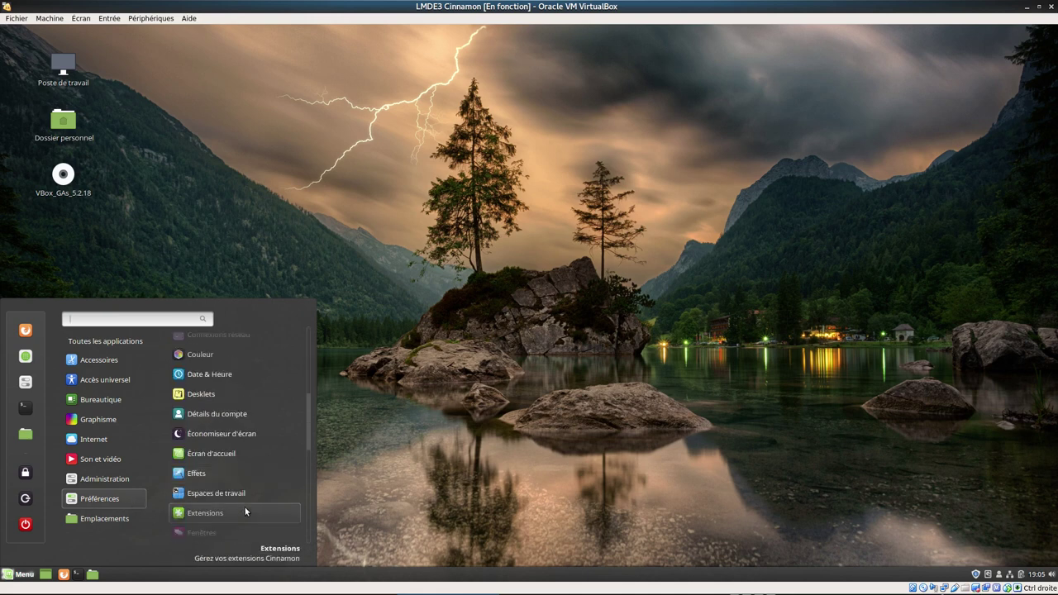
pyautogui.scroll(-5, 245, 512)
pyautogui.moveTo(124, 479)
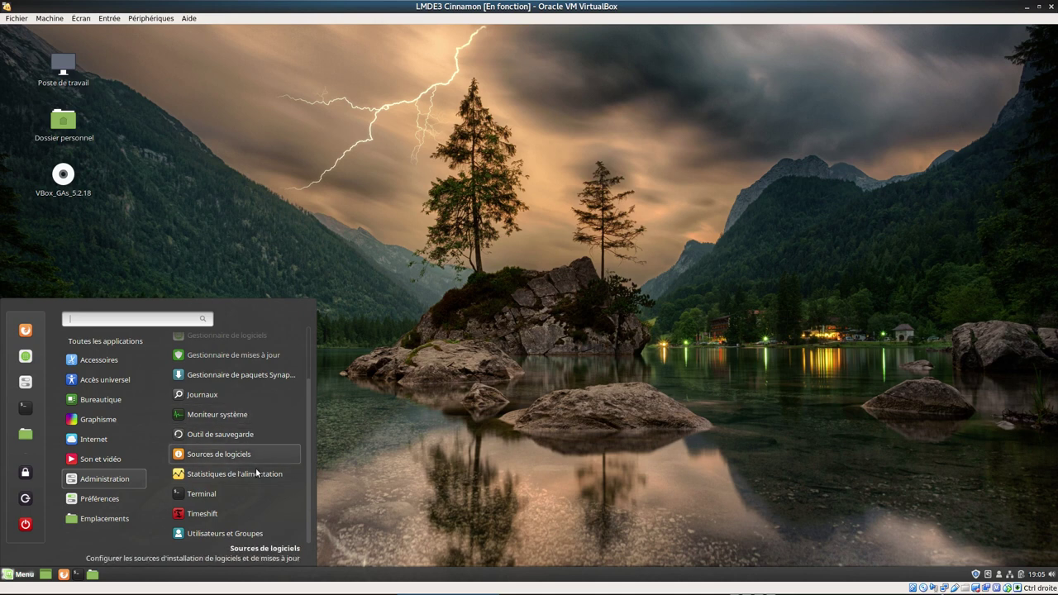
pyautogui.scroll(3, 253, 528)
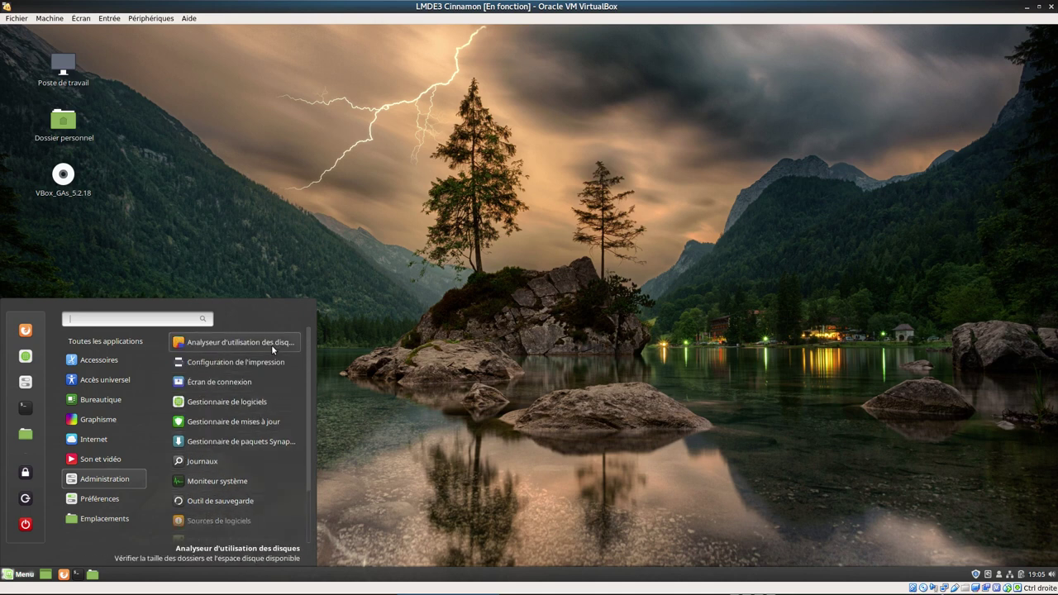
pyautogui.click(251, 482)
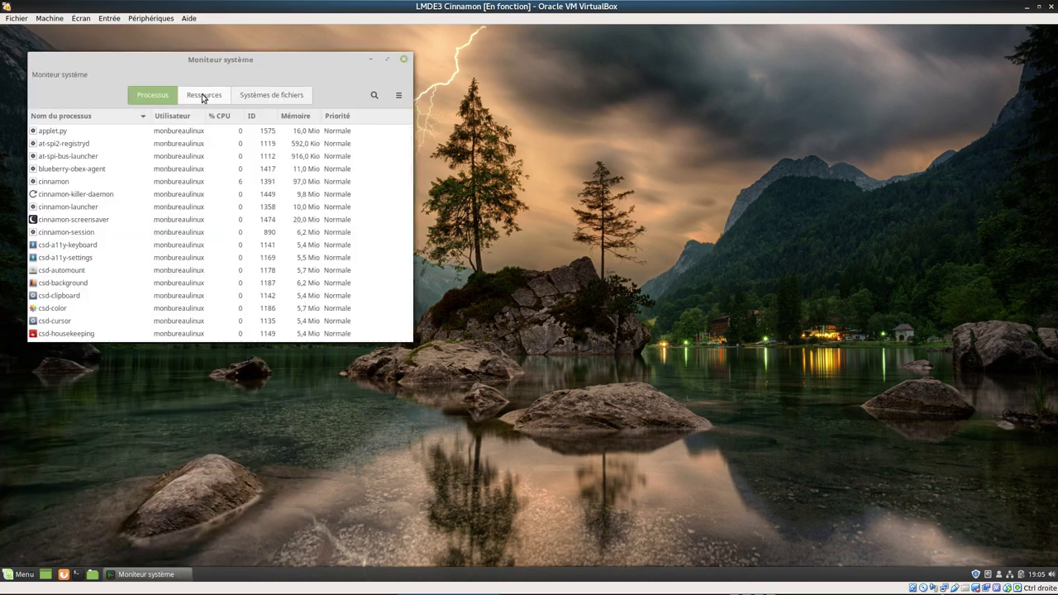
# - Check the Ressources and Systèmes de fichiers tabs, close the monitor, and reopen Menu
pyautogui.click(200, 100)
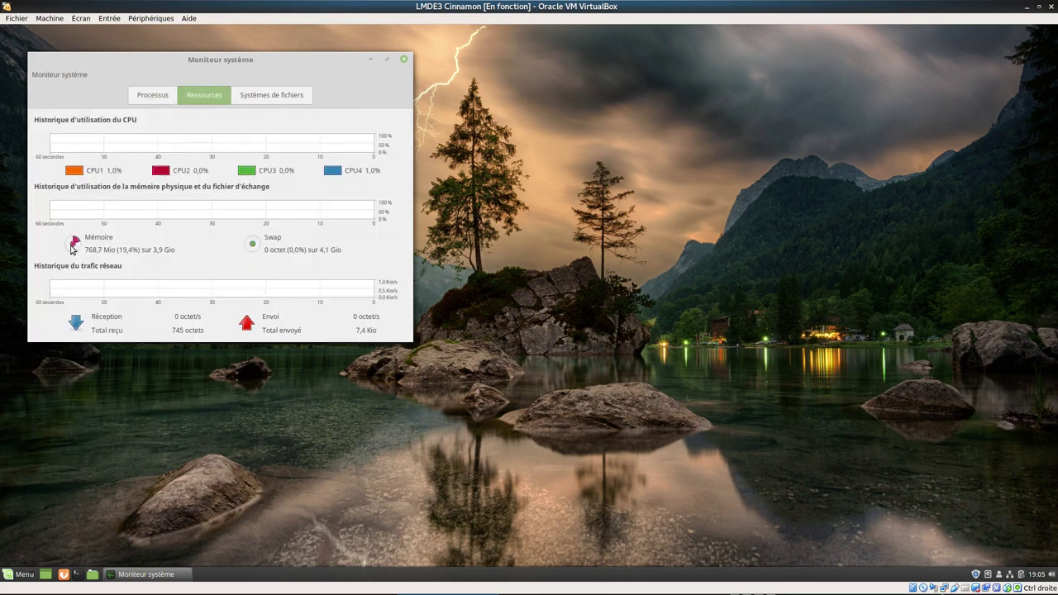
pyautogui.click(266, 98)
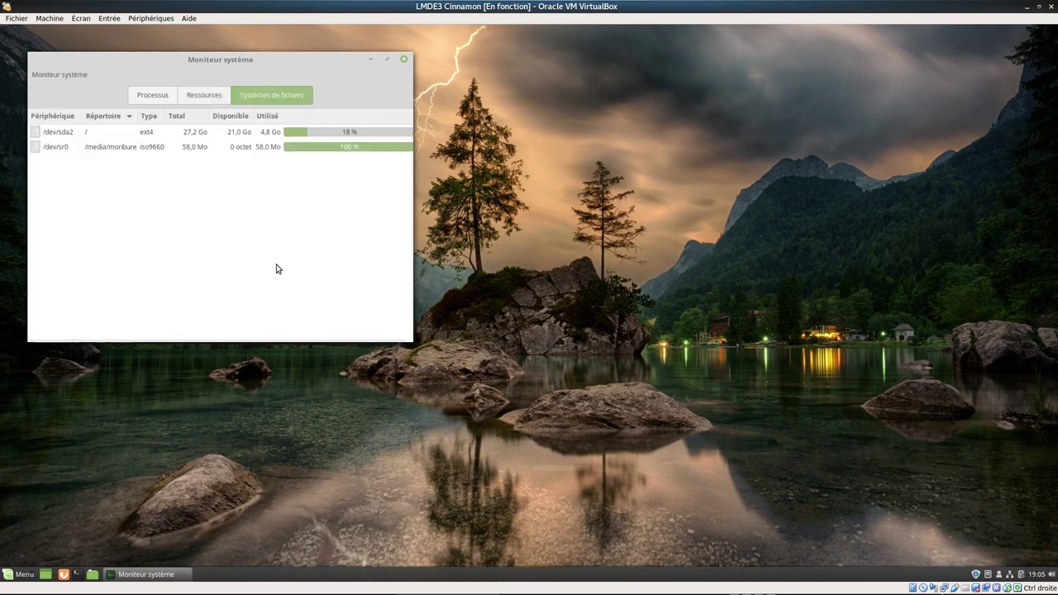
pyautogui.click(403, 62)
pyautogui.click(20, 572)
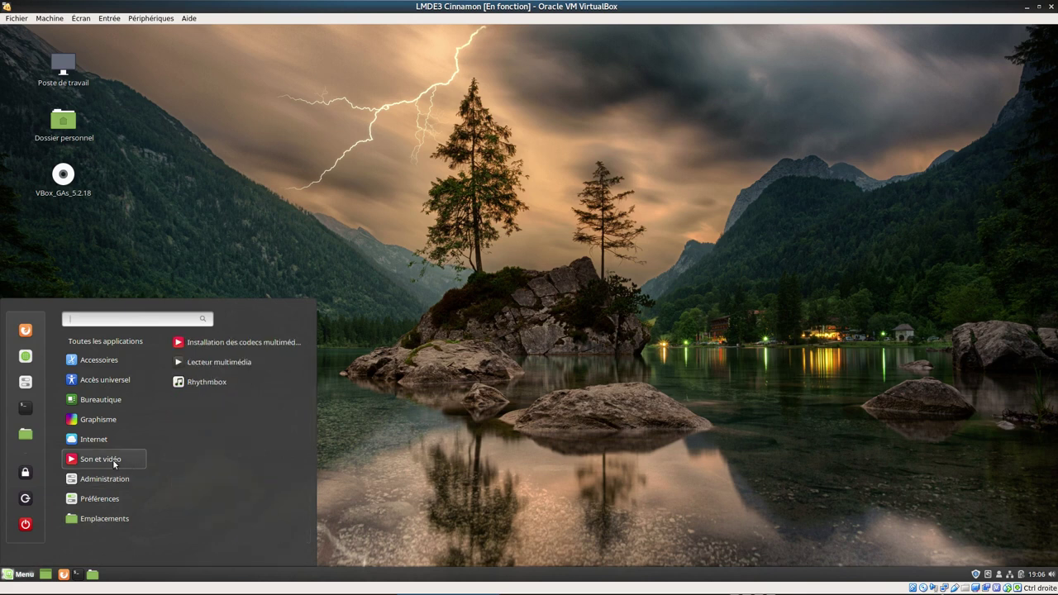
# - Browse Bureautique, Accès universel and Accessoires, then scroll the Administration list showing Journaux, Timeshift and Moniteur système
pyautogui.moveTo(94, 449)
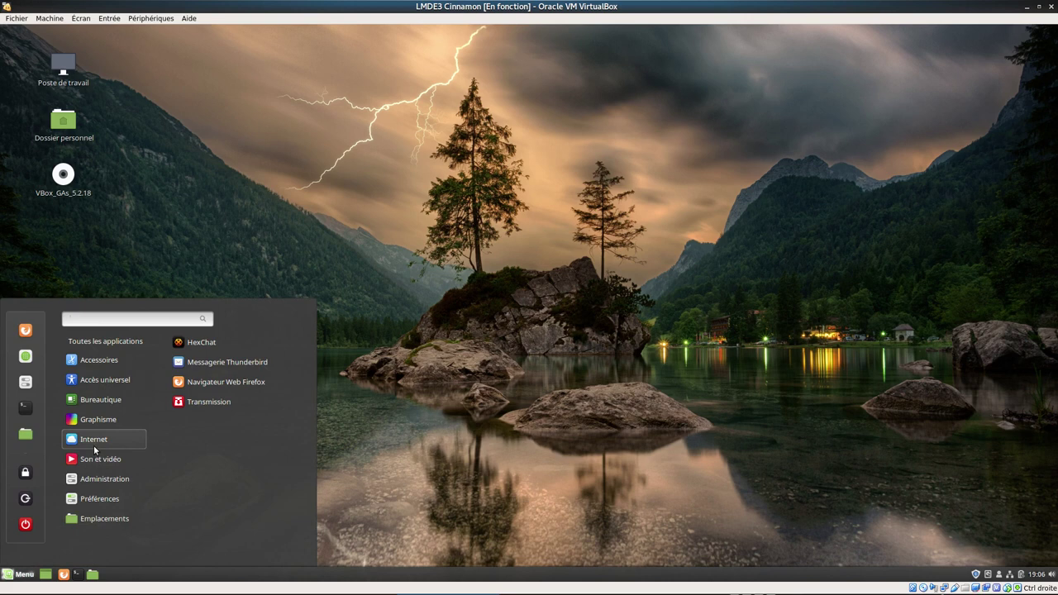
pyautogui.moveTo(105, 401)
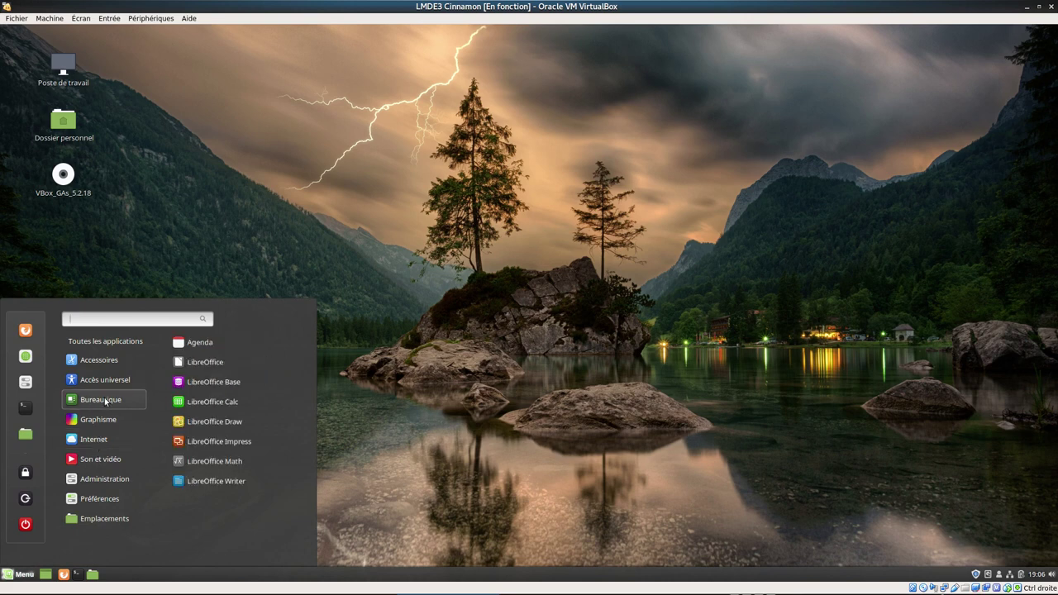
pyautogui.moveTo(107, 381)
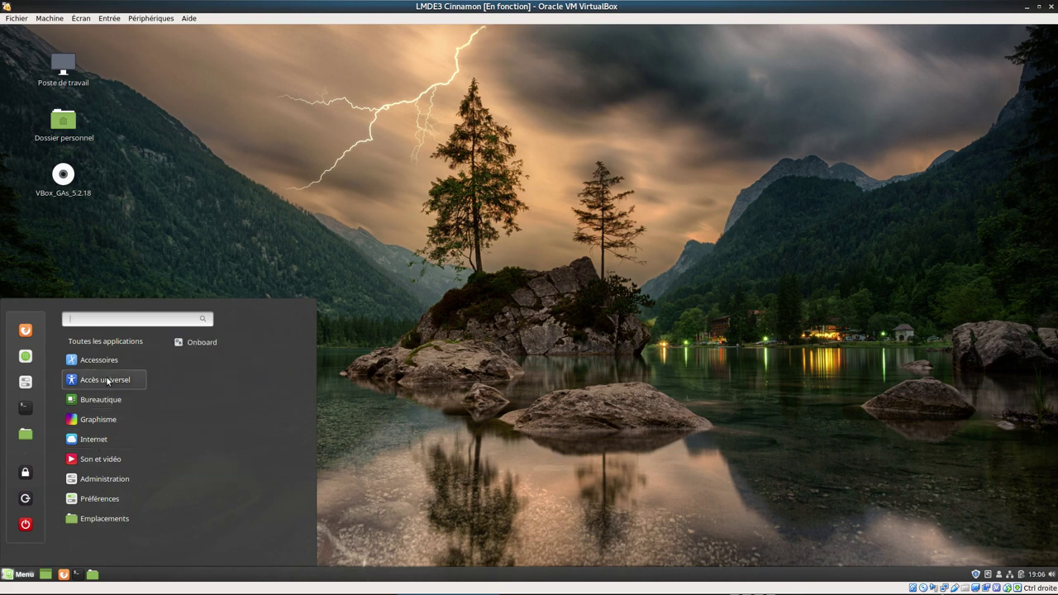
pyautogui.moveTo(108, 362)
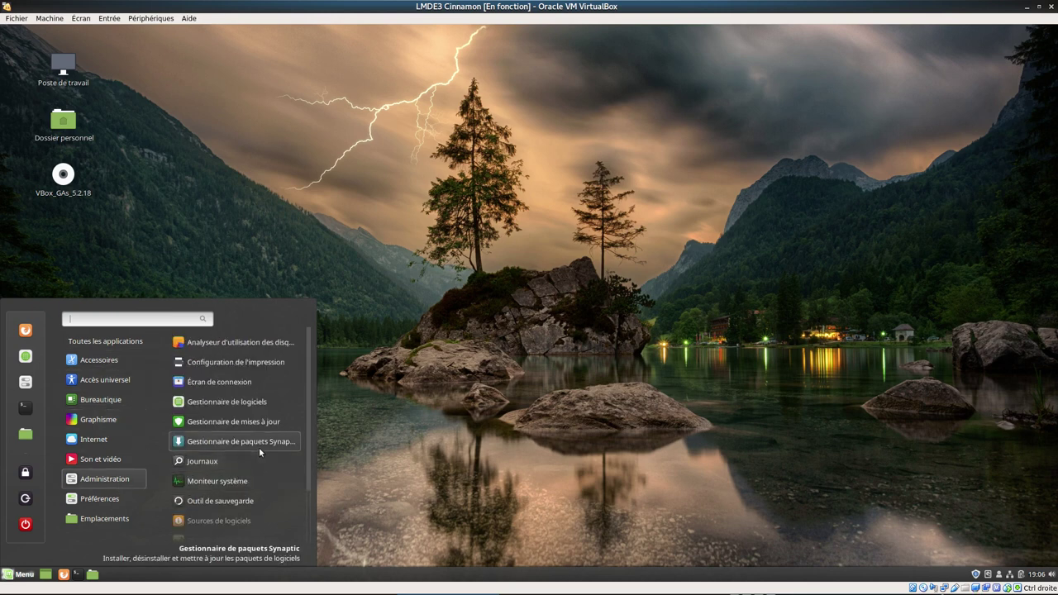
pyautogui.scroll(-3, 256, 451)
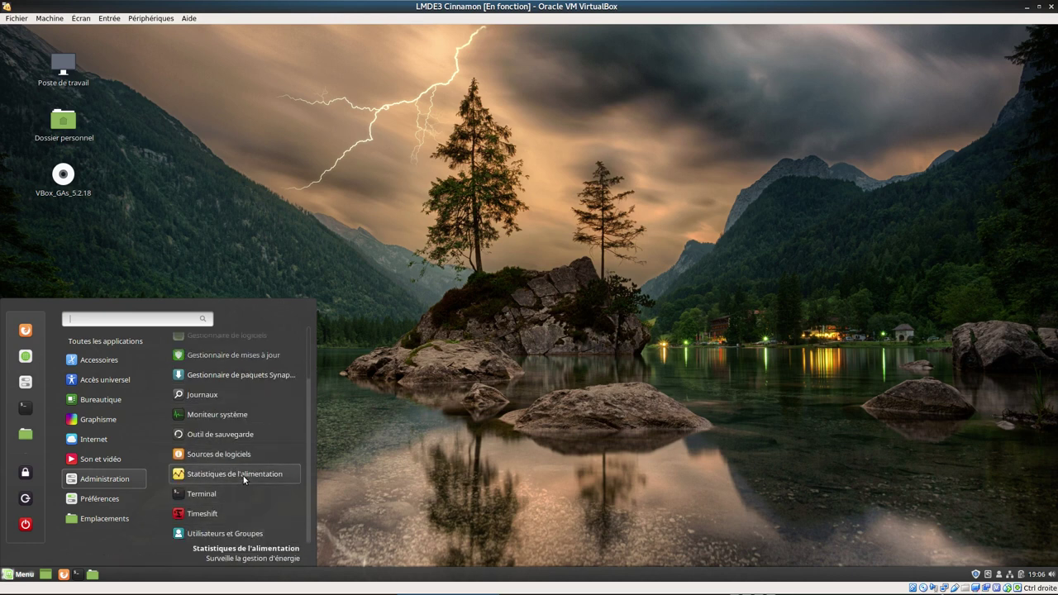
pyautogui.scroll(2, 258, 412)
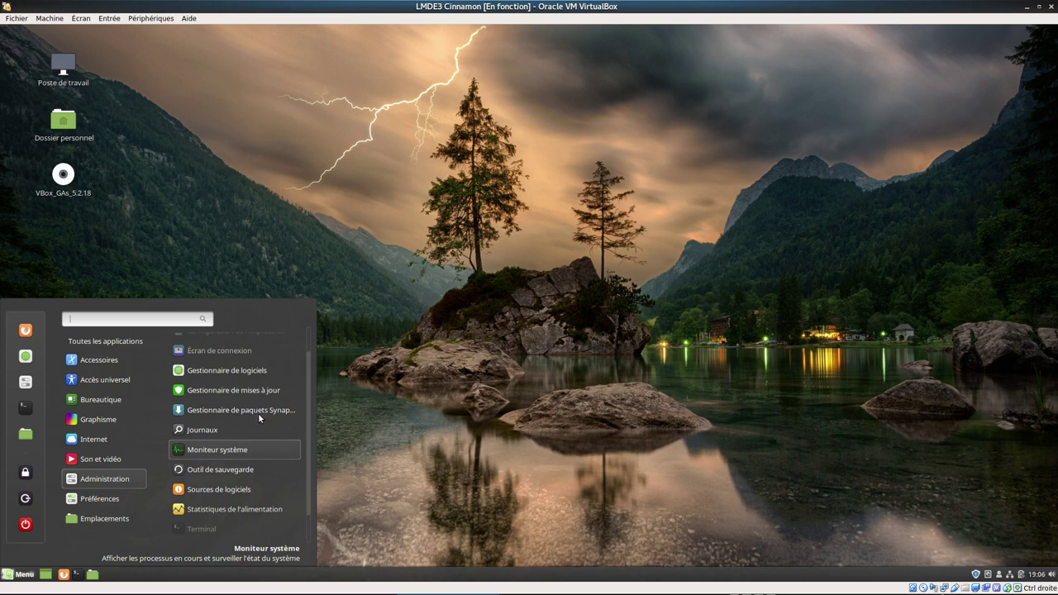
pyautogui.scroll(2, 263, 394)
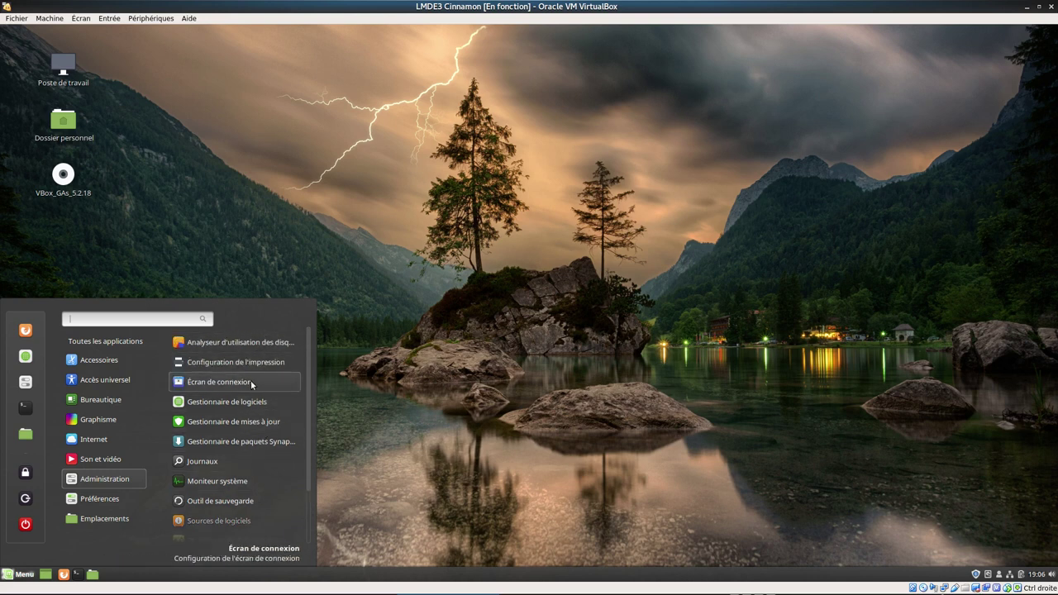
# - Open Écran de connexion with the administrator password, review its Utilisateurs and Options tabs, then close it
pyautogui.click(253, 379)
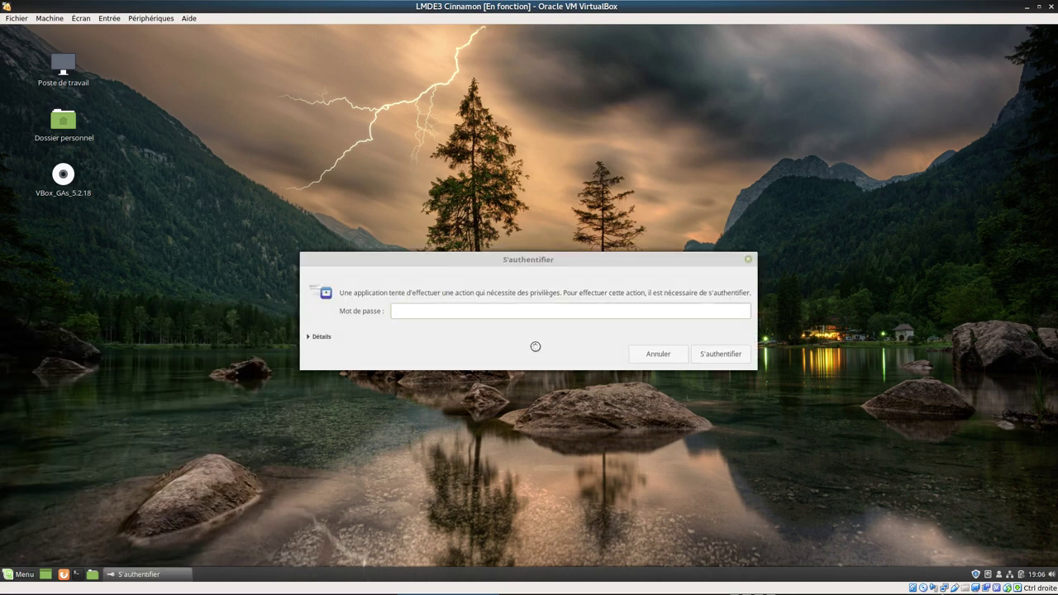
pyautogui.write('********')
pyautogui.press('Return')
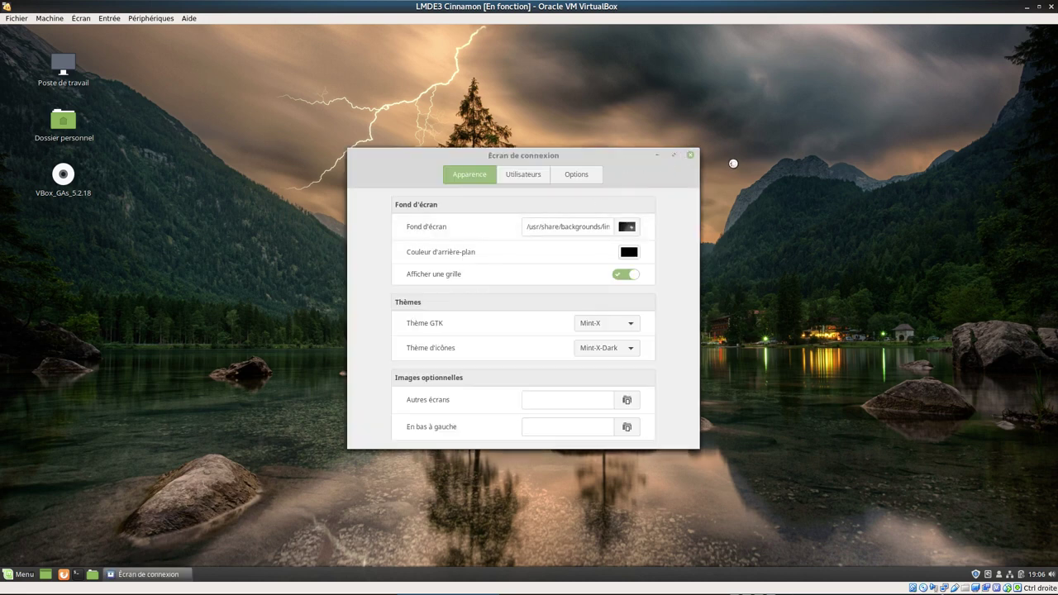
pyautogui.click(542, 174)
pyautogui.click(583, 176)
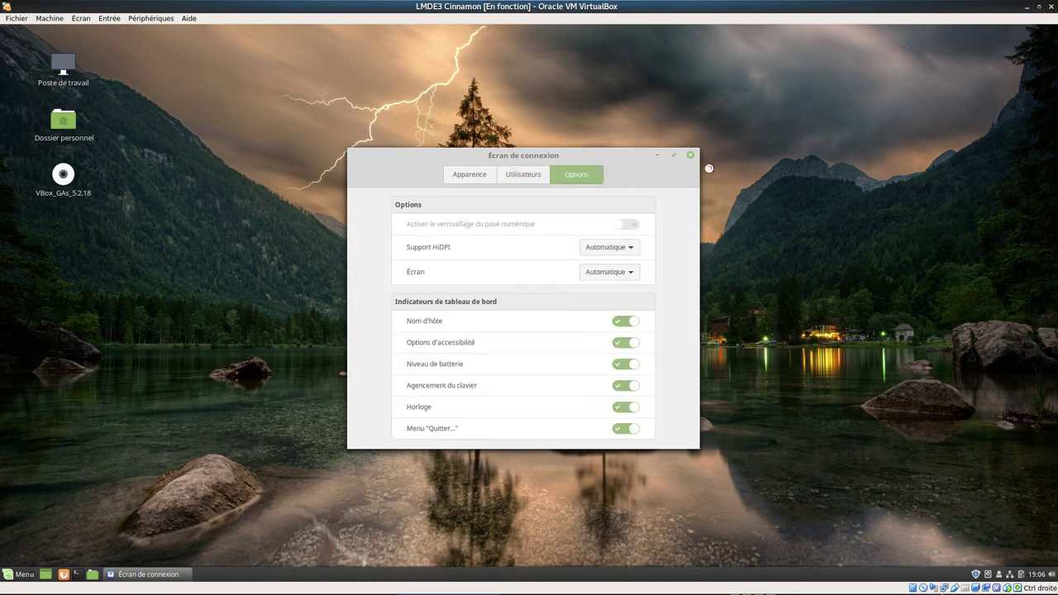
pyautogui.click(691, 154)
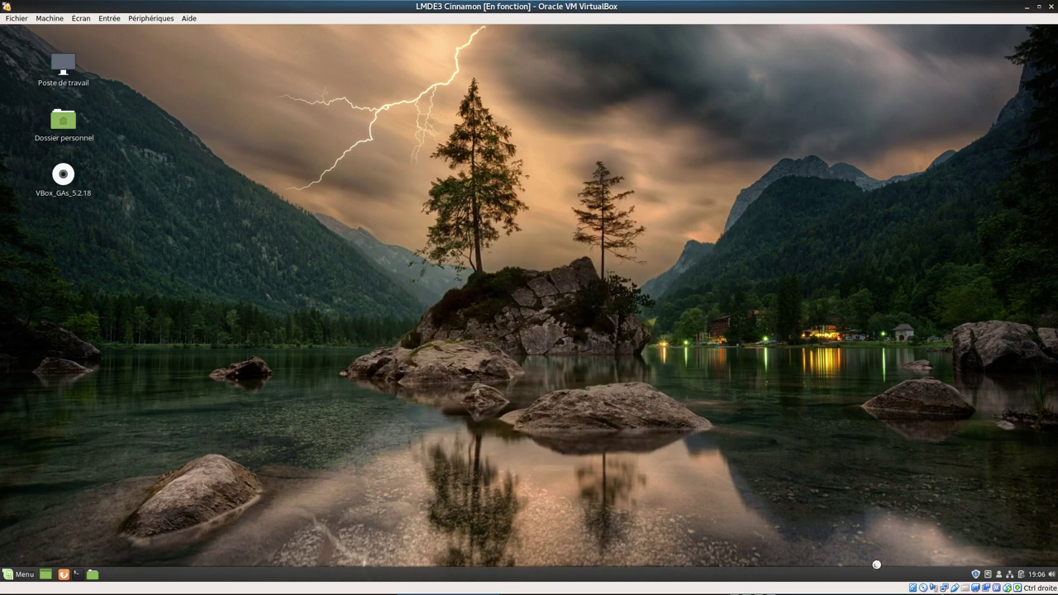
# - Open the update manager's Préférences from the tray and review Niveaux, Actualisation automatique, Liste noire and MAJ automatiques
pyautogui.rightClick(976, 572)
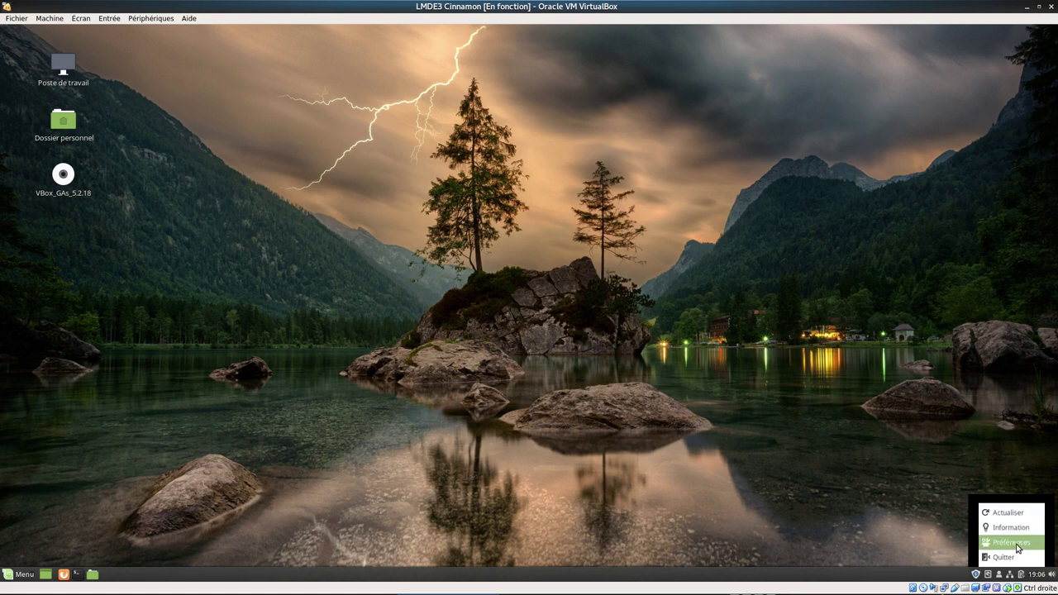
pyautogui.click(1014, 544)
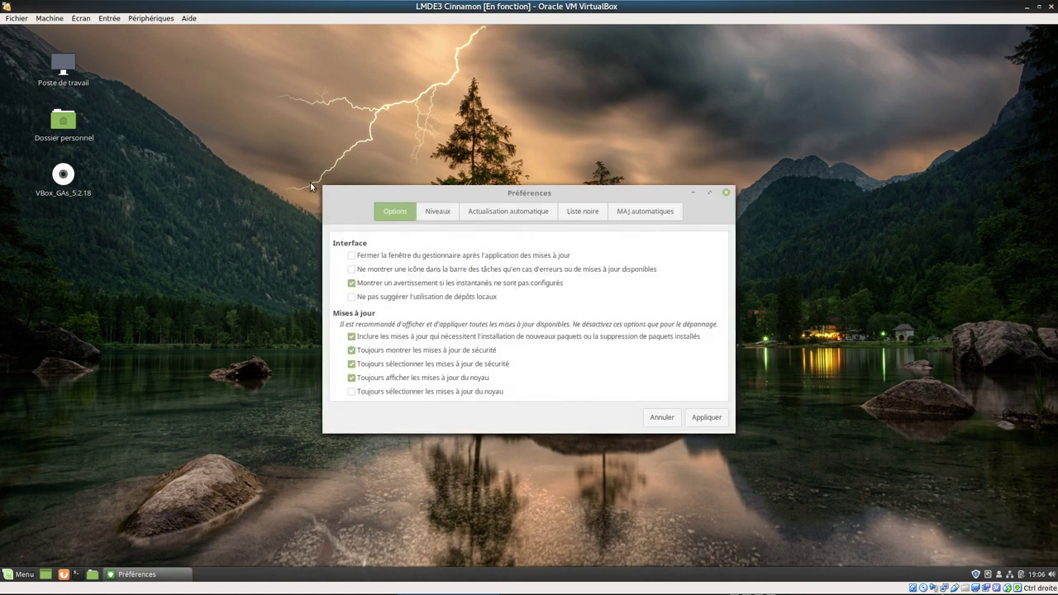
pyautogui.click(441, 216)
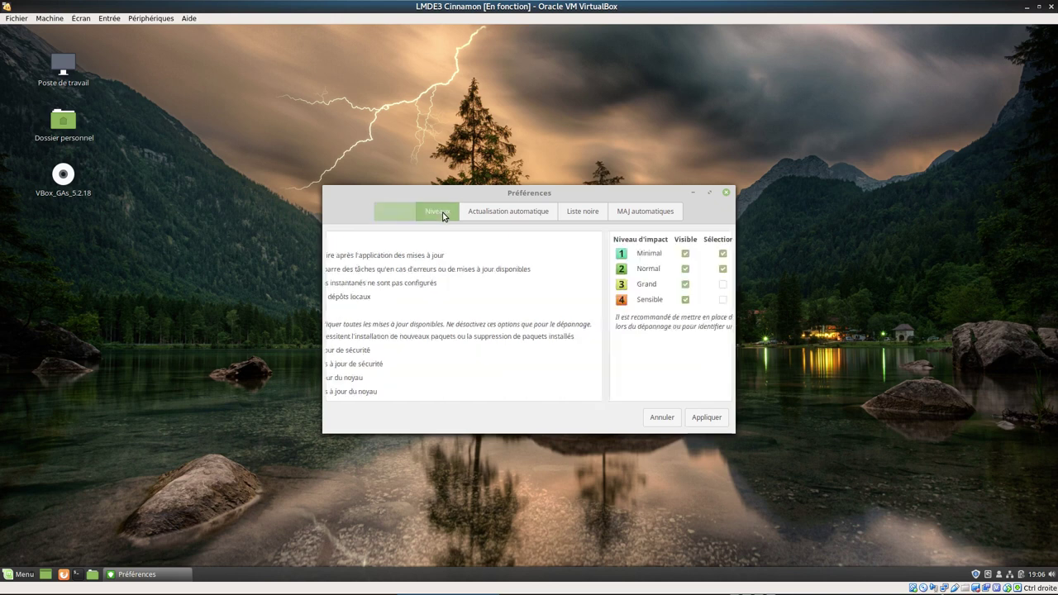
pyautogui.click(488, 218)
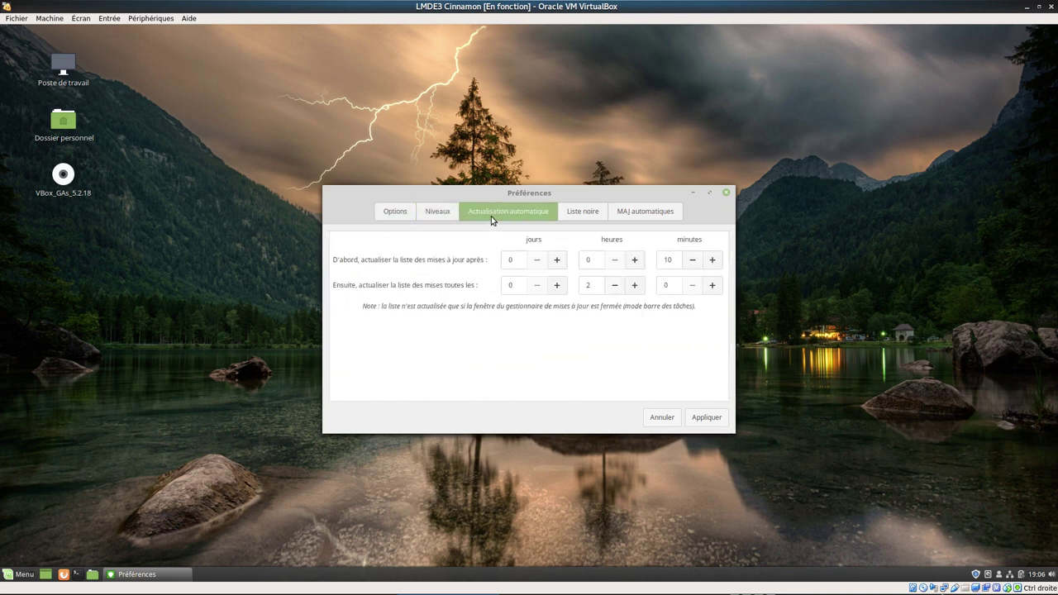
pyautogui.click(584, 217)
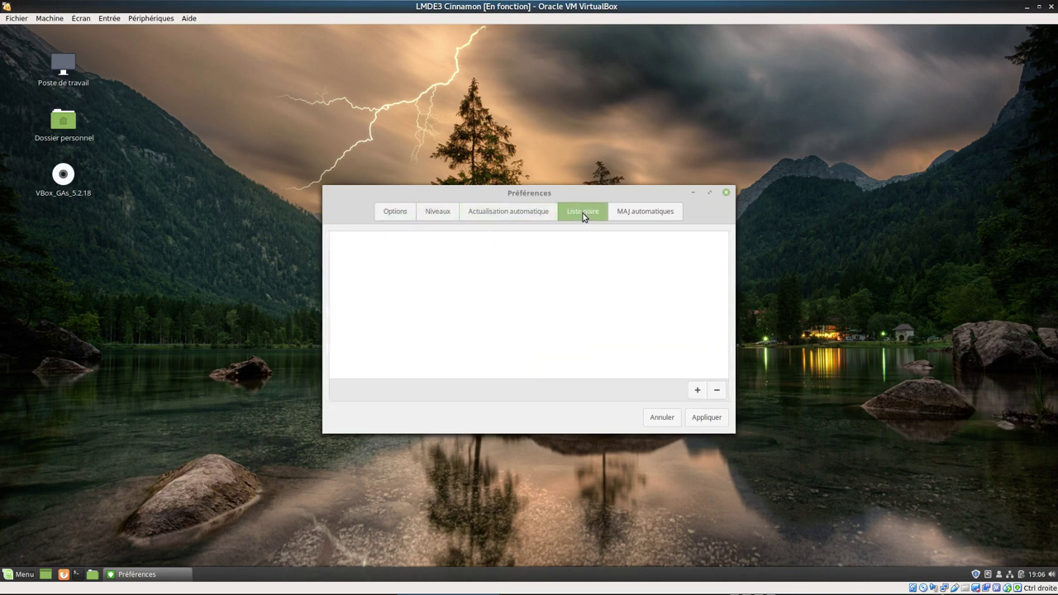
pyautogui.click(644, 215)
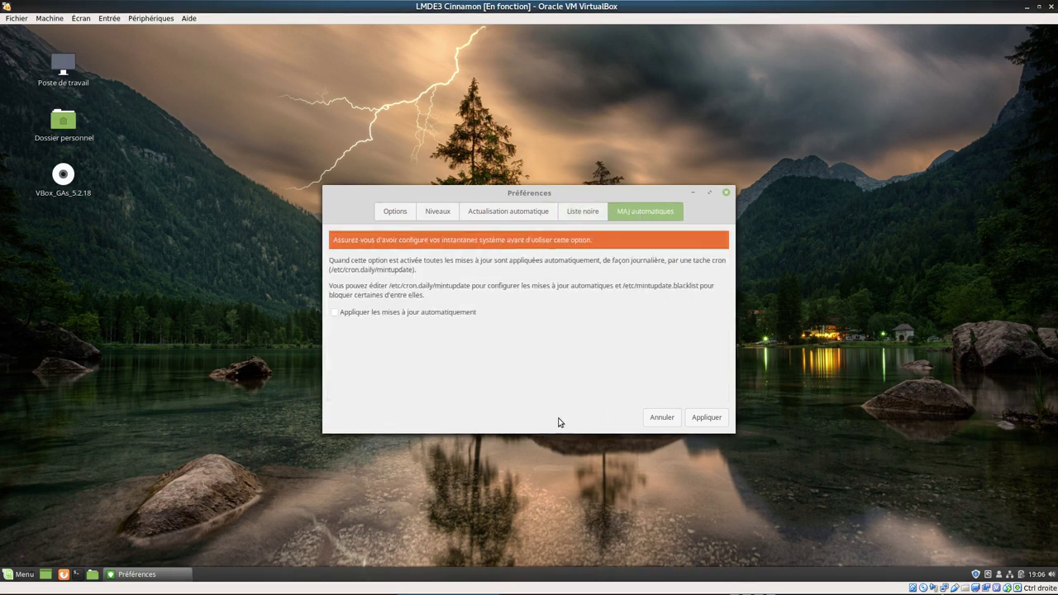
# - Close the update Préférences, launch Paramètres système from the Menu, and glance at the Effets page
pyautogui.click(659, 420)
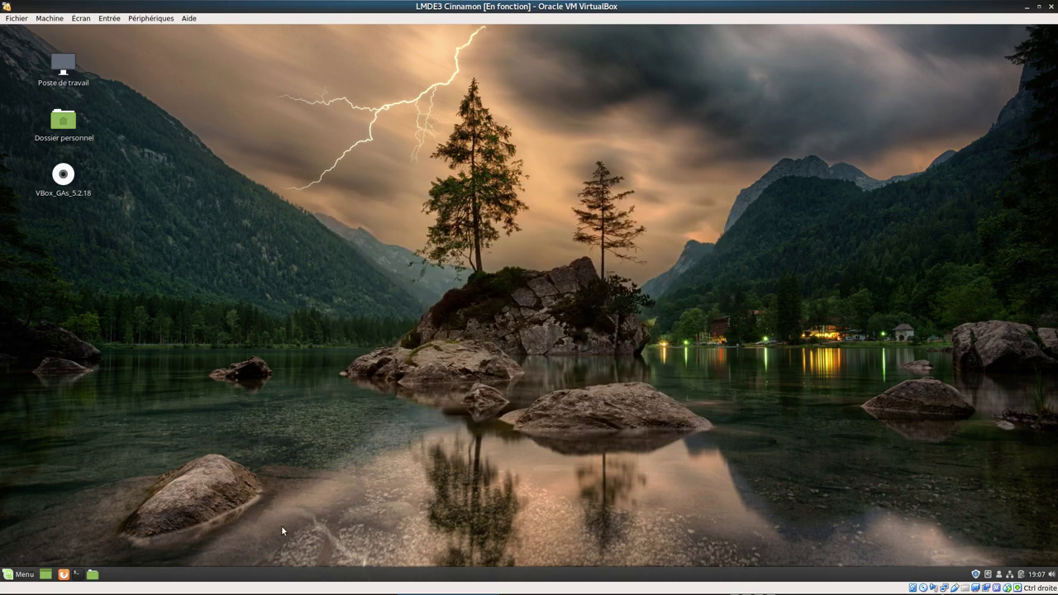
pyautogui.click(23, 574)
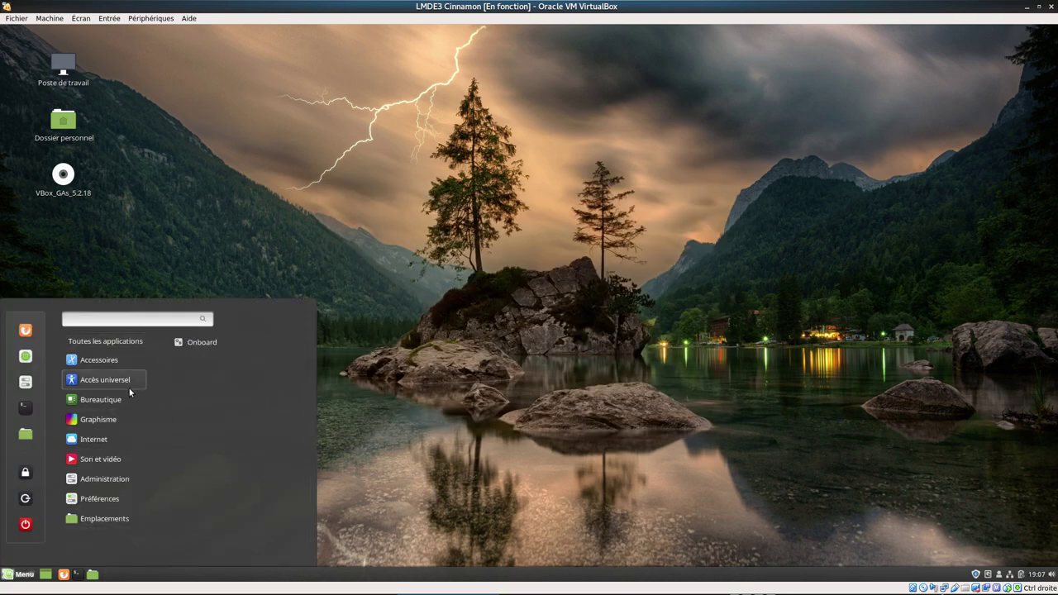
pyautogui.click(26, 387)
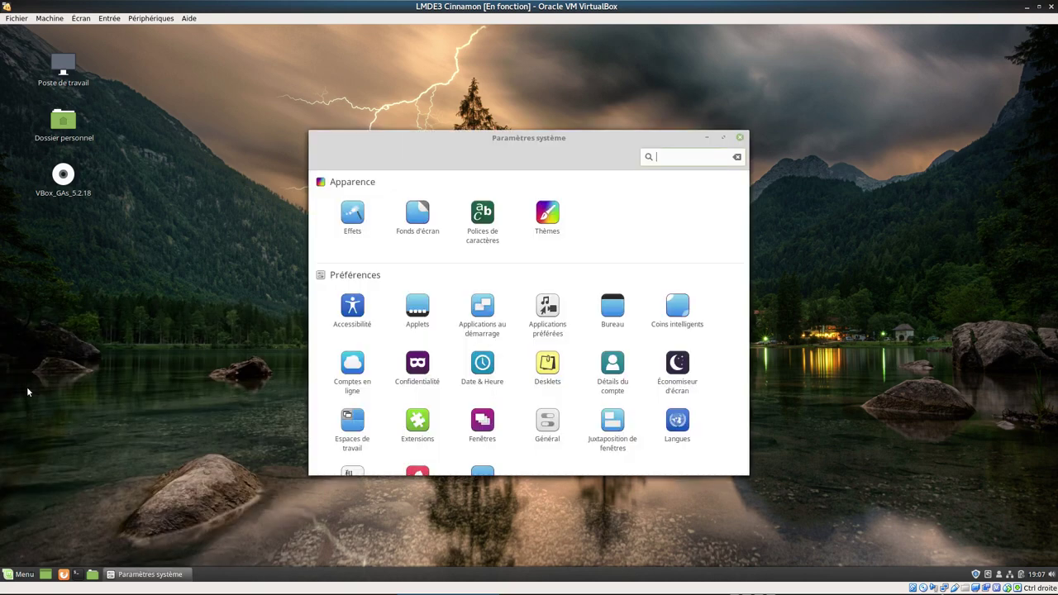
pyautogui.moveTo(603, 138); pyautogui.dragTo(627, 106)
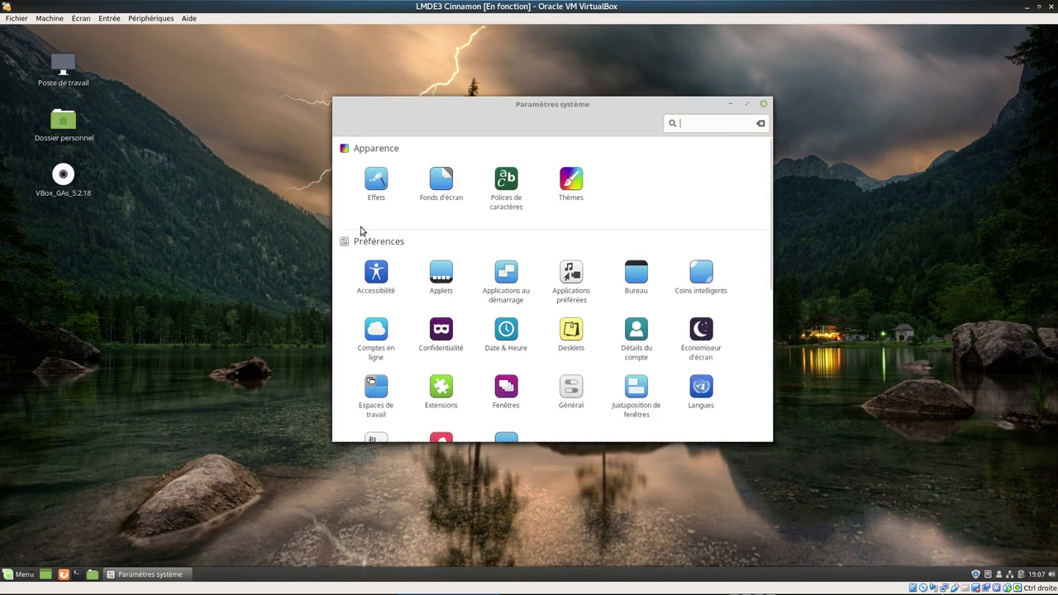
pyautogui.click(371, 189)
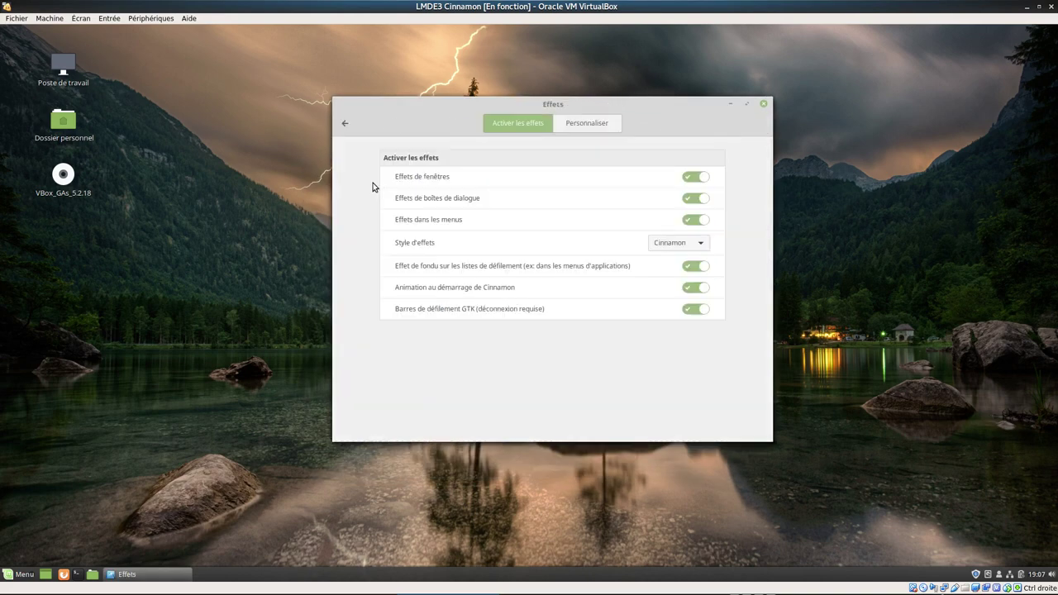
pyautogui.click(346, 124)
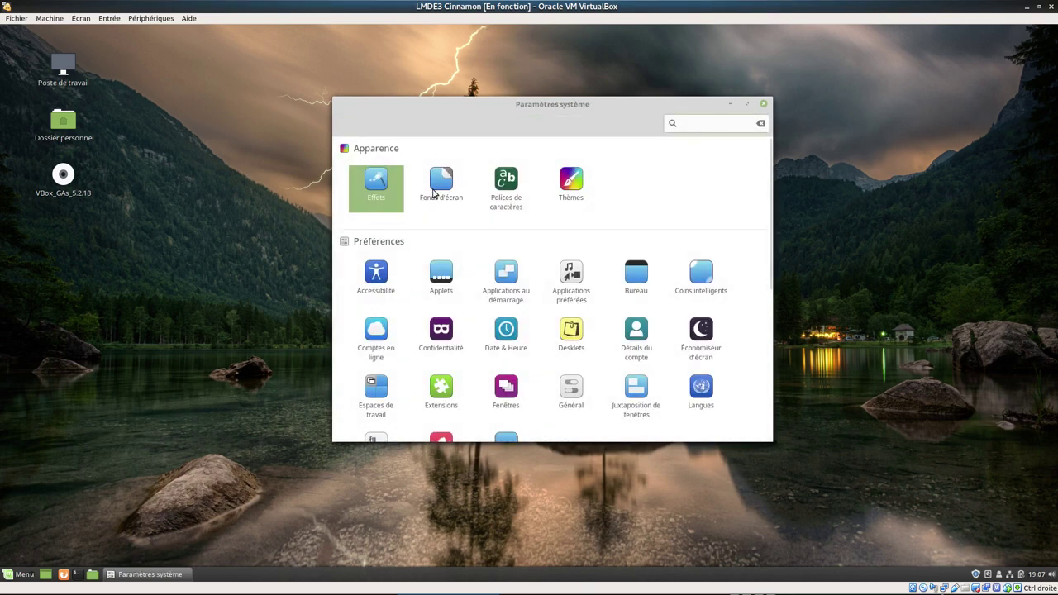
# - In Thèmes, look through the icon, desktop, pointer and controls theme choices without changing any
pyautogui.click(574, 185)
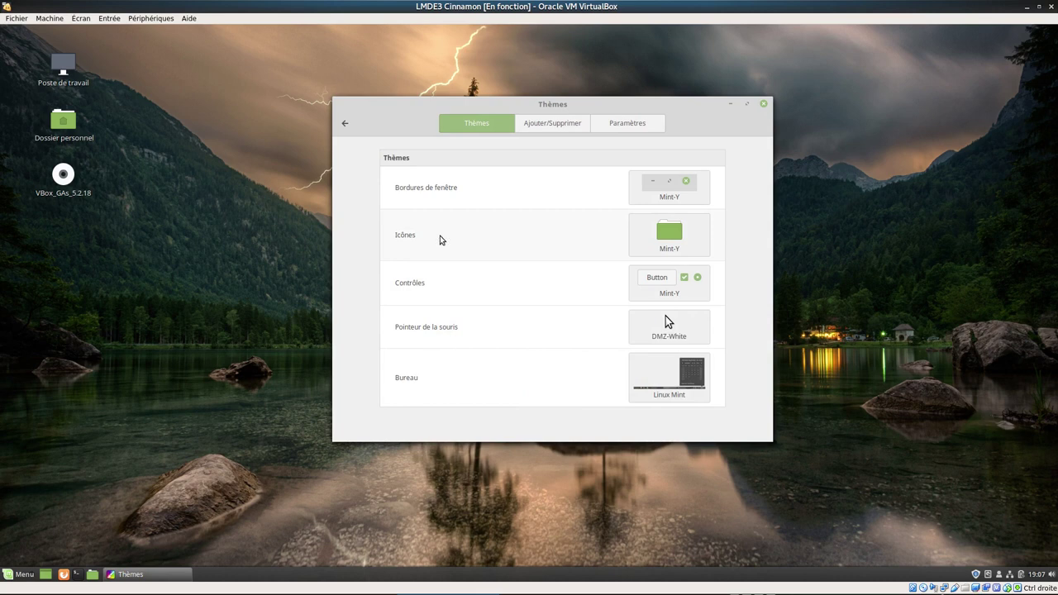
pyautogui.click(672, 236)
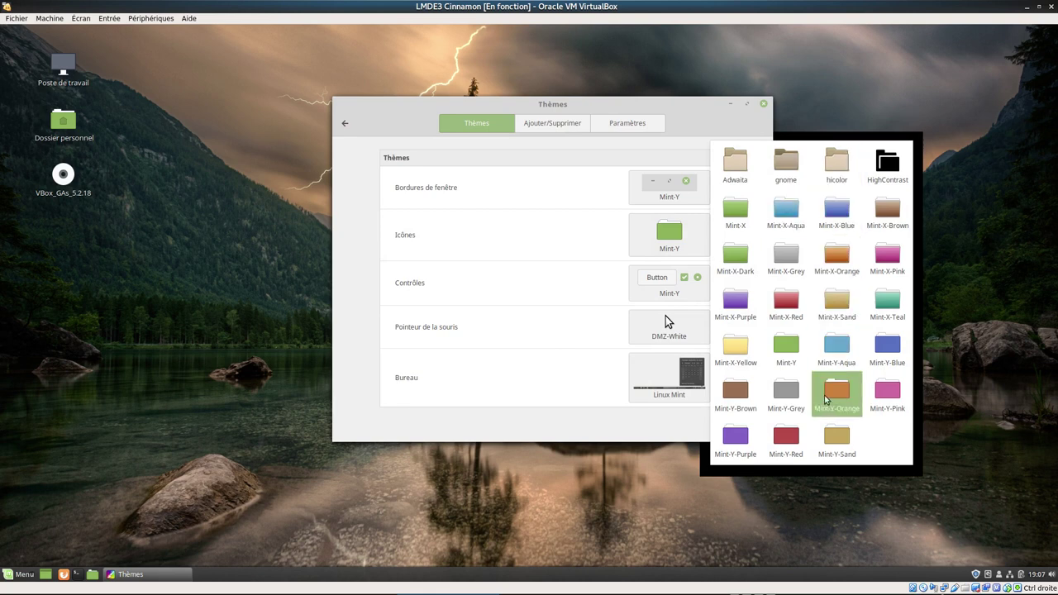
pyautogui.click(560, 286)
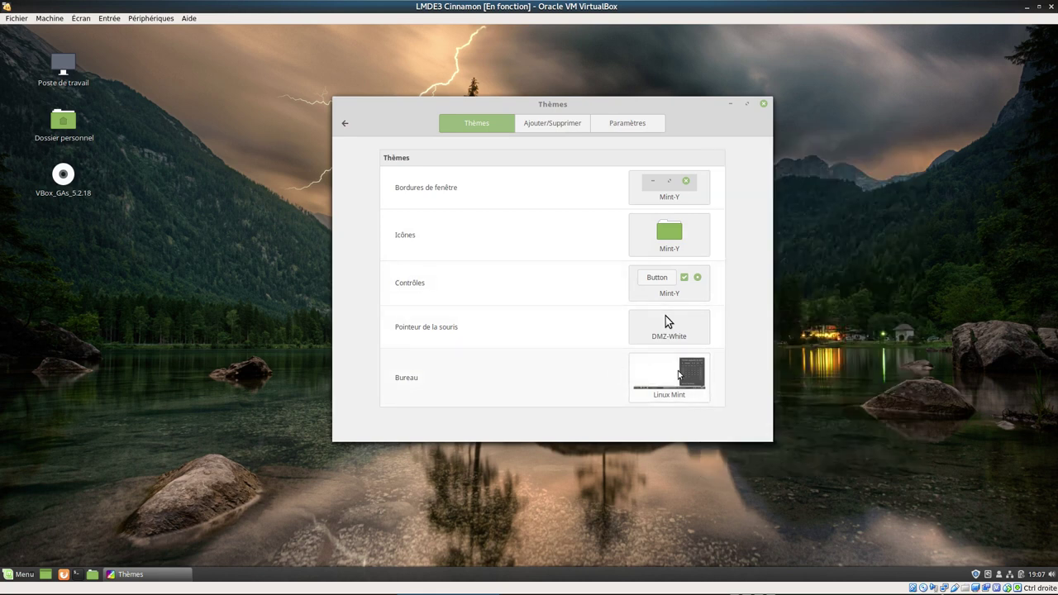
pyautogui.click(661, 372)
pyautogui.click(672, 331)
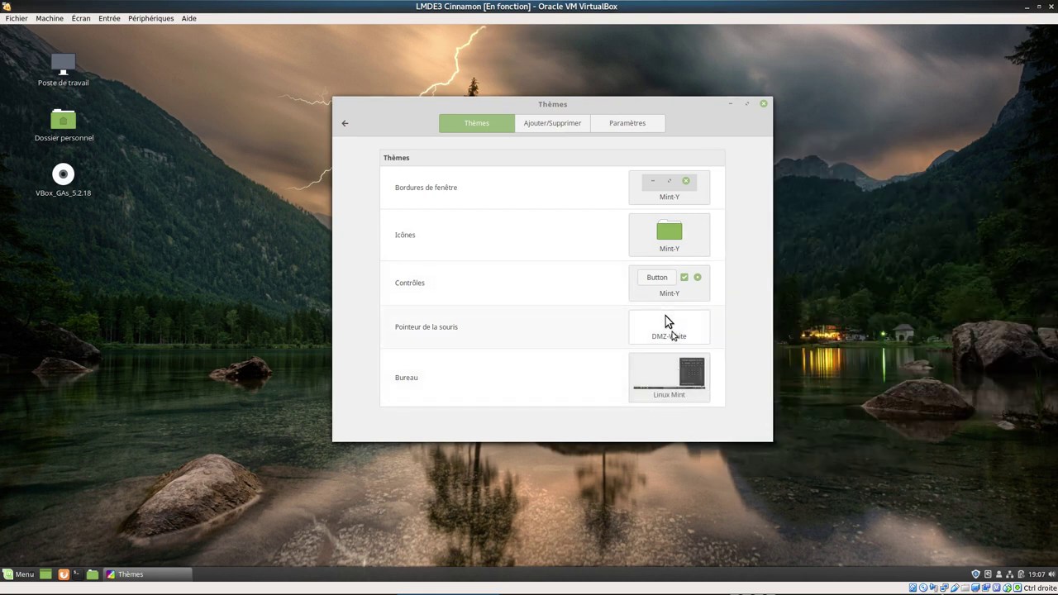
pyautogui.click(673, 331)
pyautogui.click(671, 290)
pyautogui.click(670, 288)
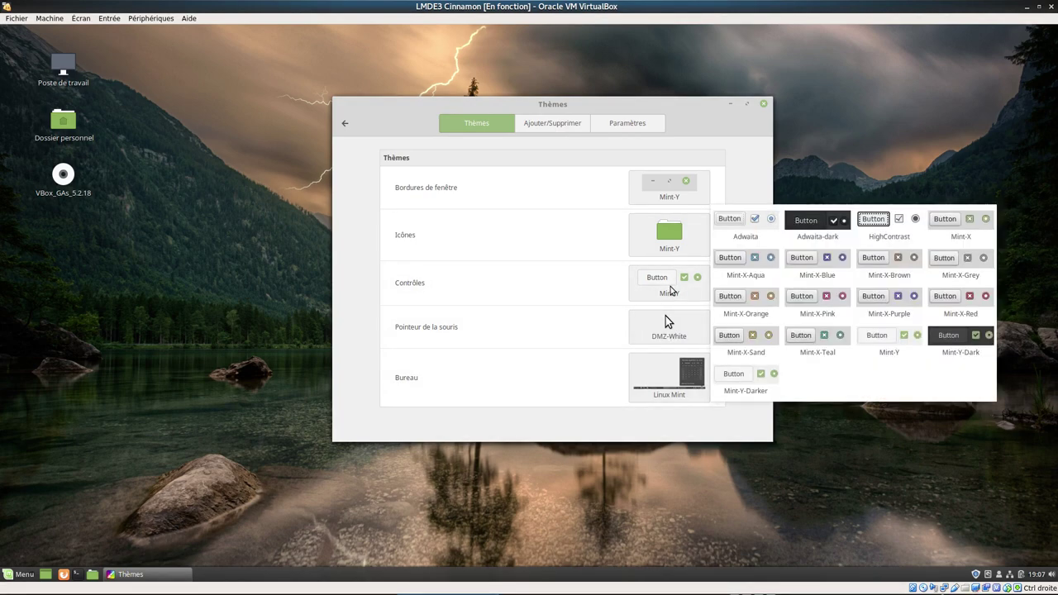
pyautogui.click(560, 129)
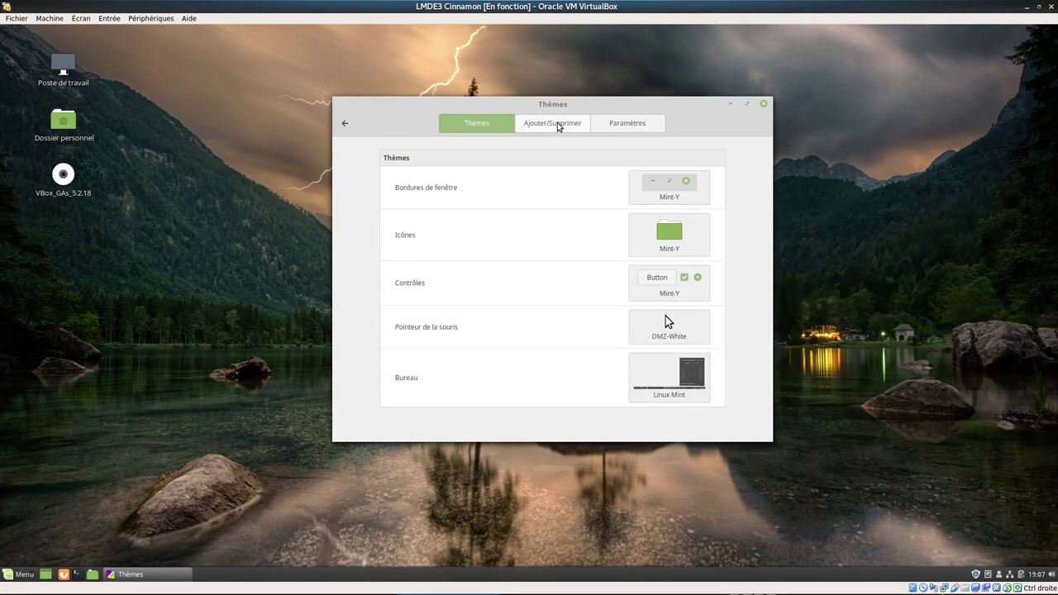
# - Refresh the online theme cache, dismiss the HTTP 404 error, check the Paramètres tab, then go back
pyautogui.click(559, 125)
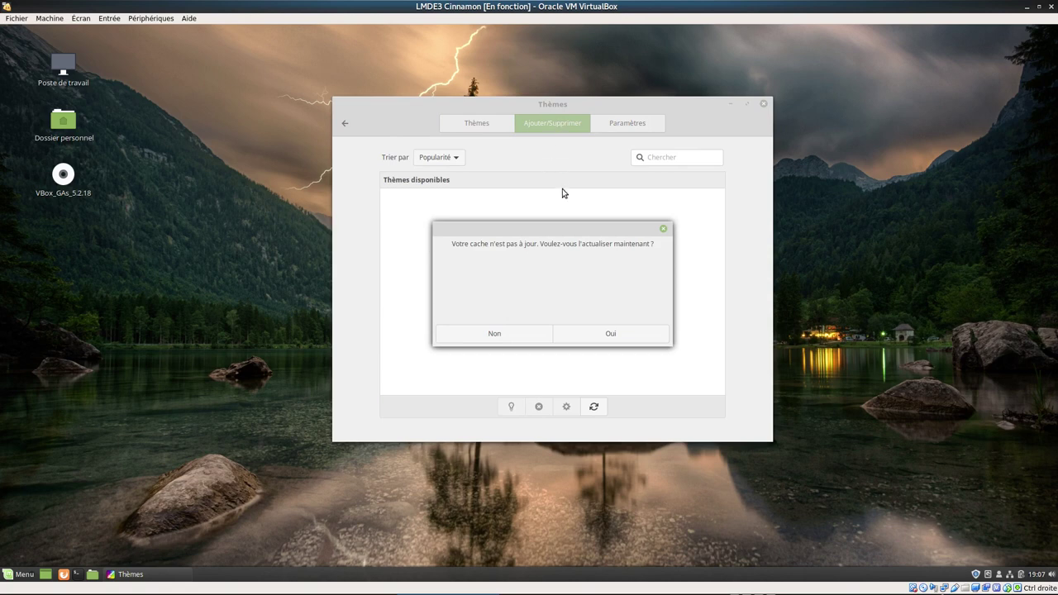
pyautogui.click(610, 334)
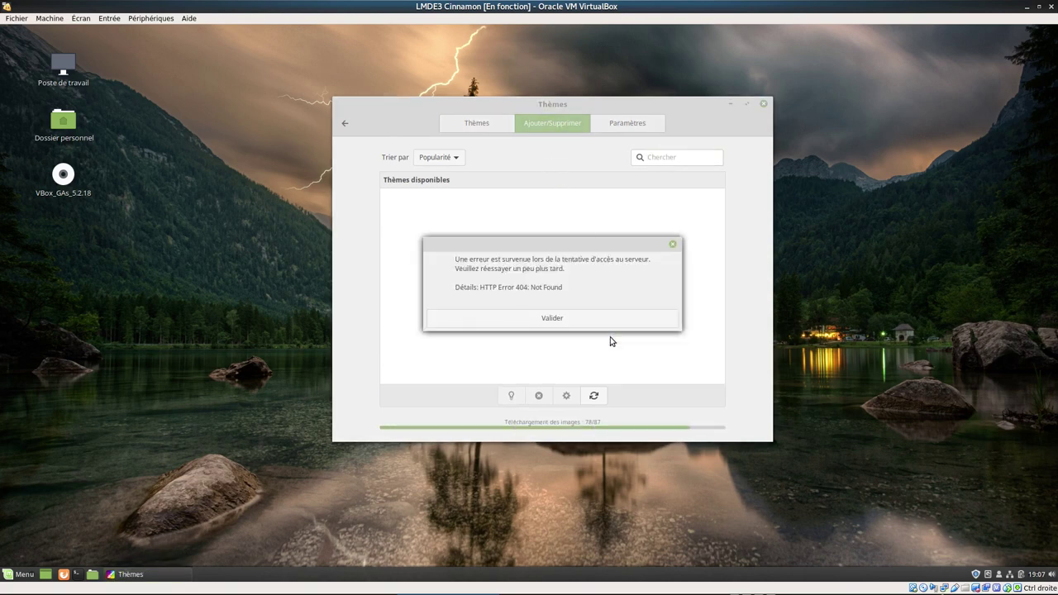
pyautogui.click(579, 319)
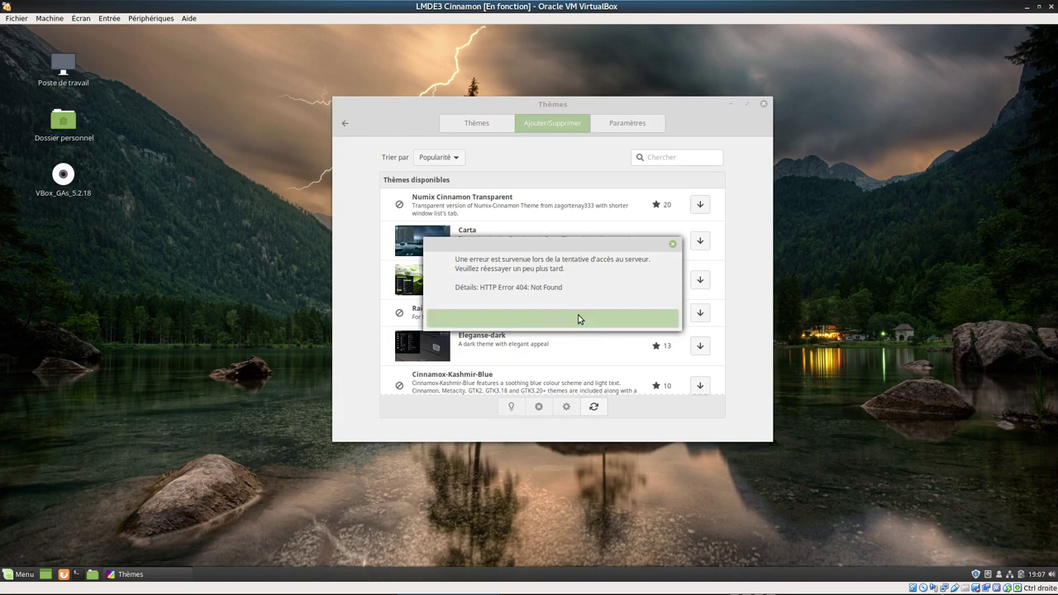
pyautogui.click(619, 126)
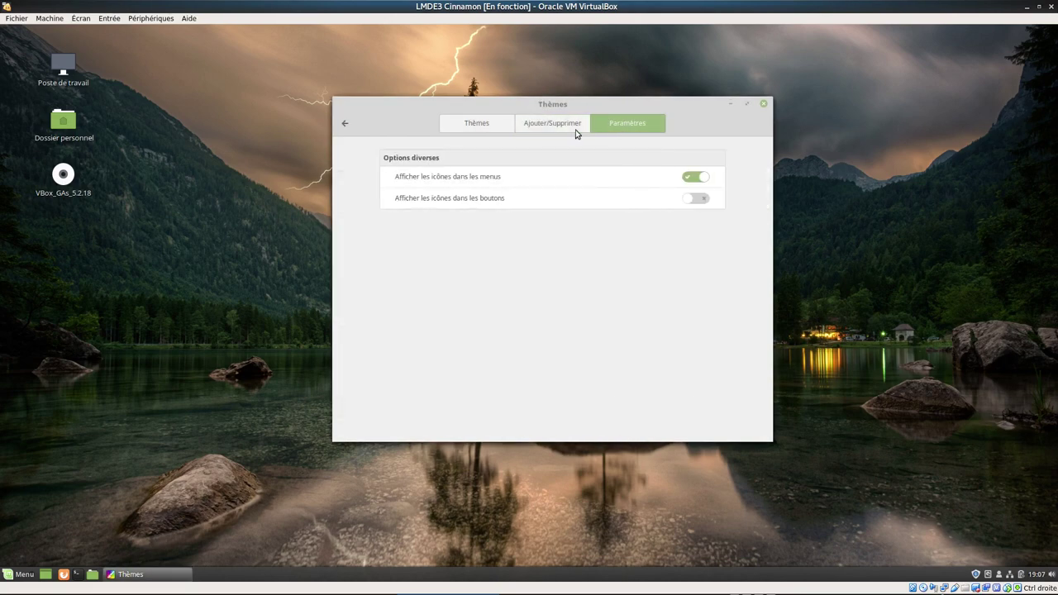
pyautogui.click(345, 124)
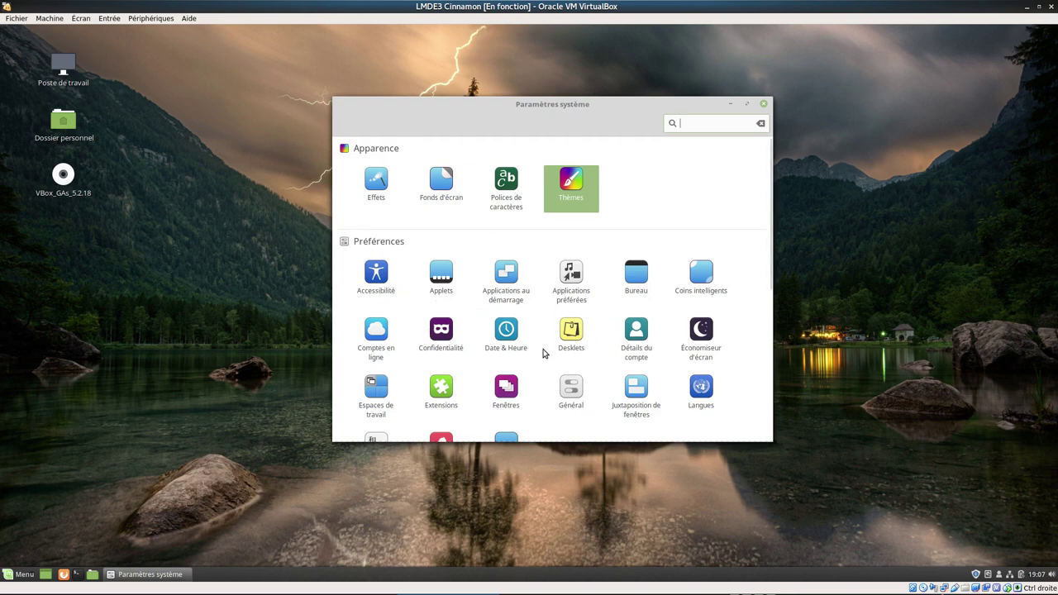
pyautogui.click(634, 285)
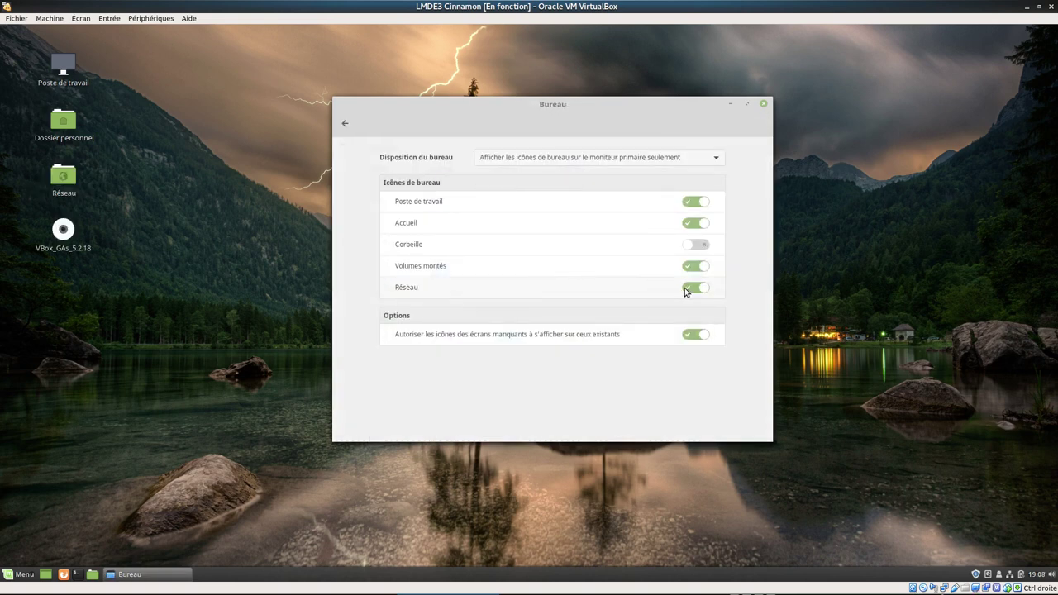
pyautogui.click(686, 289)
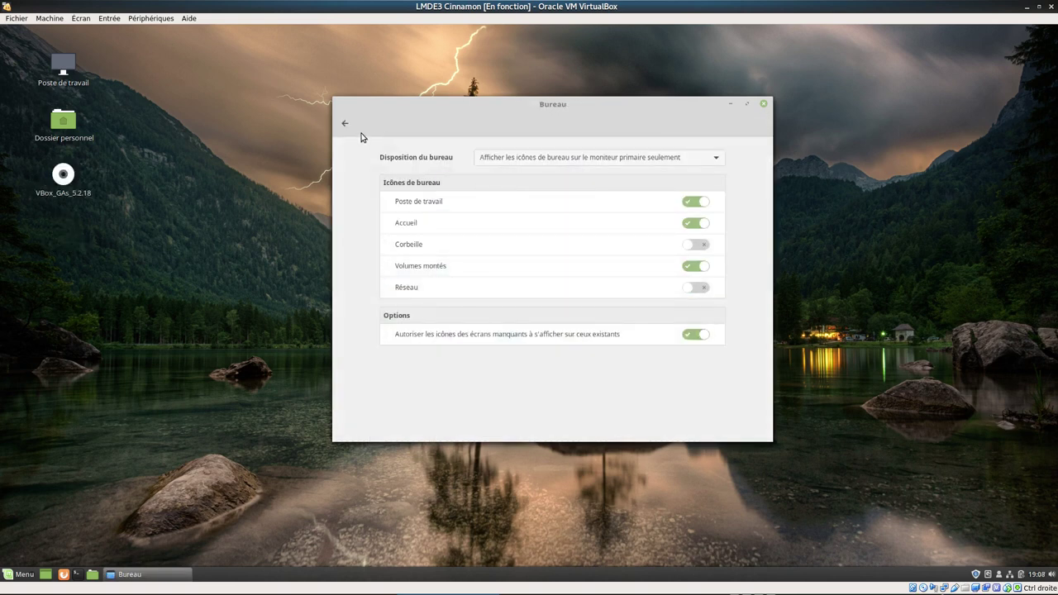
pyautogui.click(691, 291)
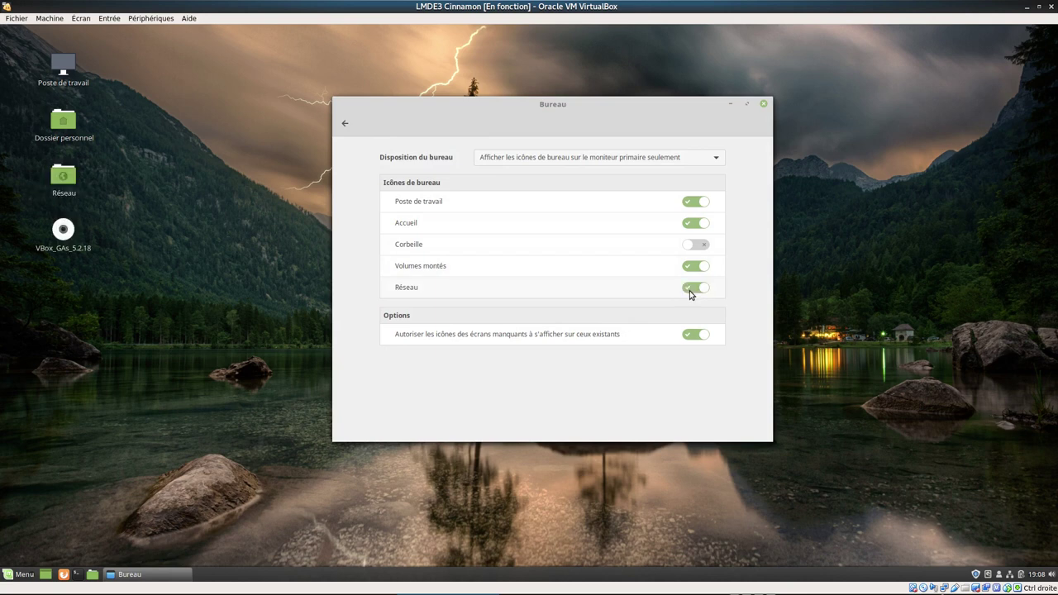
pyautogui.click(691, 289)
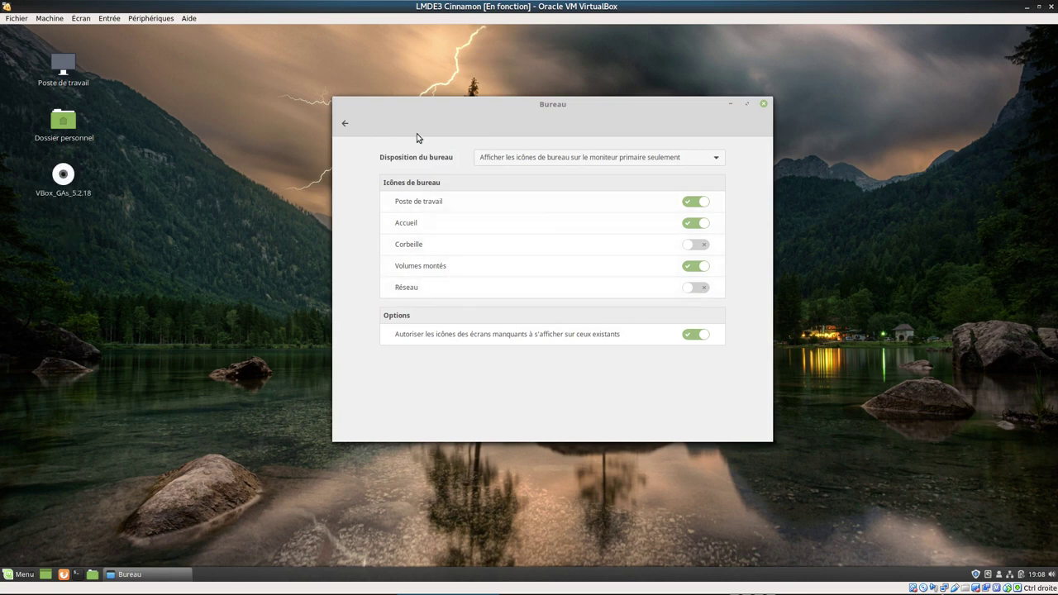
pyautogui.click(695, 246)
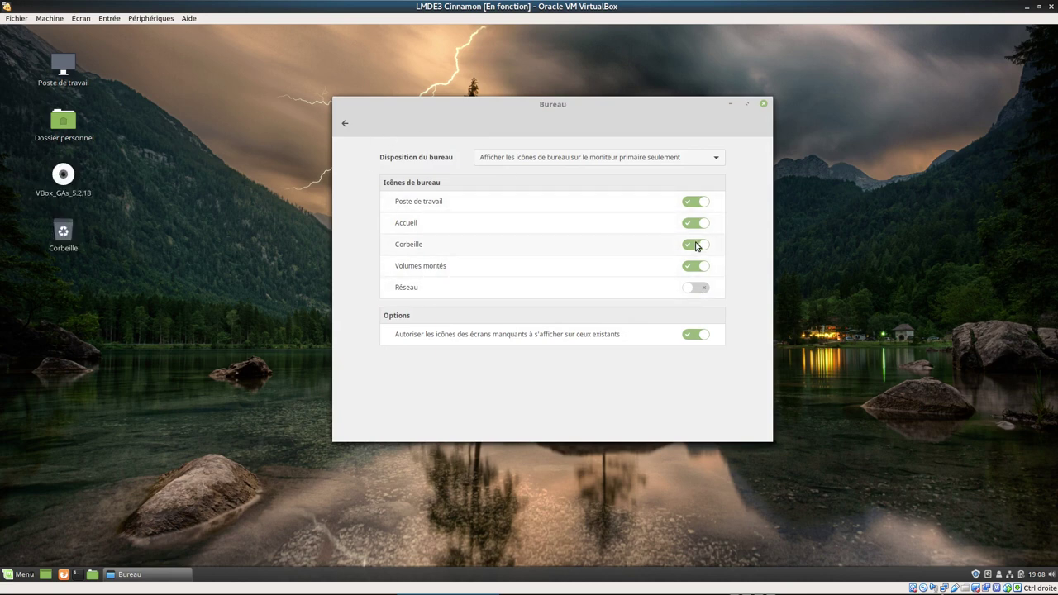
pyautogui.click(695, 246)
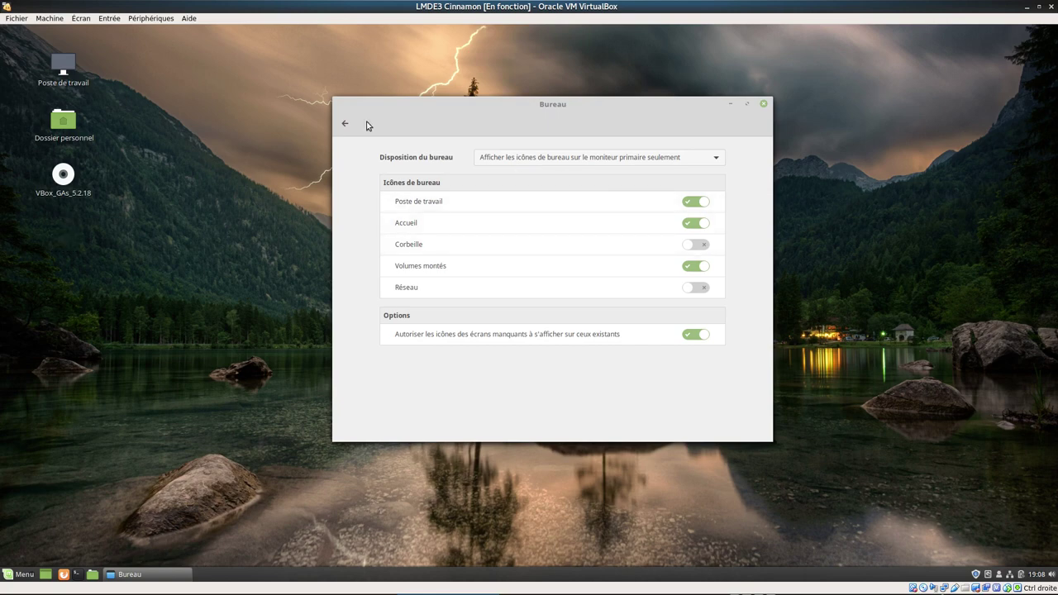
pyautogui.click(345, 124)
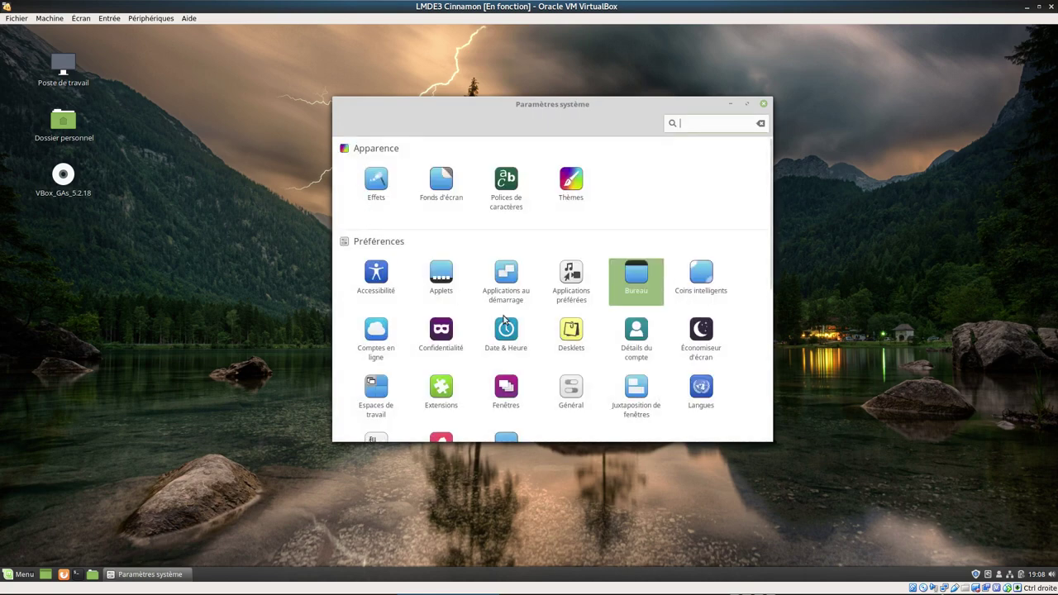
pyautogui.scroll(-3, 502, 303)
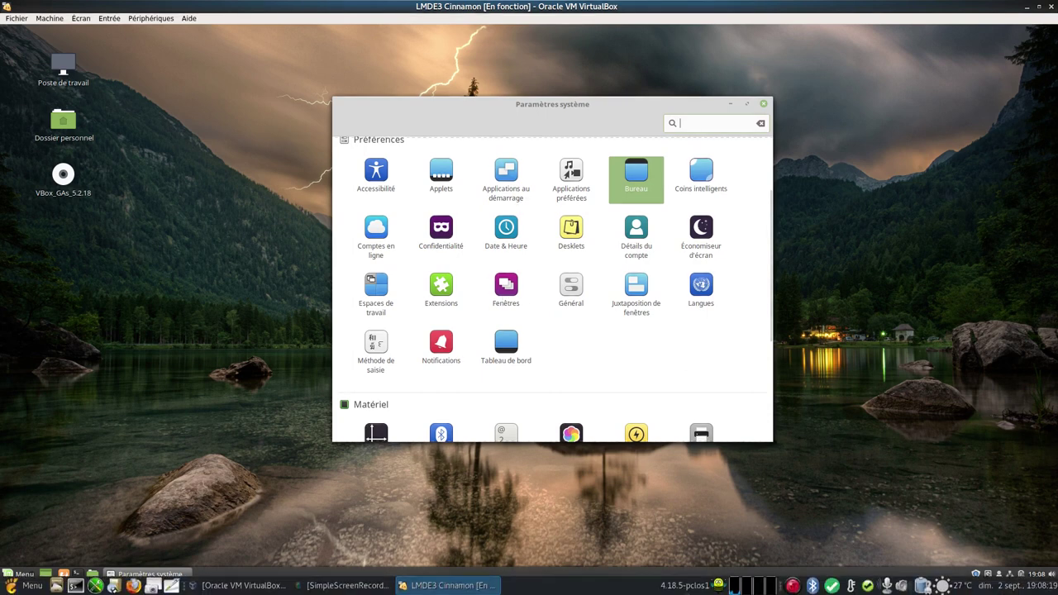
pyautogui.moveTo(695, 589)
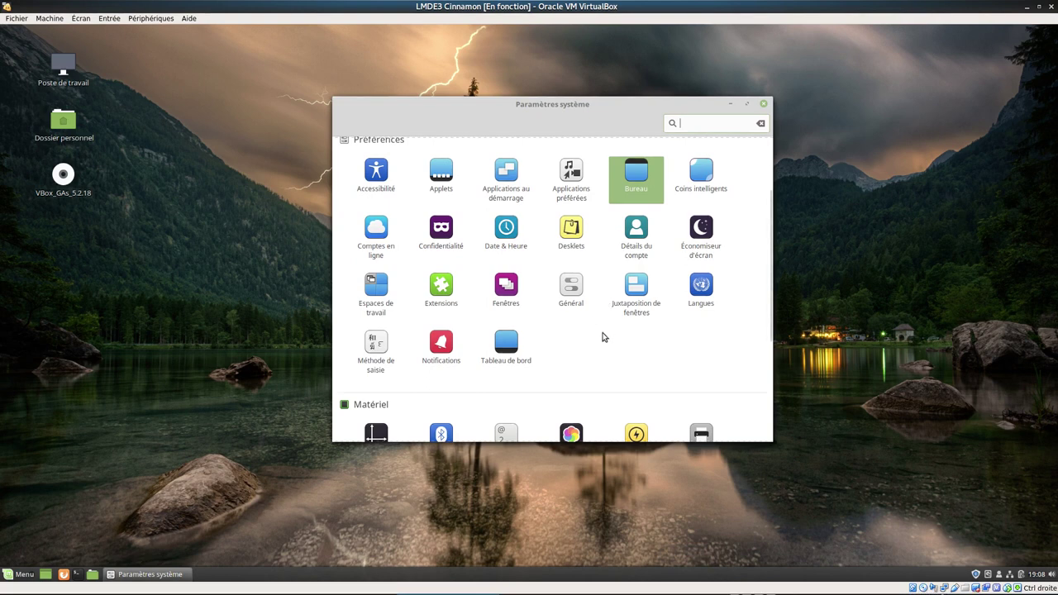
pyautogui.scroll(-1, 619, 367)
pyautogui.click(572, 260)
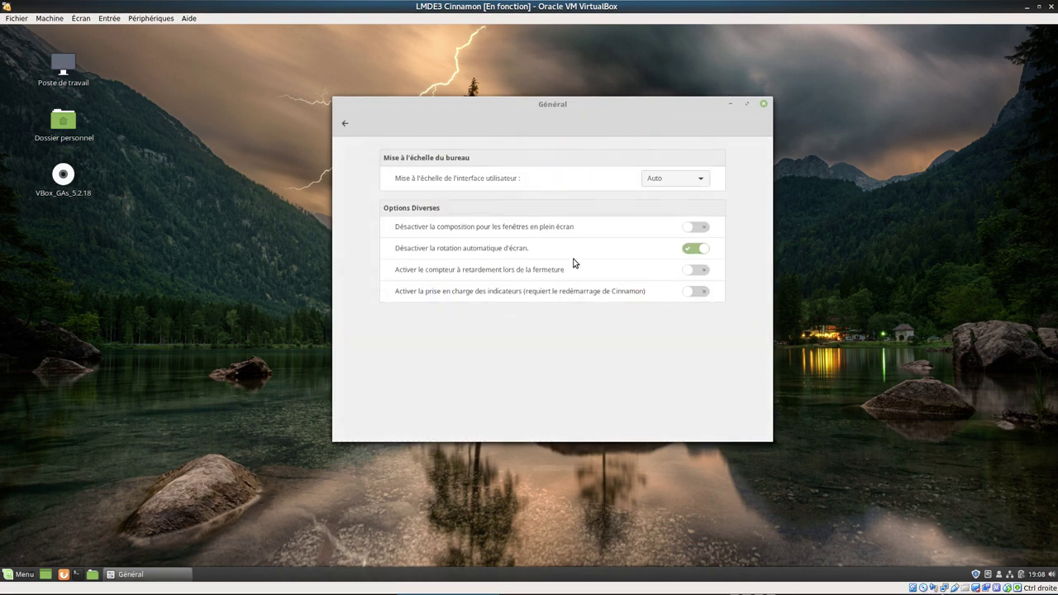
pyautogui.click(346, 123)
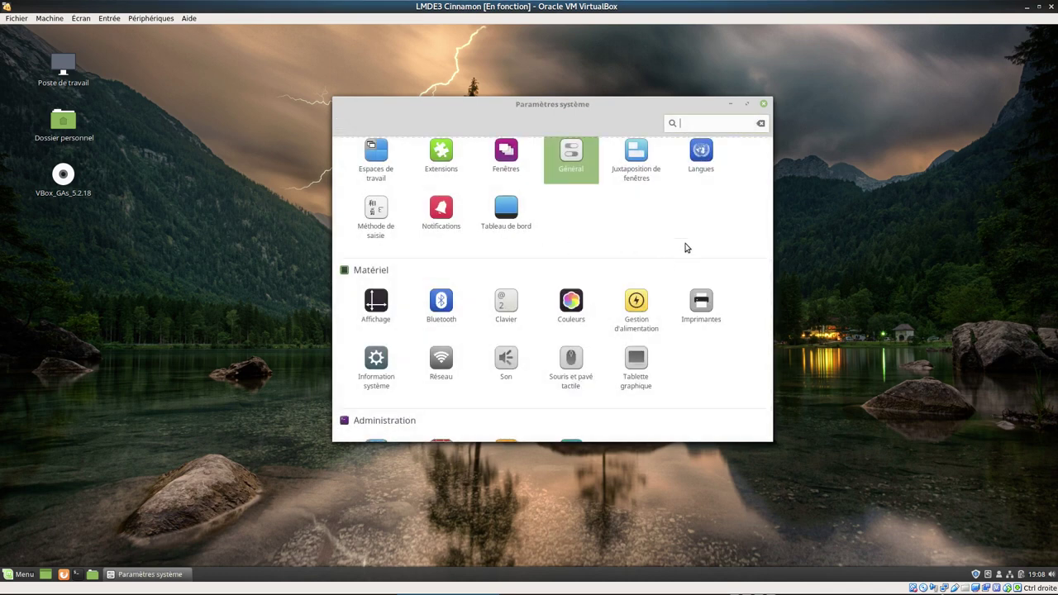
pyautogui.click(711, 158)
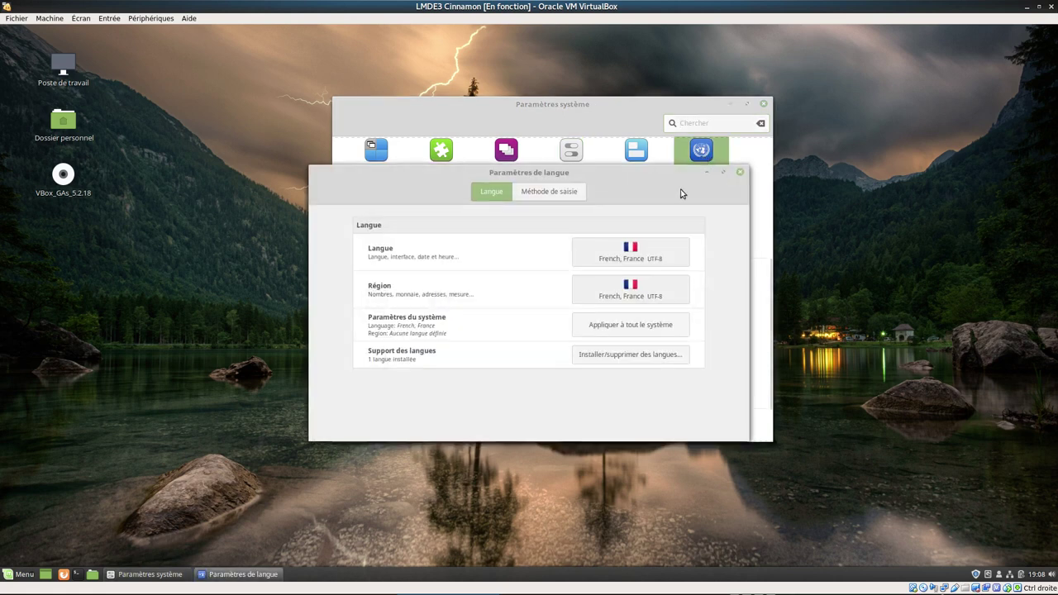
pyautogui.click(537, 195)
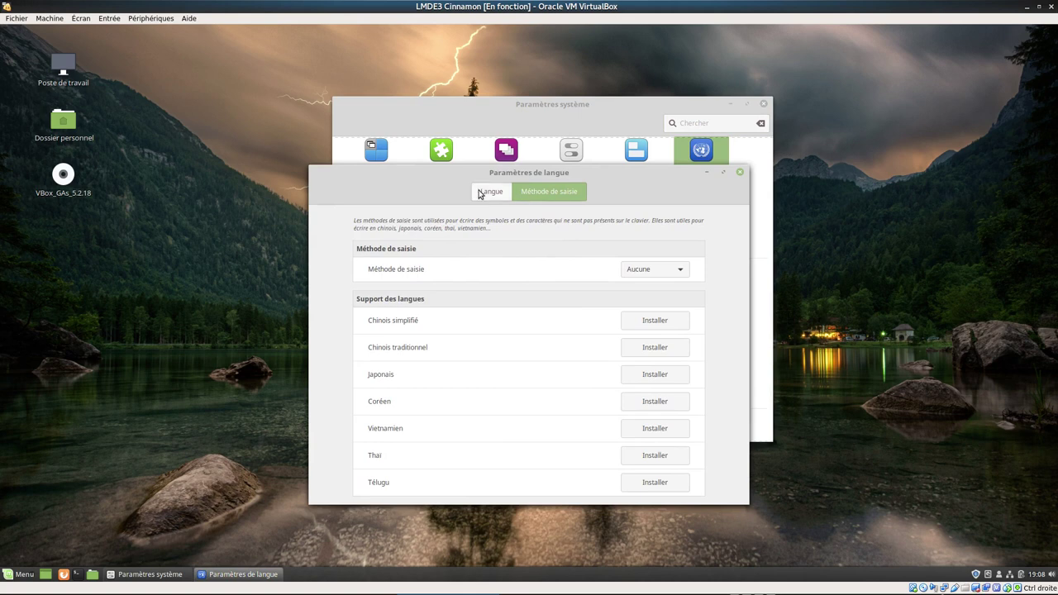
pyautogui.click(489, 193)
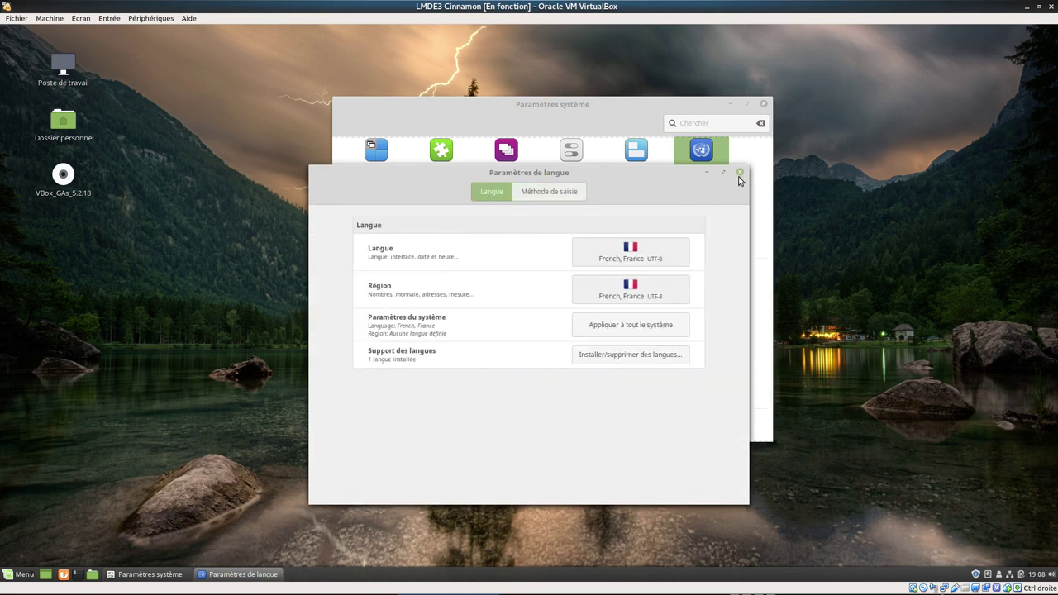
pyautogui.click(740, 172)
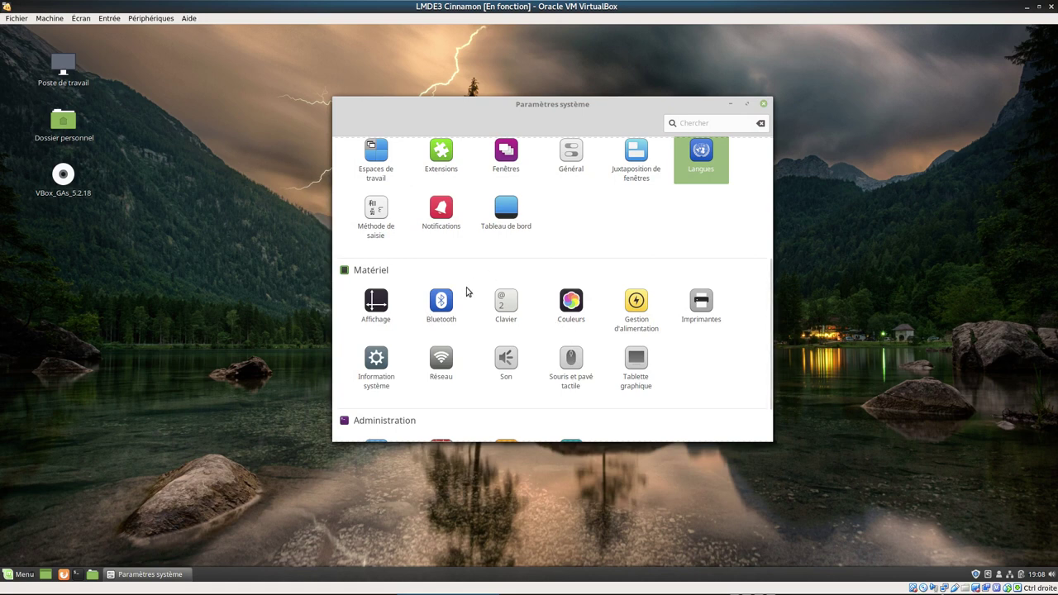
pyautogui.scroll(-1, 701, 395)
pyautogui.scroll(-1, 701, 396)
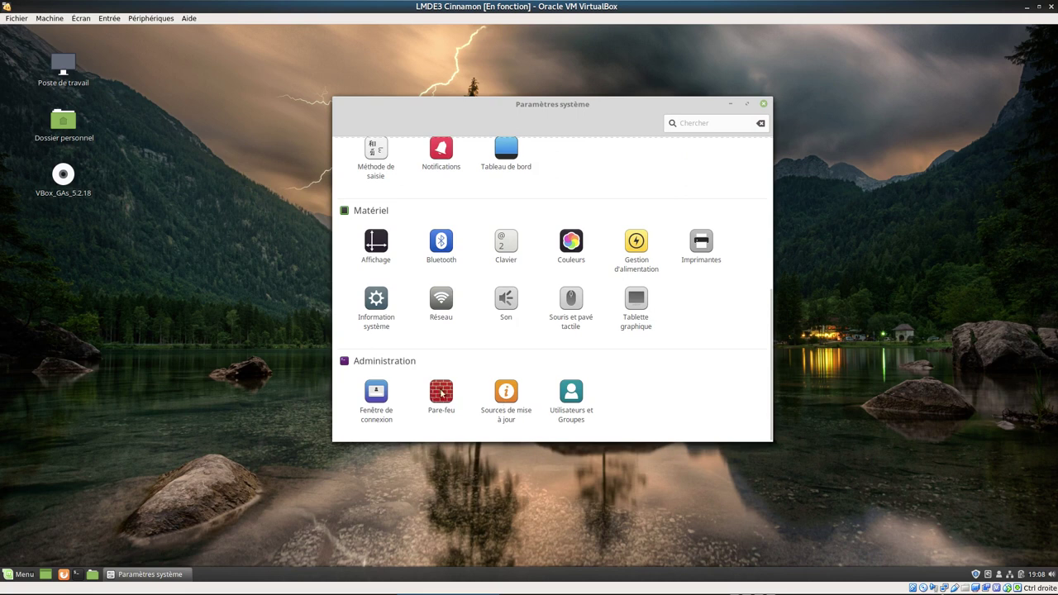
# - Authenticate in Sources de logiciels and set the main mirror to mirrors.ircam.fr/pub/linuxmint
pyautogui.click(507, 395)
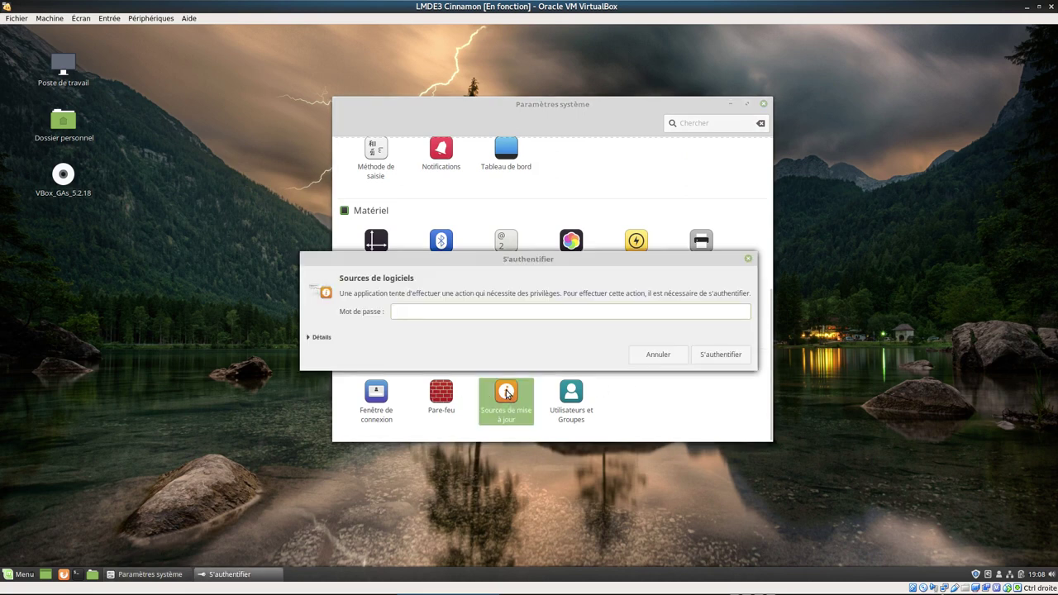
pyautogui.write('••')
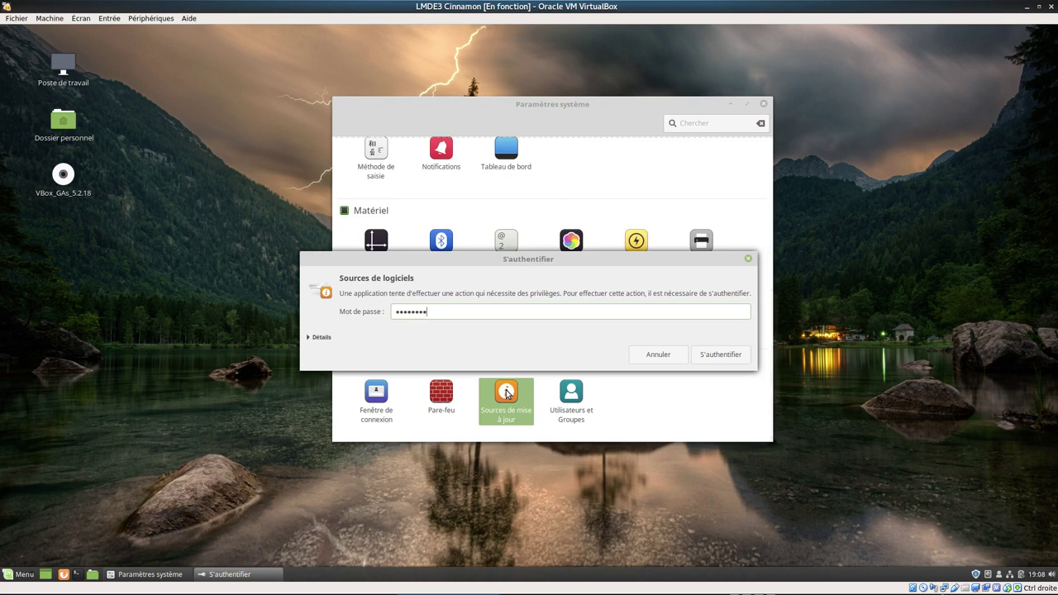
pyautogui.write('••••••')
pyautogui.press('Return')
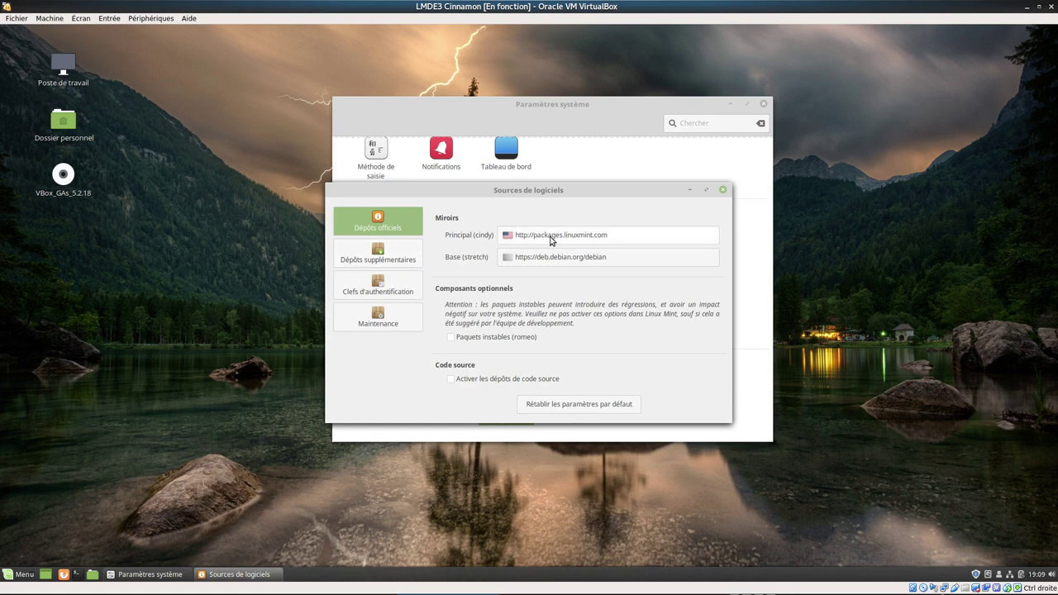
pyautogui.click(550, 238)
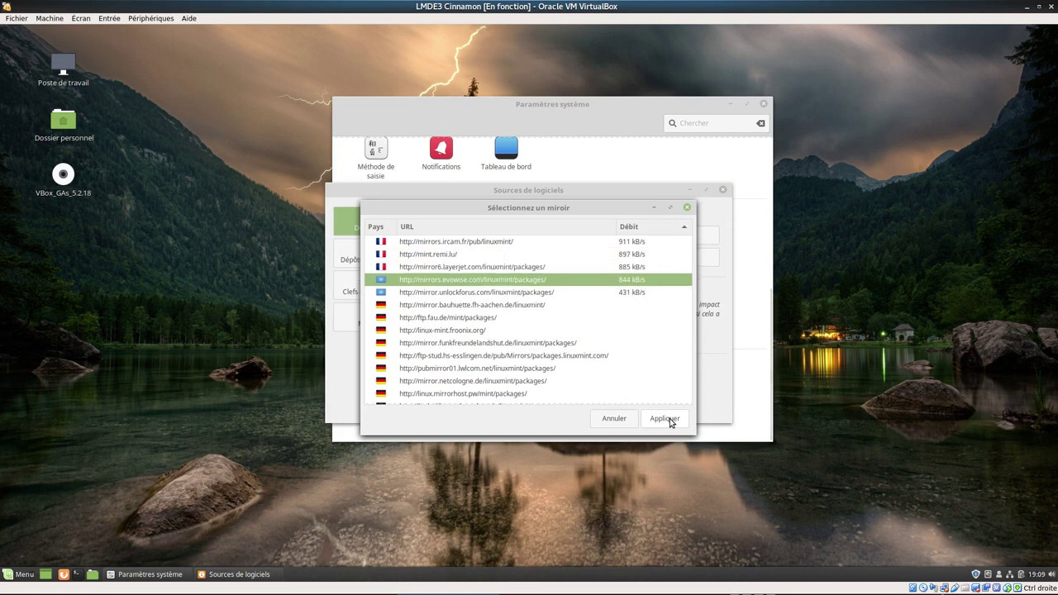
pyautogui.click(466, 243)
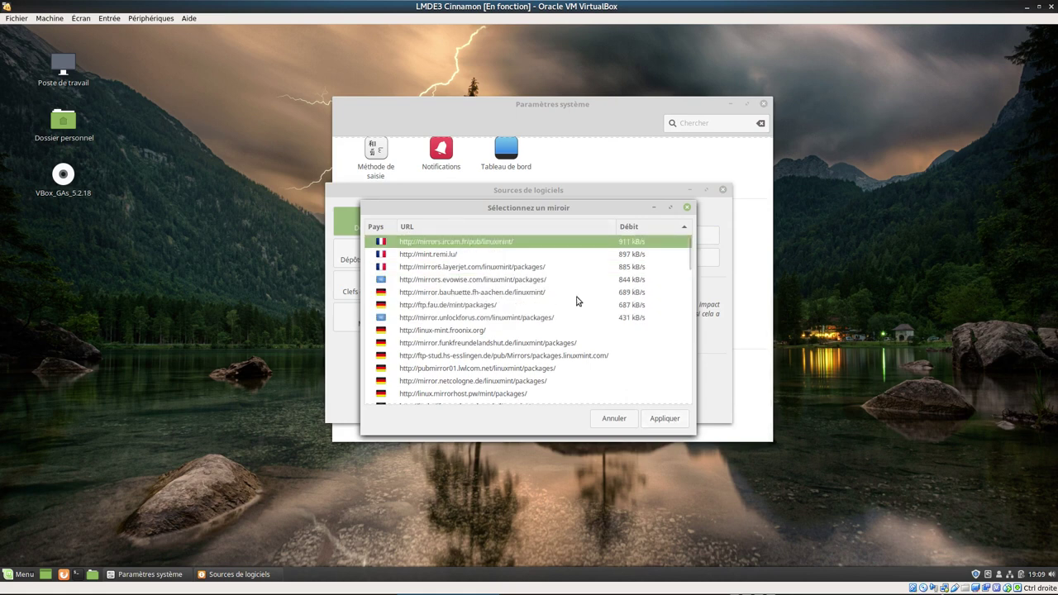
pyautogui.click(664, 419)
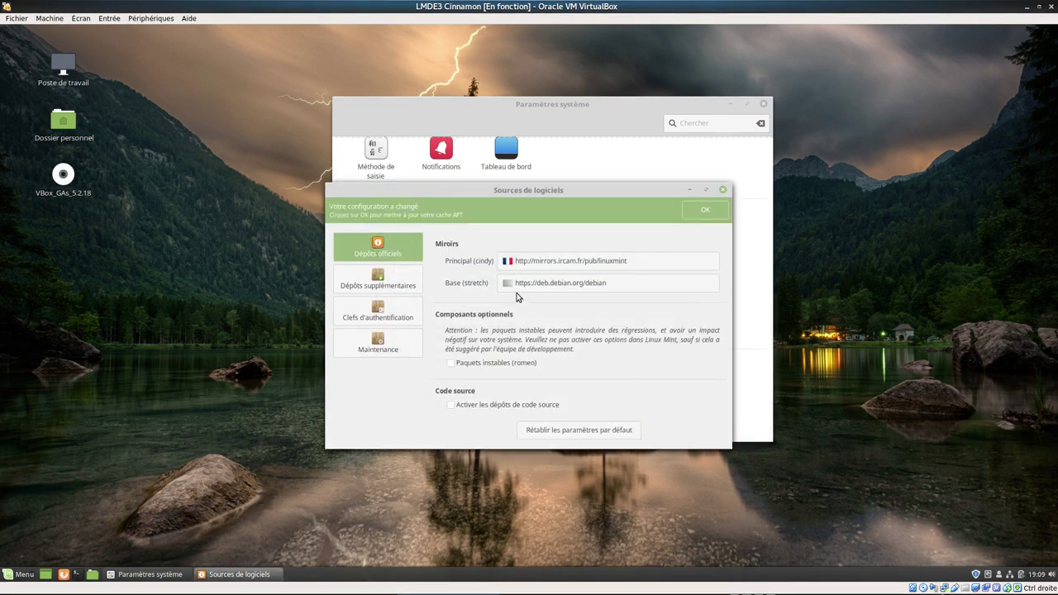
# - Set the Base mirror to deb-mir1.naitways.net/debian, refresh the package cache, and open the application menu
pyautogui.click(543, 291)
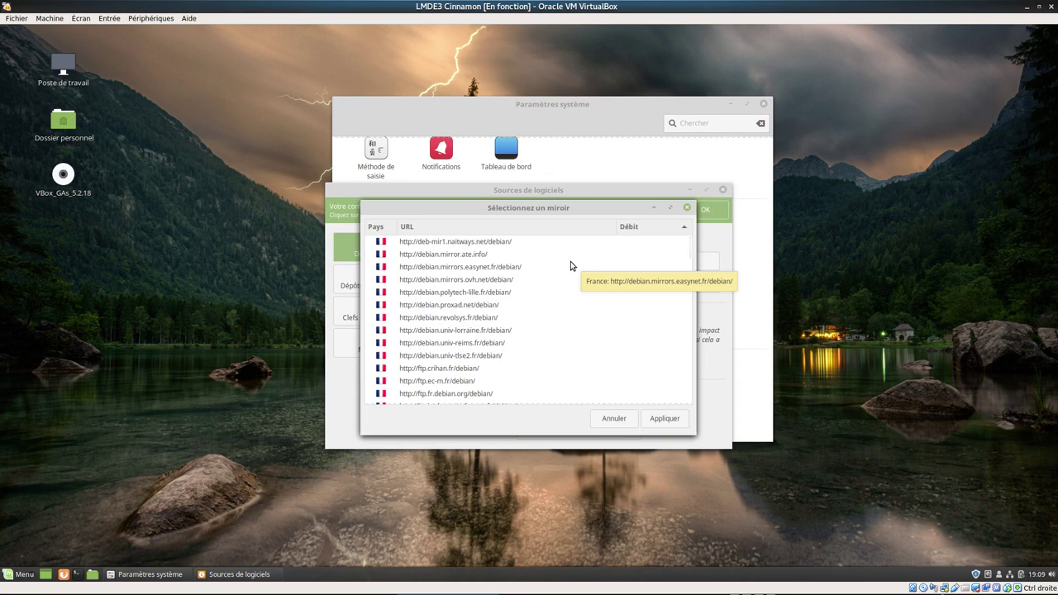
pyautogui.click(505, 242)
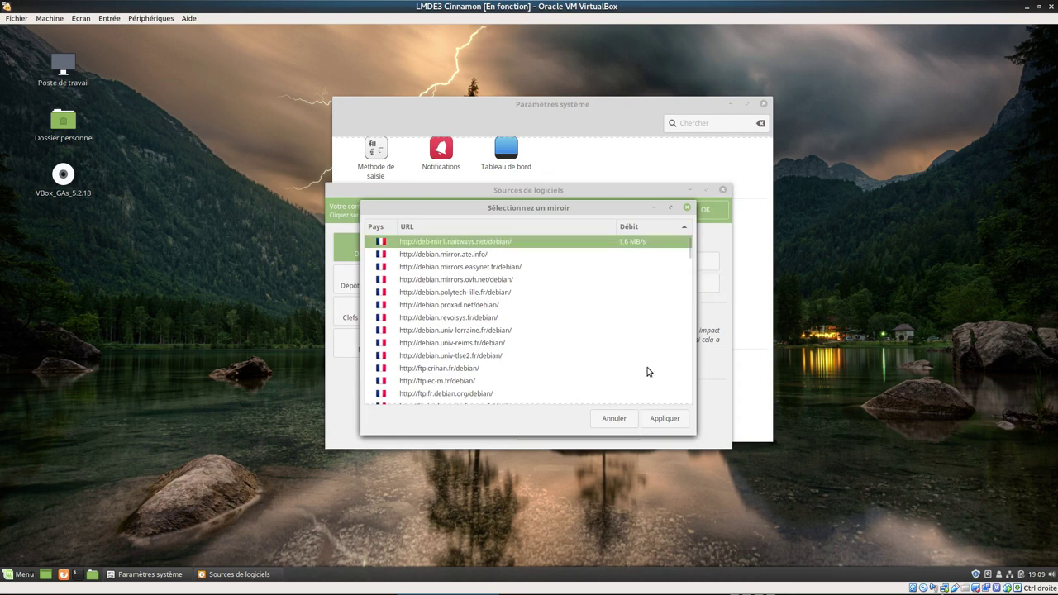
pyautogui.click(661, 422)
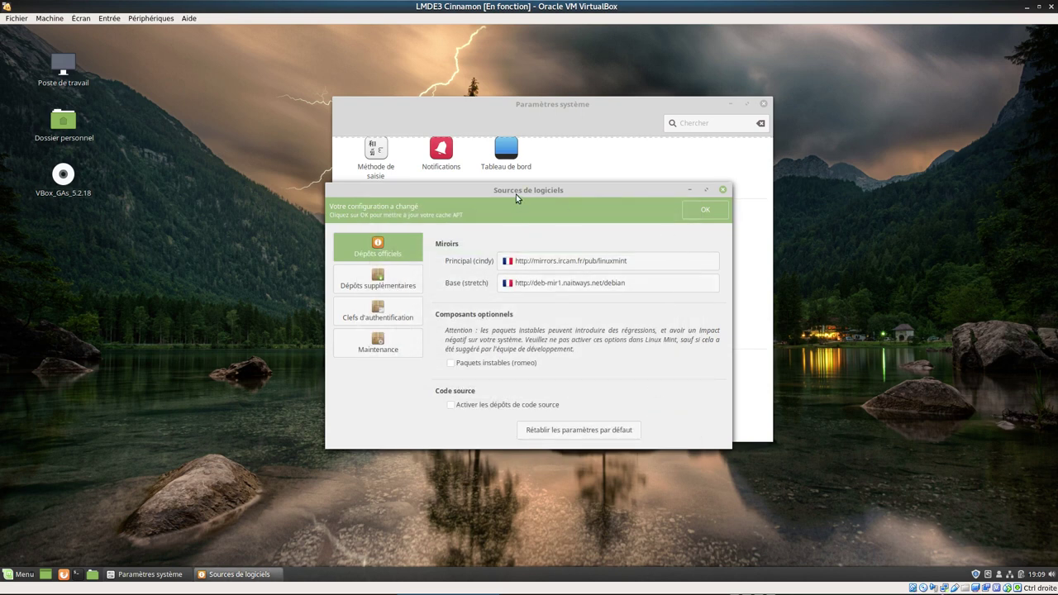
pyautogui.click(705, 213)
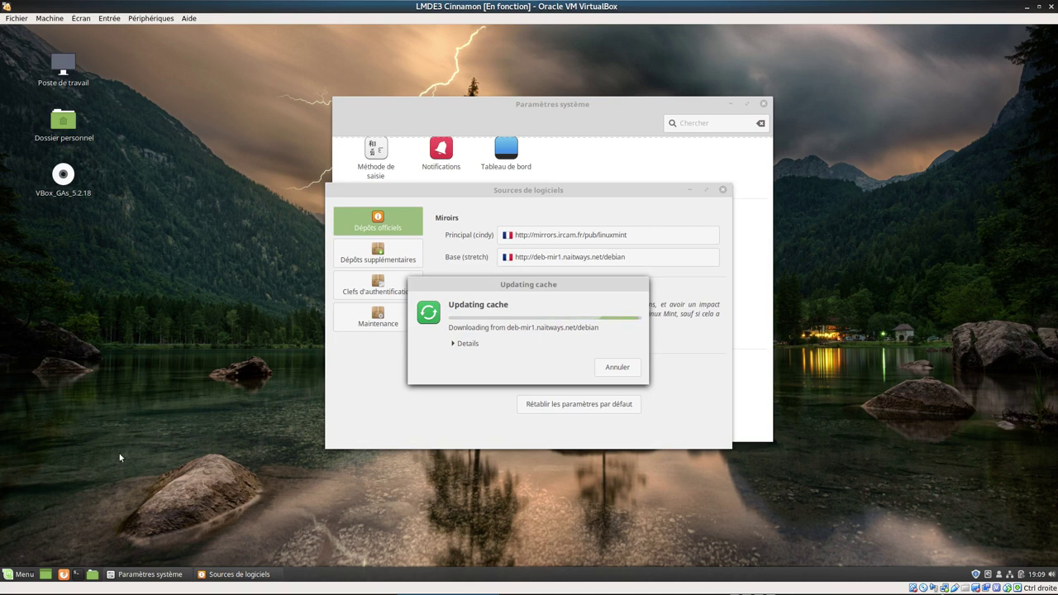
pyautogui.click(29, 575)
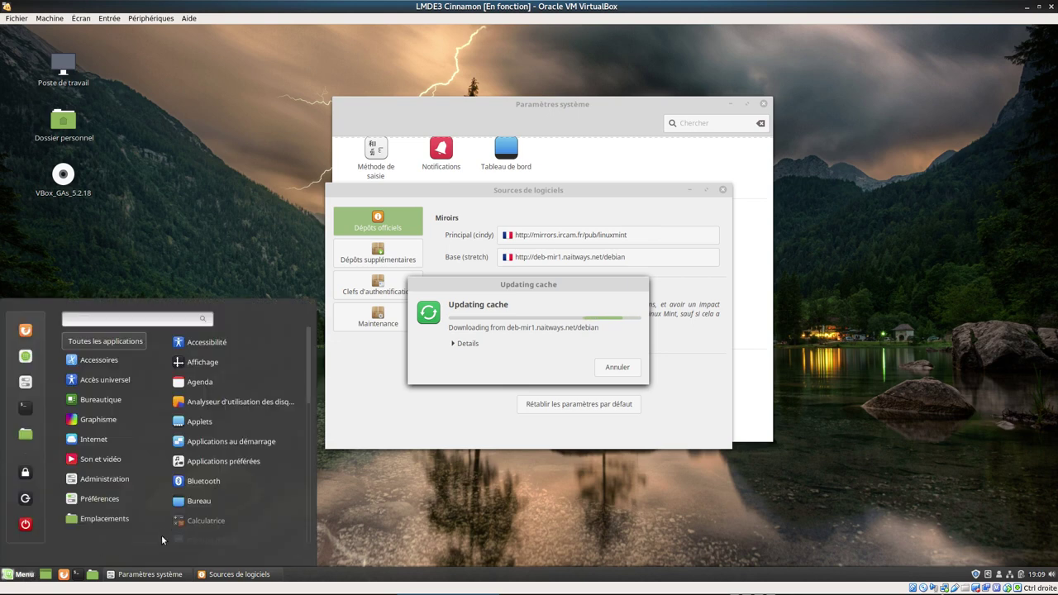
pyautogui.moveTo(123, 502)
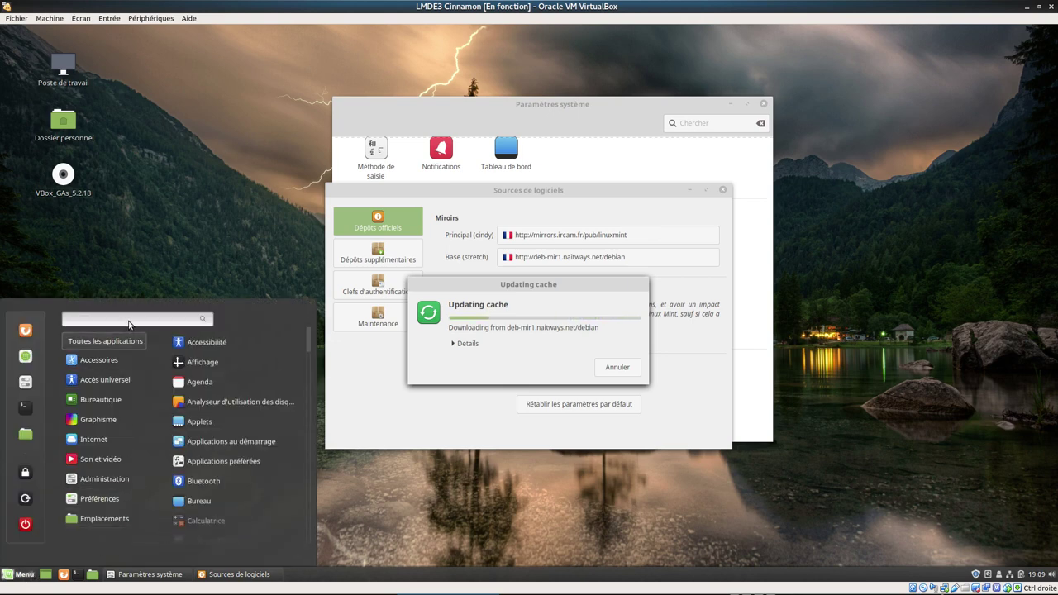
# - Search the menu for 'ecr' and launch Écran d'accueil
pyautogui.write('ecr')
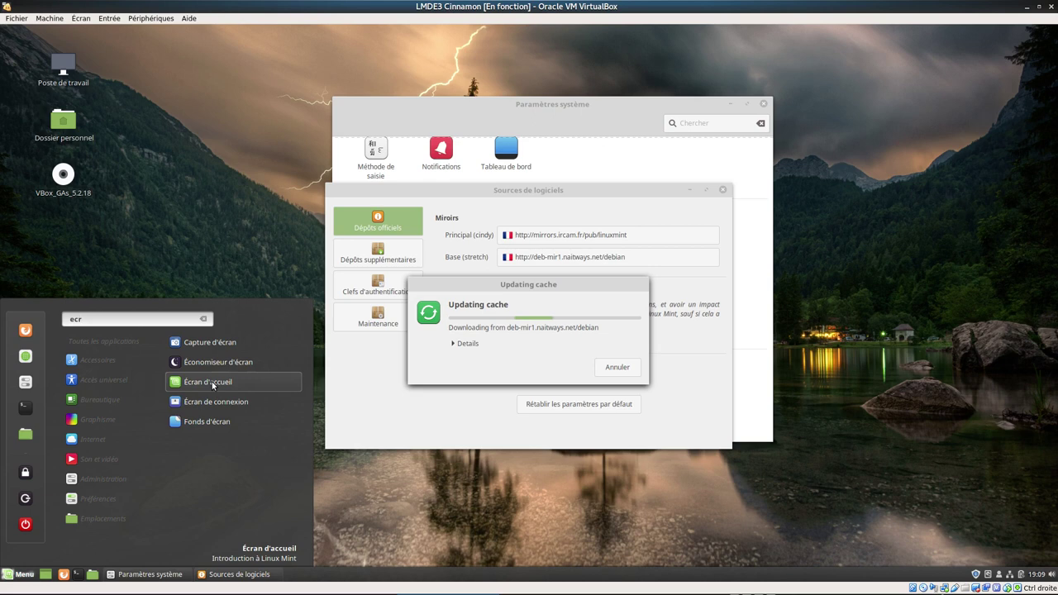
pyautogui.click(212, 385)
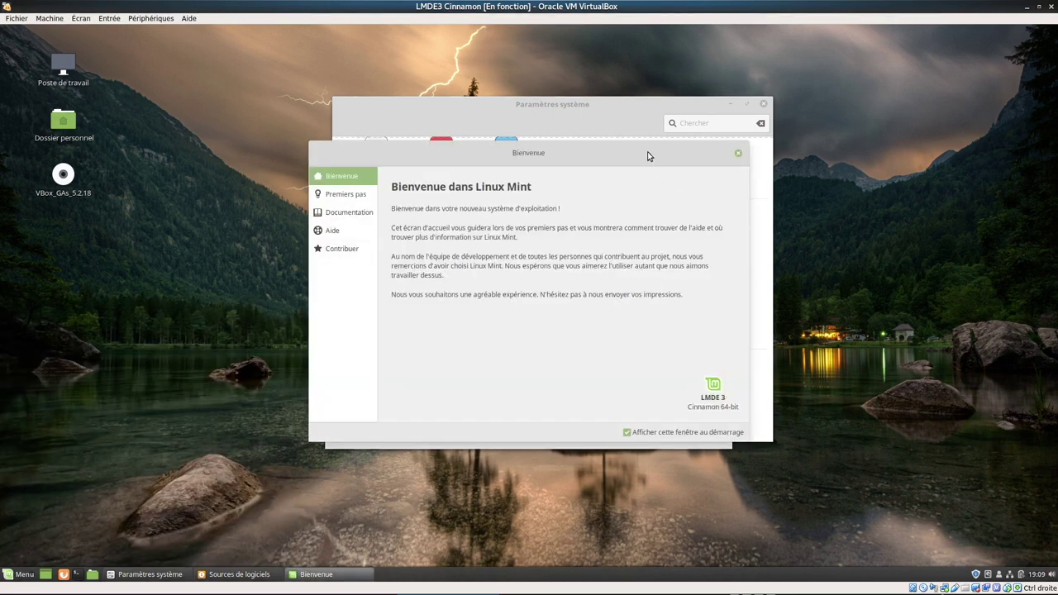
# - Move the Bienvenue window left, minimize it, then restore it from the taskbar
pyautogui.moveTo(649, 157); pyautogui.dragTo(561, 164)
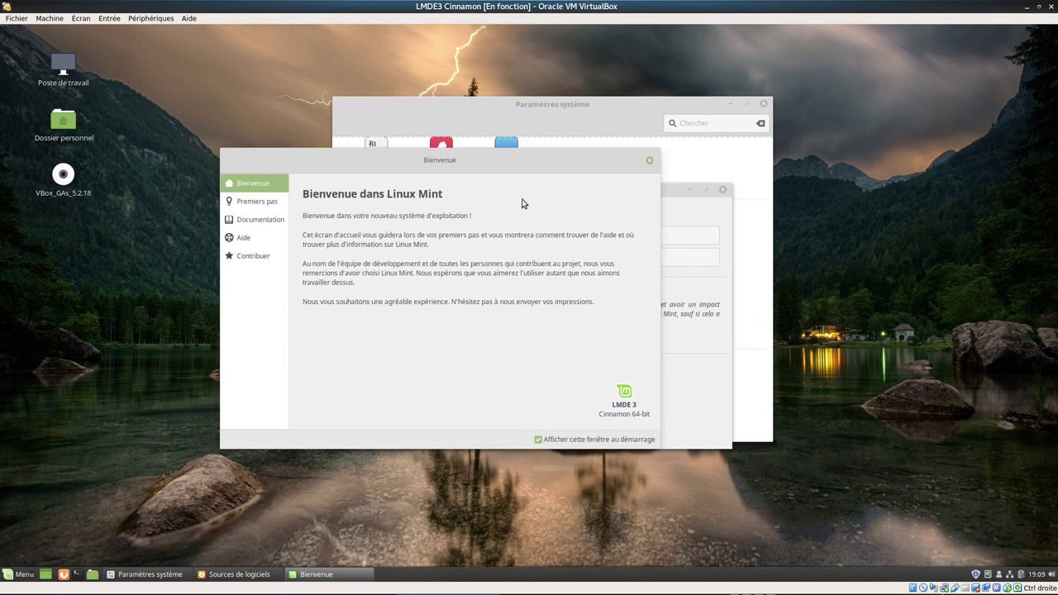
pyautogui.click(308, 579)
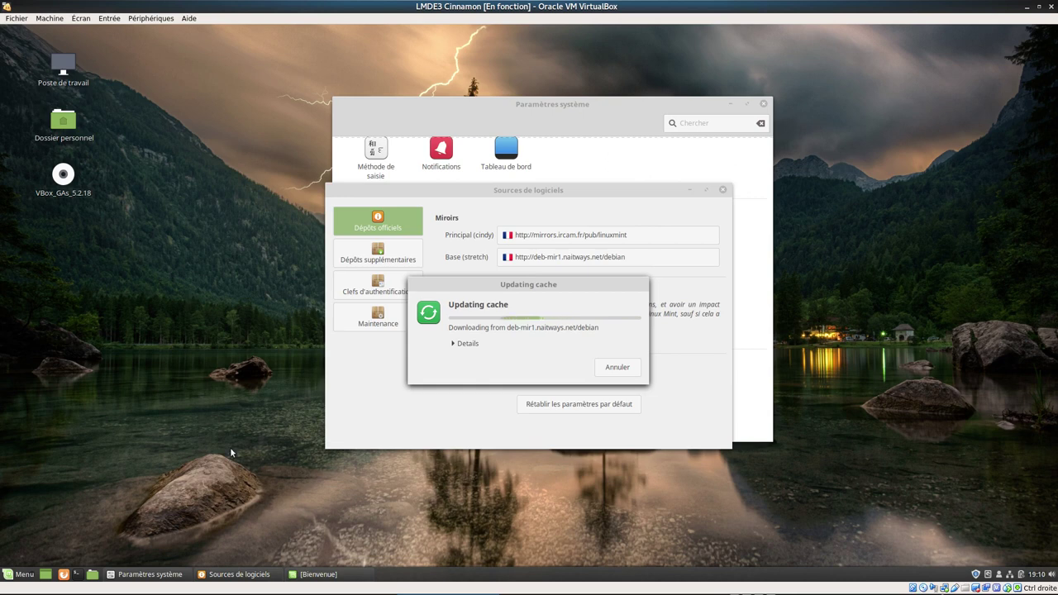
pyautogui.click(320, 575)
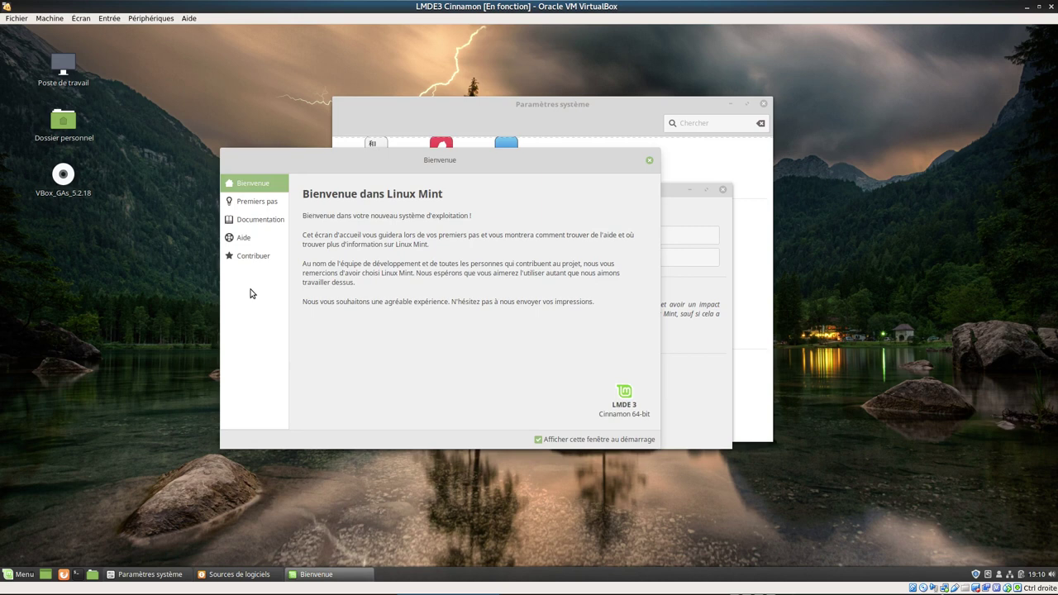
# - Scroll through the Premiers pas list, then minimize Bienvenue to reveal Sources de logiciels
pyautogui.click(254, 206)
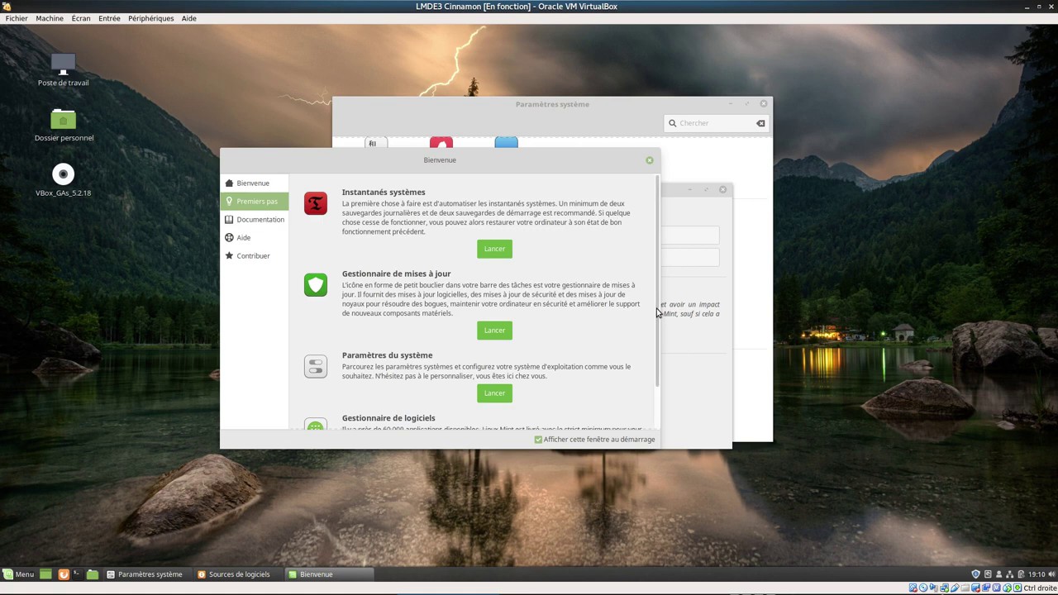
pyautogui.moveTo(653, 314); pyautogui.dragTo(656, 396)
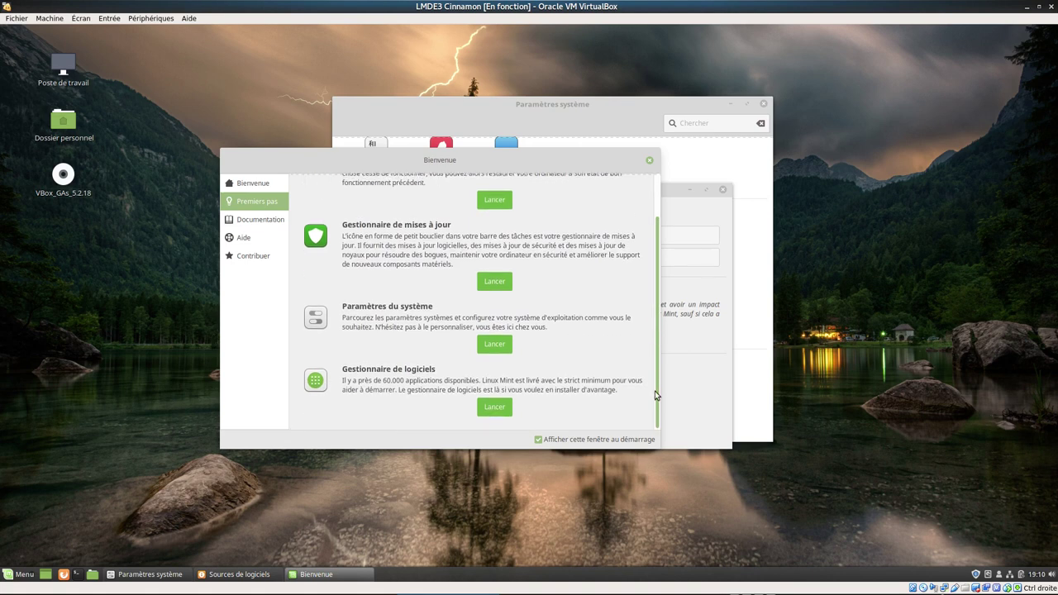
pyautogui.moveTo(654, 359); pyautogui.dragTo(653, 286)
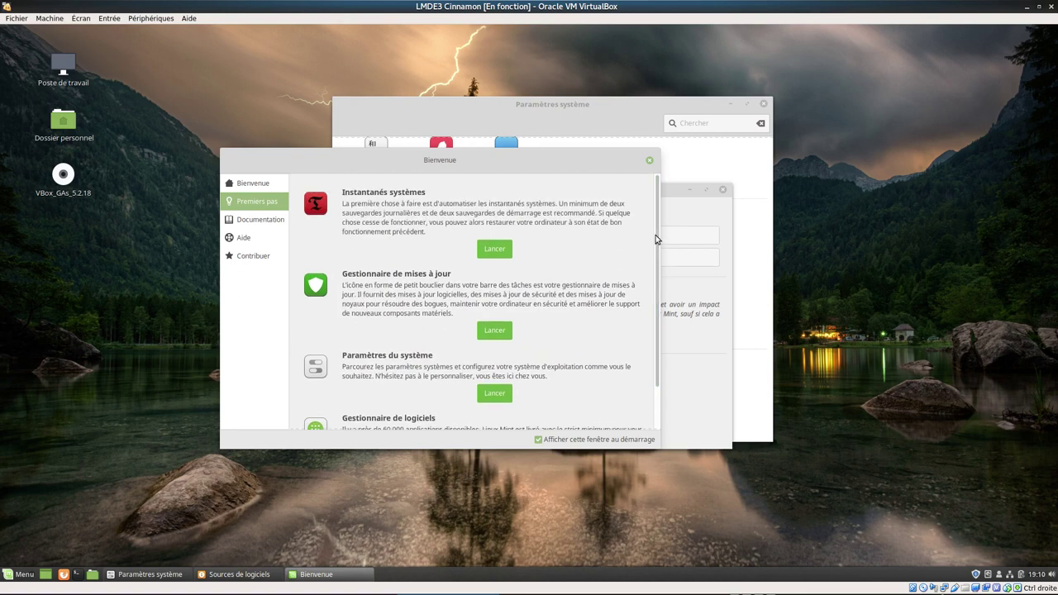
pyautogui.scroll(-2, 649, 281)
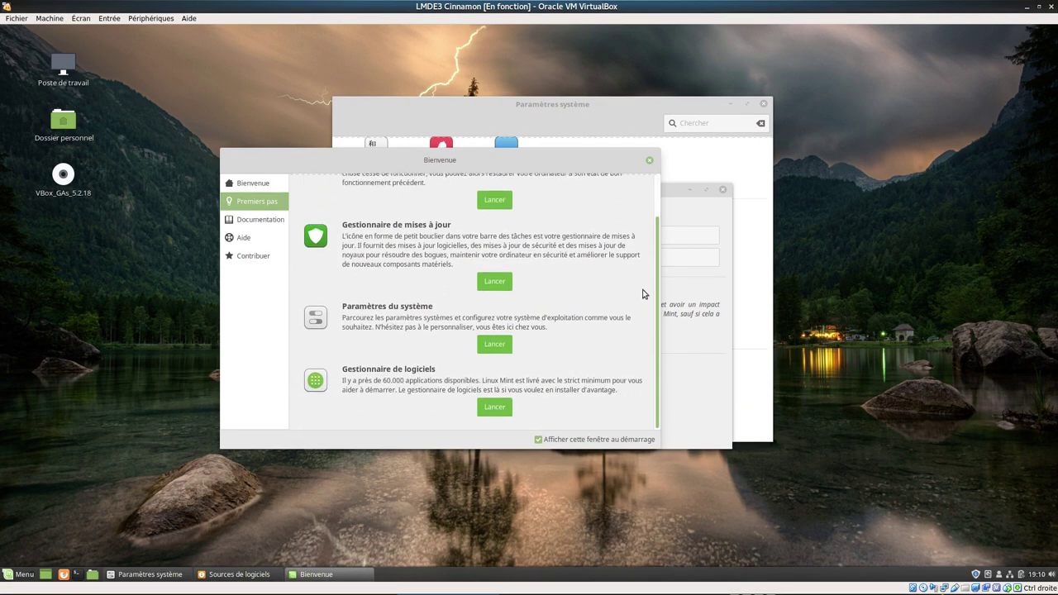
pyautogui.scroll(2, 647, 273)
pyautogui.scroll(-2, 637, 331)
pyautogui.scroll(2, 650, 325)
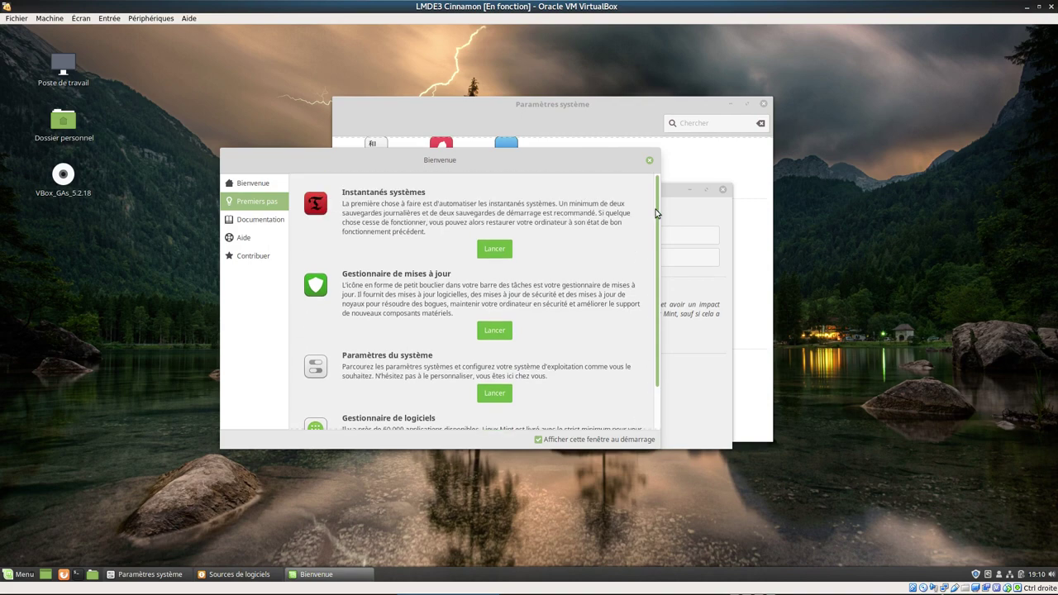
pyautogui.moveTo(539, 160); pyautogui.dragTo(545, 202)
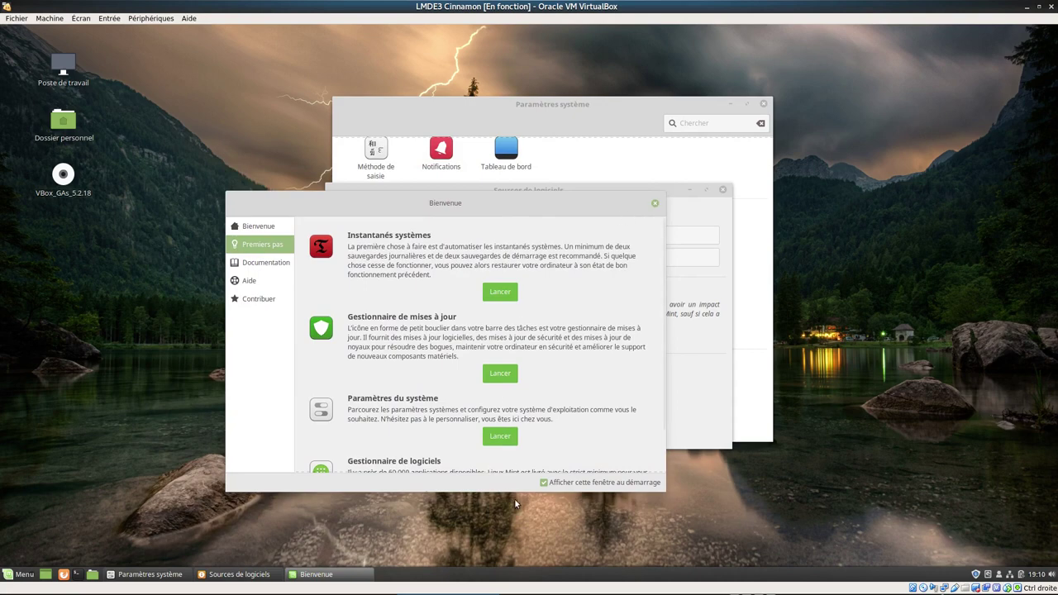
pyautogui.click(322, 574)
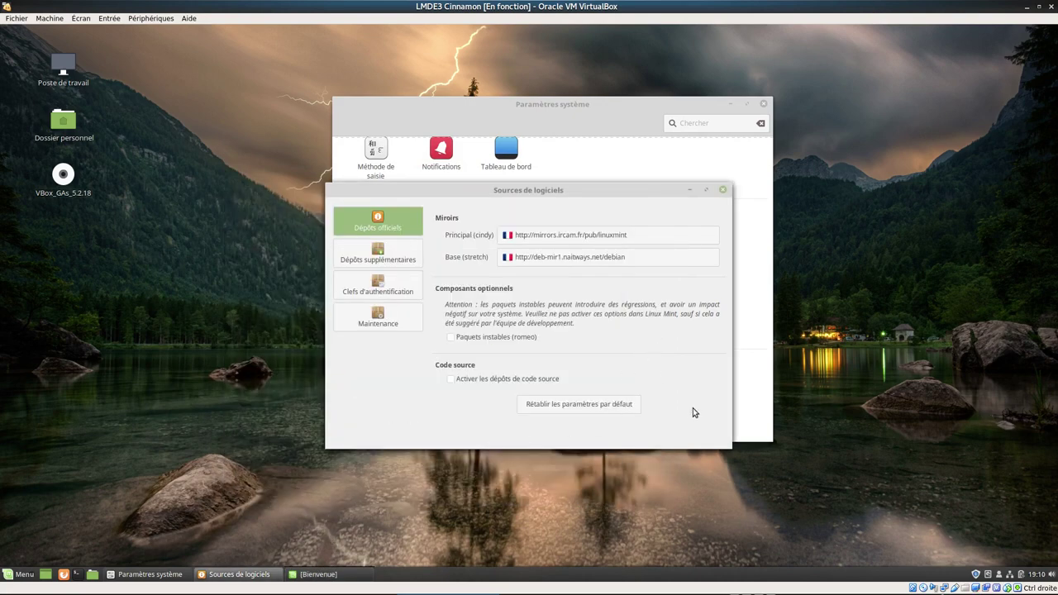
# - Review Dépôts supplémentaires, Clefs d'authentification and Maintenance, then close Sources de logiciels
pyautogui.click(403, 261)
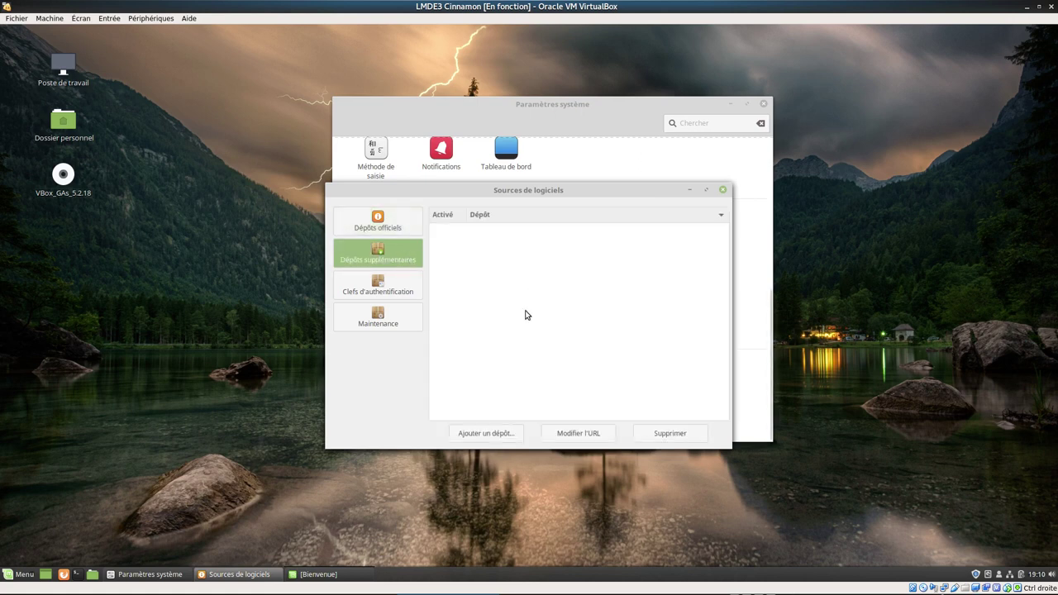
pyautogui.click(357, 284)
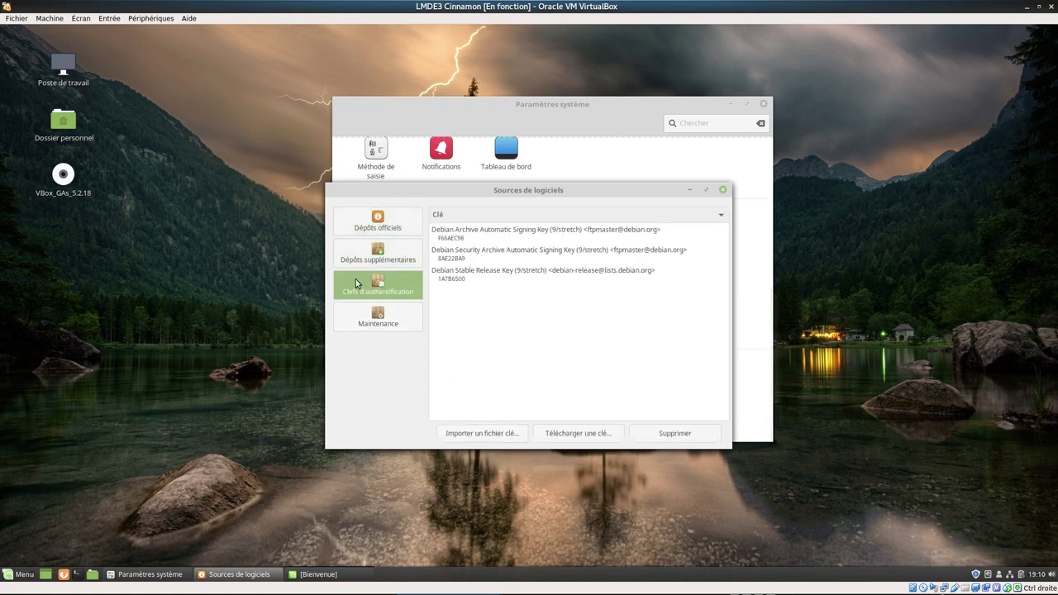
pyautogui.click(351, 306)
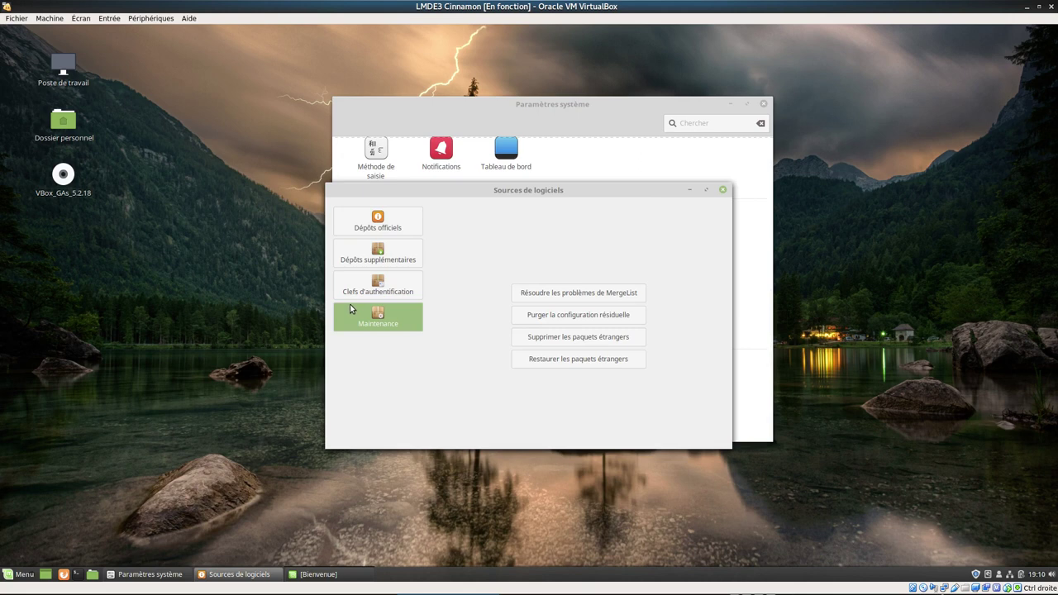
pyautogui.click(723, 190)
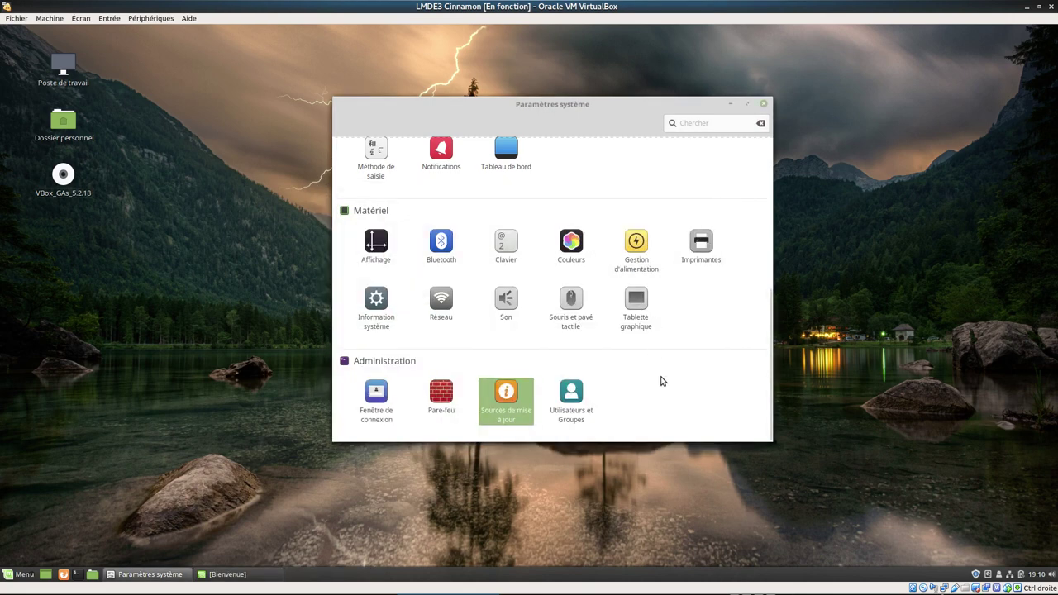
# - Cancel the Pare-feu authentication prompt and close Paramètres système
pyautogui.click(442, 397)
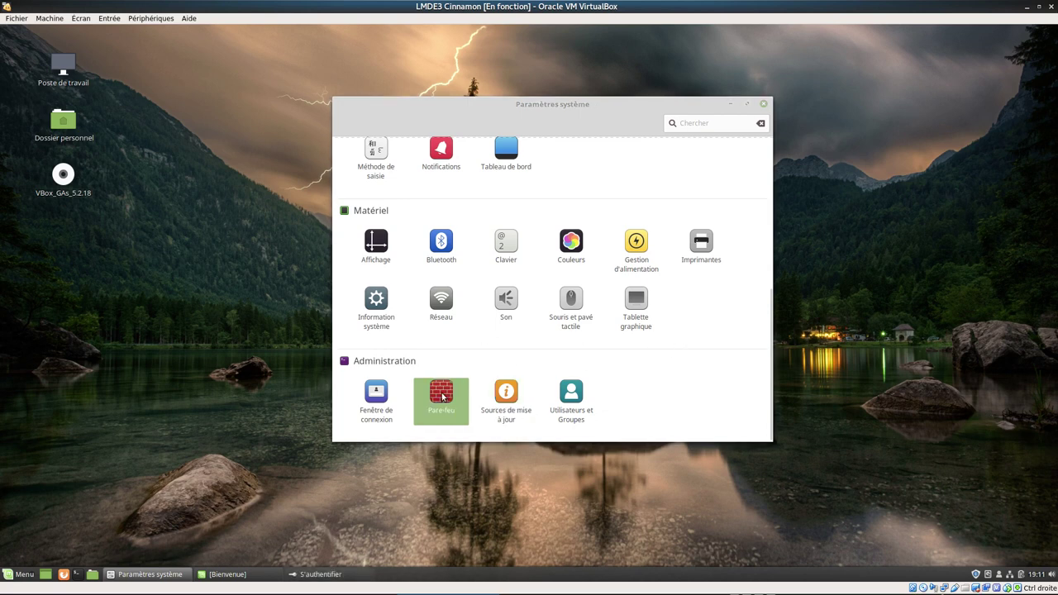
pyautogui.click(671, 357)
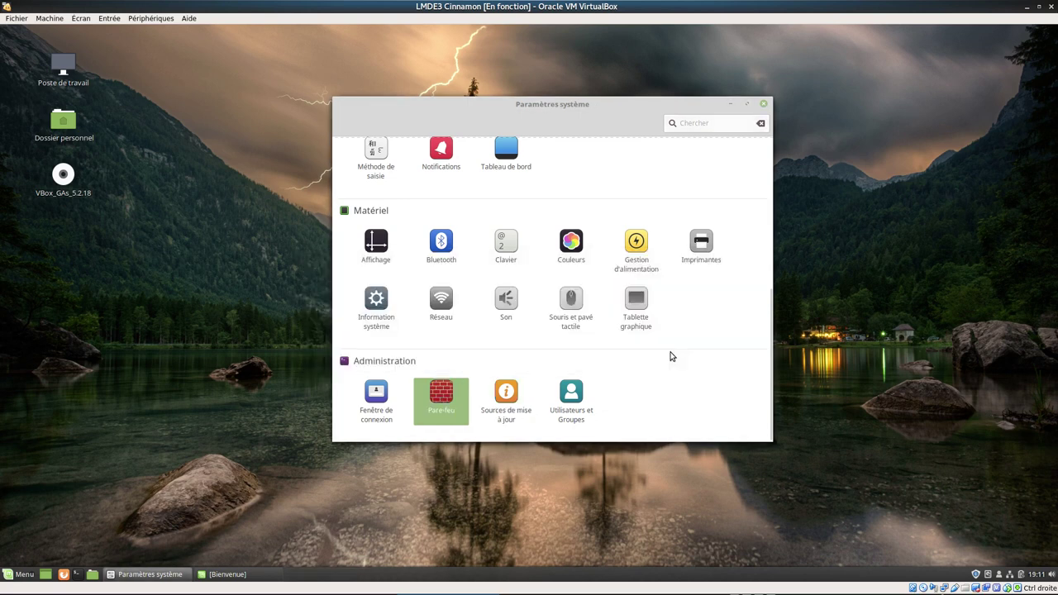
pyautogui.click(762, 105)
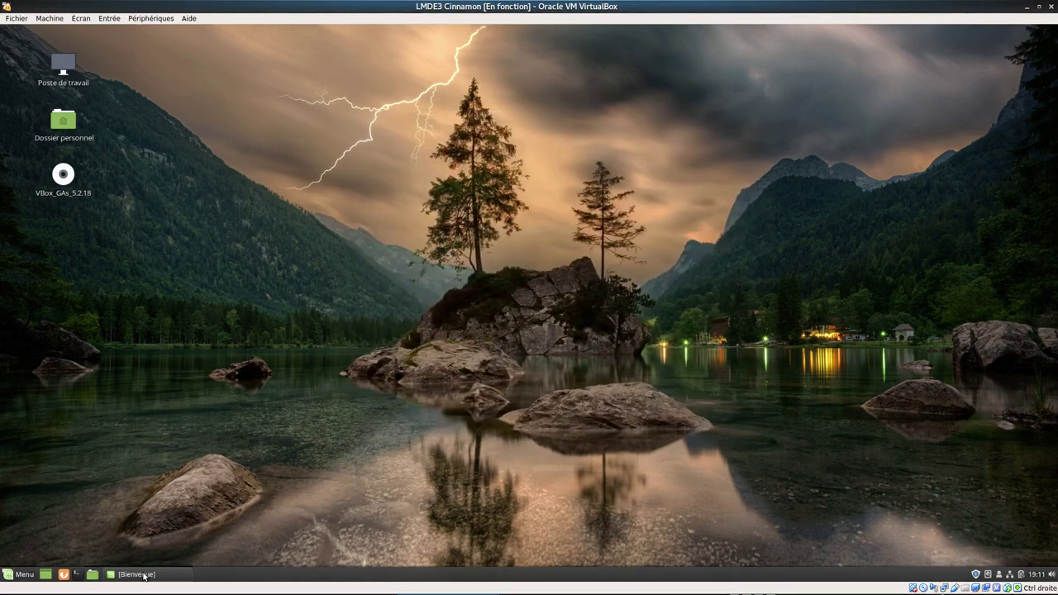
# - Restore the Bienvenue window and launch the Update Manager, dismissing its welcome page
pyautogui.click(139, 574)
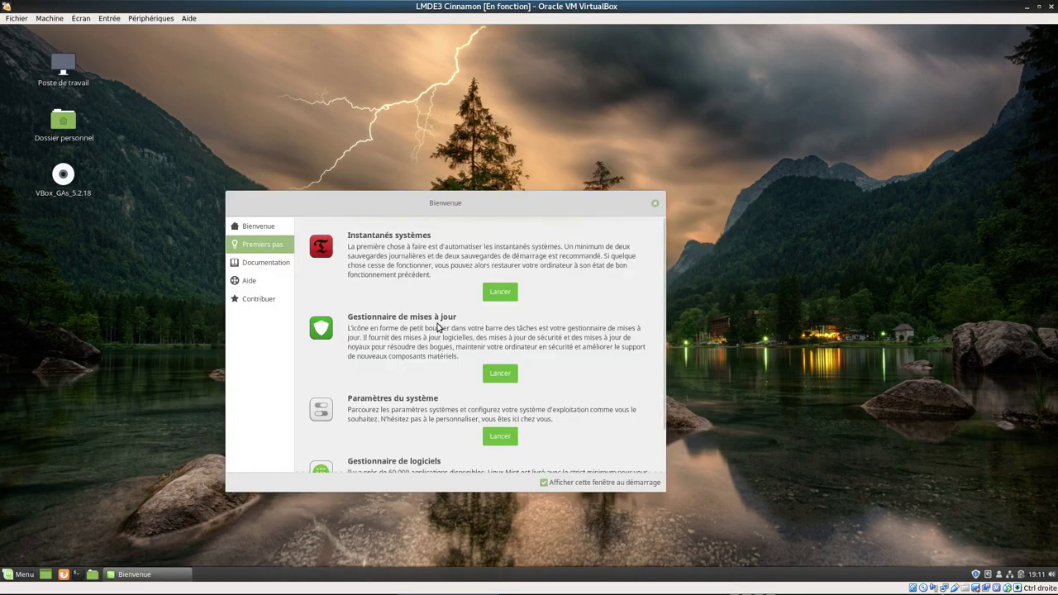
pyautogui.click(495, 377)
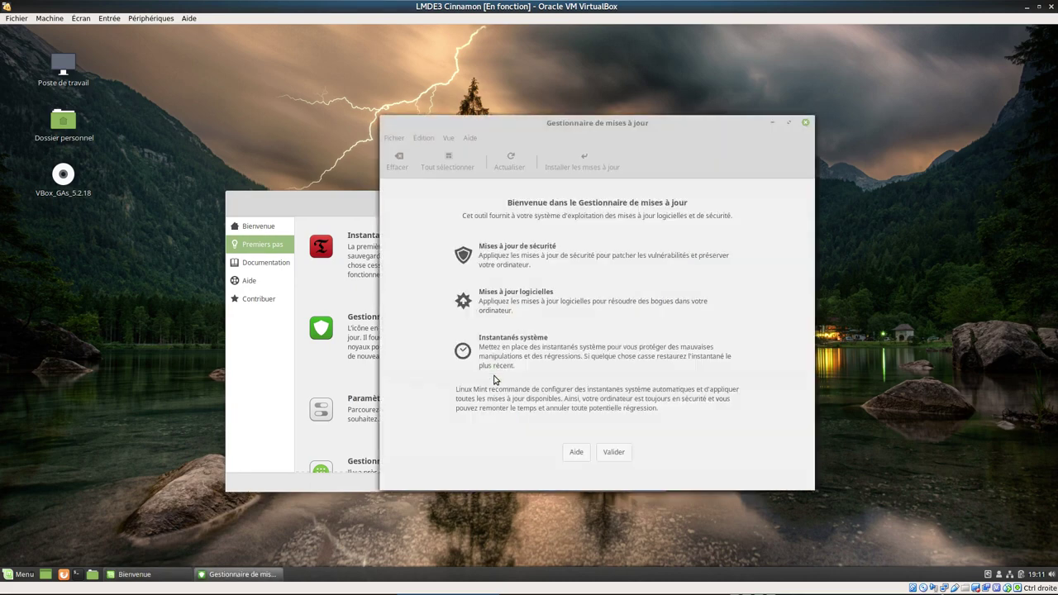
pyautogui.click(614, 452)
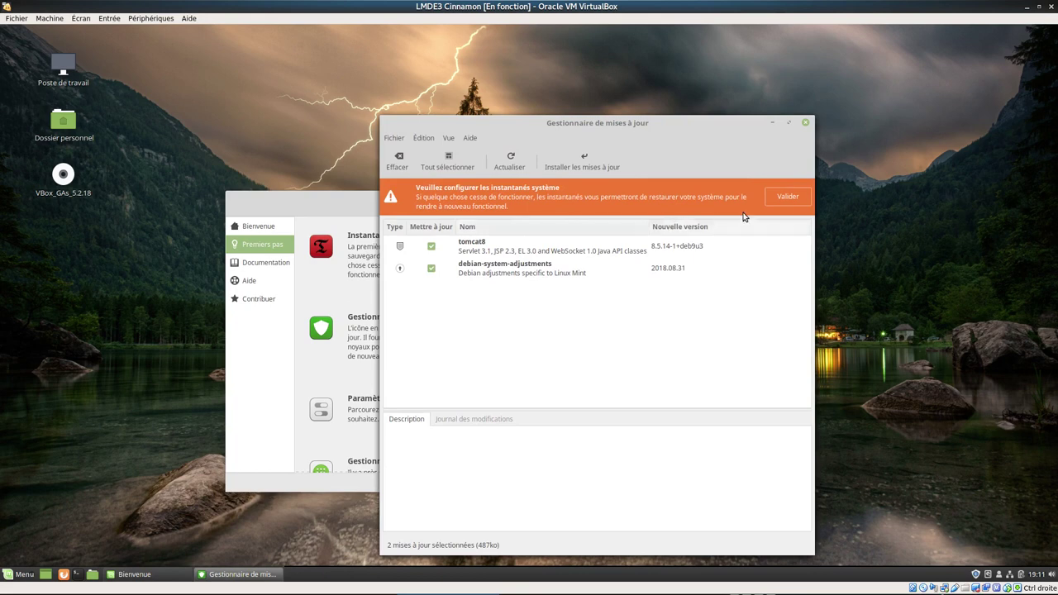
# - Set up Timeshift snapshots with the administrator password, finish the wizard, and close Timeshift
pyautogui.click(793, 200)
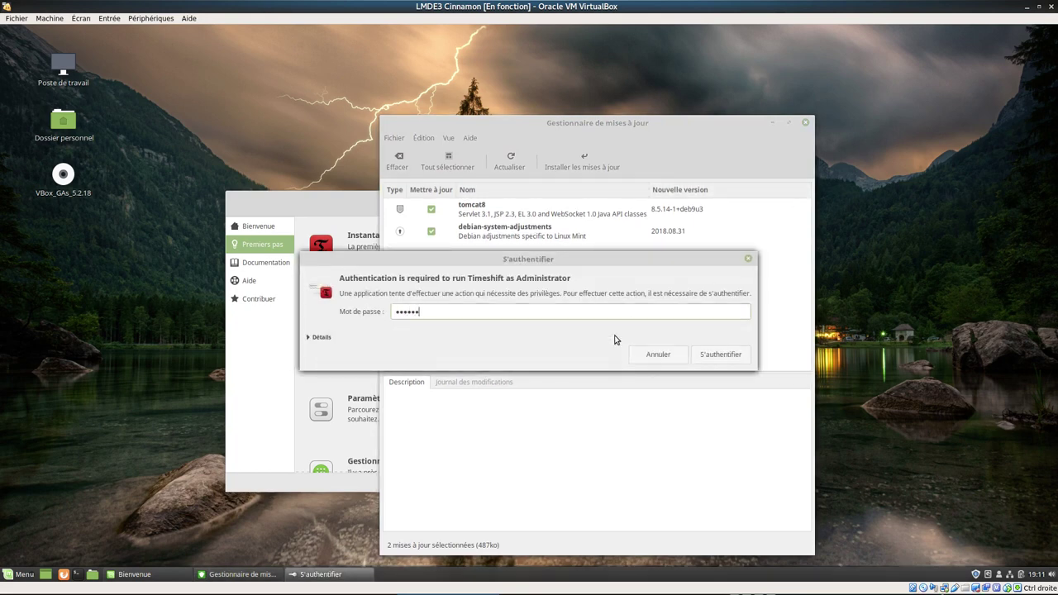
pyautogui.press('Return')
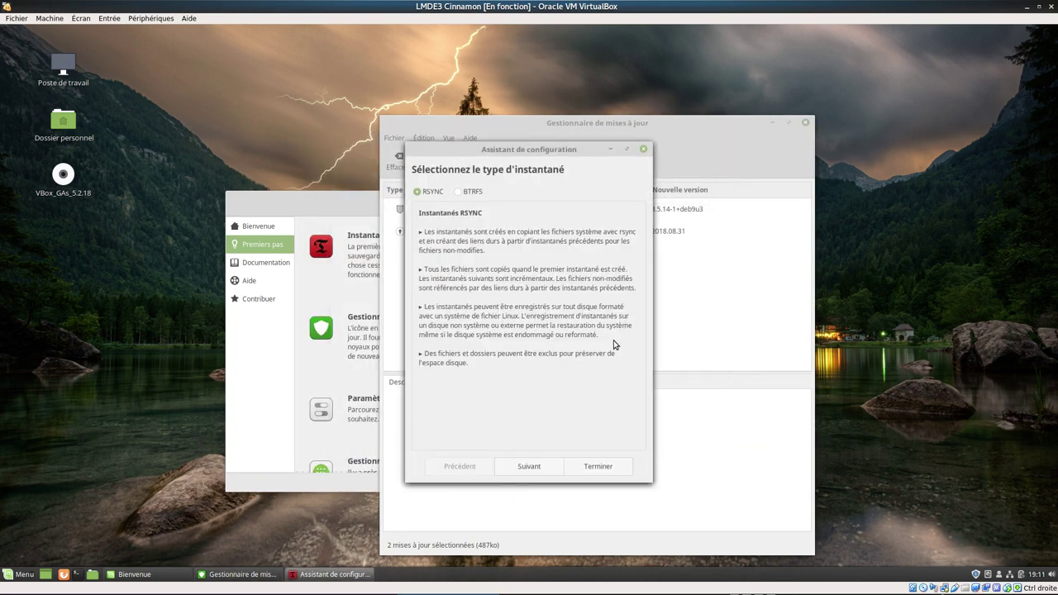
pyautogui.click(599, 473)
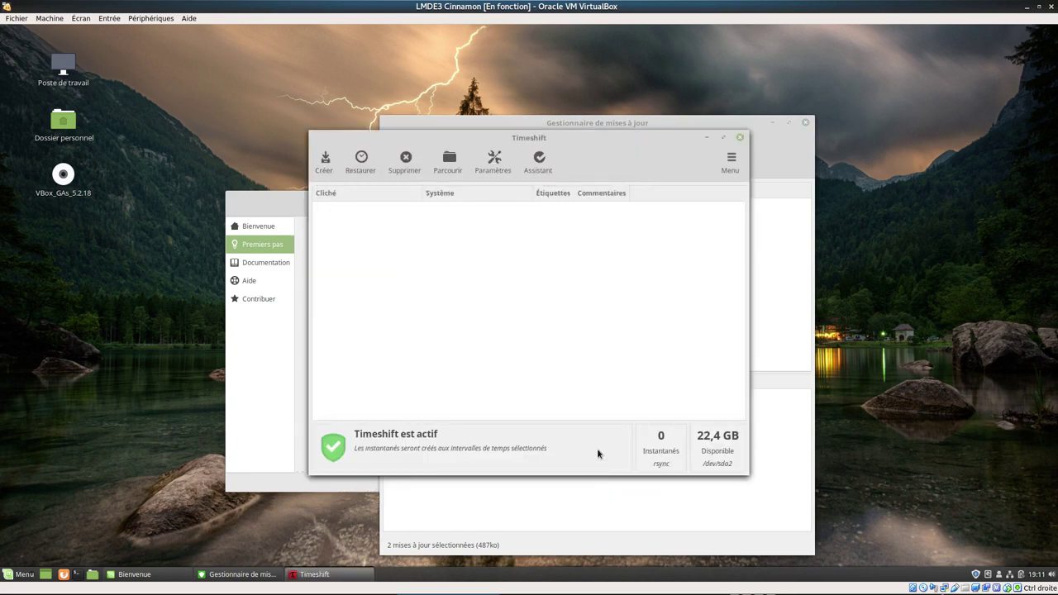
pyautogui.click(741, 138)
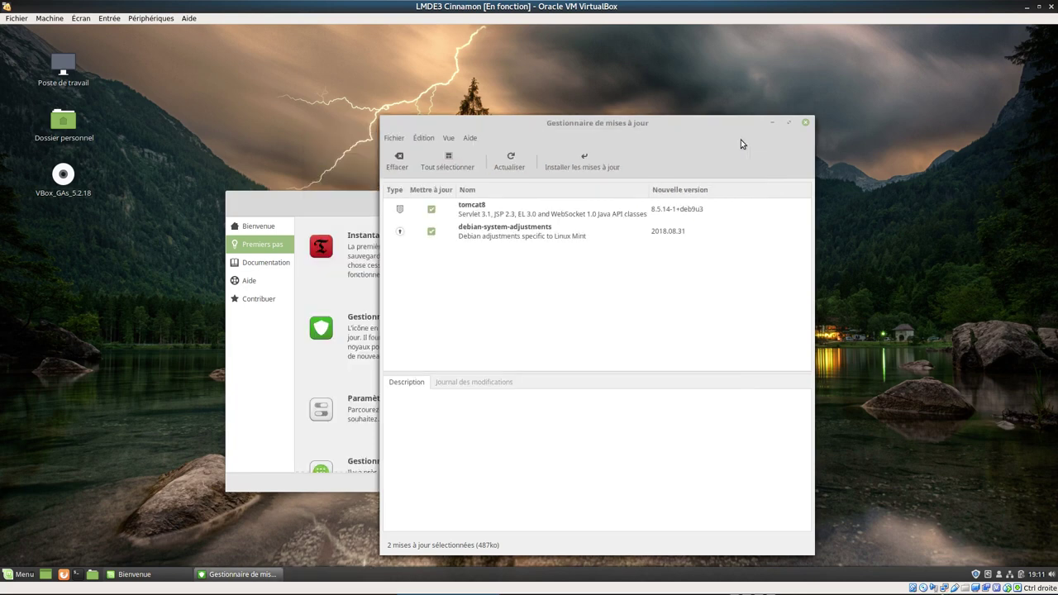
# - Install the two selected updates plus the extra grub2-theme-mint package, authenticating with the admin password
pyautogui.click(576, 168)
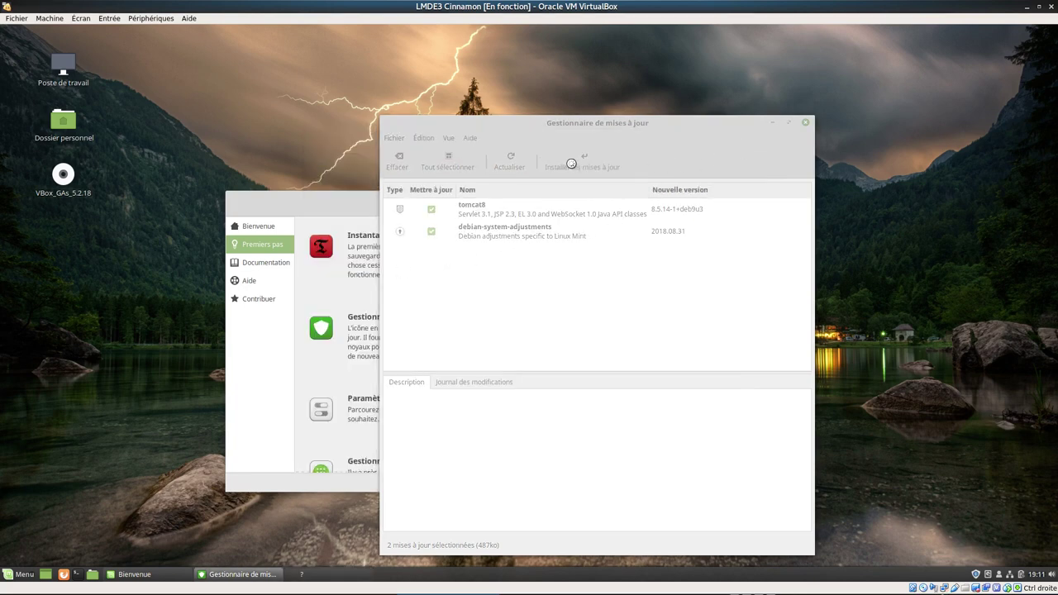
pyautogui.moveTo(643, 123); pyautogui.dragTo(790, 59)
pyautogui.moveTo(531, 187); pyautogui.dragTo(667, 224)
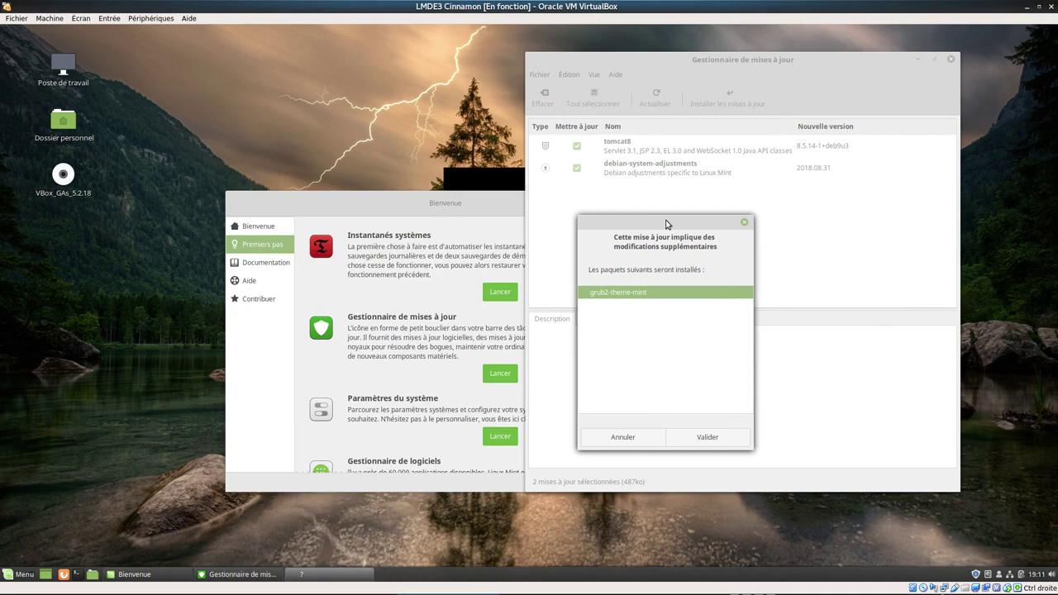
pyautogui.click(717, 441)
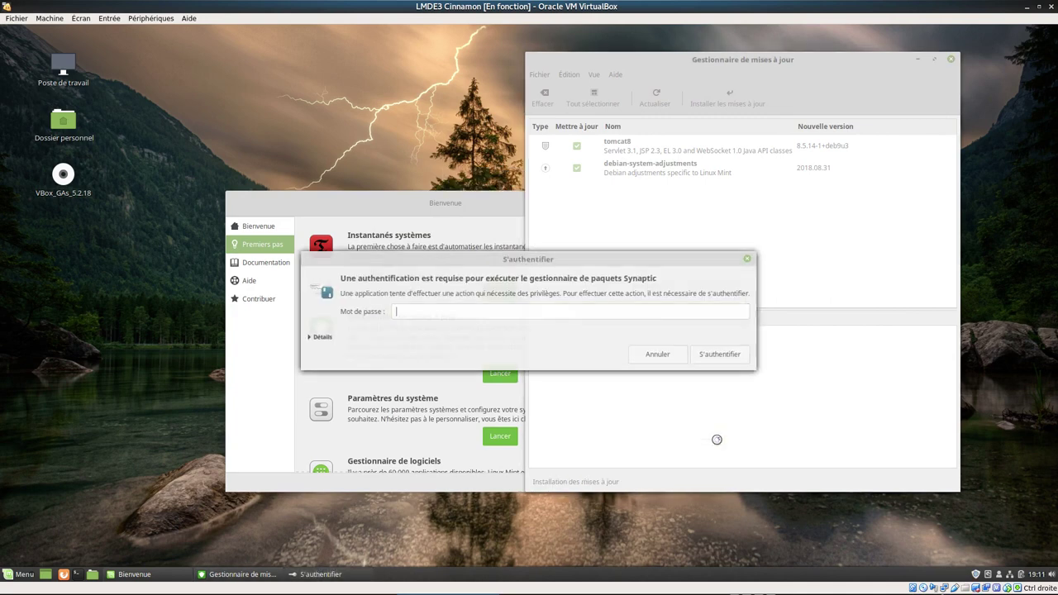
pyautogui.write('***')
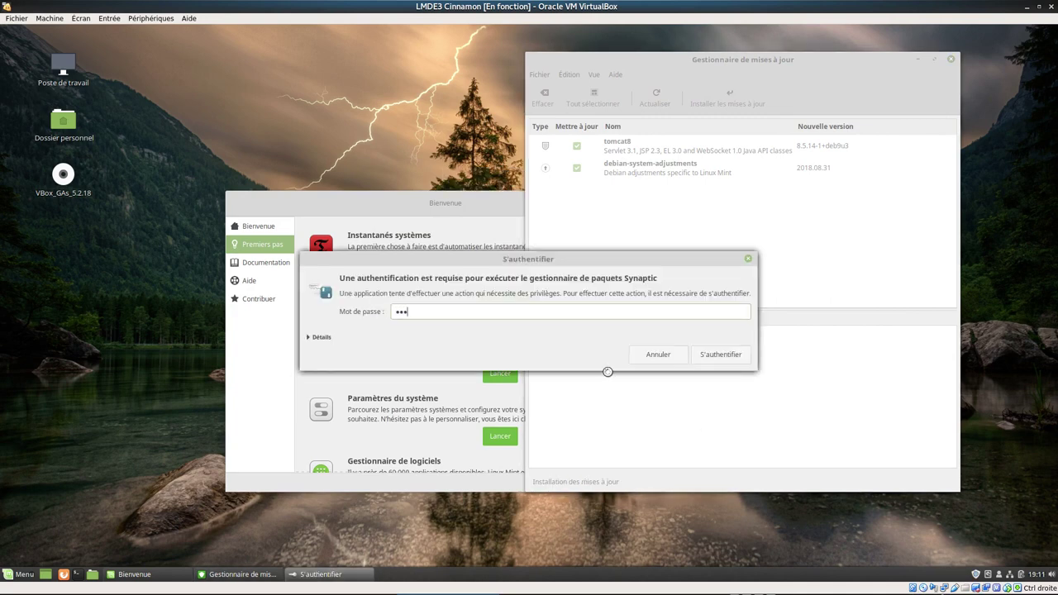
pyautogui.write('*****')
pyautogui.press('Return')
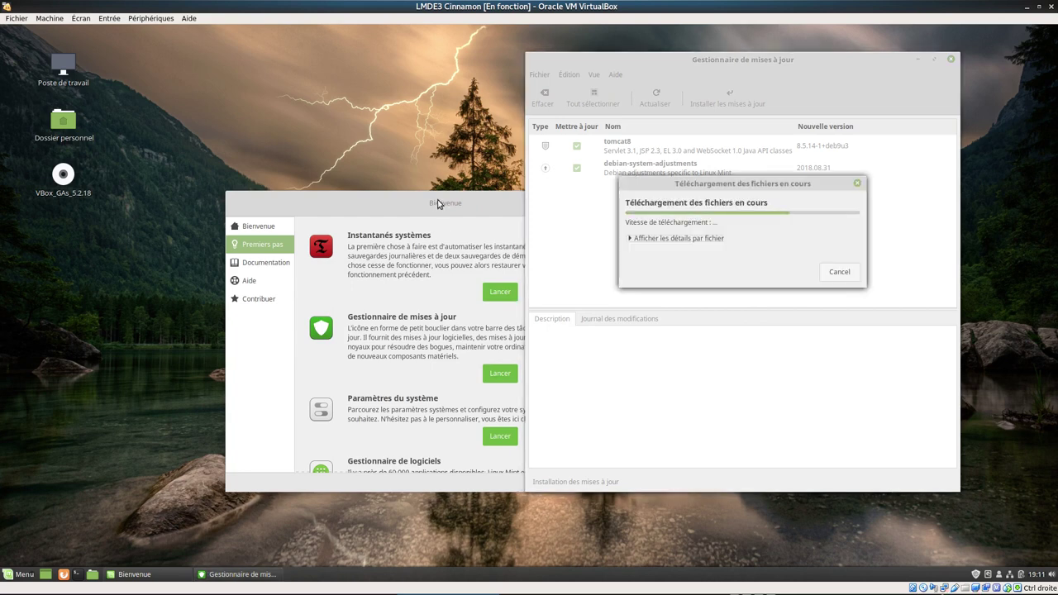
# - Move the Bienvenue window left and scroll through it while the updates install
pyautogui.moveTo(438, 203); pyautogui.dragTo(298, 192)
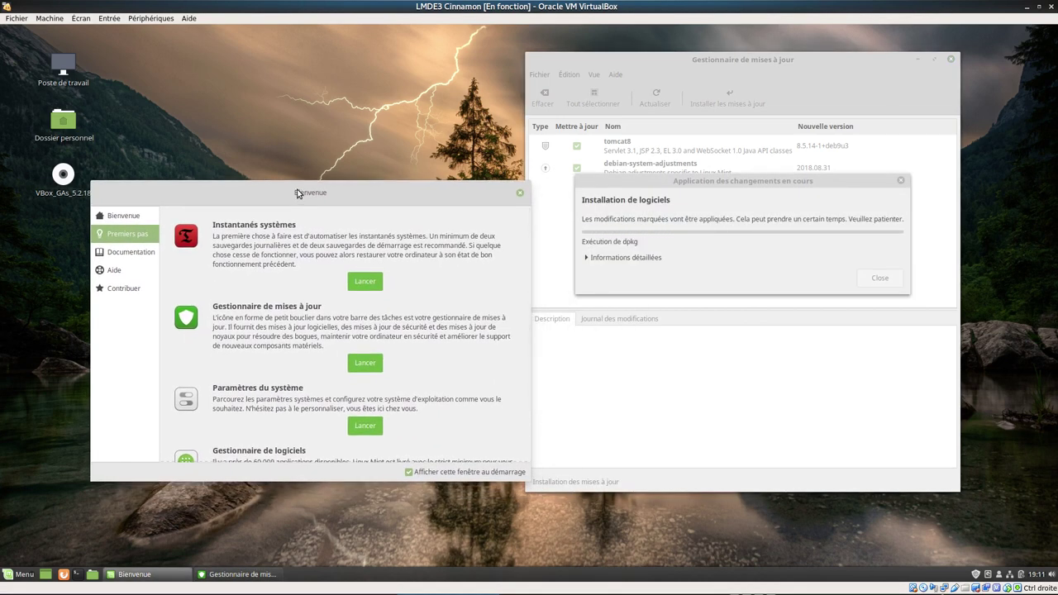
pyautogui.scroll(-2, 245, 388)
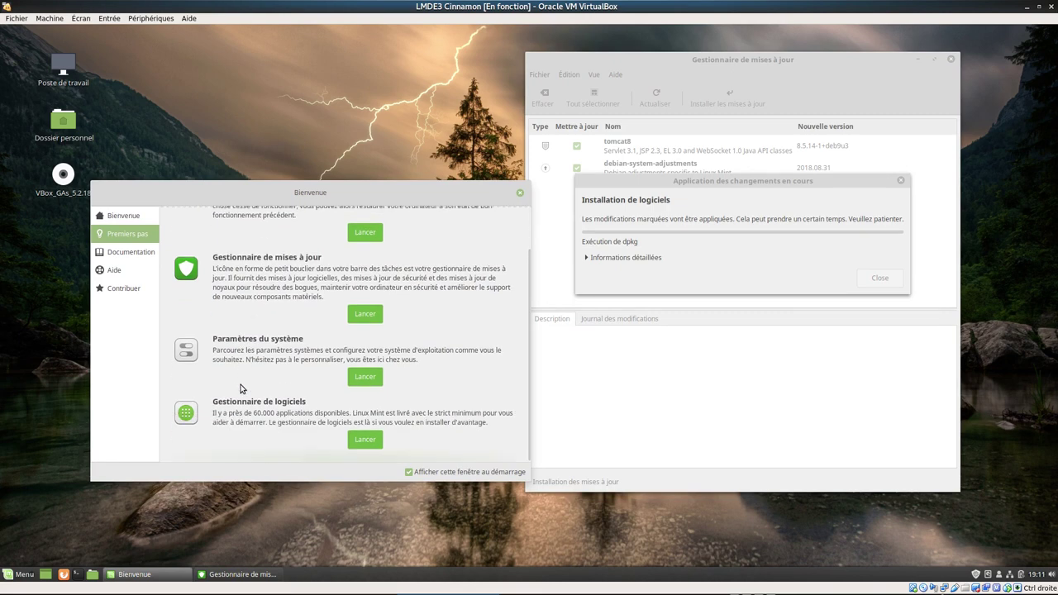
pyautogui.scroll(2, 258, 398)
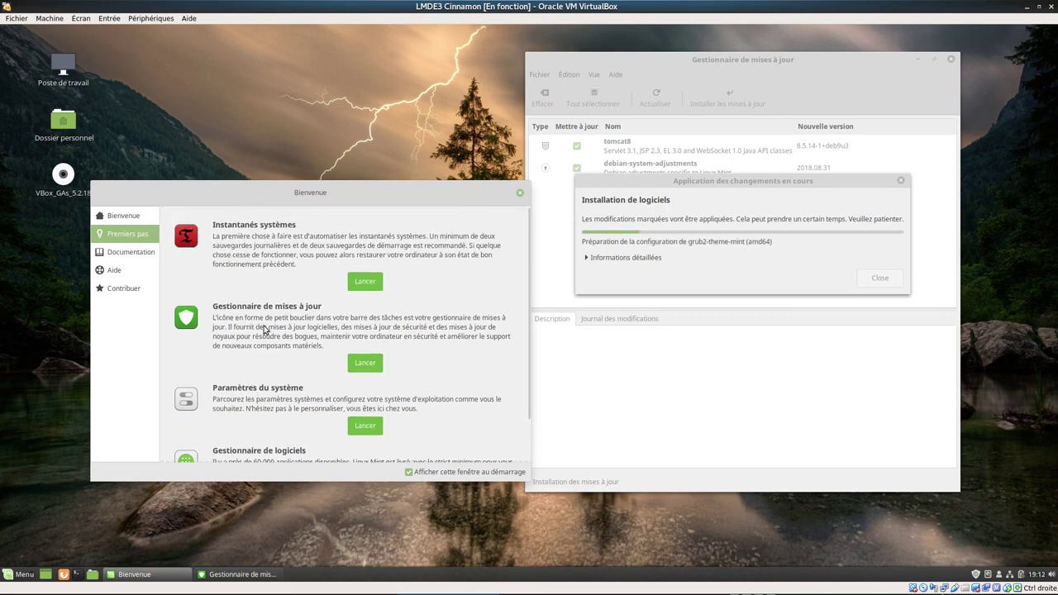
pyautogui.scroll(-2, 265, 331)
pyautogui.scroll(2, 261, 380)
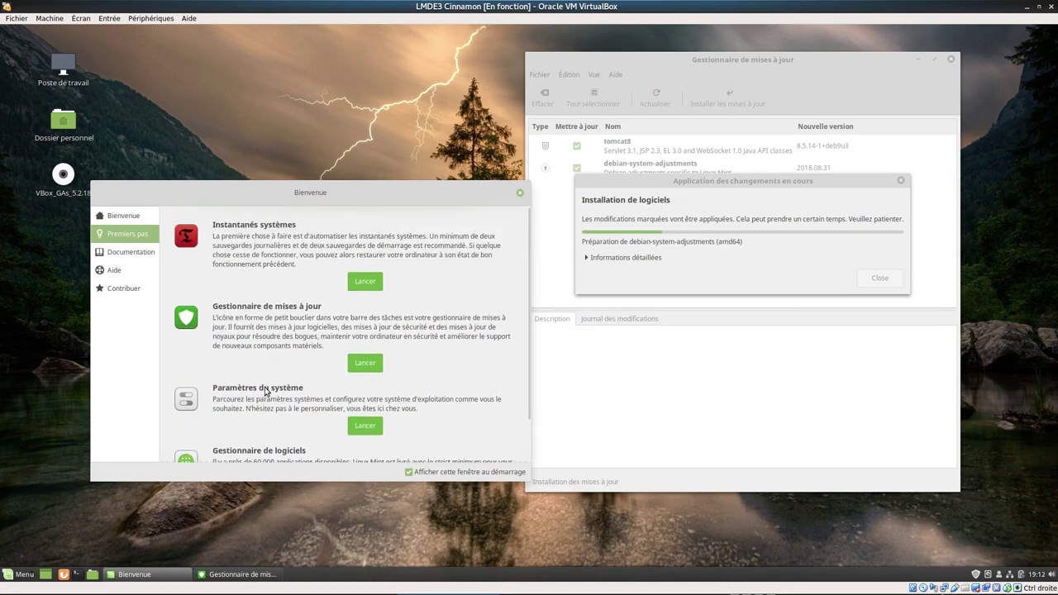
pyautogui.scroll(-2, 266, 386)
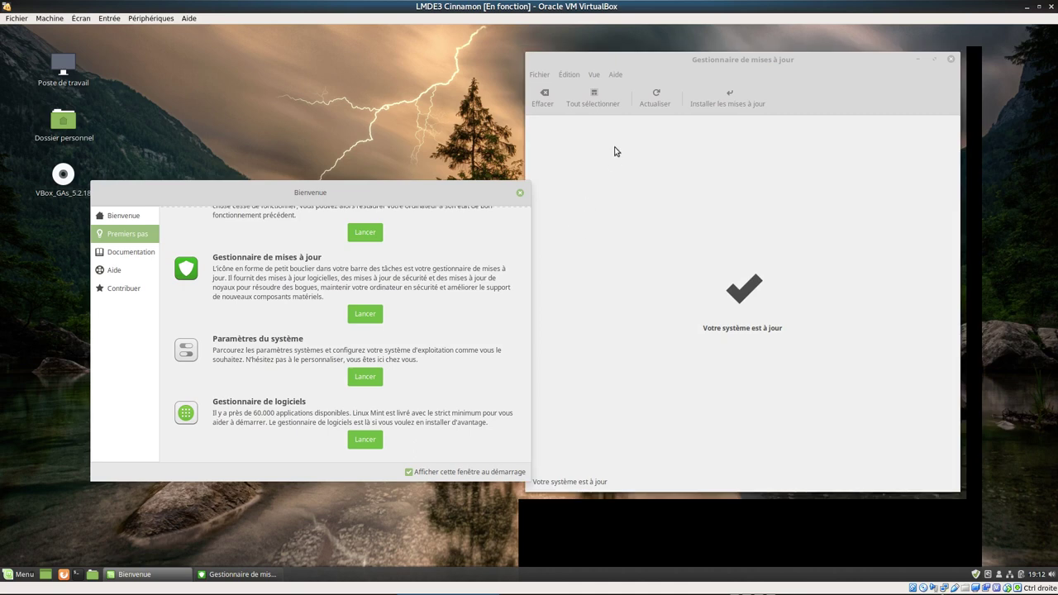
# - Refresh the update list to confirm nothing is pending, then close the Update Manager
pyautogui.click(651, 126)
pyautogui.click(658, 98)
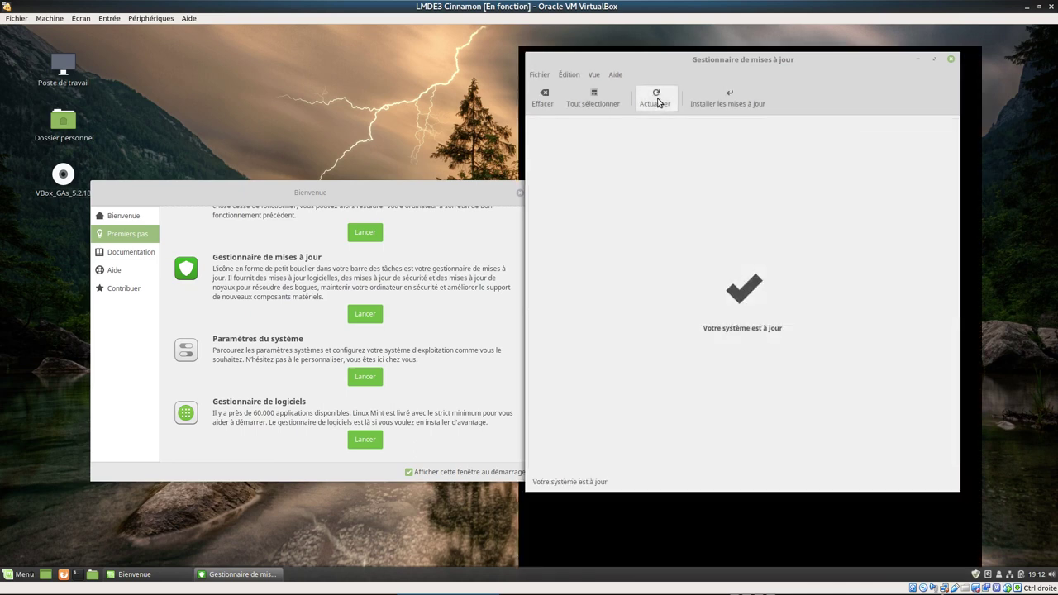
pyautogui.click(951, 60)
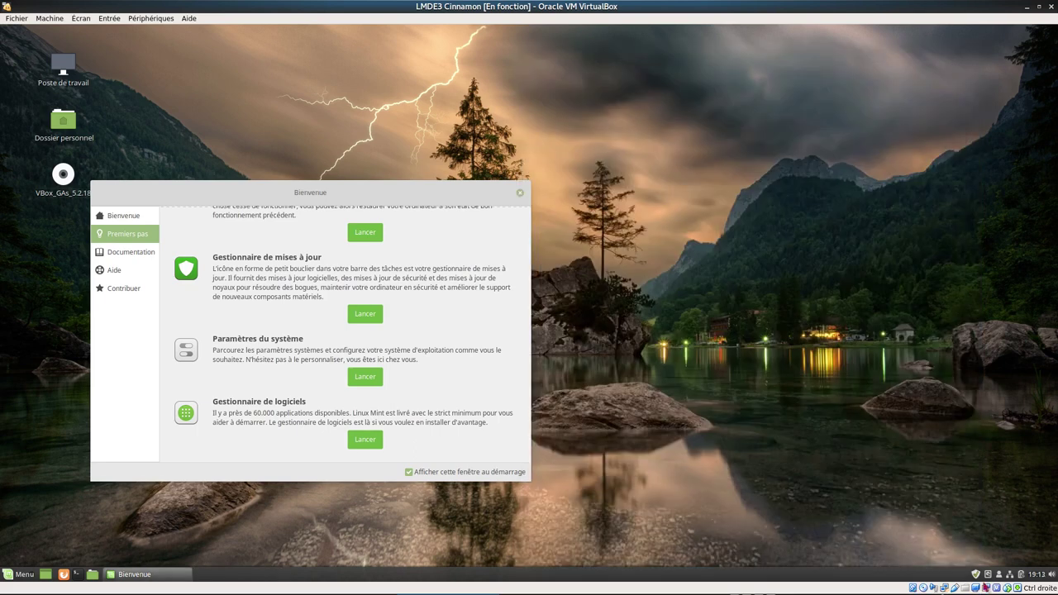
# - Move the Bienvenue window and launch Paramètres du système from it
pyautogui.moveTo(976, 573)
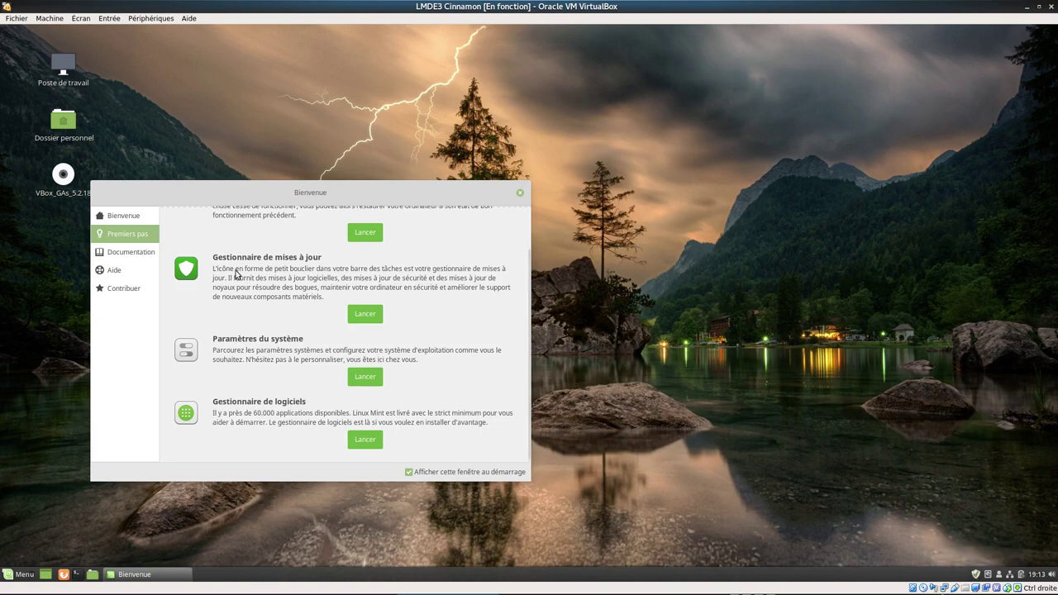
pyautogui.moveTo(402, 191); pyautogui.dragTo(584, 87)
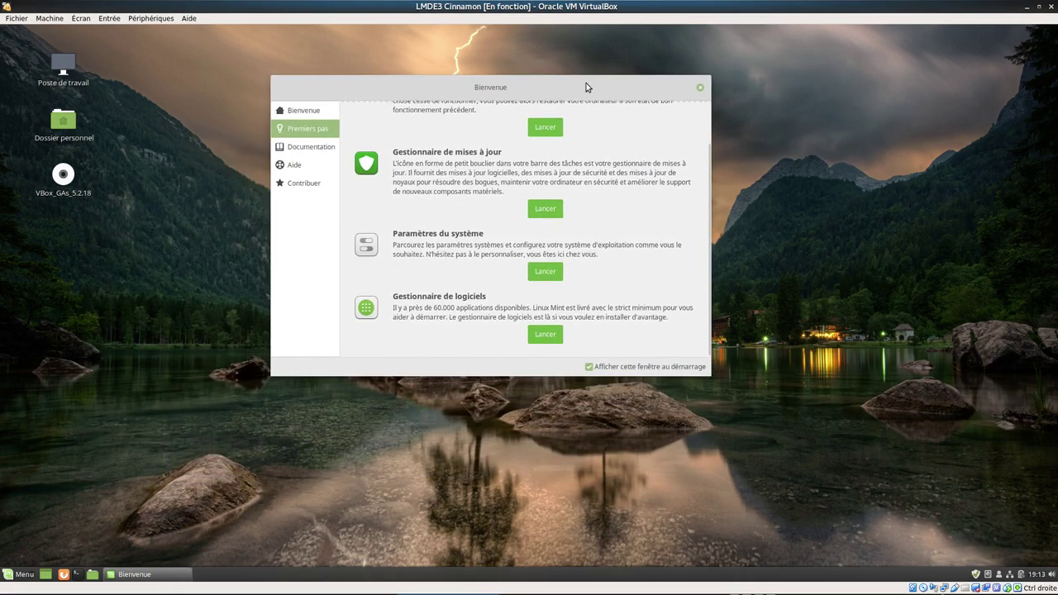
pyautogui.scroll(3, 597, 159)
pyautogui.scroll(-1, 593, 205)
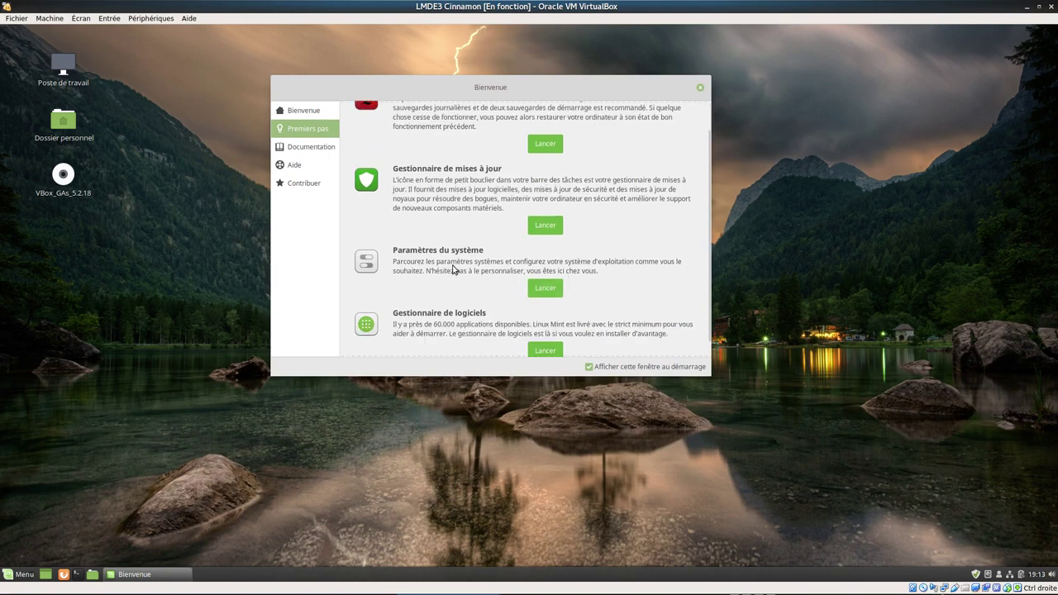
pyautogui.click(545, 289)
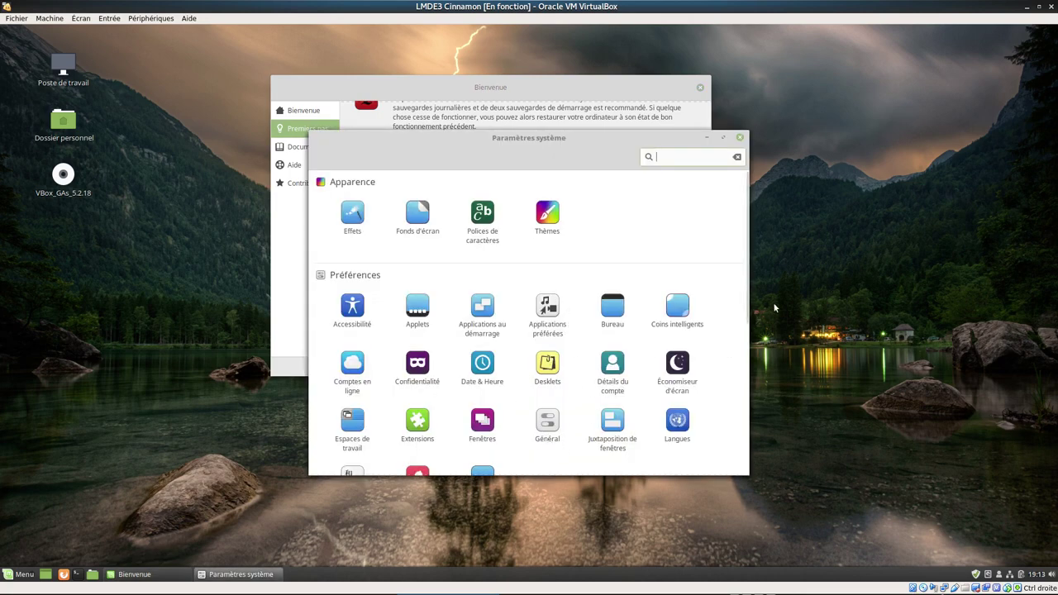
# - Scroll through Paramètres système, close it, and launch Gestionnaire de logiciels from Bienvenue
pyautogui.scroll(-5, 720, 432)
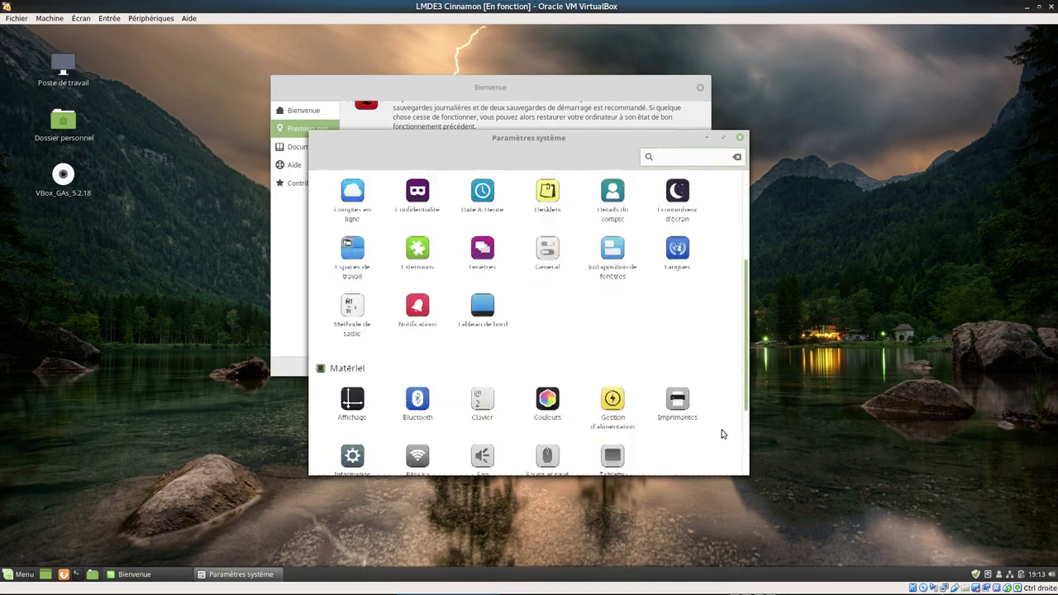
pyautogui.scroll(5, 719, 190)
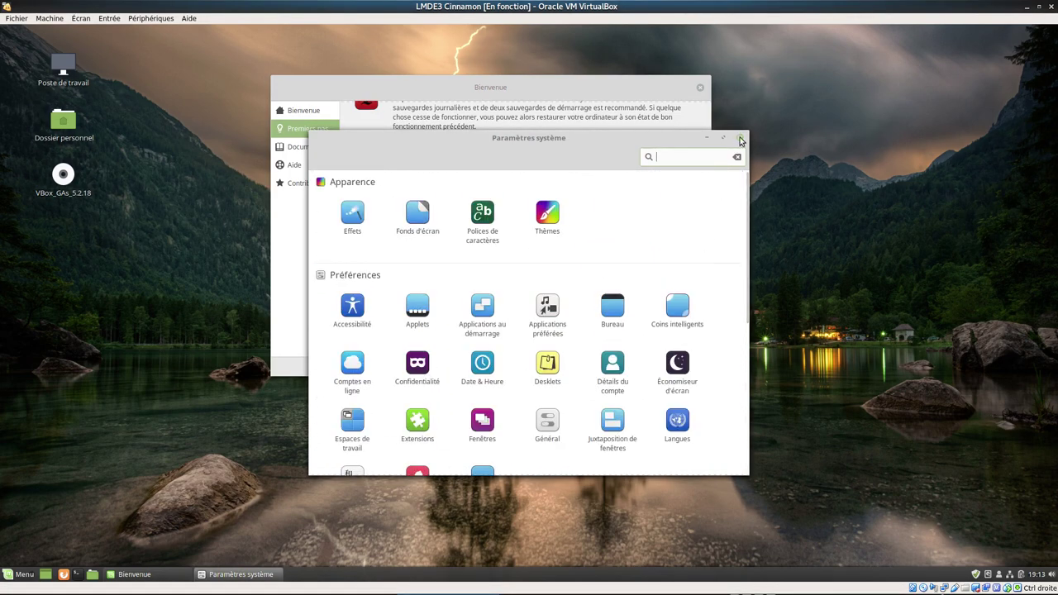
pyautogui.click(740, 137)
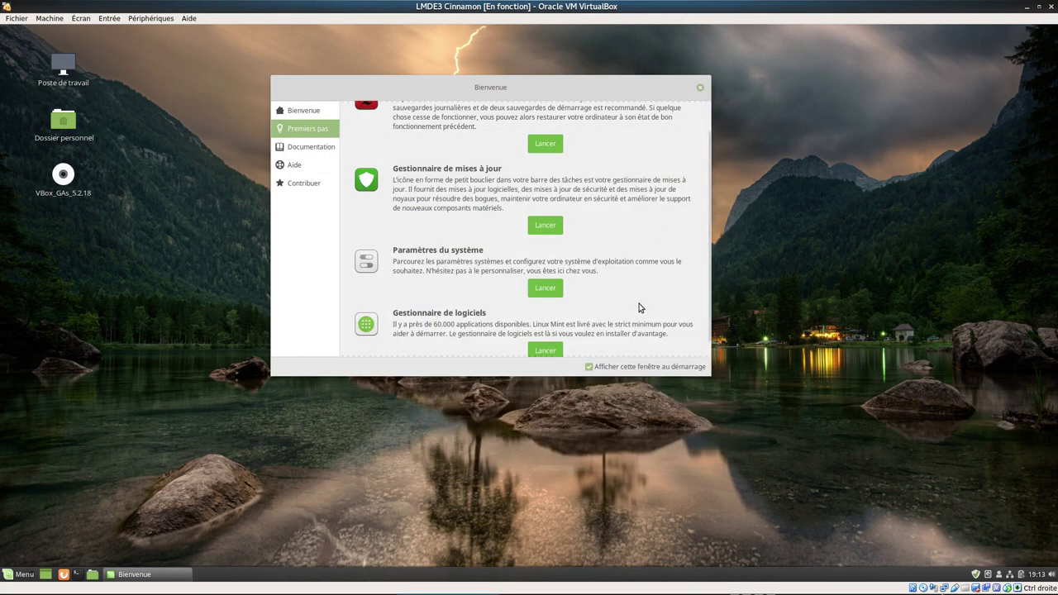
pyautogui.click(546, 350)
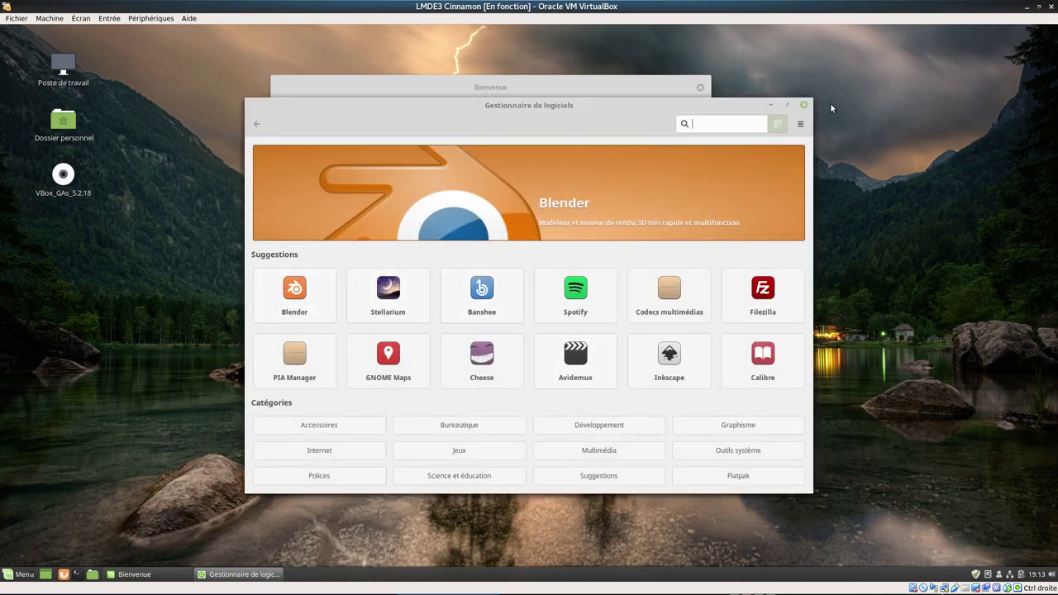
# - Maximize the Software Manager, browse Internet's Web, Courriel, Discussion en ligne and Partage de fichiers apps, then return home
pyautogui.click(786, 106)
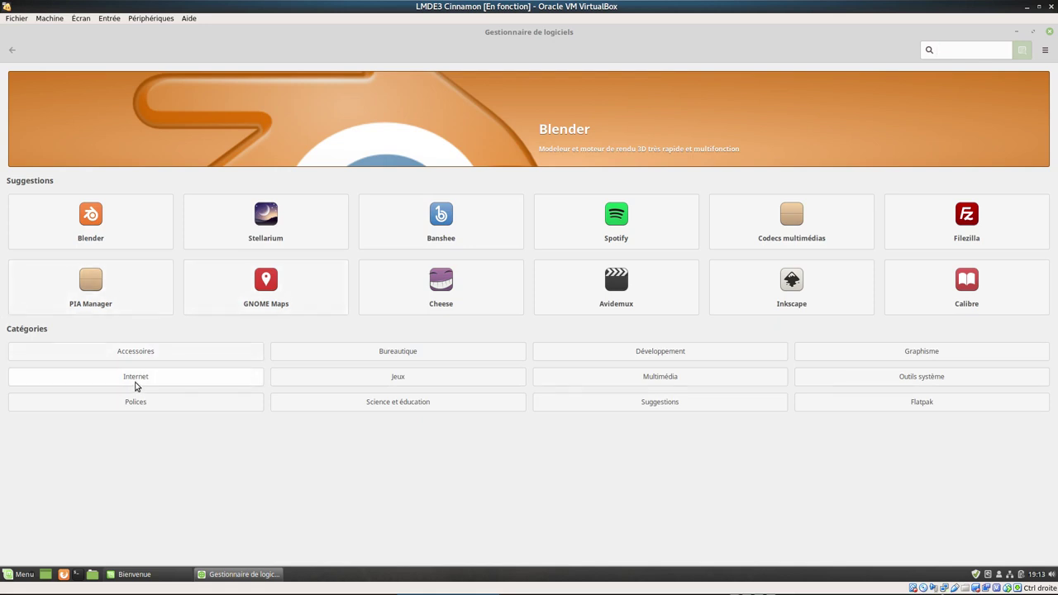
pyautogui.click(136, 377)
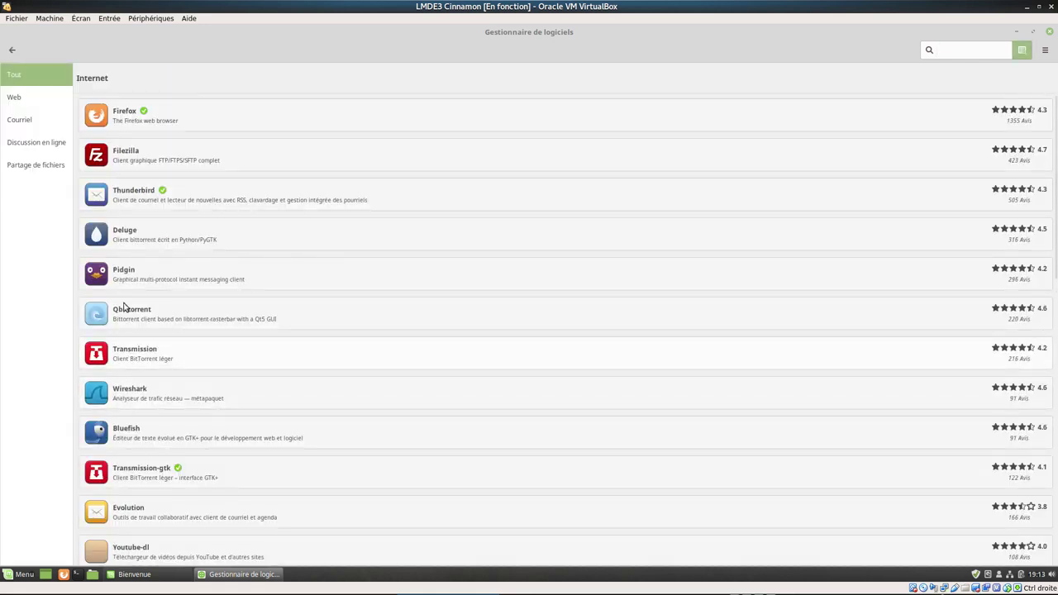
pyautogui.click(20, 101)
pyautogui.click(24, 120)
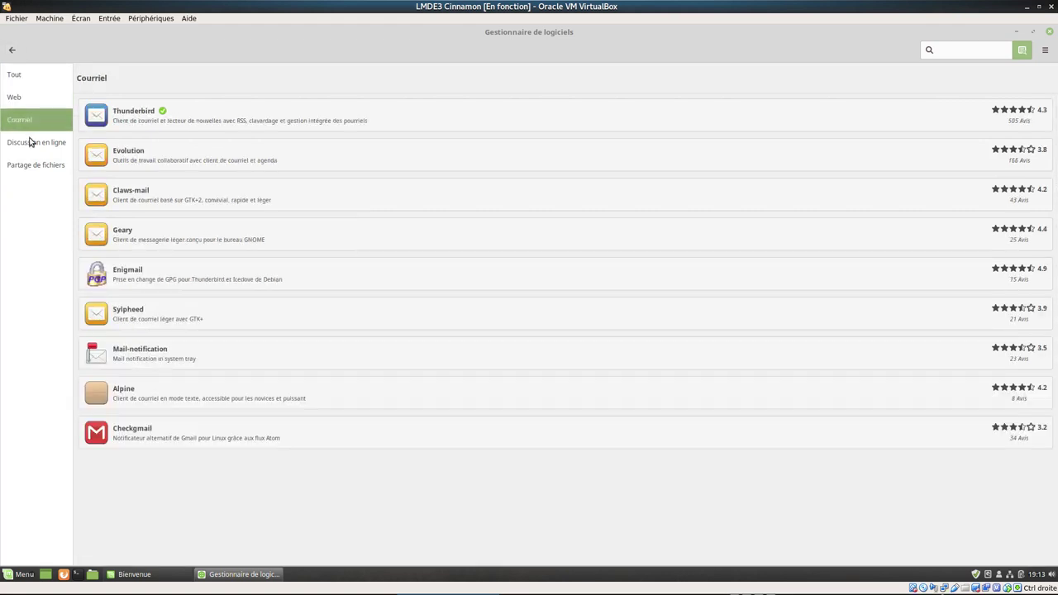
pyautogui.click(31, 144)
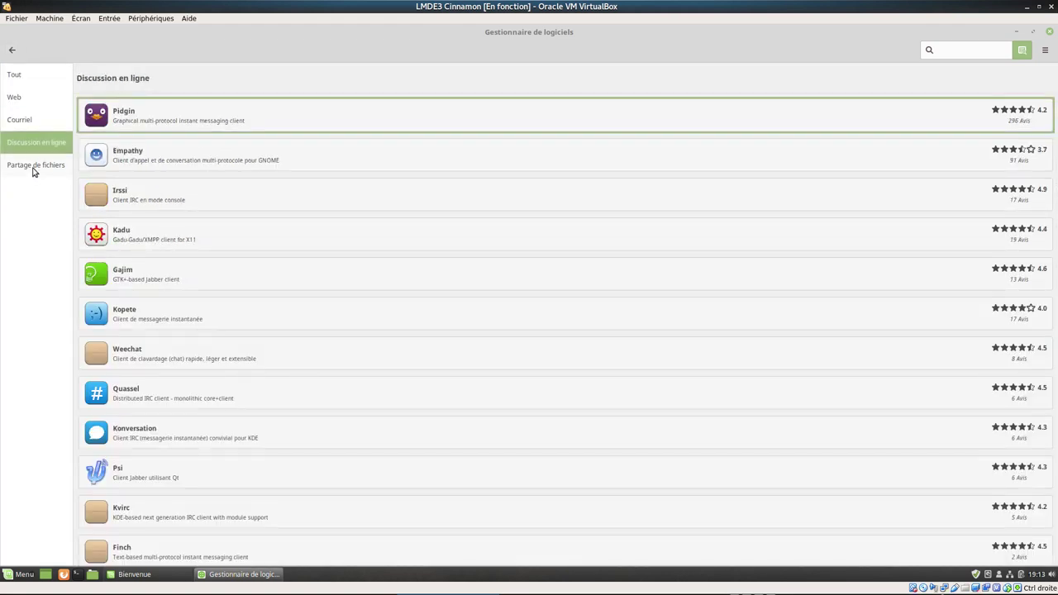
pyautogui.click(34, 168)
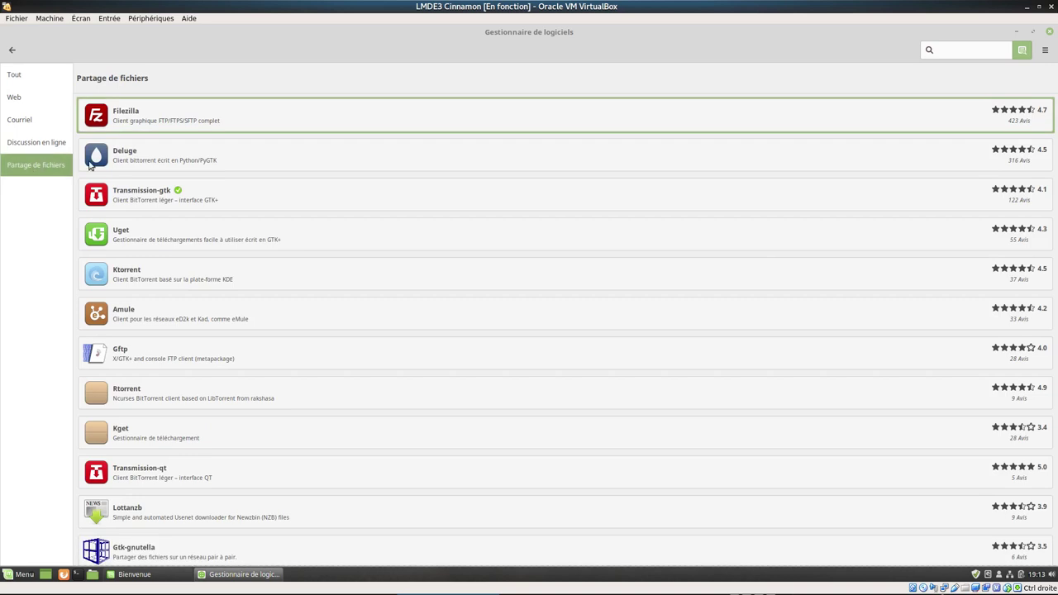
pyautogui.click(14, 51)
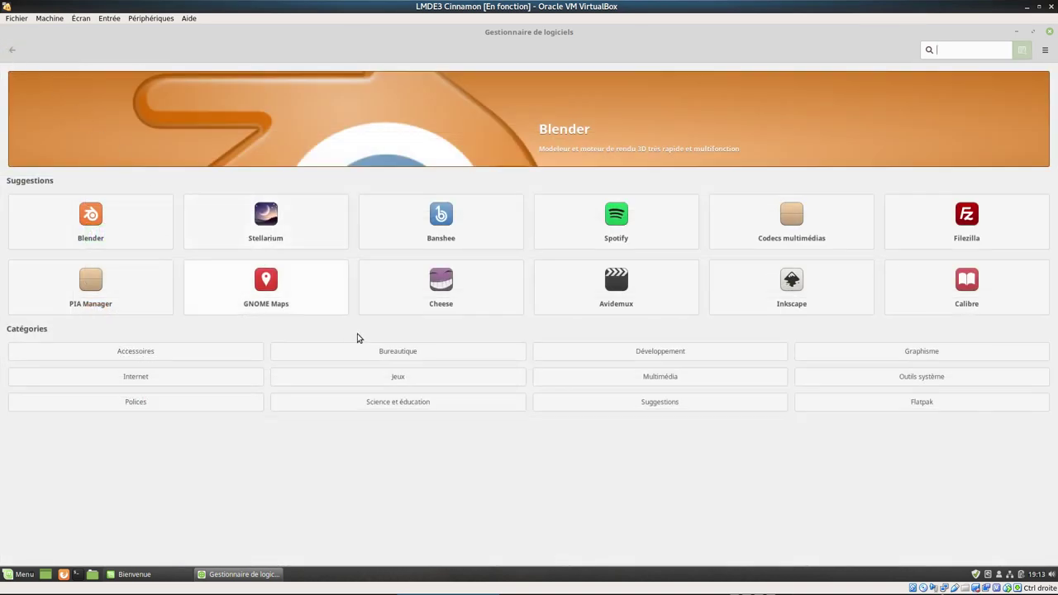
pyautogui.click(420, 356)
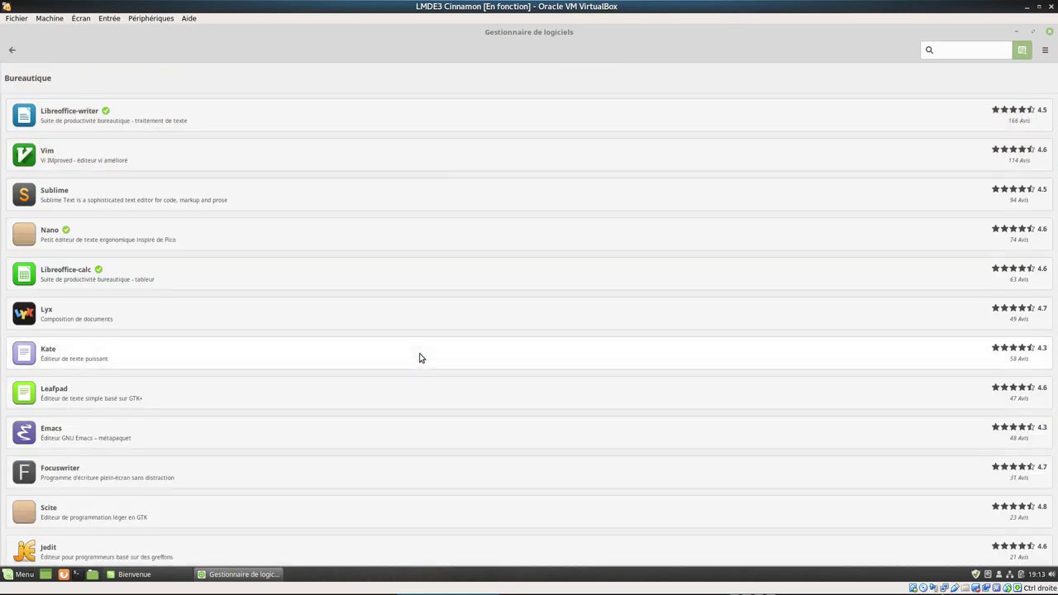
pyautogui.click(96, 132)
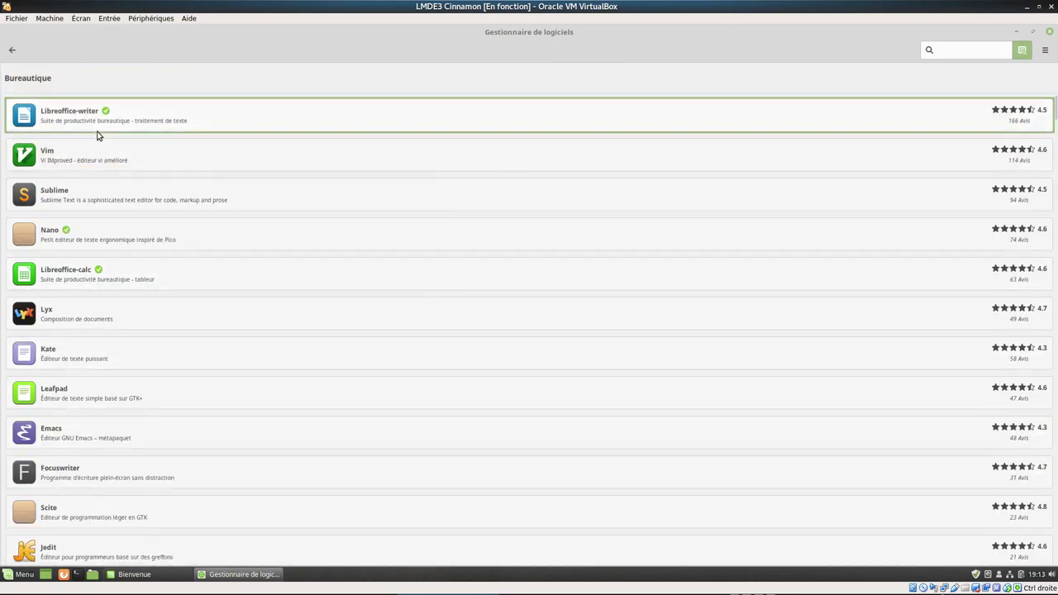
pyautogui.click(210, 124)
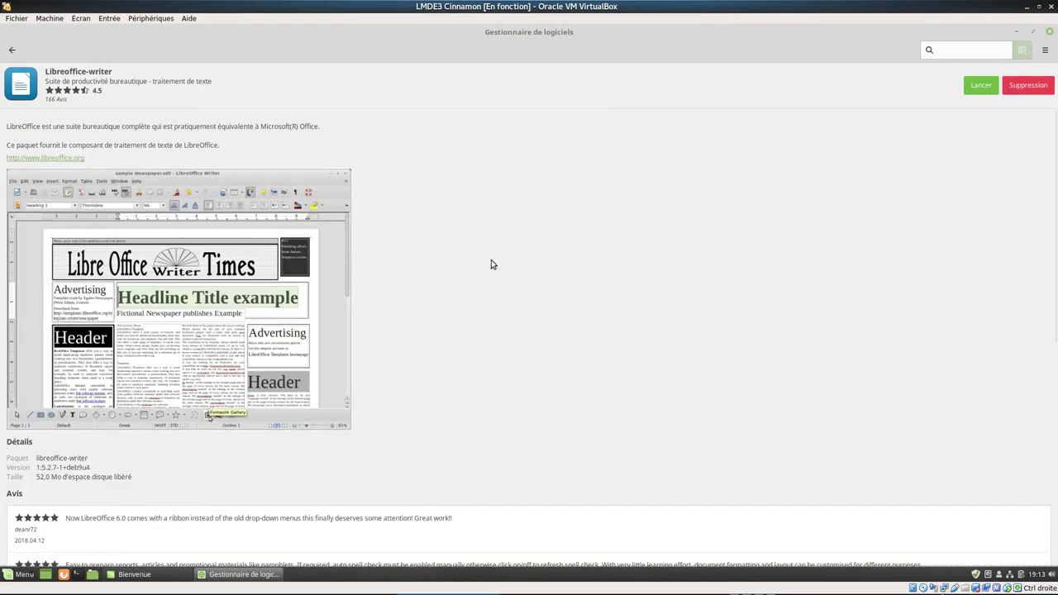
pyautogui.scroll(-2, 502, 343)
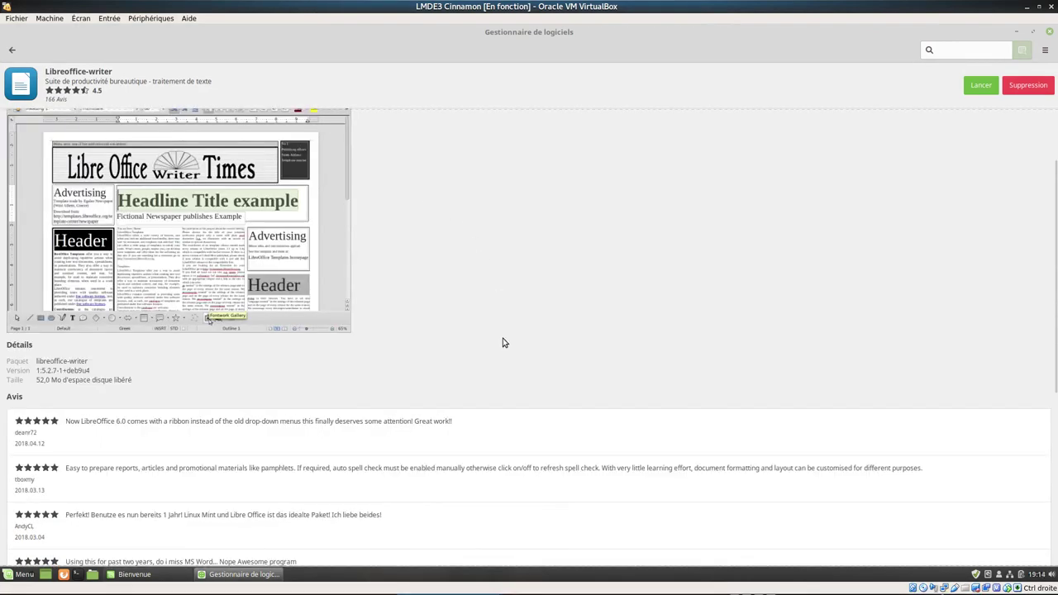
pyautogui.scroll(-2, 502, 343)
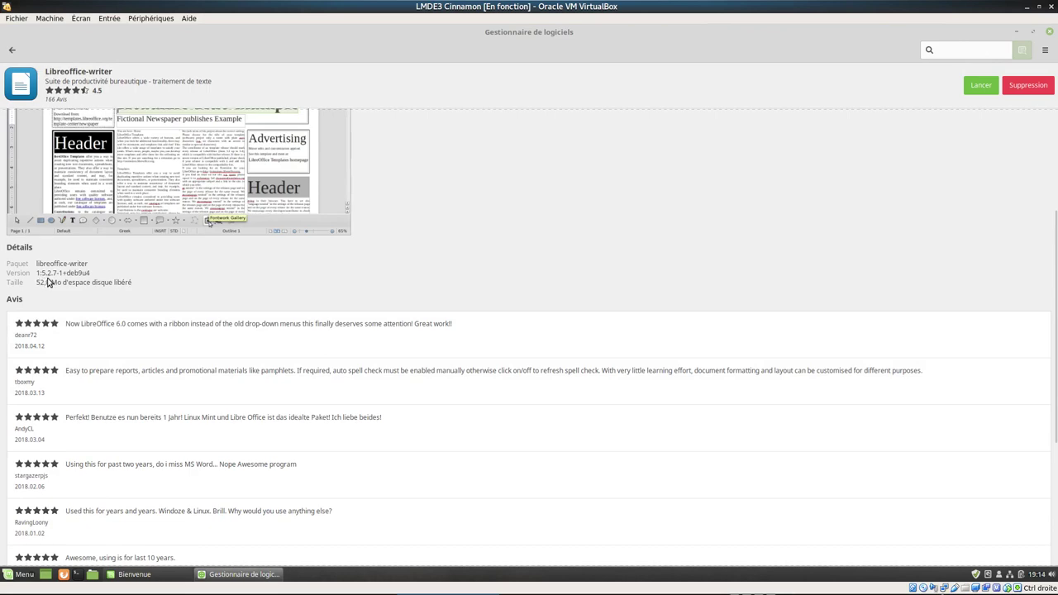
pyautogui.scroll(4, 488, 132)
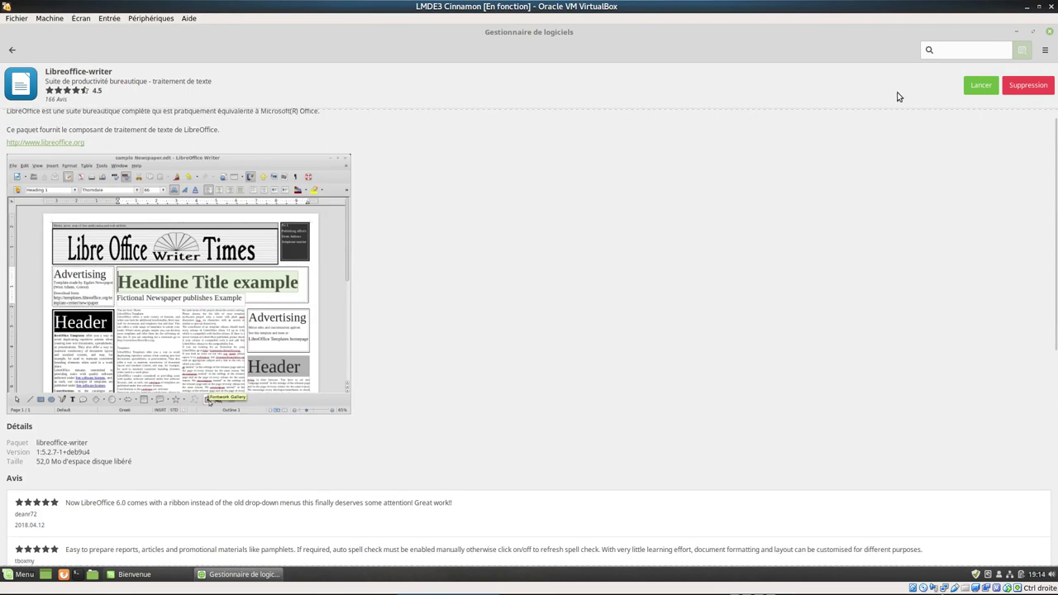
pyautogui.click(981, 88)
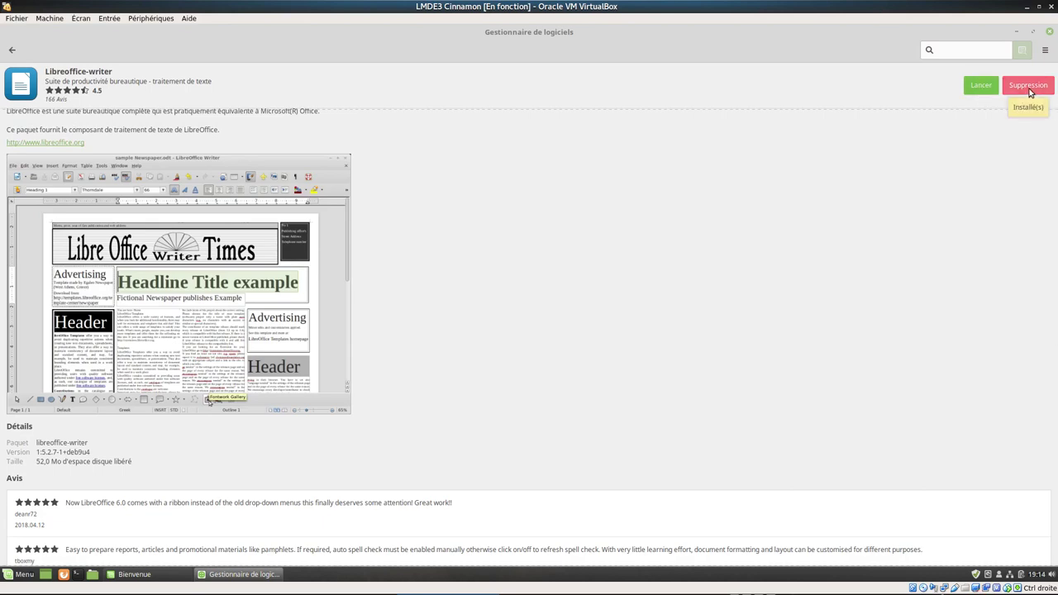
pyautogui.click(10, 52)
# - Open the Multimédia category and browse its Son, Vidéo and Tout filters
pyautogui.click(9, 53)
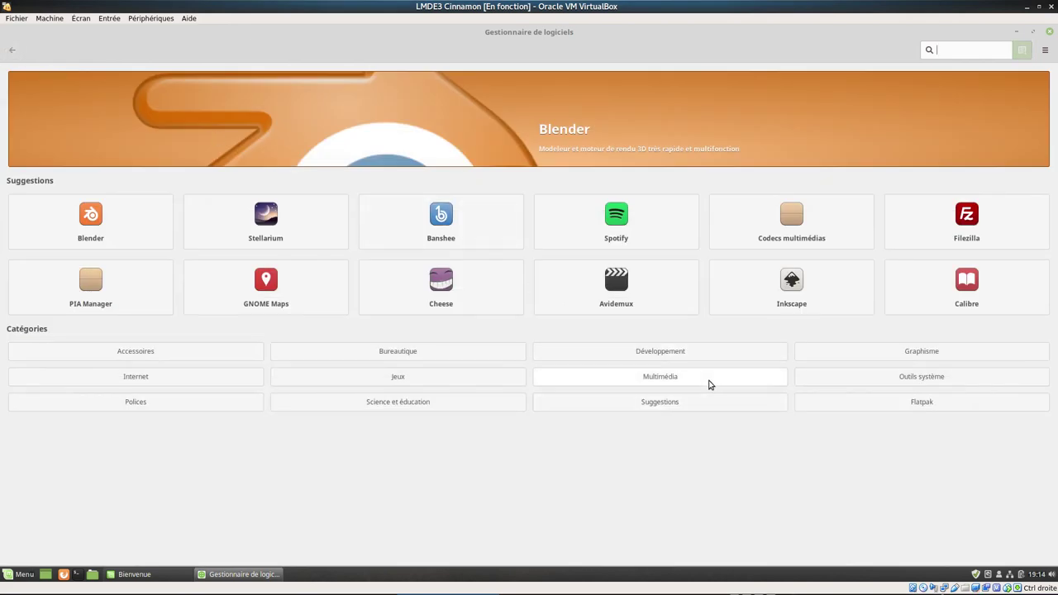
pyautogui.click(709, 385)
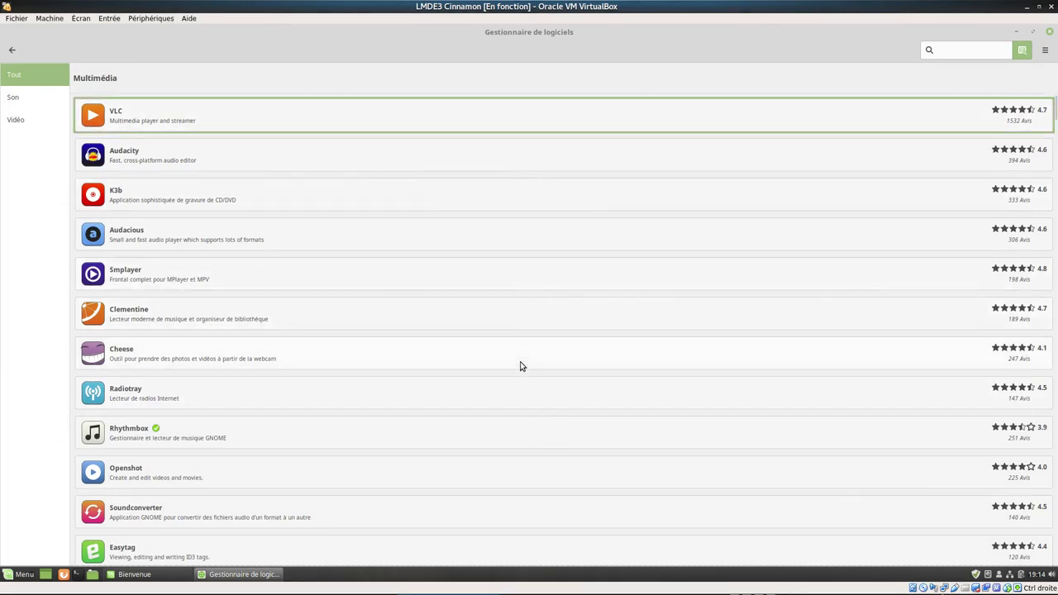
pyautogui.scroll(-20, 510, 427)
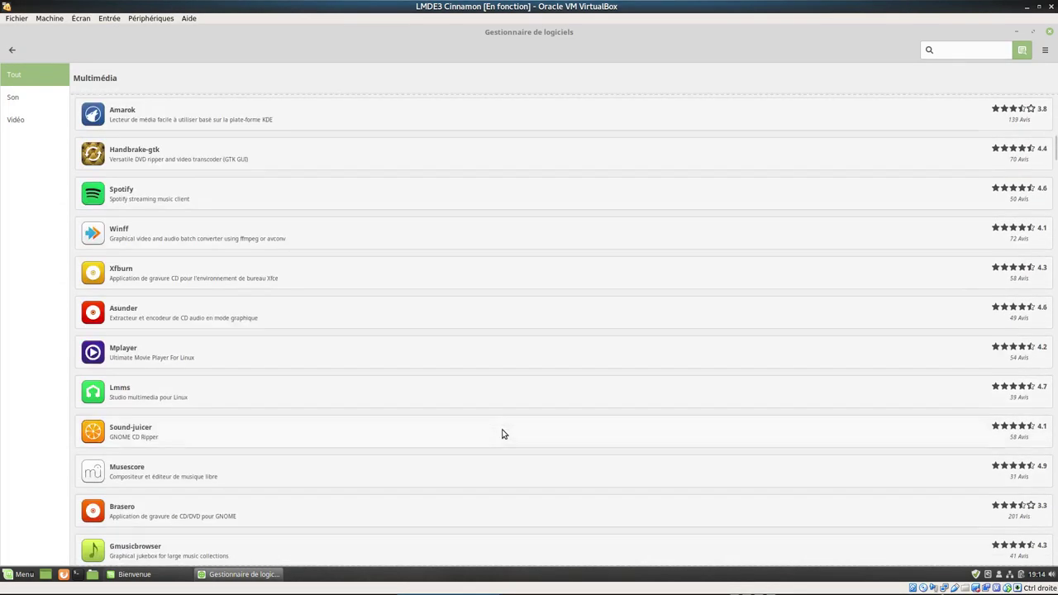
pyautogui.scroll(-8, 502, 432)
pyautogui.scroll(4, 443, 315)
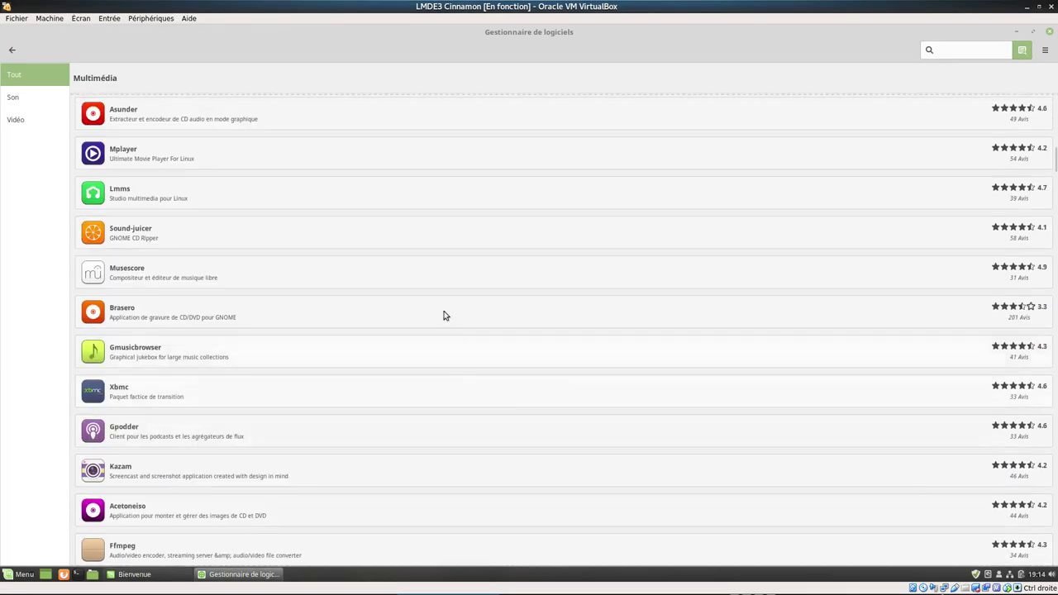
pyautogui.click(41, 100)
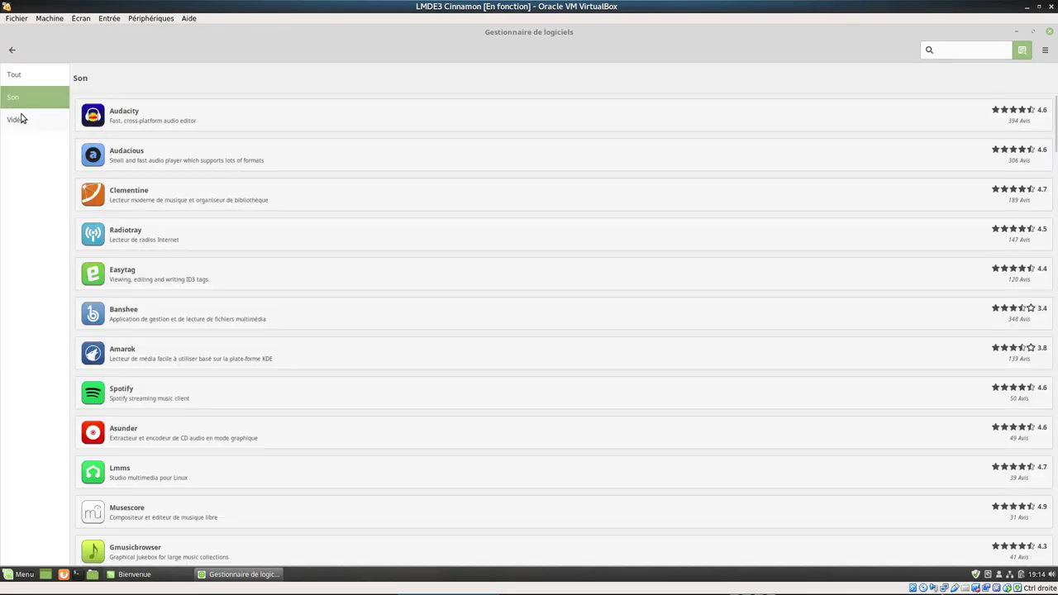
pyautogui.click(22, 118)
pyautogui.click(16, 74)
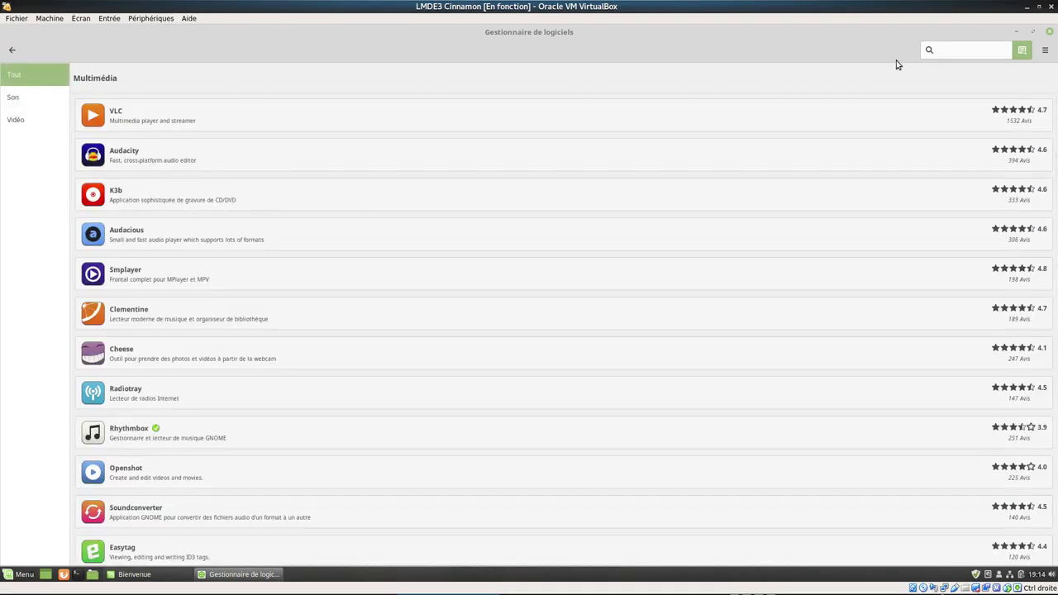
# - Search the Software Manager for "codecs"
pyautogui.press('Tab')
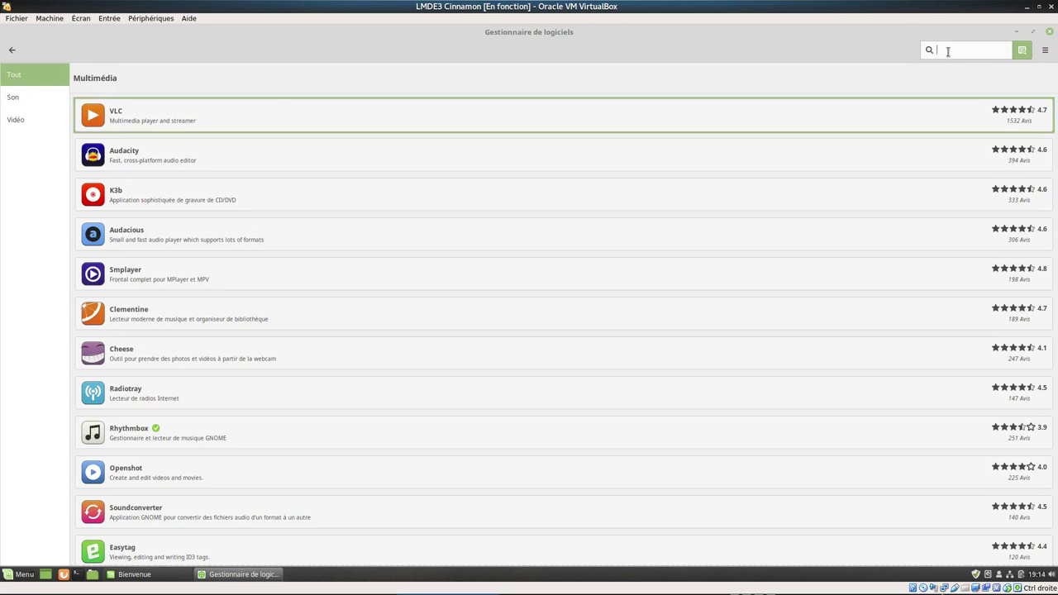
pyautogui.write('code')
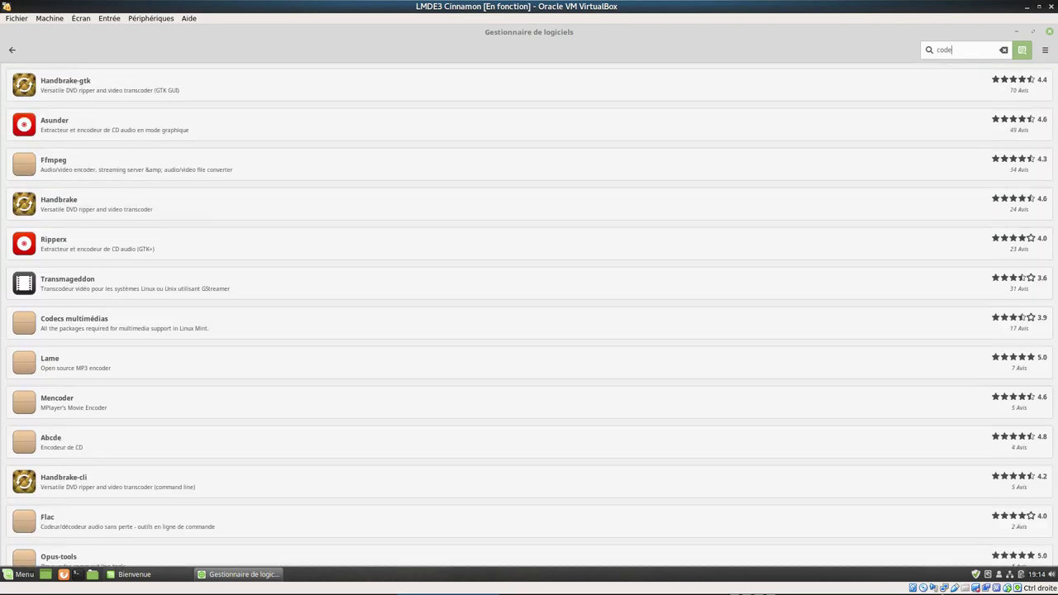
pyautogui.press('Tab')
pyautogui.write('cs')
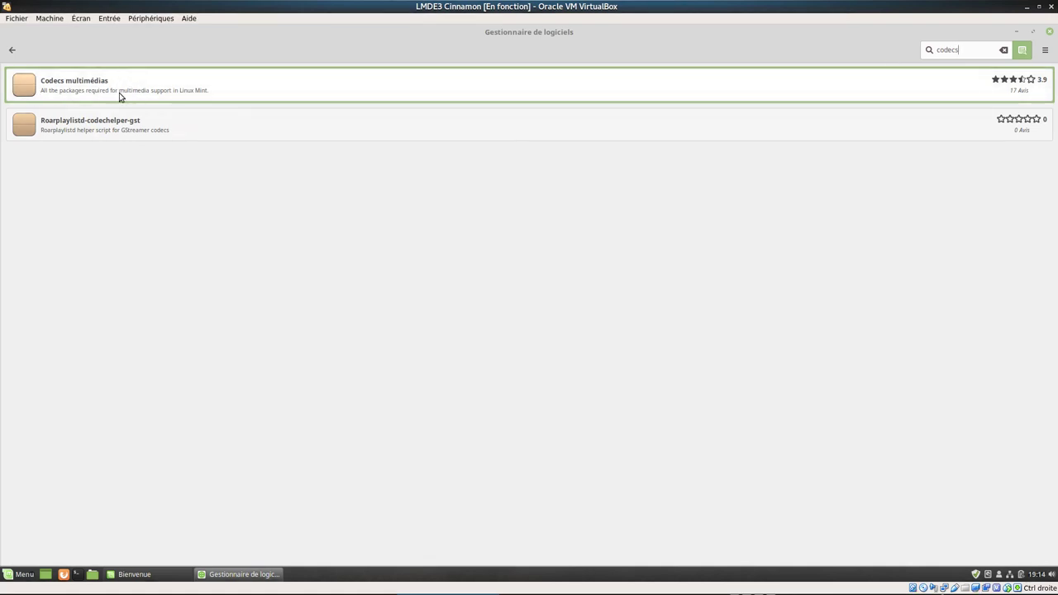
# - Open the Codecs multimédias page and start its installation
pyautogui.click(209, 91)
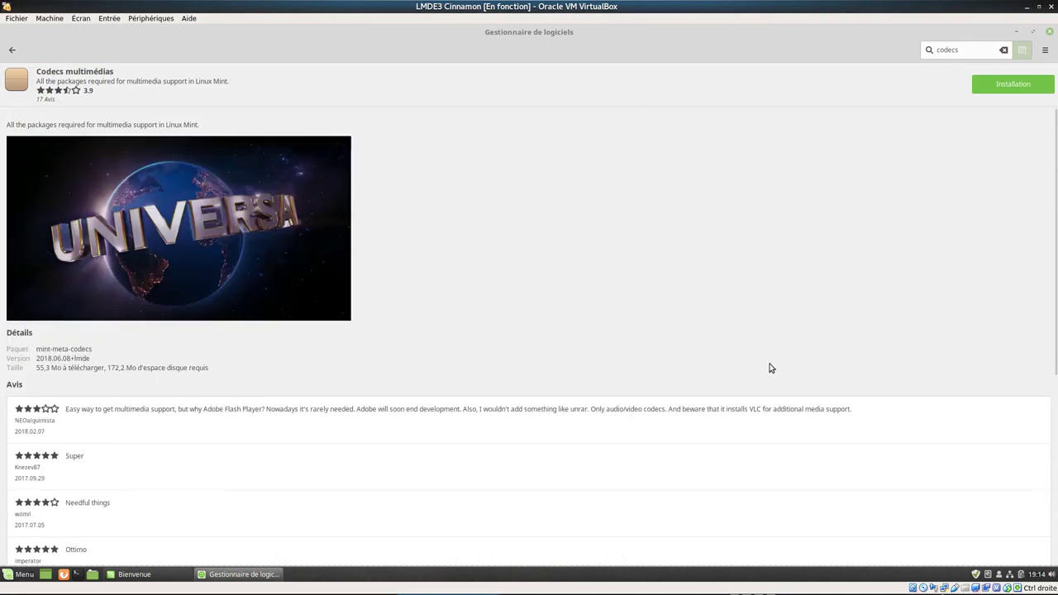
pyautogui.click(1007, 90)
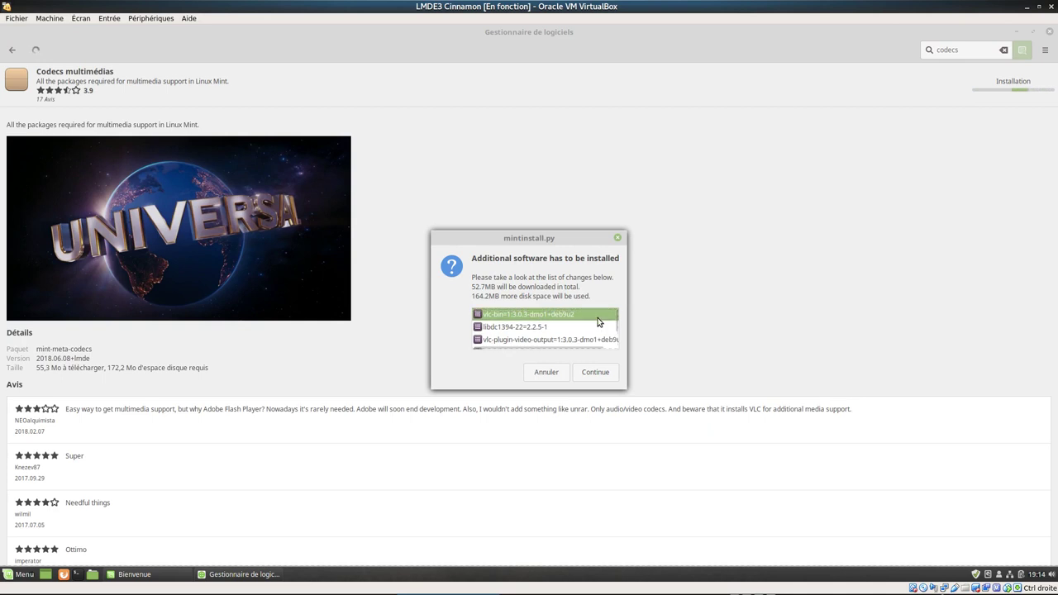
pyautogui.scroll(-5, 599, 322)
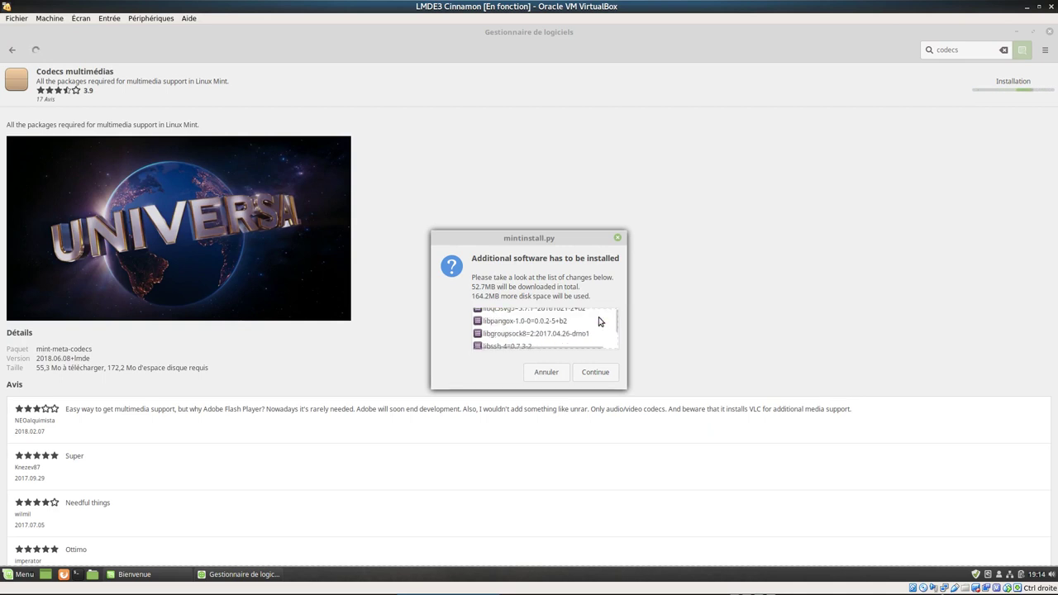
pyautogui.click(163, 580)
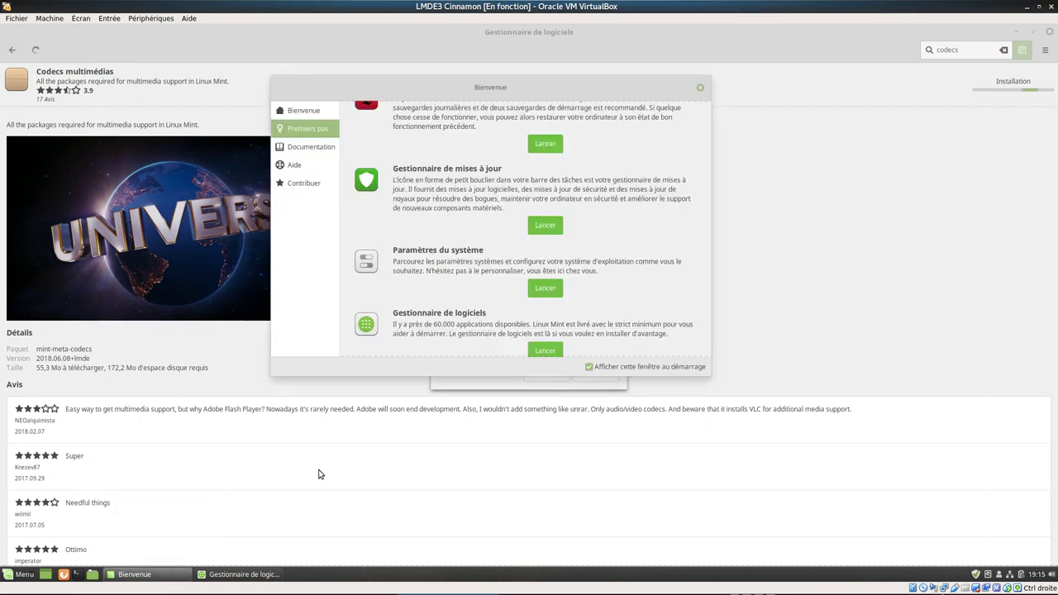
pyautogui.scroll(1, 576, 262)
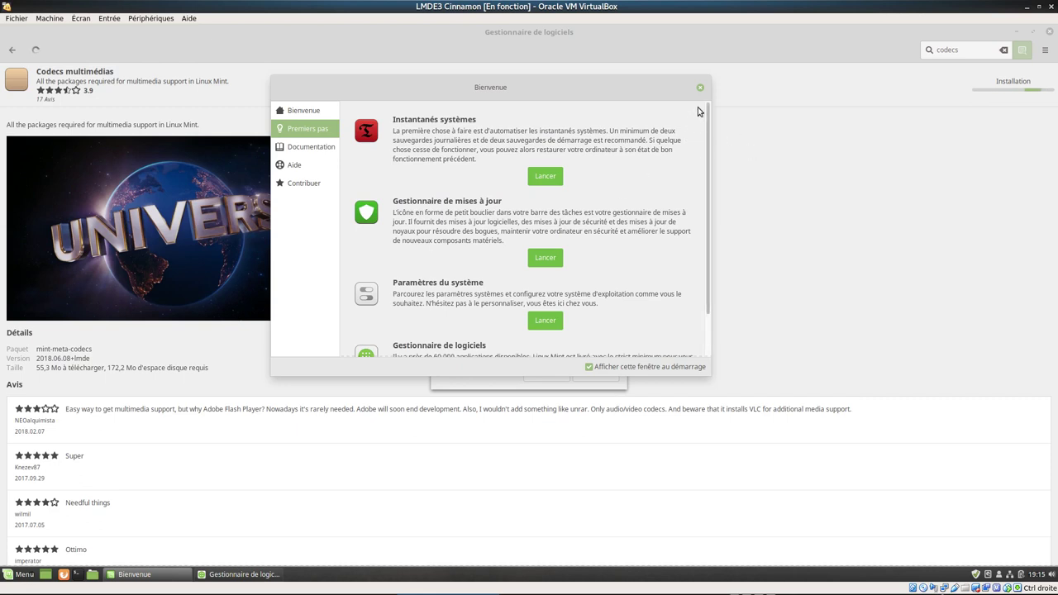
pyautogui.click(855, 234)
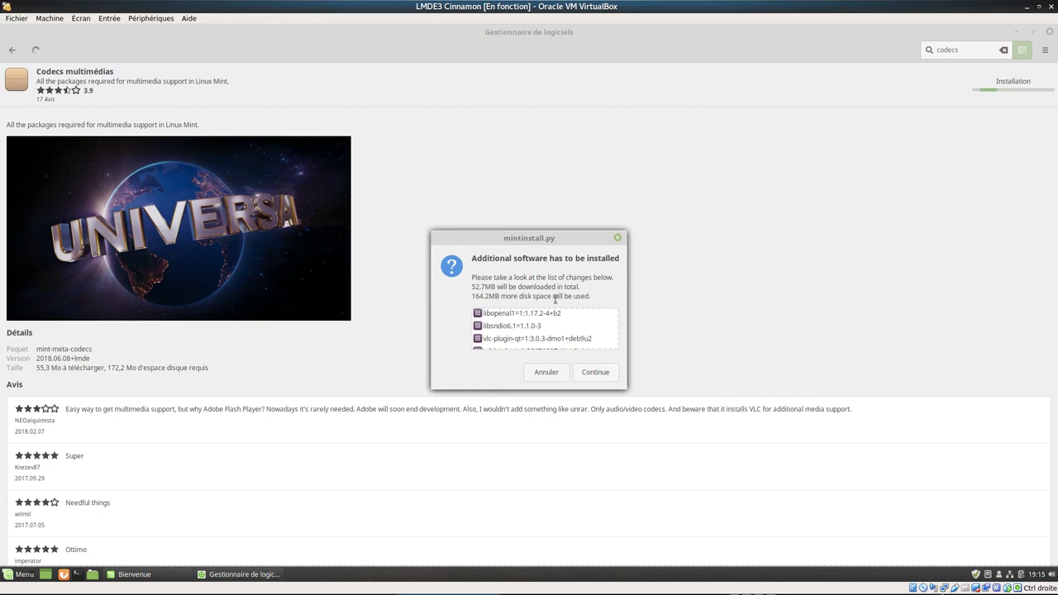
# - Accept the additional packages, authenticate with the admin password, and confirm the codec install
pyautogui.click(593, 378)
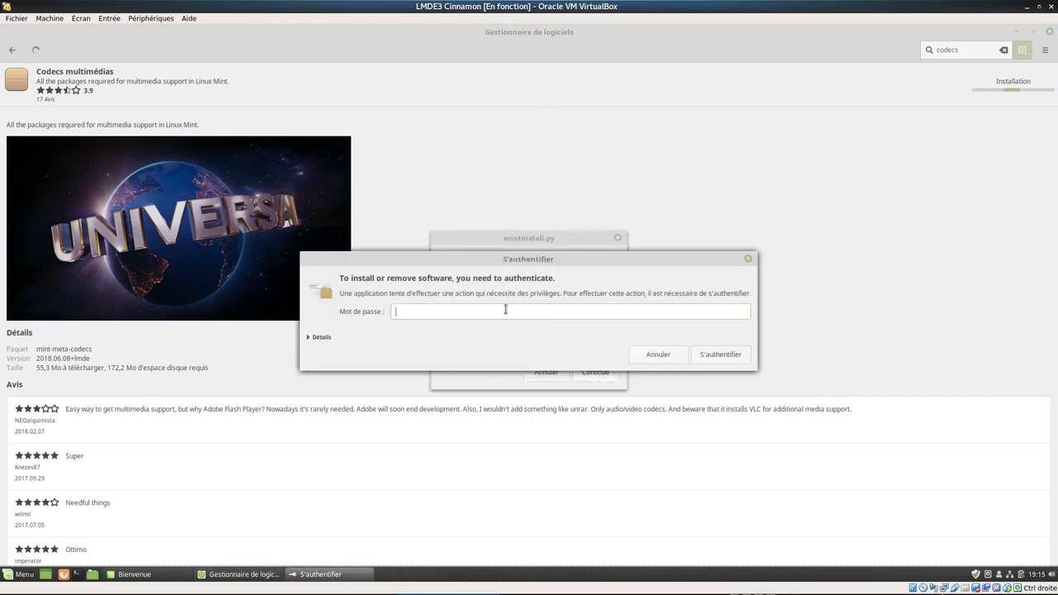
pyautogui.write('•••••••')
pyautogui.press('Return')
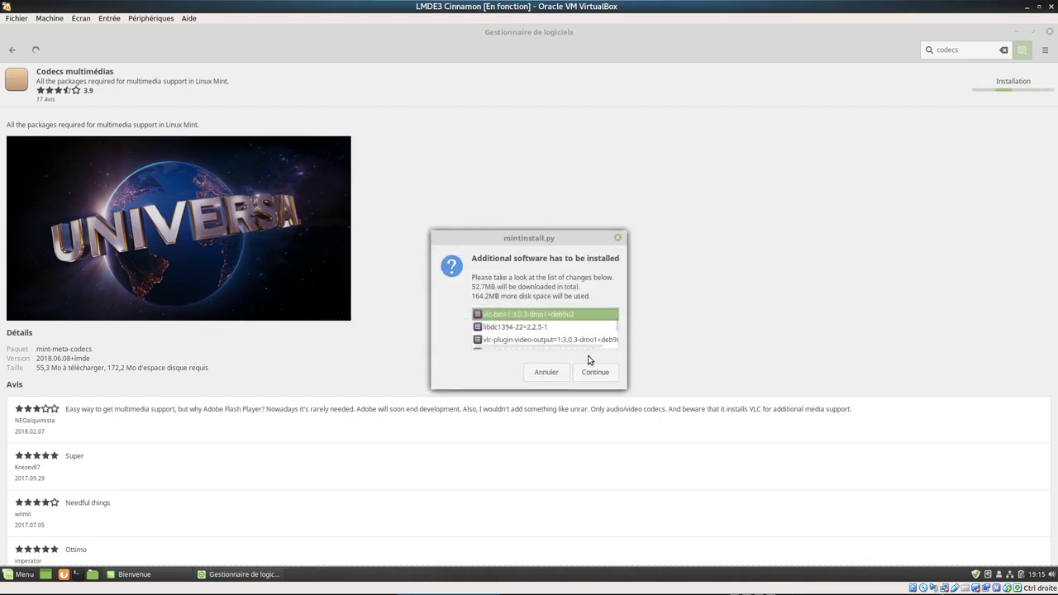
pyautogui.moveTo(563, 238); pyautogui.dragTo(568, 149)
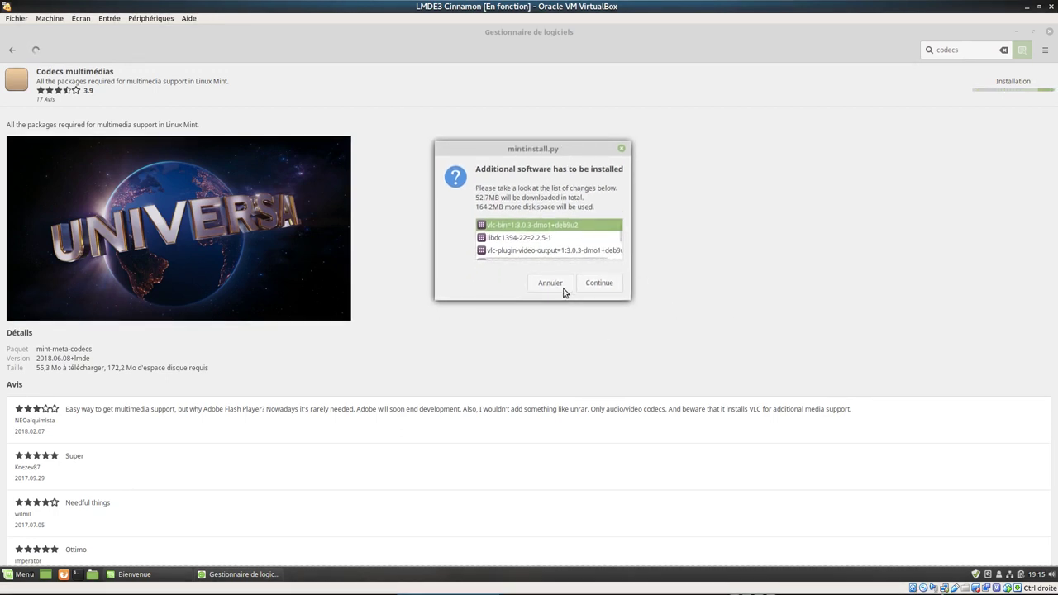
pyautogui.click(596, 283)
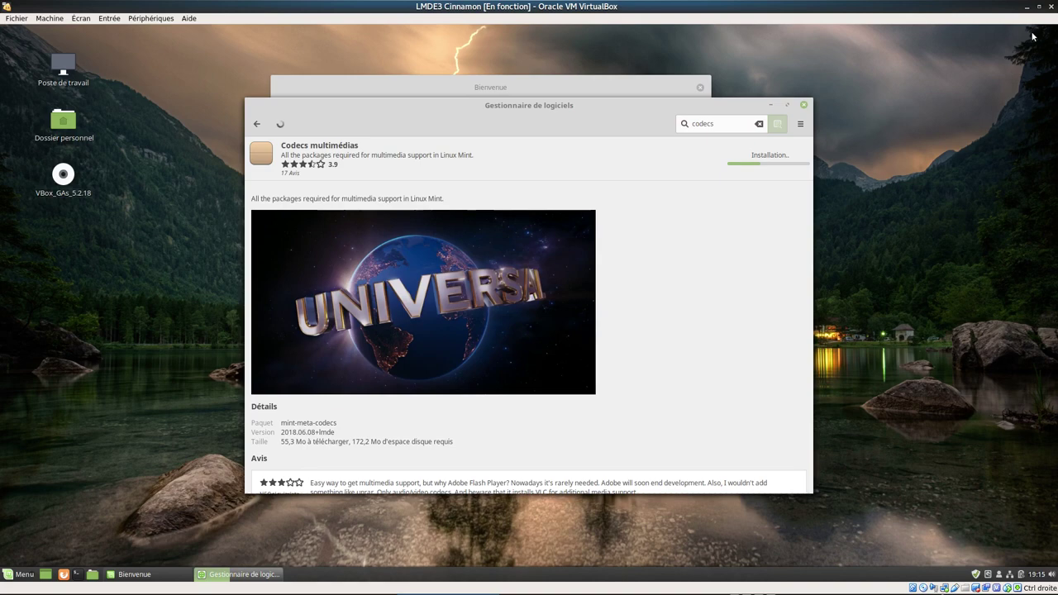
# - Unmaximize the Software Manager and move it down and to the right
pyautogui.click(1033, 31)
pyautogui.moveTo(576, 106); pyautogui.dragTo(799, 170)
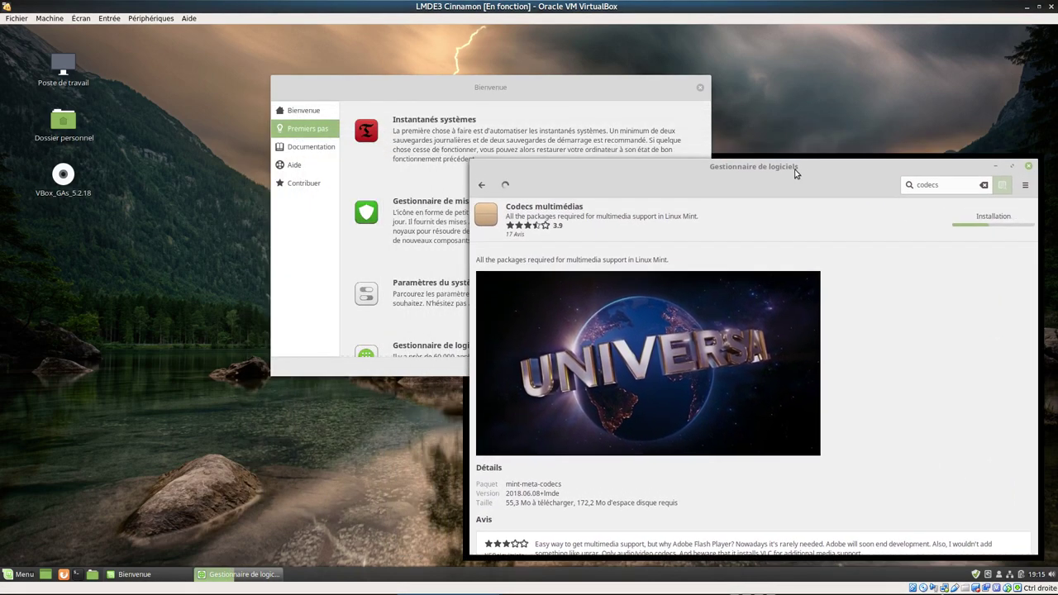
# - Launch LibreOffice from the Bureautique section of the Cinnamon Menu
pyautogui.click(20, 579)
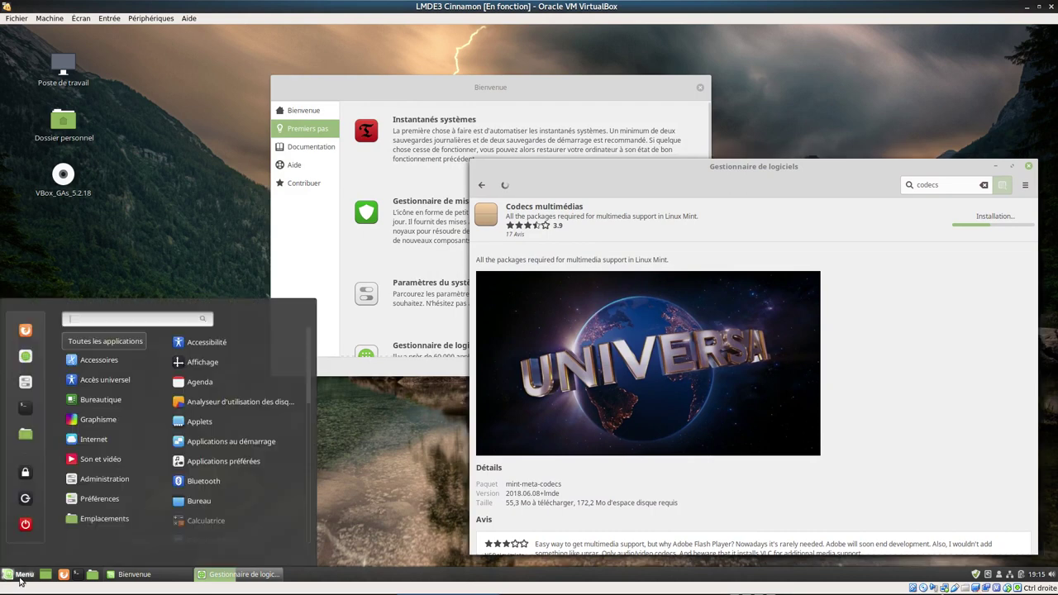
pyautogui.moveTo(135, 406)
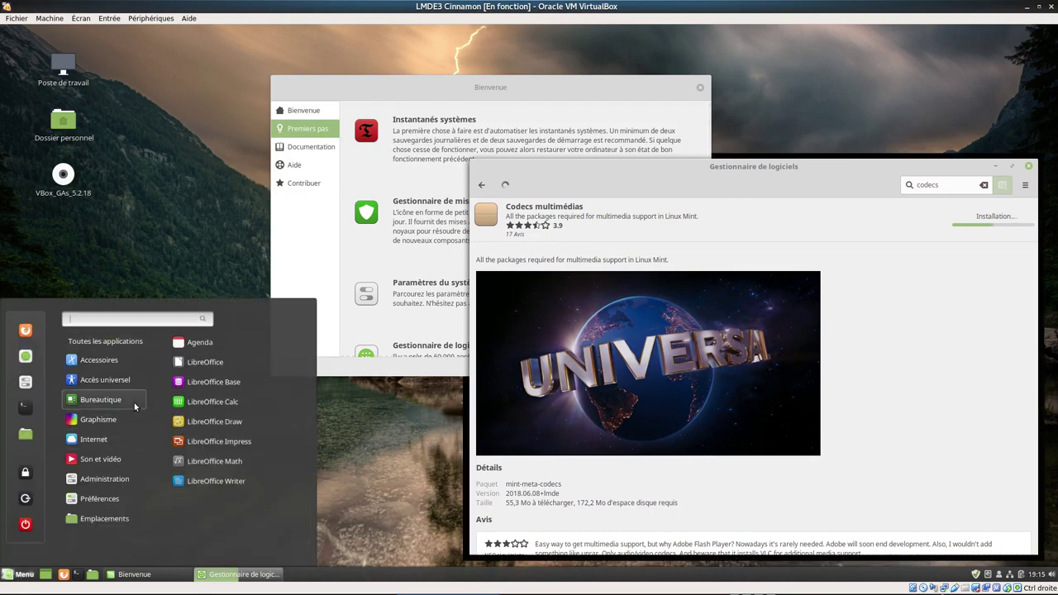
pyautogui.click(209, 363)
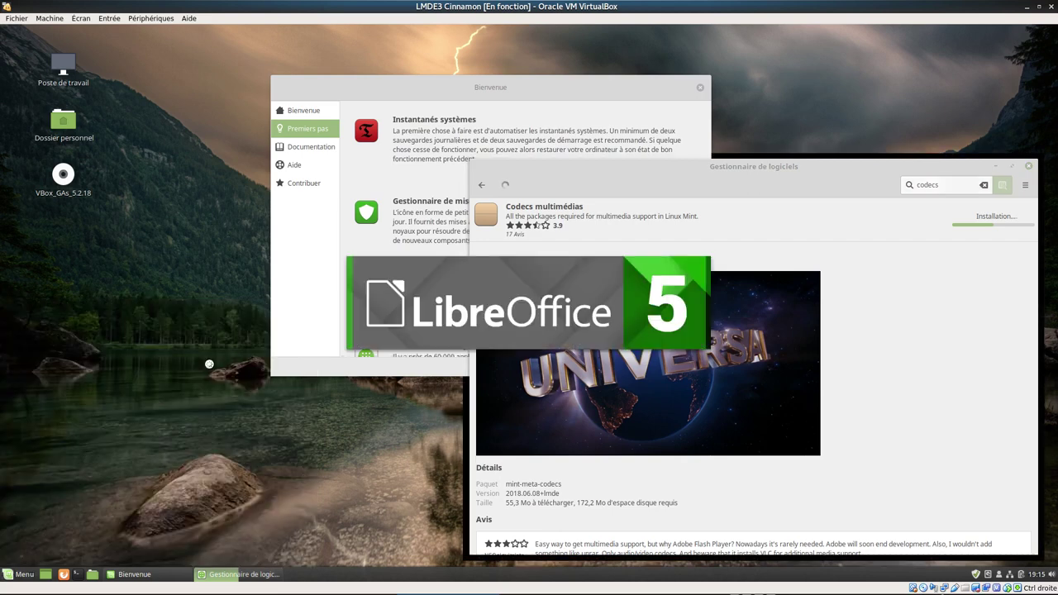
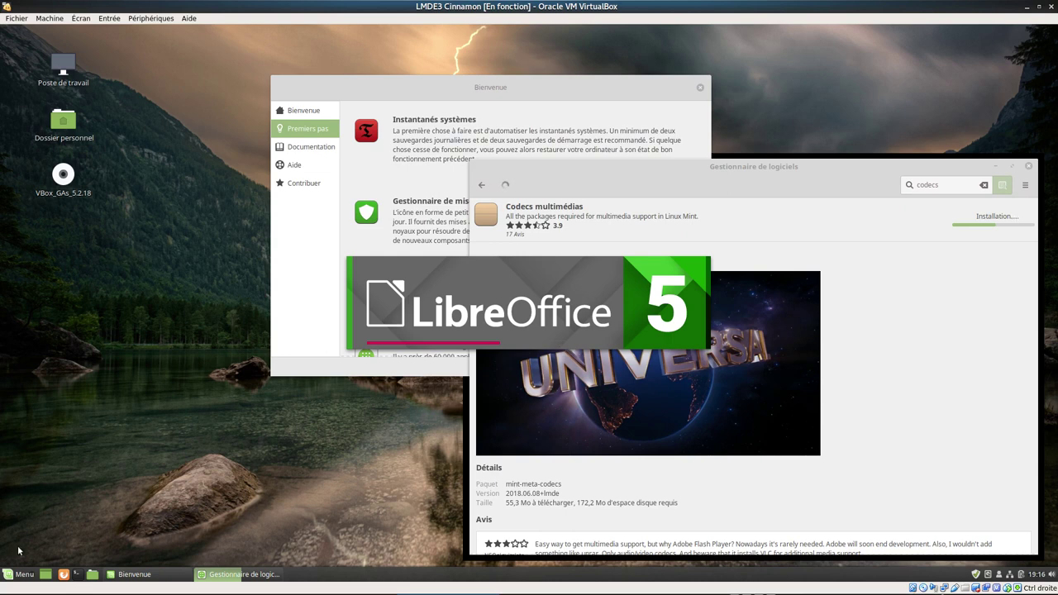
# - Launch Moniteur système with a 'mo' menu search, view its Ressources graphs, then minimize it
pyautogui.click(20, 573)
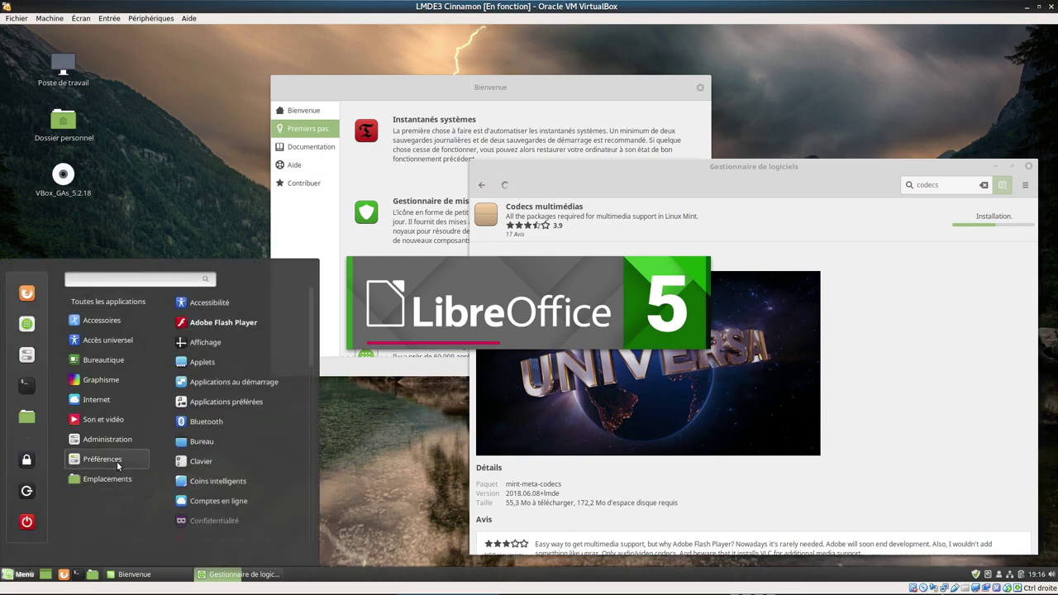
pyautogui.scroll(-5, 212, 466)
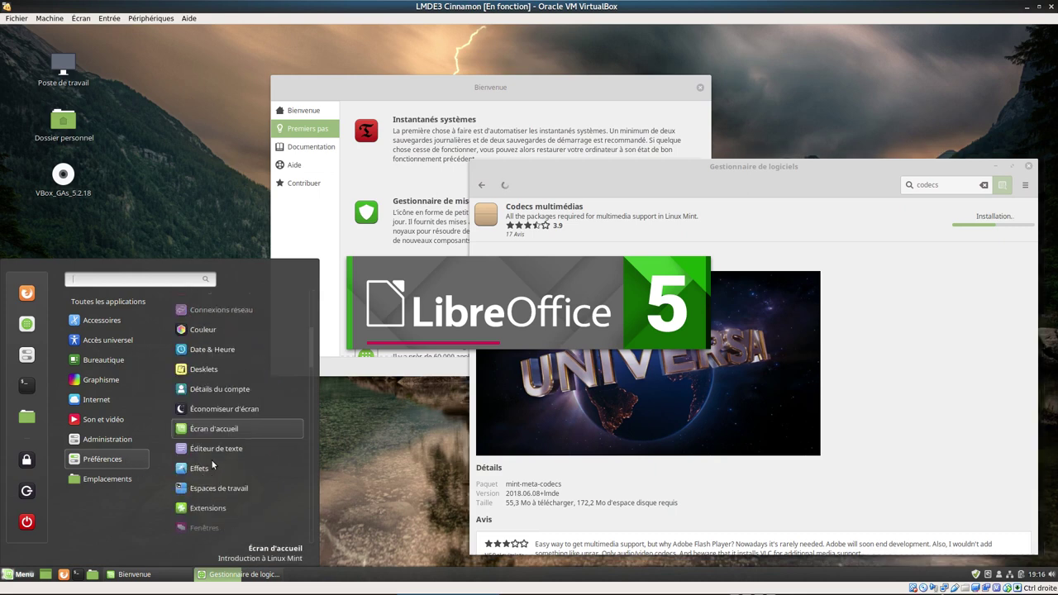
pyautogui.scroll(-10, 211, 466)
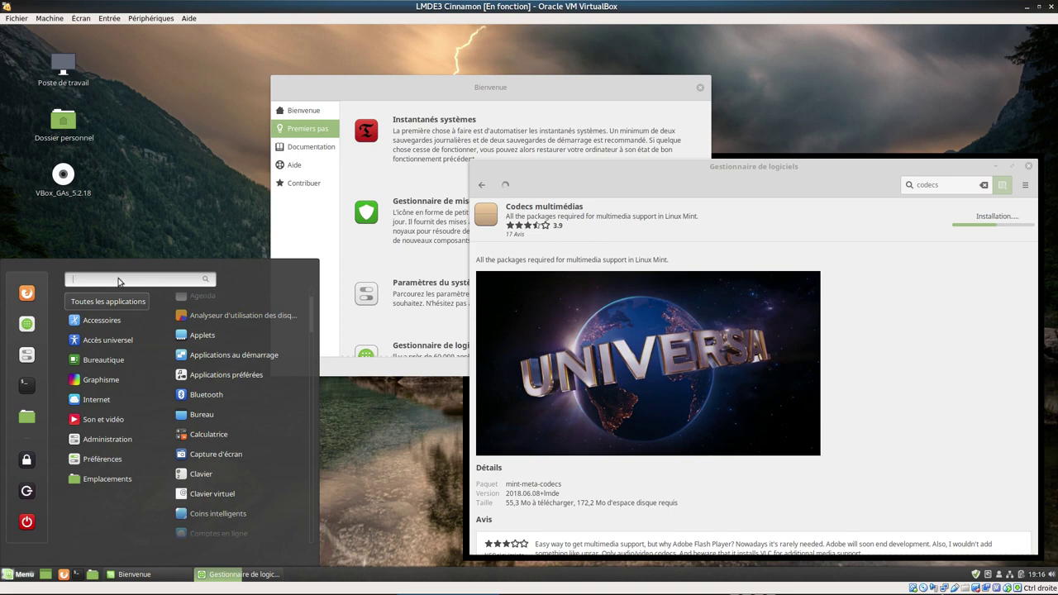
pyautogui.write('mo')
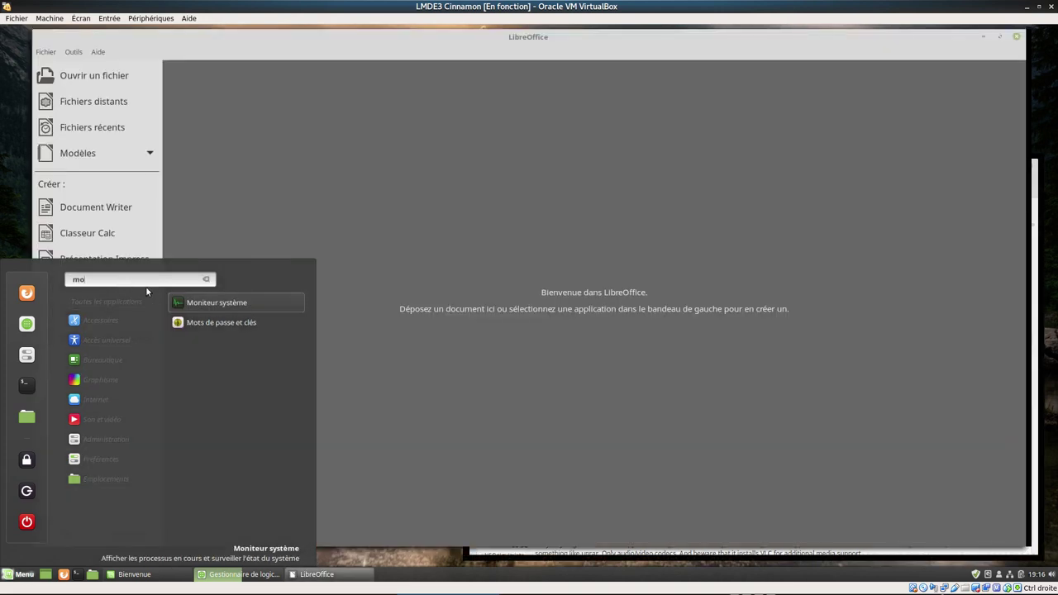
pyautogui.click(194, 306)
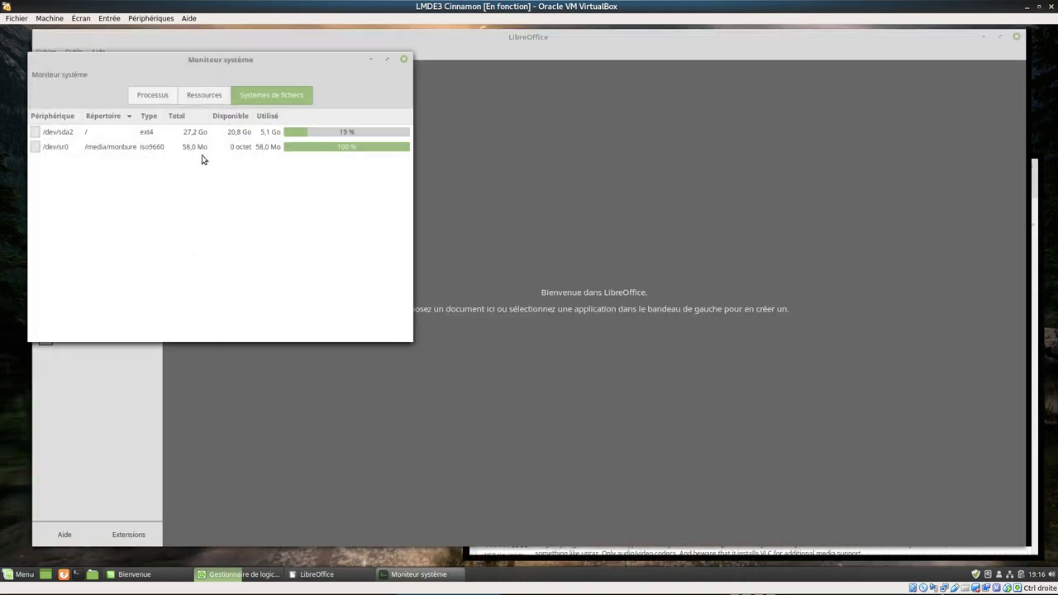
pyautogui.click(199, 97)
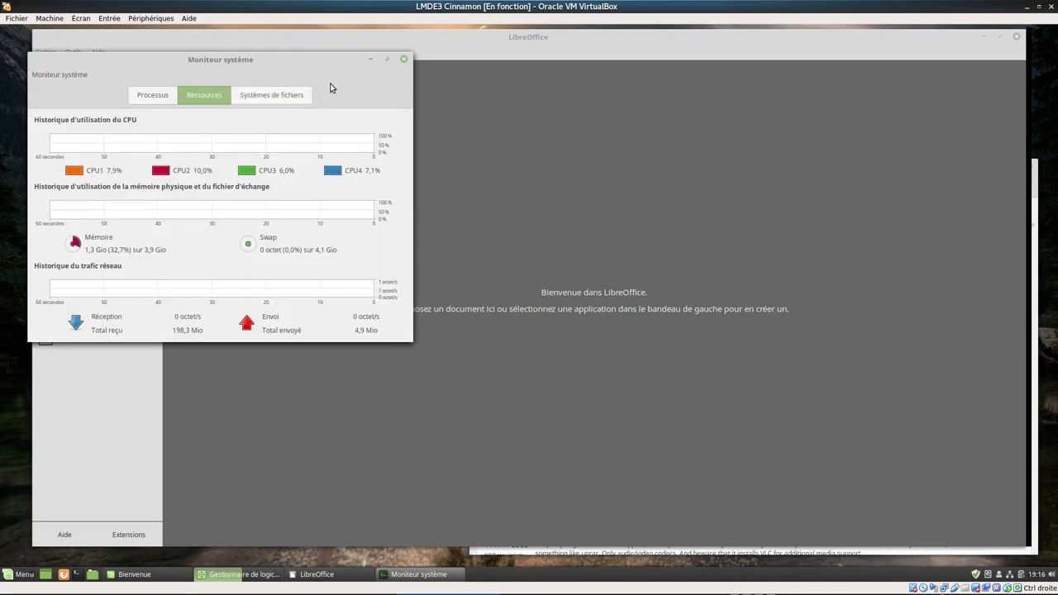
pyautogui.click(370, 59)
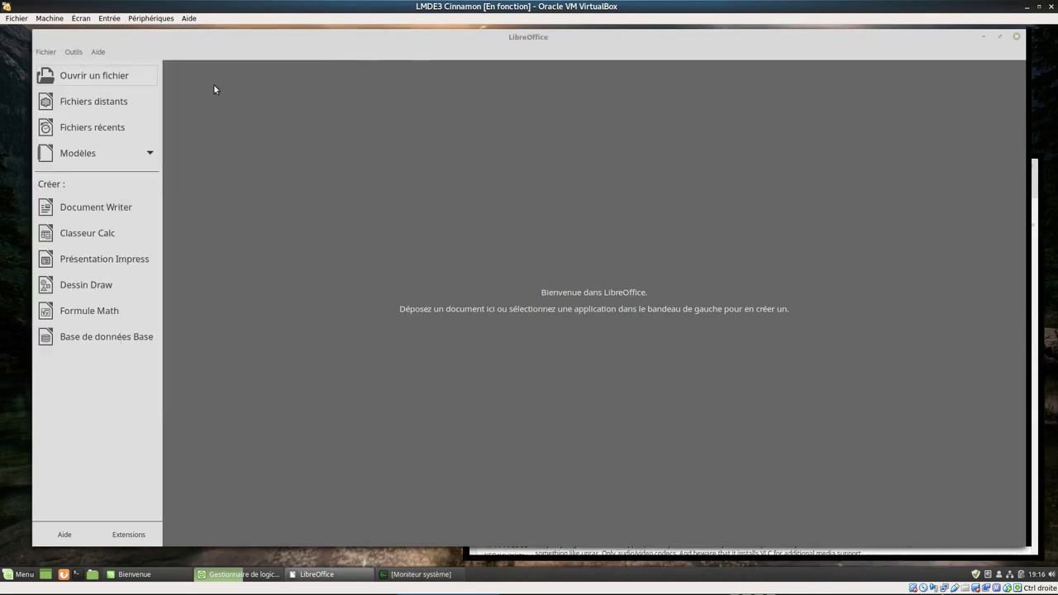
# - Confirm LibreOffice version 5.2.7.2 in its About window, then close the Start Center
pyautogui.click(98, 52)
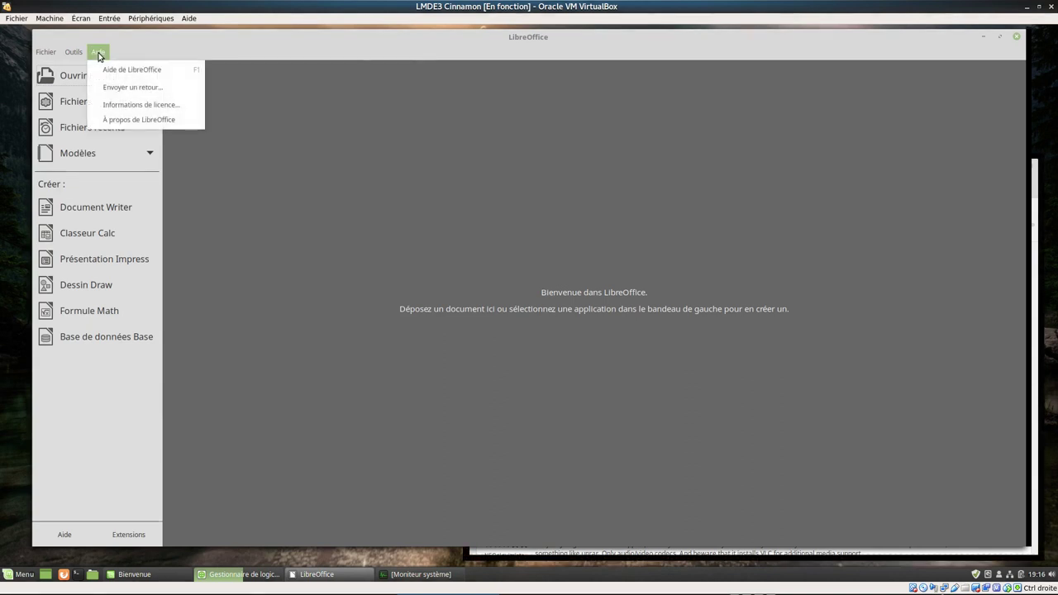
pyautogui.click(161, 122)
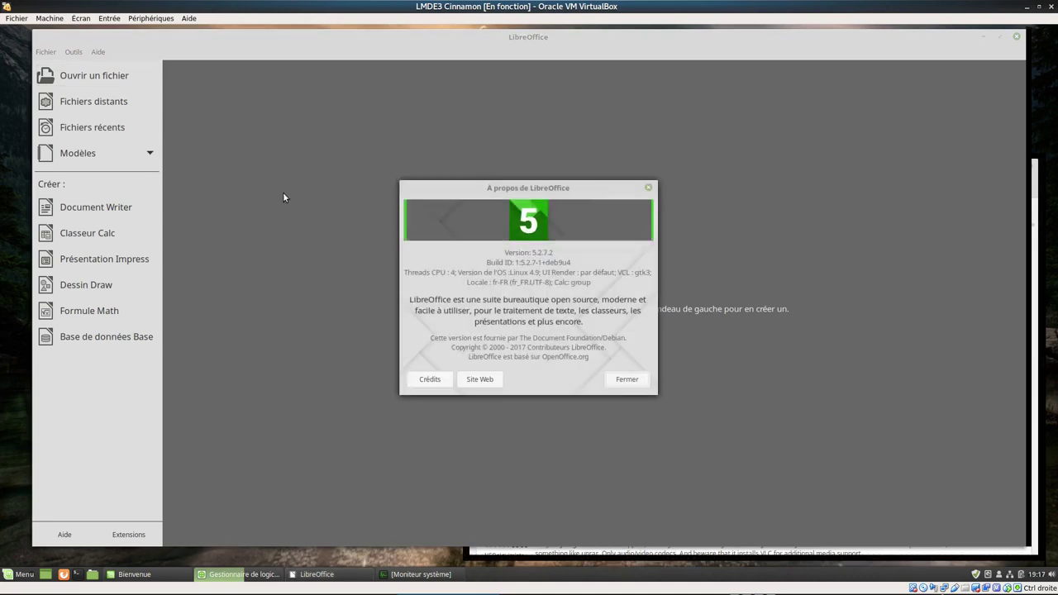
pyautogui.click(638, 379)
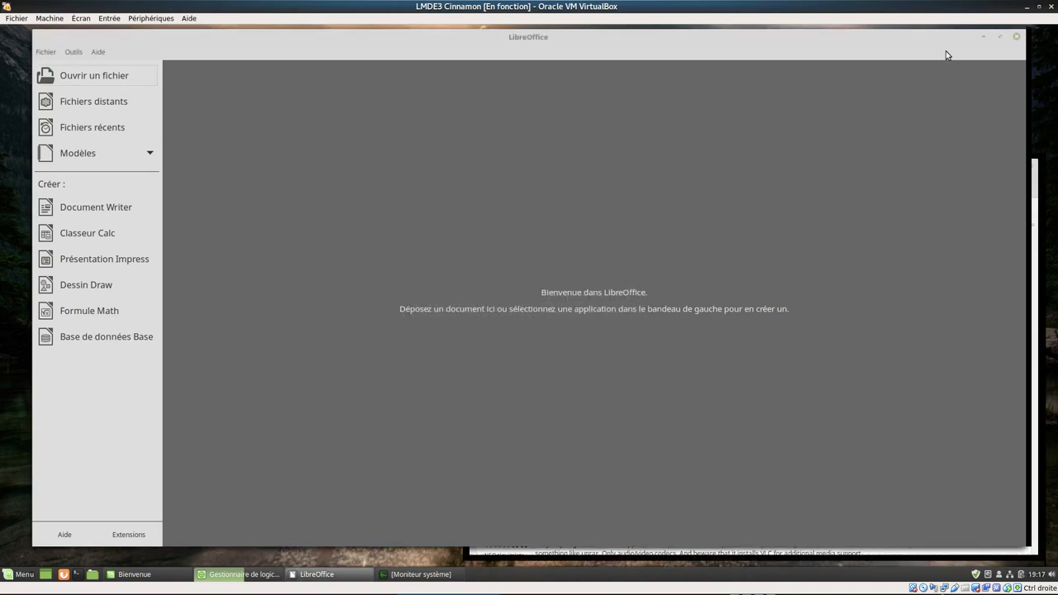
pyautogui.click(1017, 37)
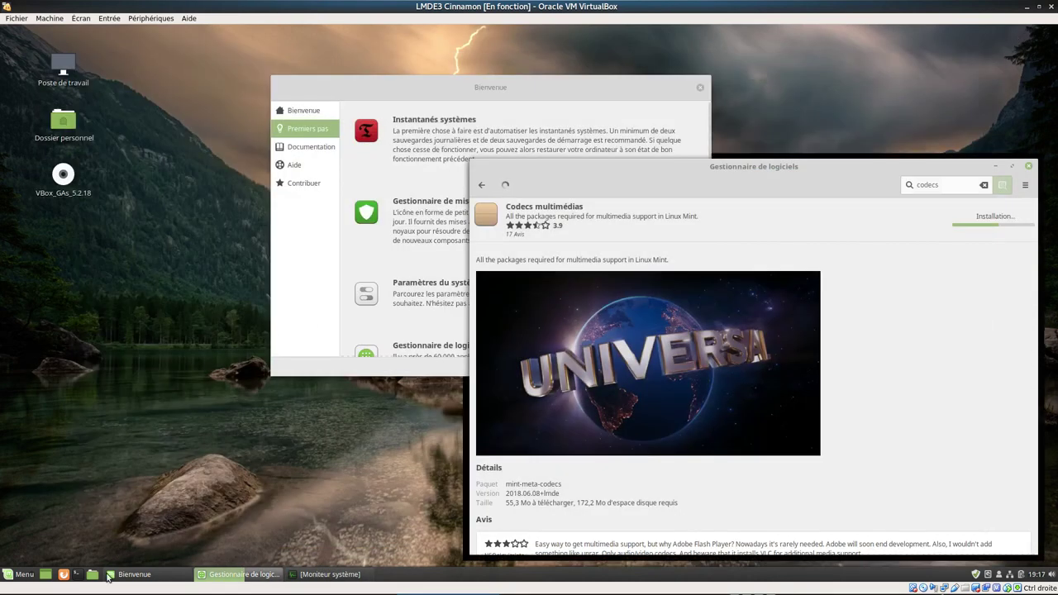
# - Start Éditeur d'image GIMP from the Graphisme category, then restore and re-minimize System Monitor
pyautogui.click(25, 574)
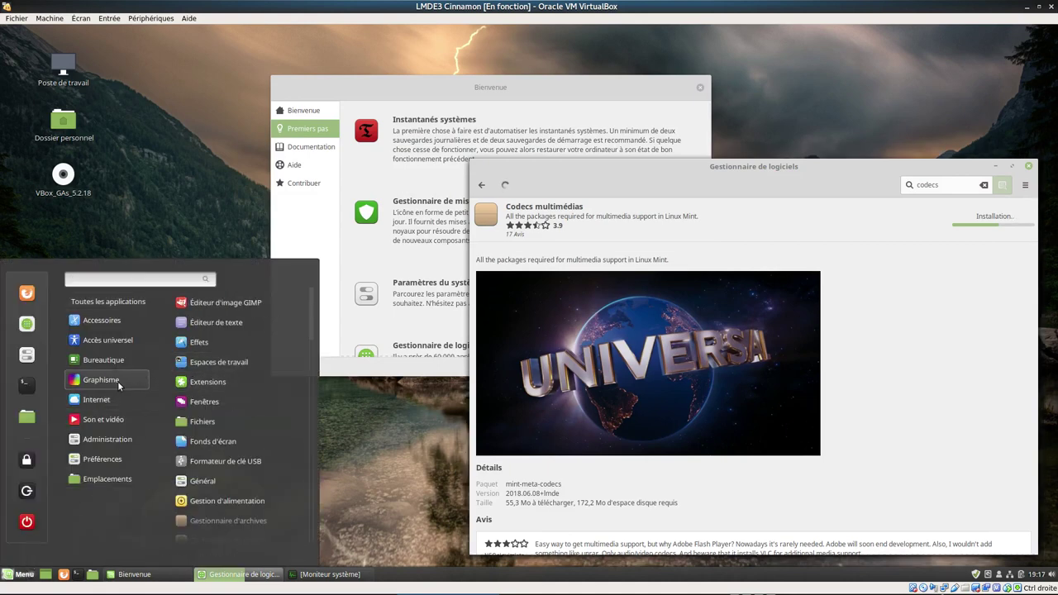
pyautogui.scroll(-8, 221, 422)
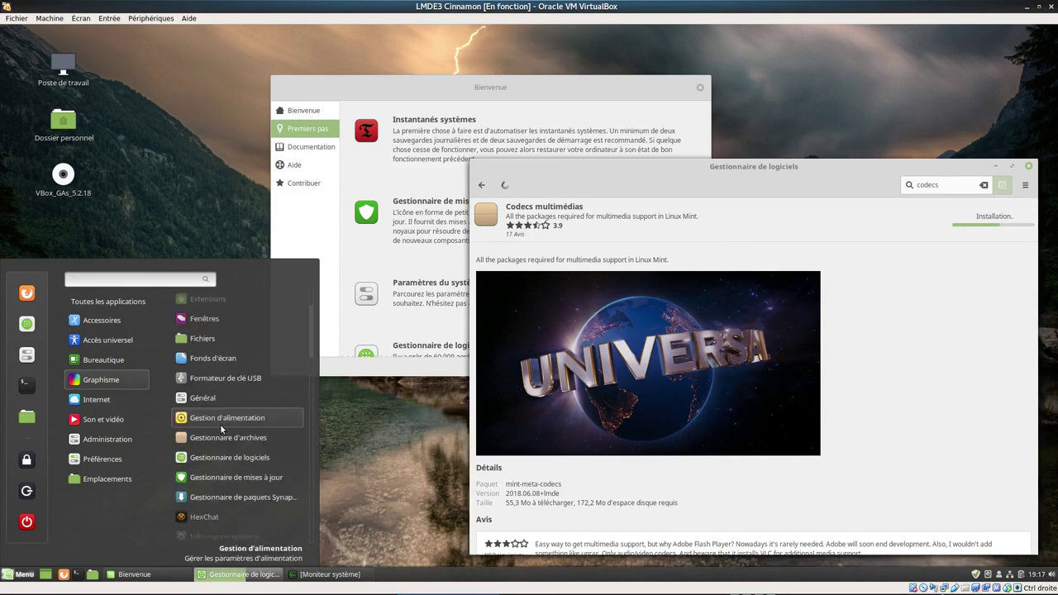
pyautogui.moveTo(103, 384)
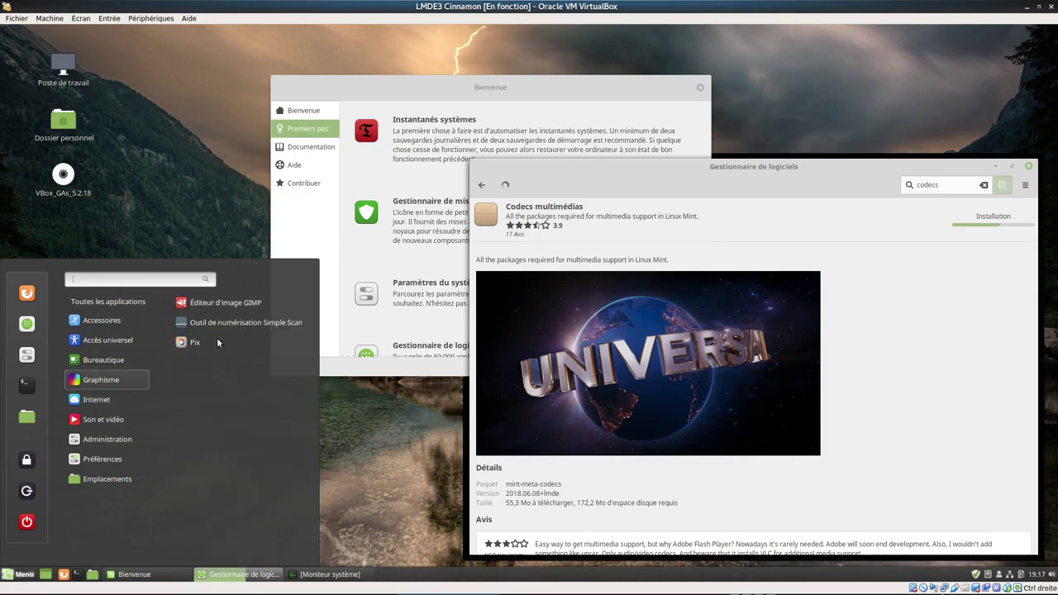
pyautogui.click(208, 302)
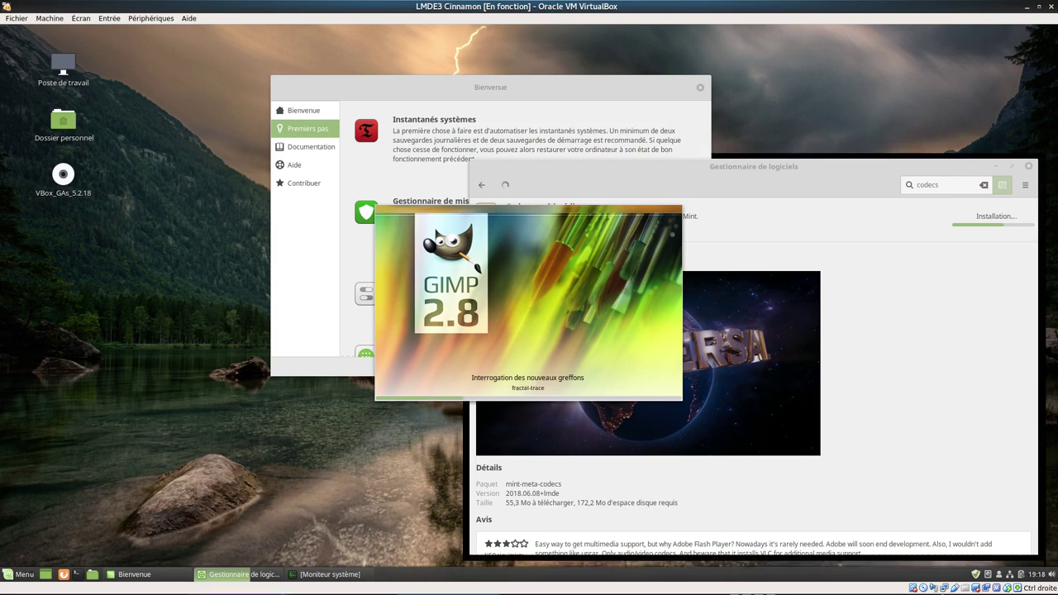
pyautogui.click(327, 576)
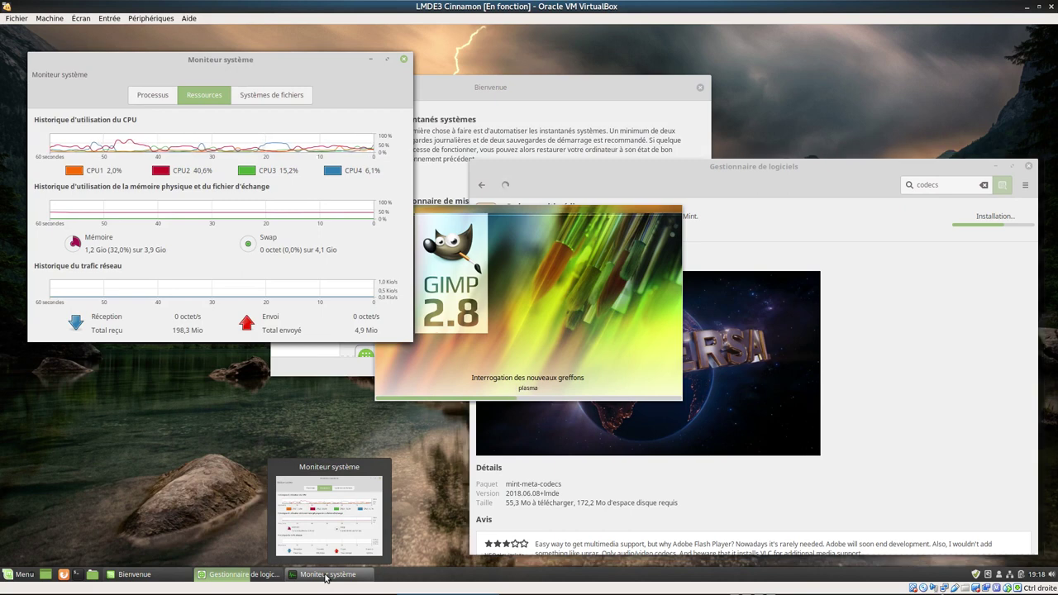
pyautogui.click(371, 59)
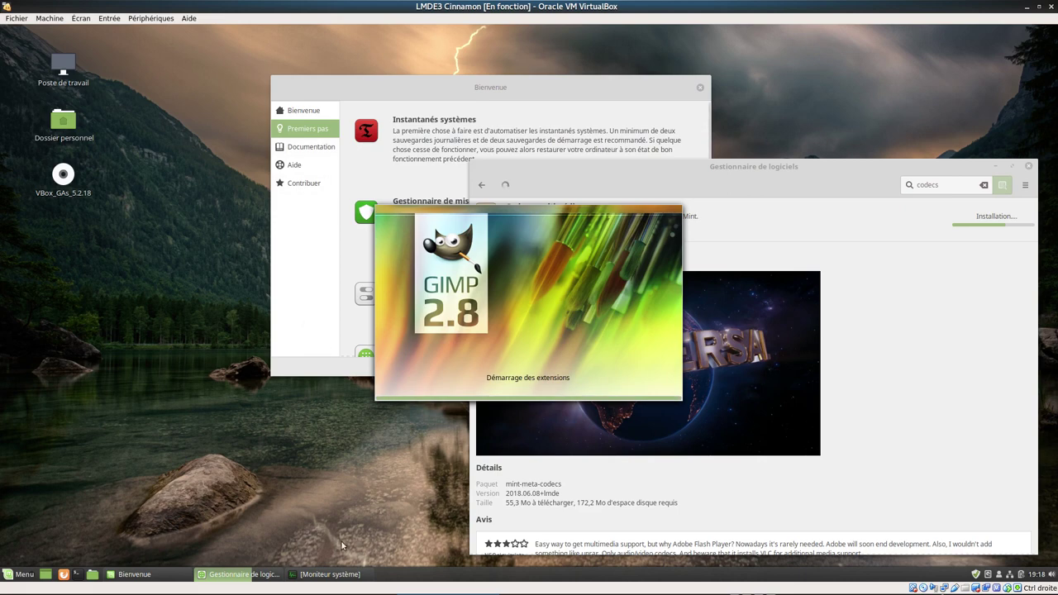
# - Bring GIMP forward and confirm version 2.8.18 in its About window
pyautogui.click(342, 574)
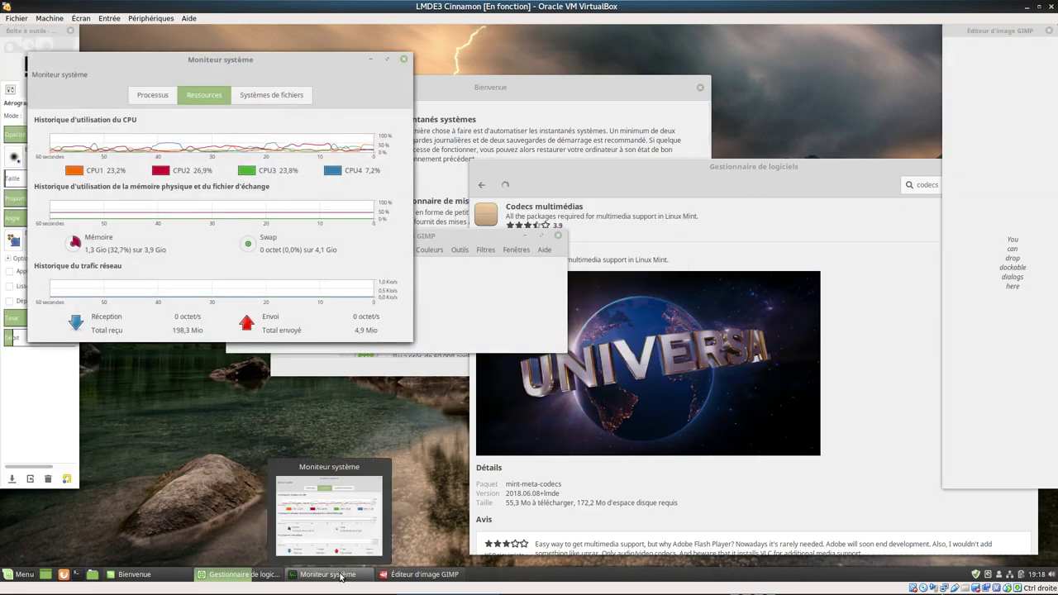
pyautogui.click(340, 575)
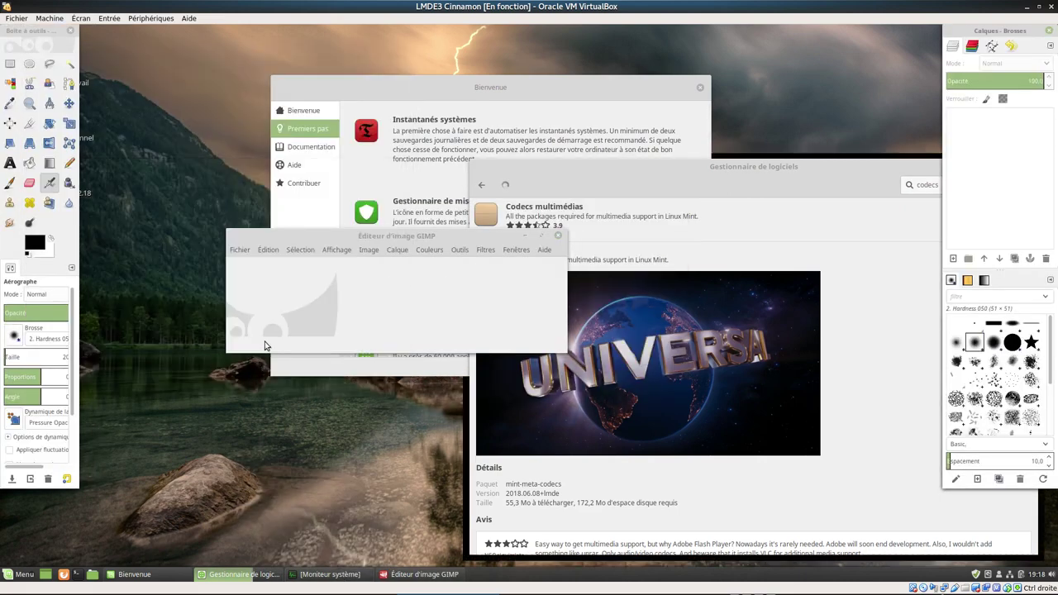
pyautogui.click(544, 251)
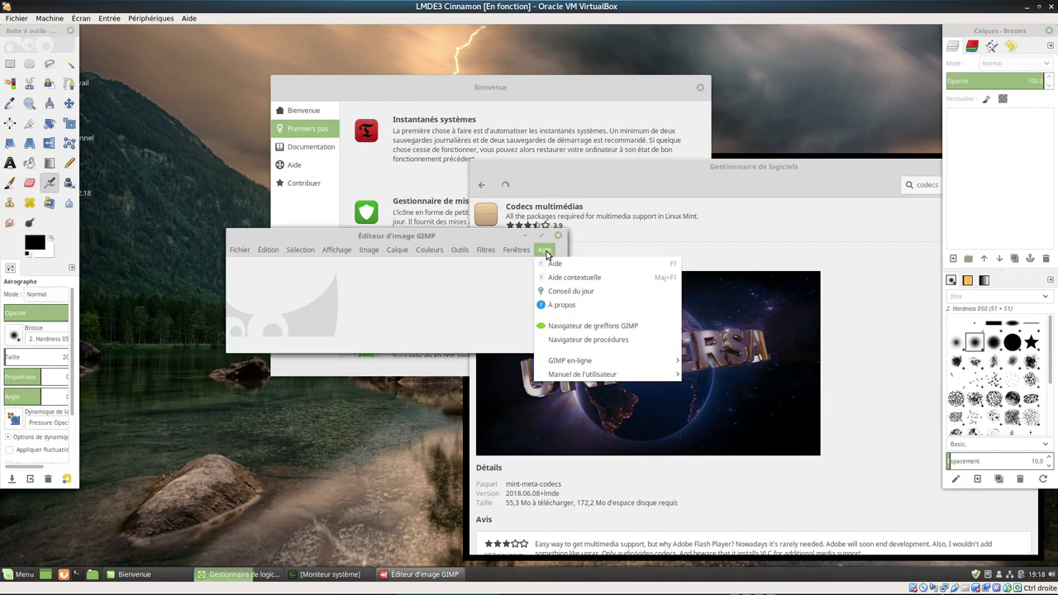
pyautogui.click(592, 307)
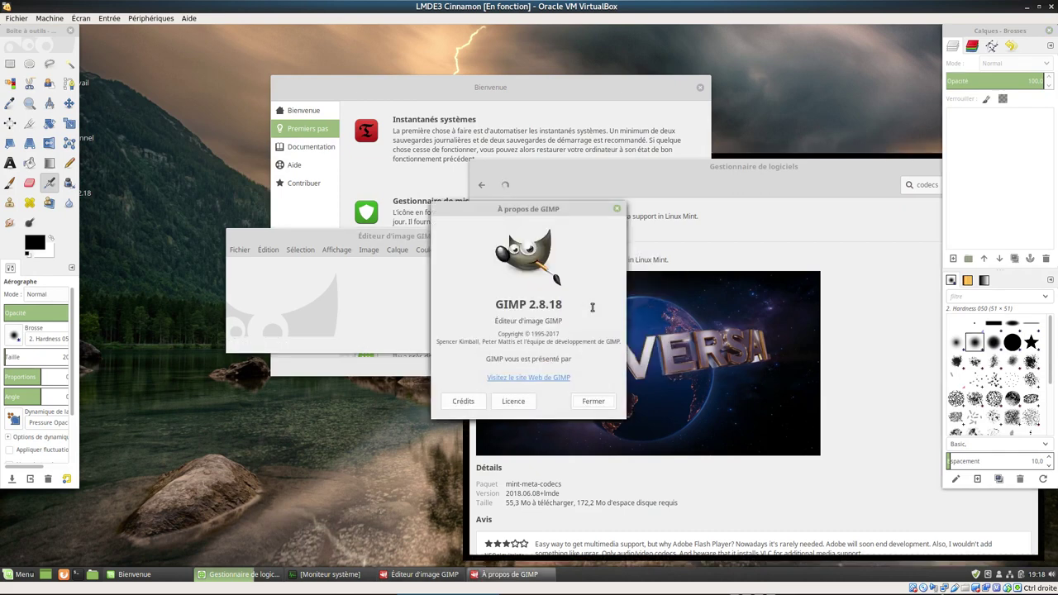
pyautogui.click(592, 403)
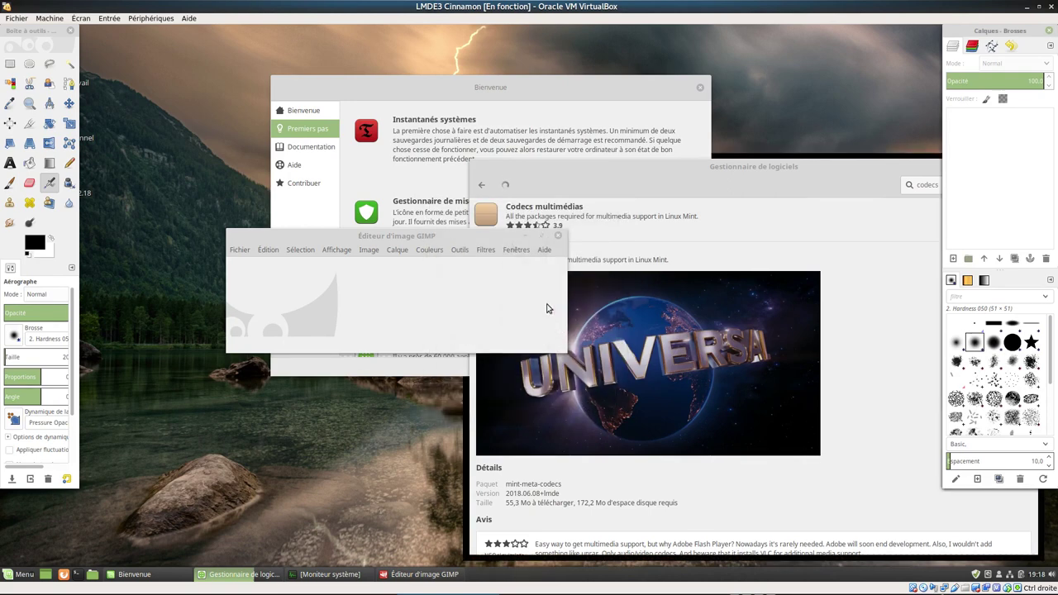
# - Switch GIMP to single-window mode and quit it
pyautogui.click(514, 250)
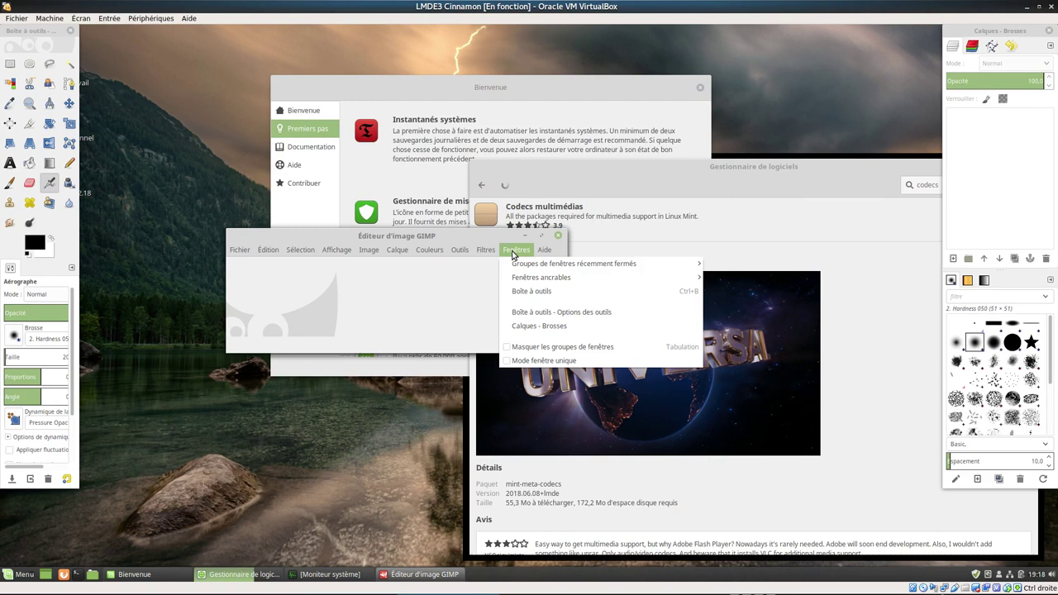
pyautogui.click(533, 362)
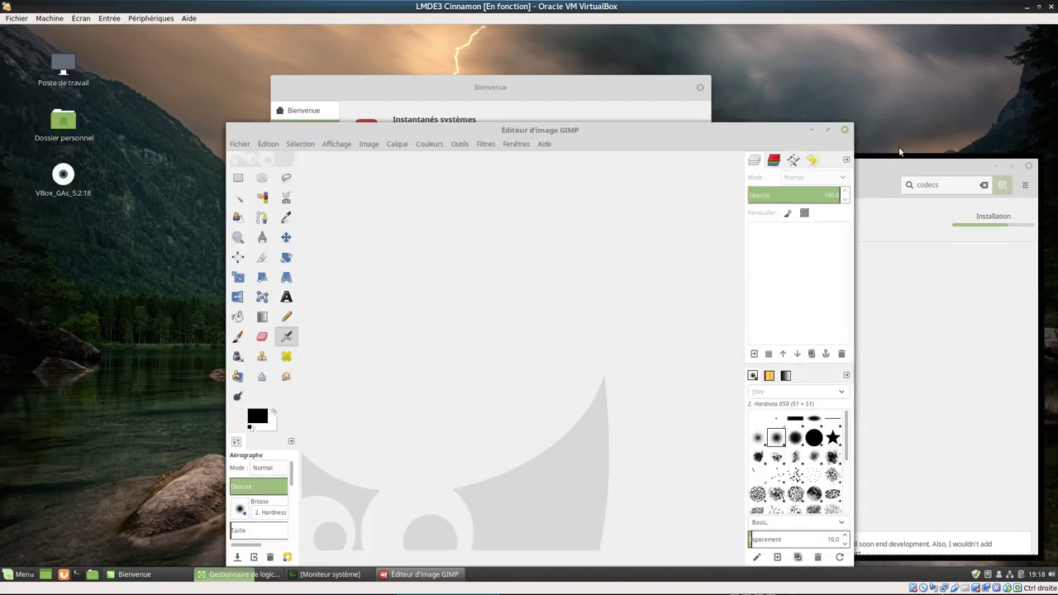
pyautogui.click(845, 131)
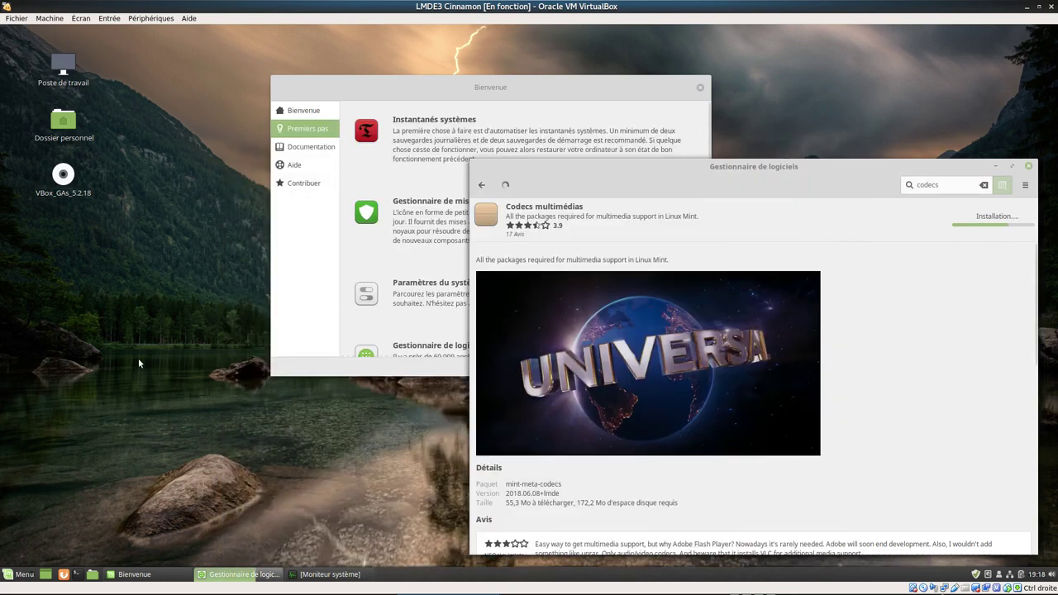
# - Launch Simple Scan from the Accès universel menu category
pyautogui.click(21, 574)
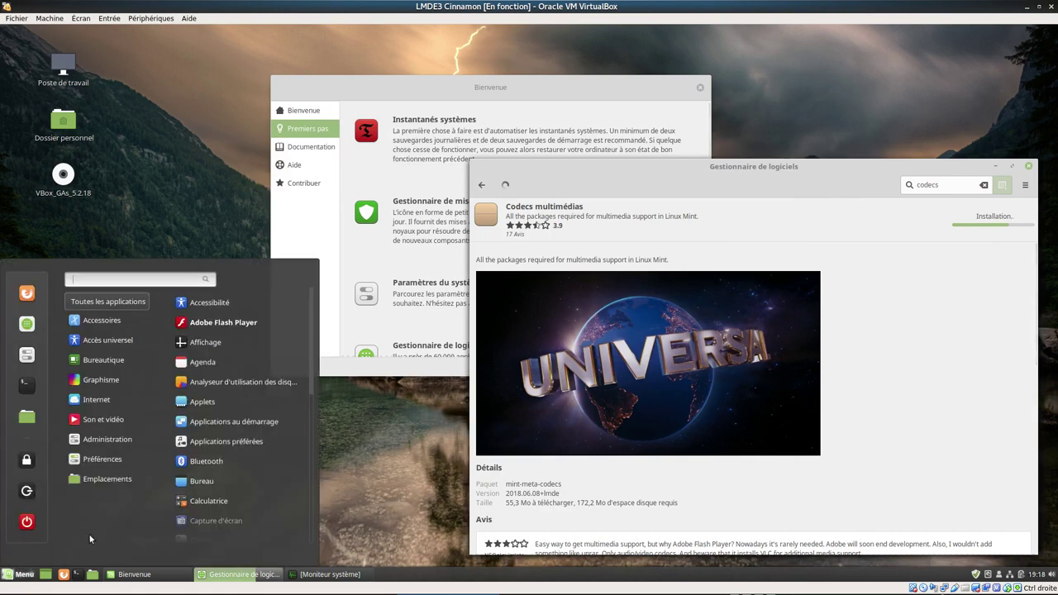
pyautogui.click(107, 344)
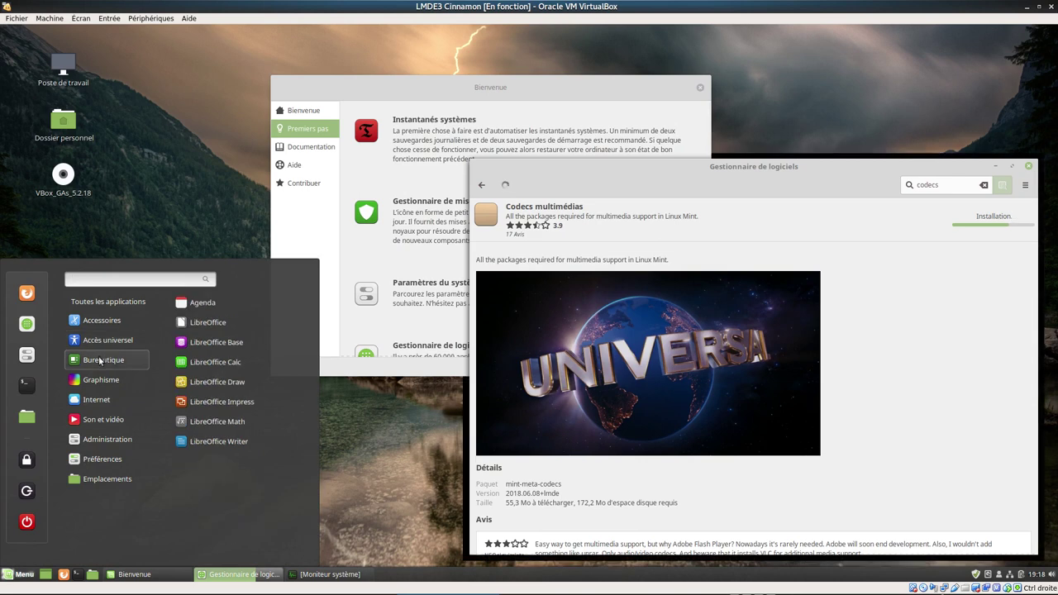
pyautogui.moveTo(103, 380)
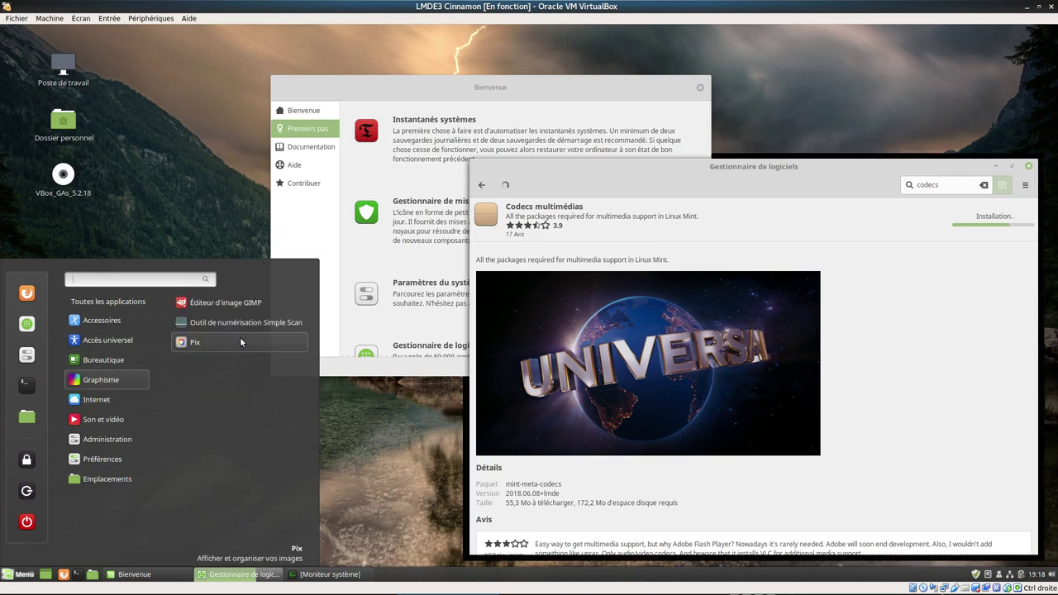
pyautogui.click(221, 327)
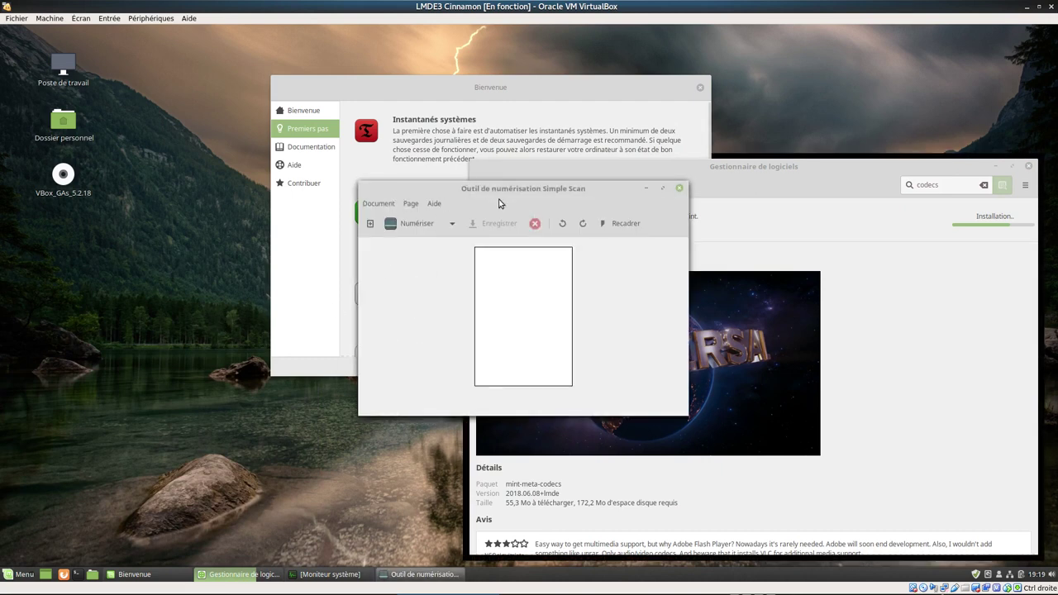
# - Check Simple Scan's version 3.23.2 in its About window, then quit Simple Scan
pyautogui.click(430, 205)
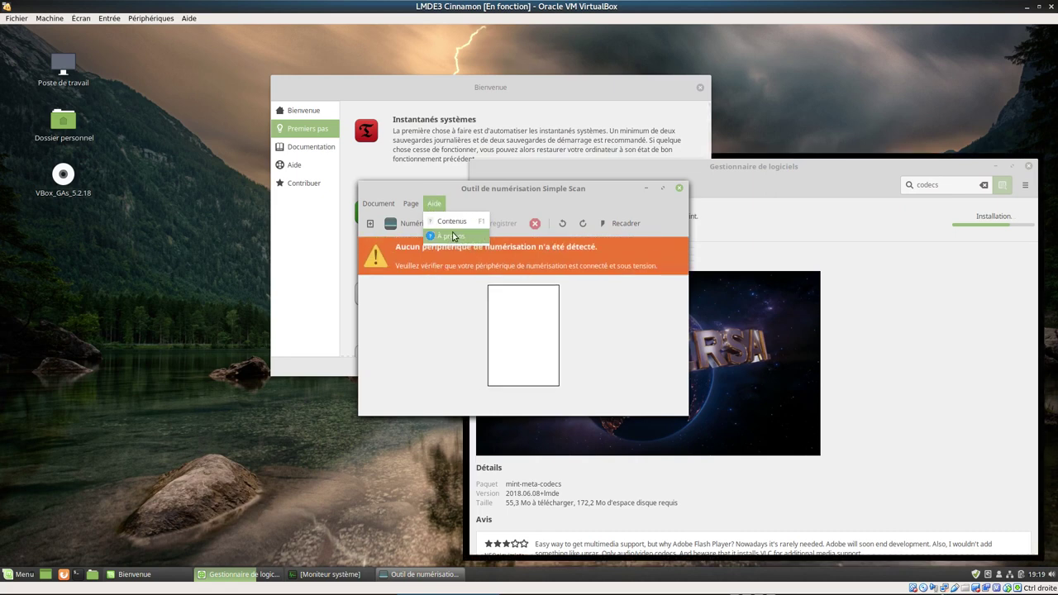
pyautogui.click(453, 236)
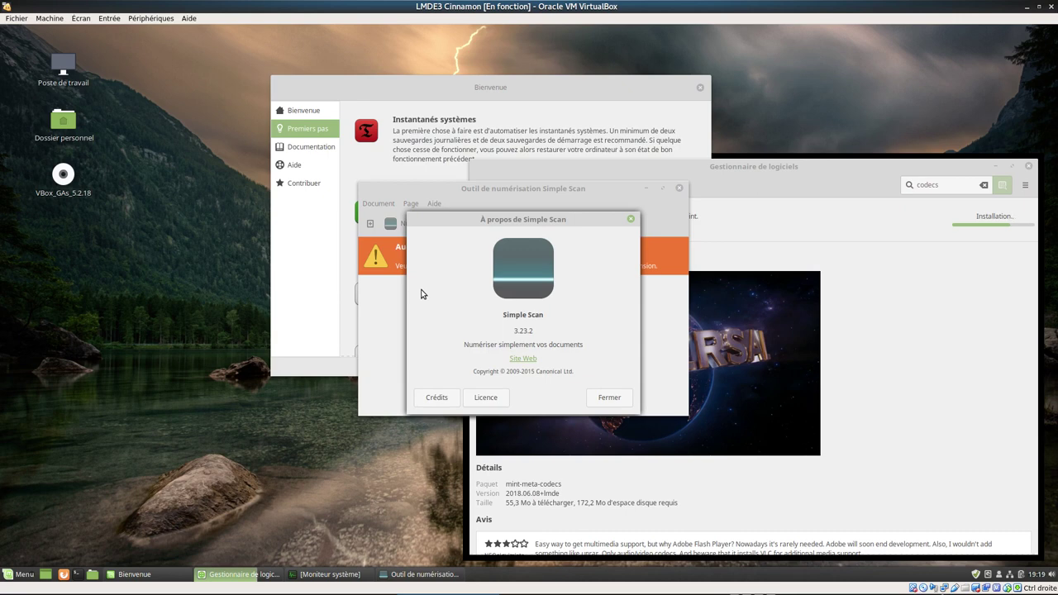
pyautogui.click(607, 400)
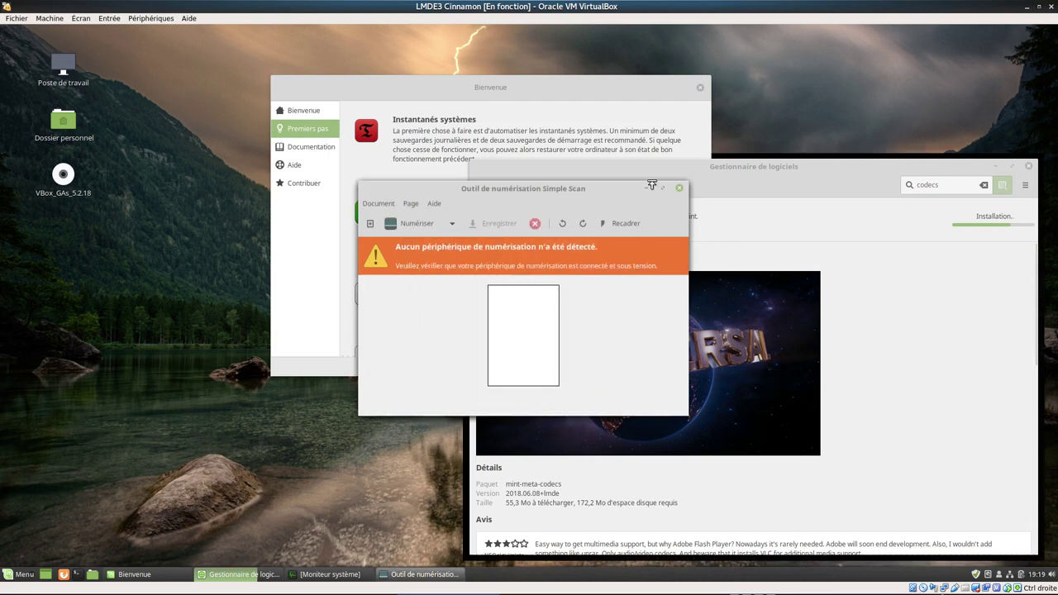
pyautogui.click(678, 189)
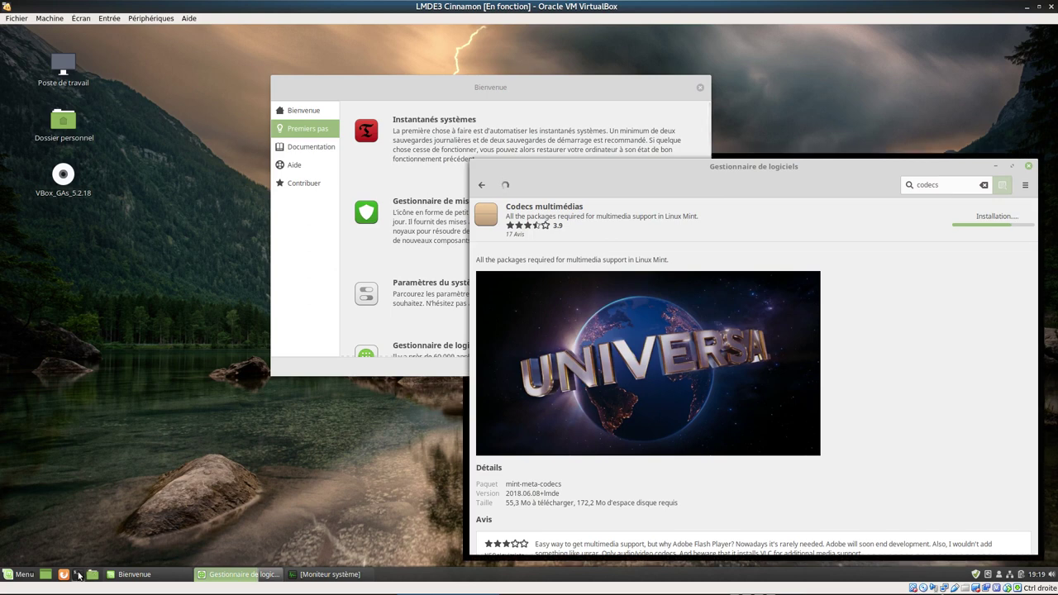
# - Open a terminal with Ctrl+Alt+T, zoom its text in three times and move it left
pyautogui.hotkey('ctrl', 'alt', 't')
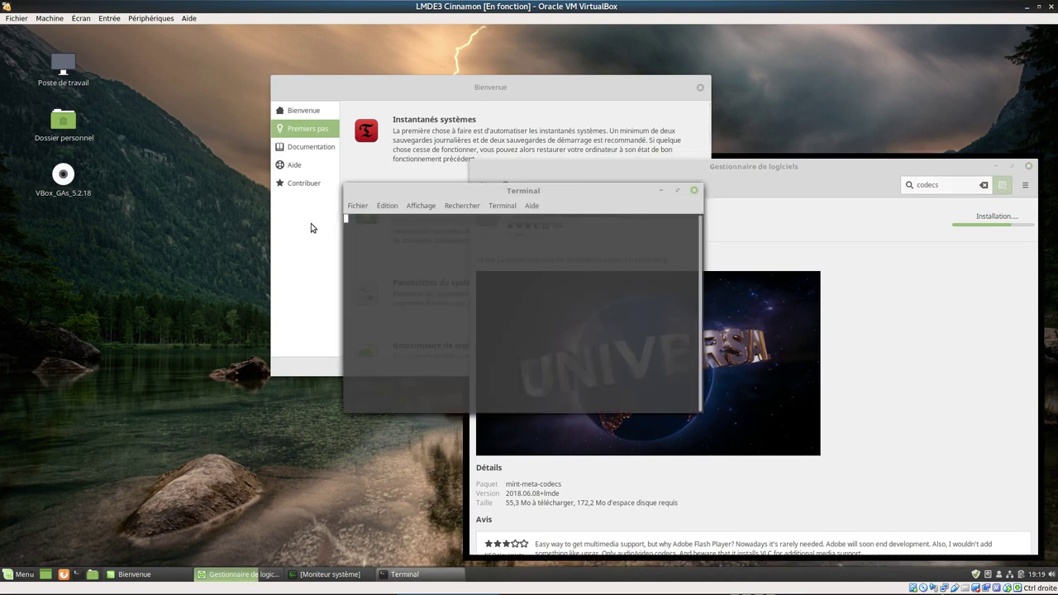
pyautogui.click(420, 206)
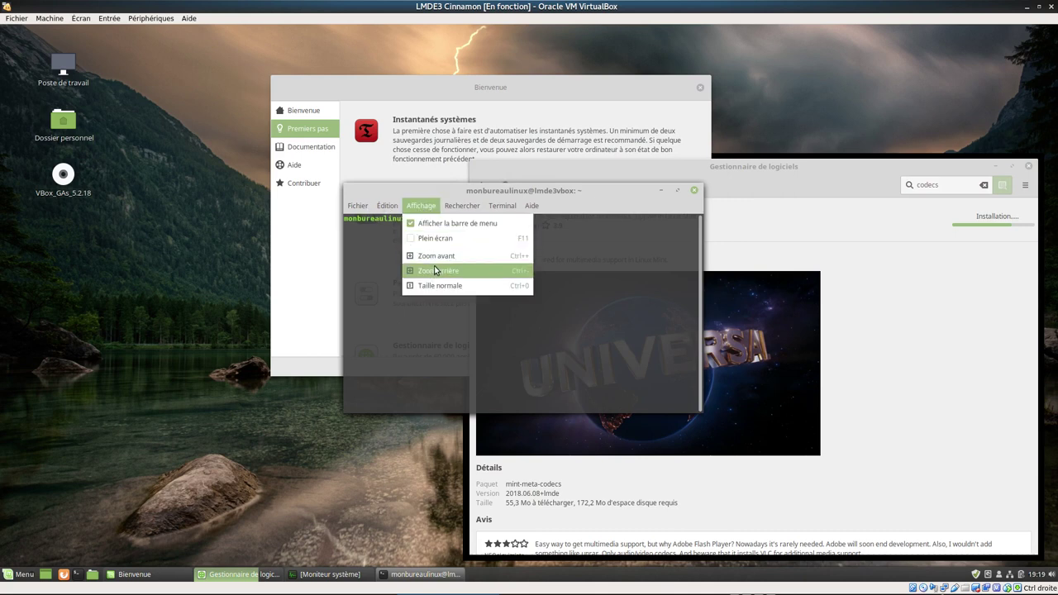
pyautogui.click(436, 257)
pyautogui.click(422, 207)
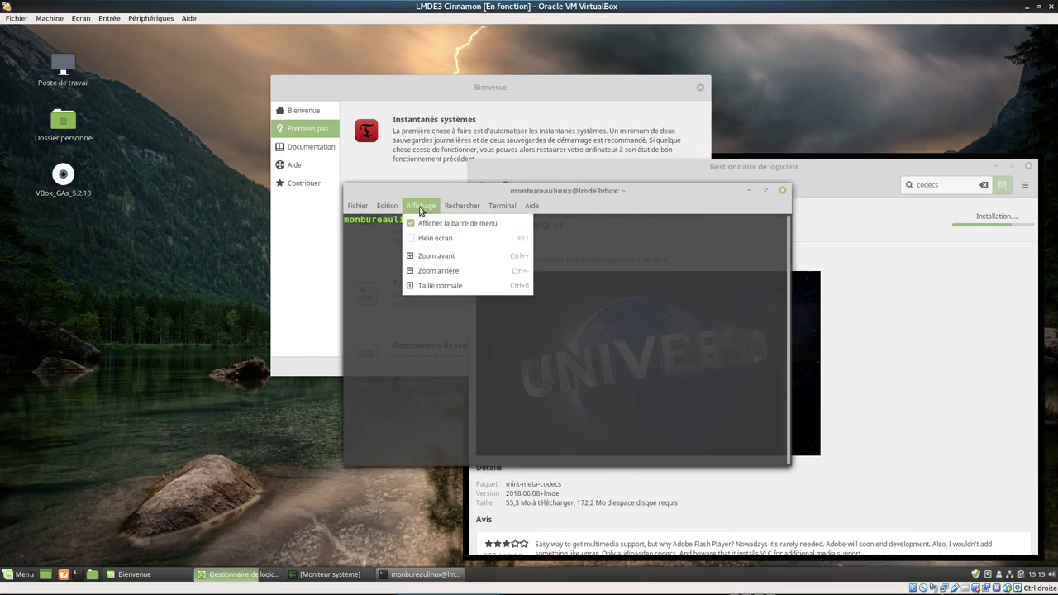
pyautogui.click(427, 254)
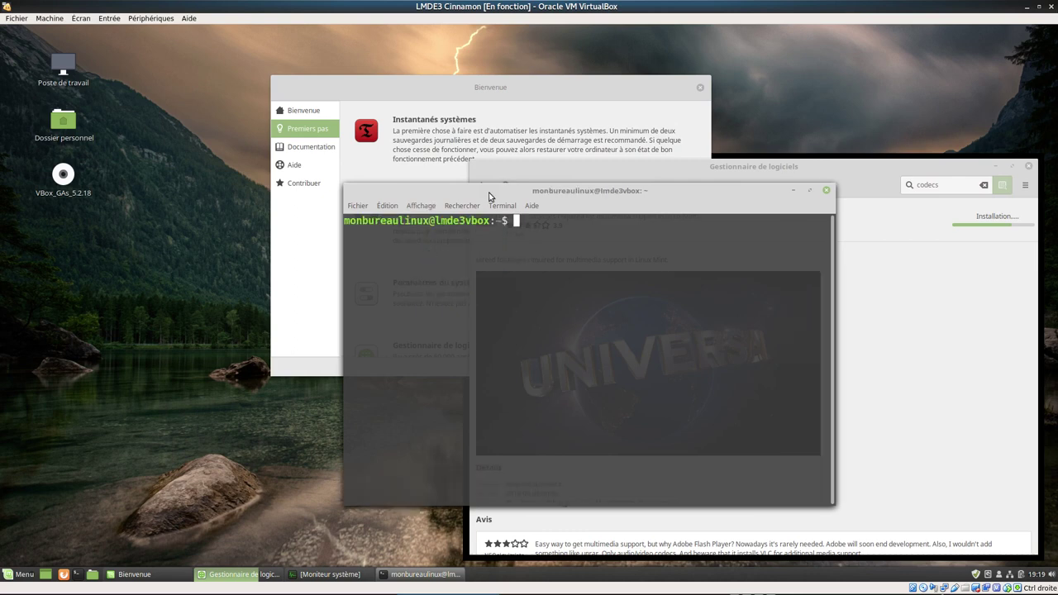
pyautogui.moveTo(486, 197); pyautogui.dragTo(190, 176)
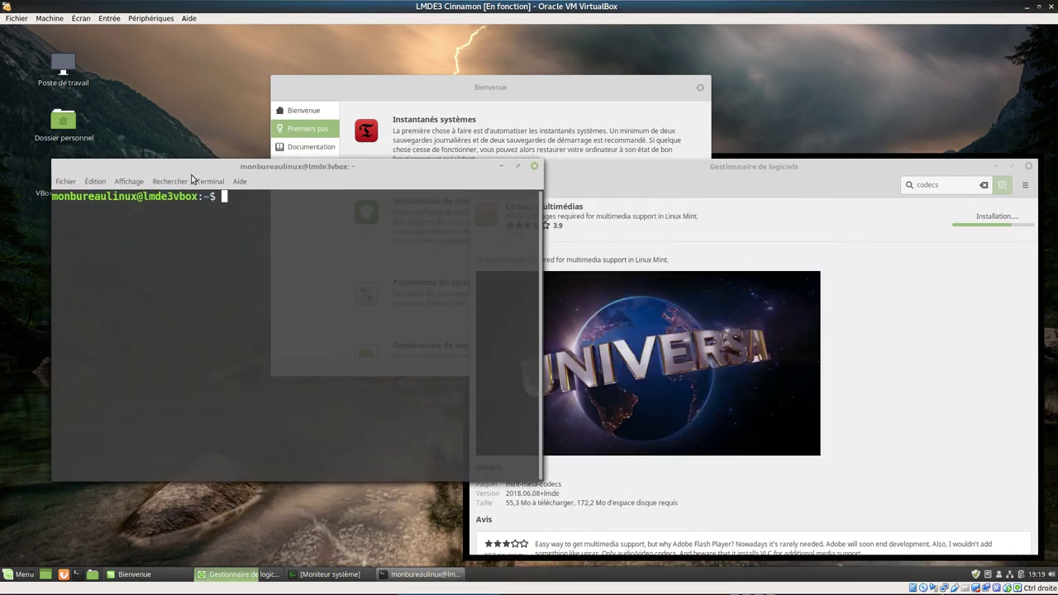
# - Run uname -r and cinnamon --version to show kernel 4.9.0-8-amd64 and Cinnamon 3.8.8, then minimize
pyautogui.write('uname -r')
pyautogui.press('Return')
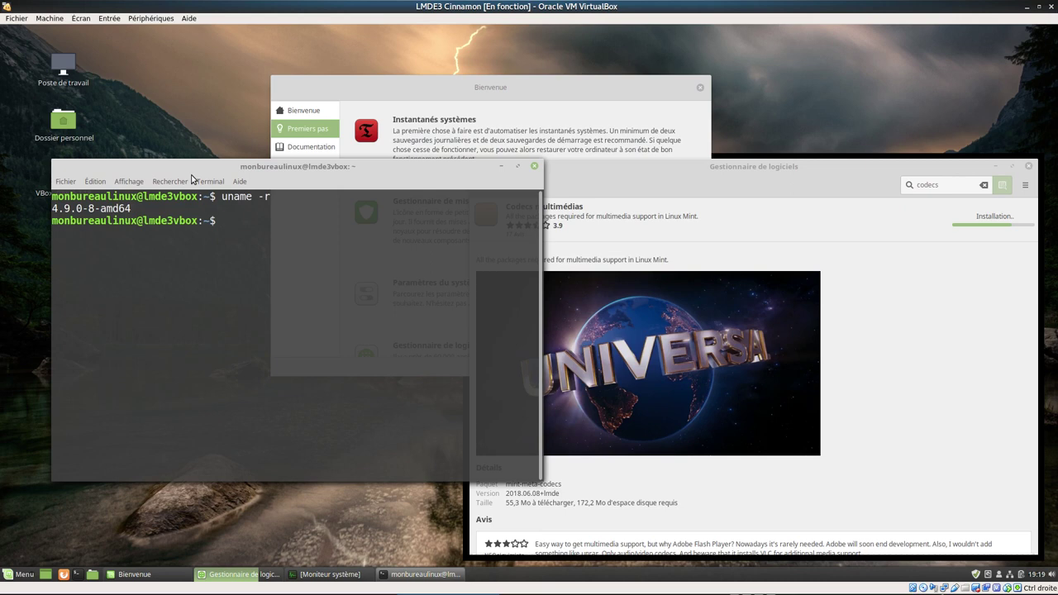
pyautogui.write('version')
pyautogui.press('BackSpace')
pyautogui.press('Home')
pyautogui.write('cinn')
pyautogui.write('mon --')
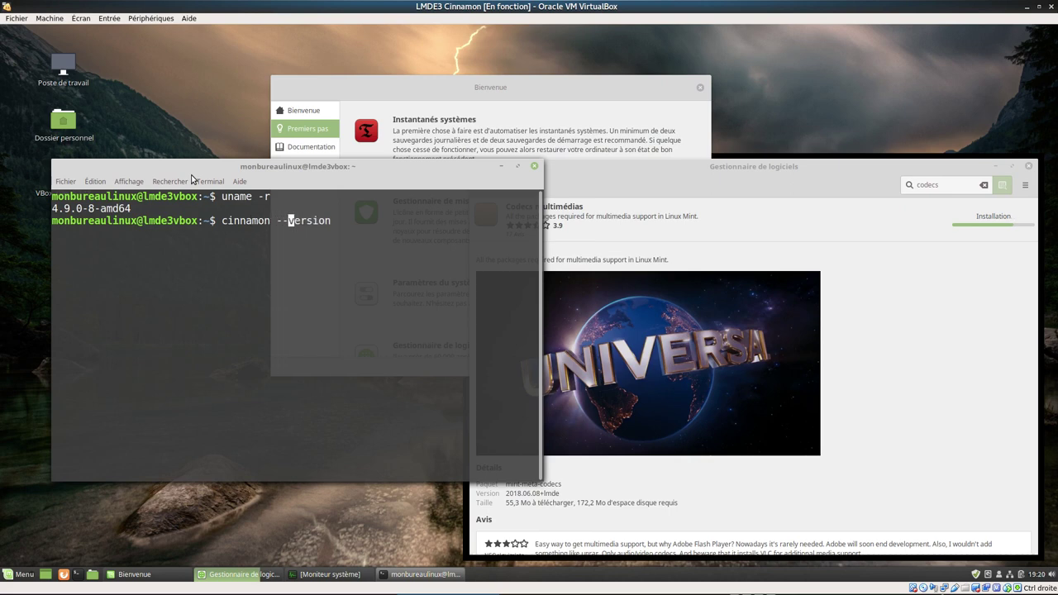
pyautogui.press('Return')
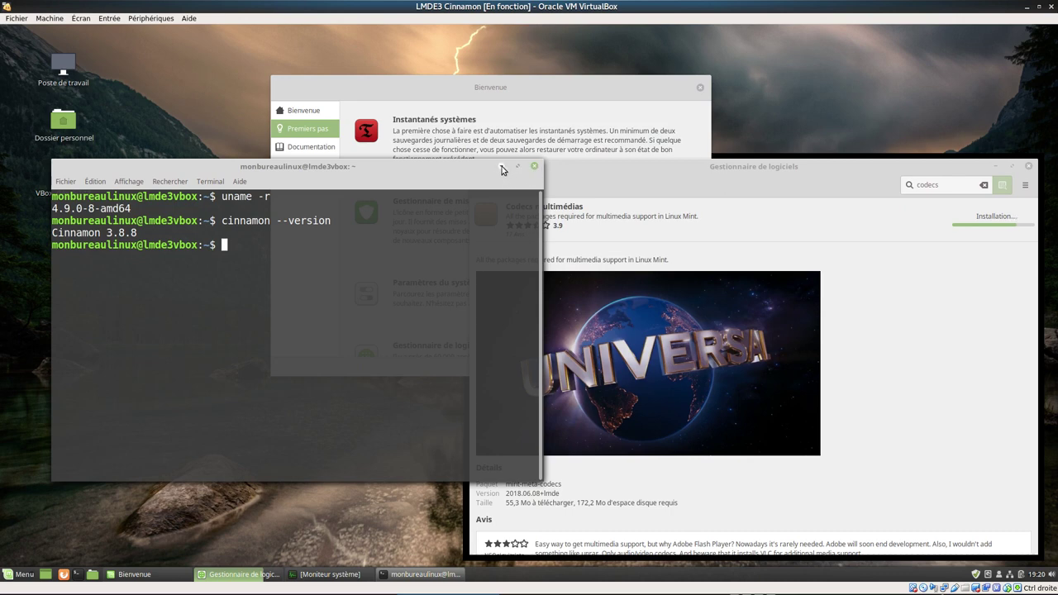
pyautogui.click(501, 167)
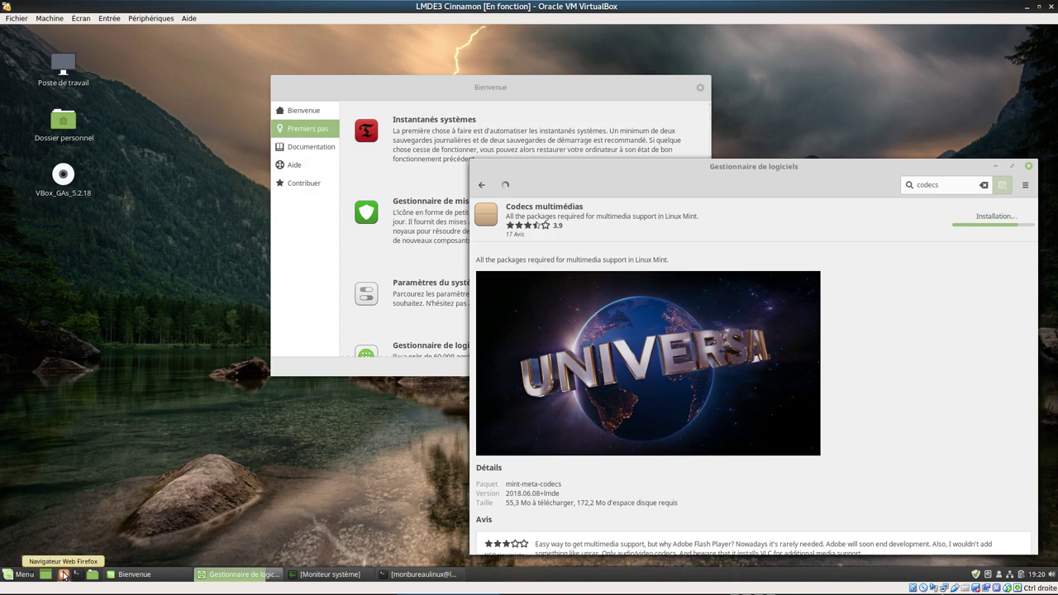
# - Launch Firefox from the panel and display the Son et vidéo applications in the menu
pyautogui.click(63, 574)
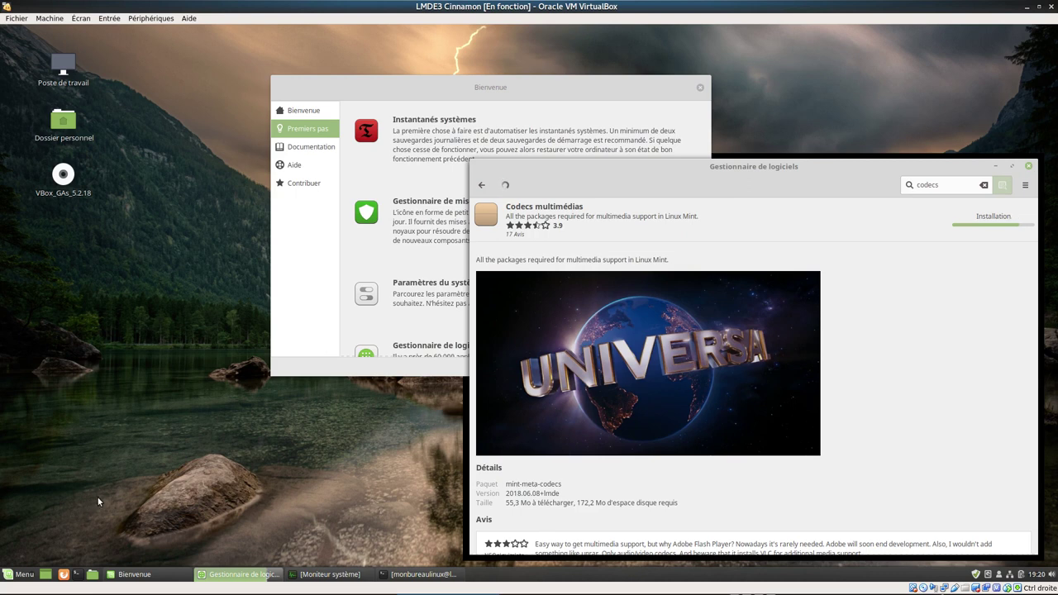
pyautogui.click(20, 574)
pyautogui.moveTo(106, 420)
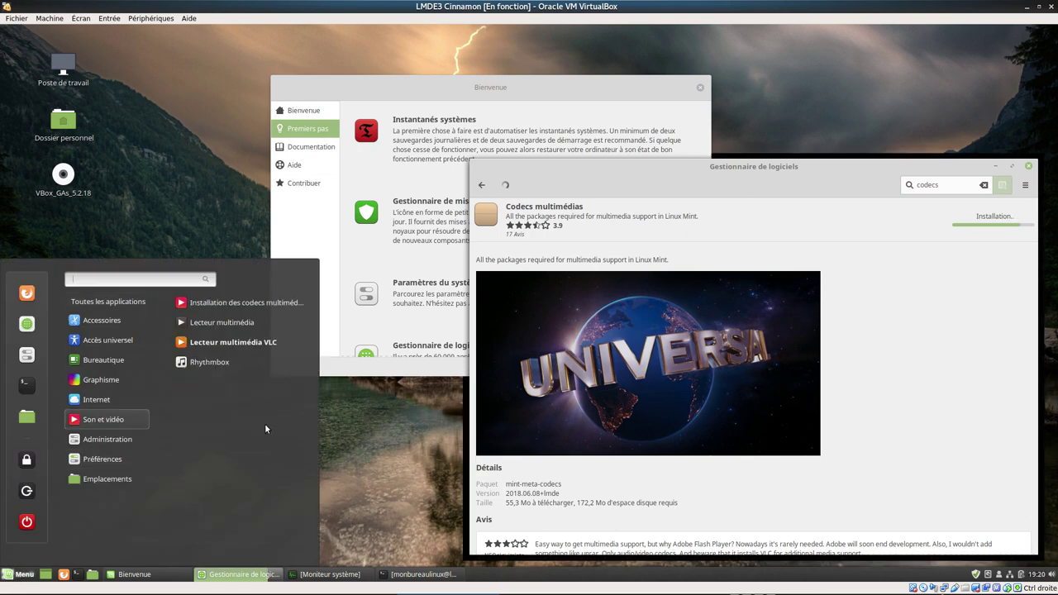
# - Launch VLC and decline network access for media metadata
pyautogui.click(234, 346)
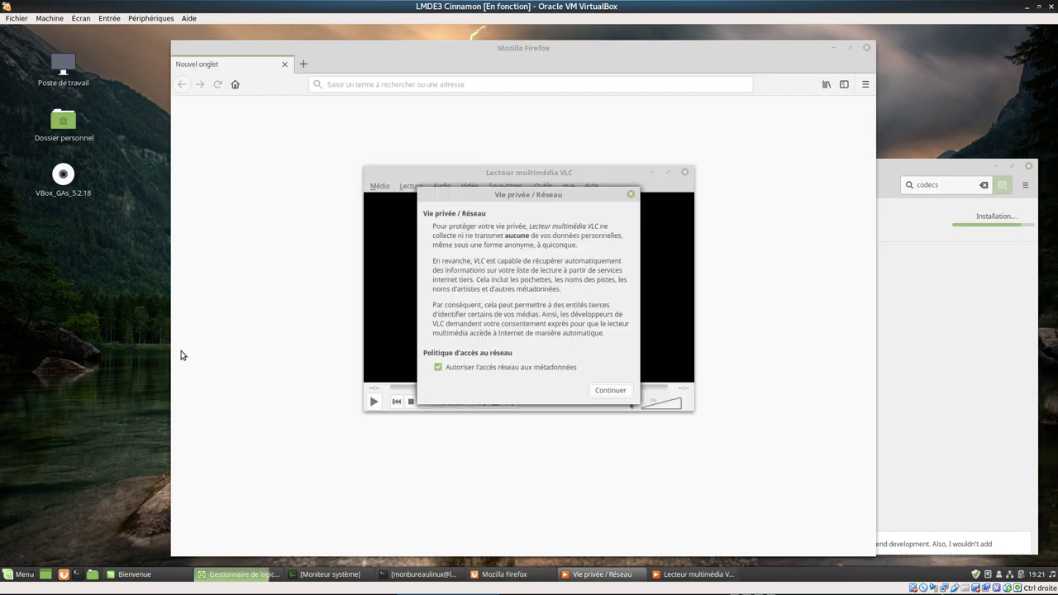
pyautogui.click(478, 372)
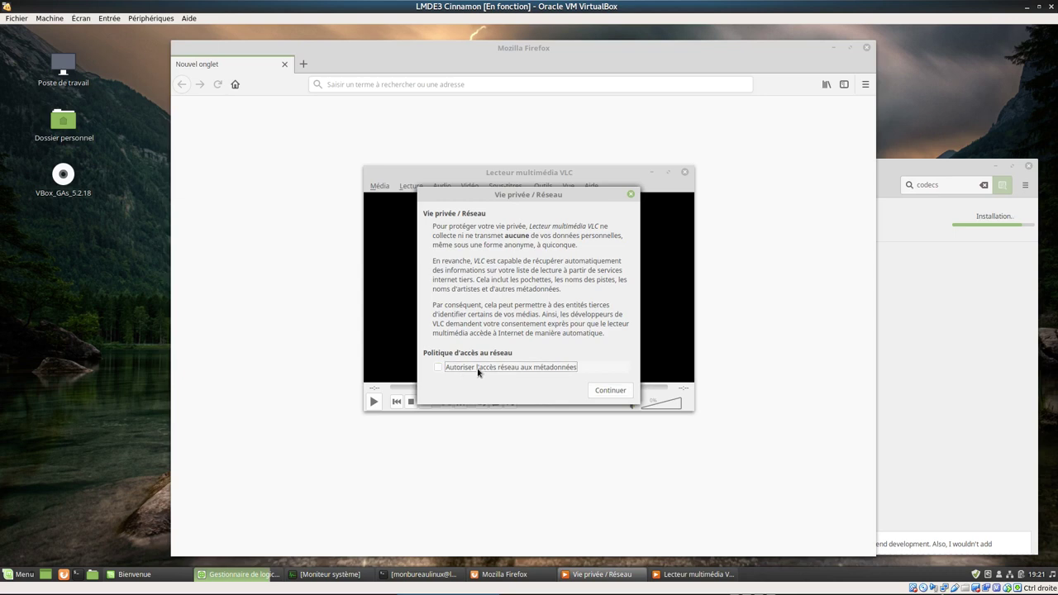
pyautogui.click(626, 390)
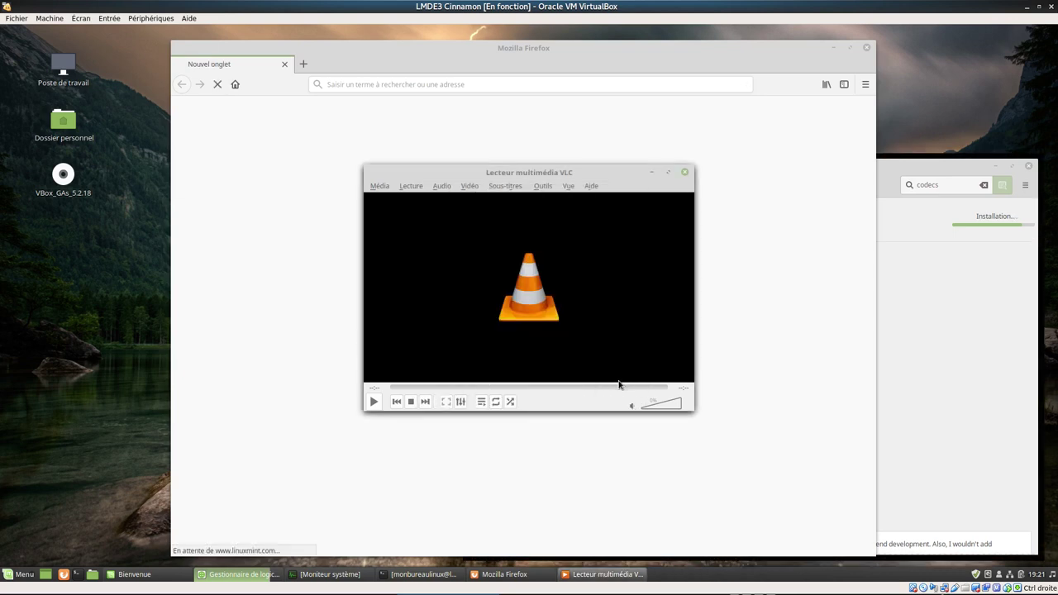
# - Confirm VLC version 3.0.3 Vetinari in its About window, then quit VLC
pyautogui.click(592, 193)
pyautogui.click(608, 221)
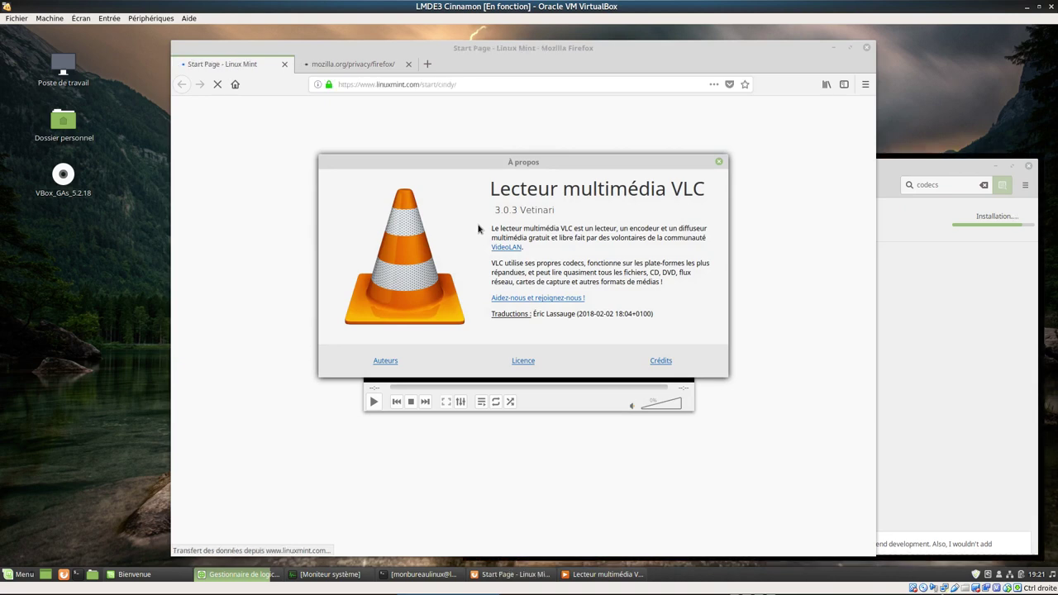
pyautogui.click(718, 162)
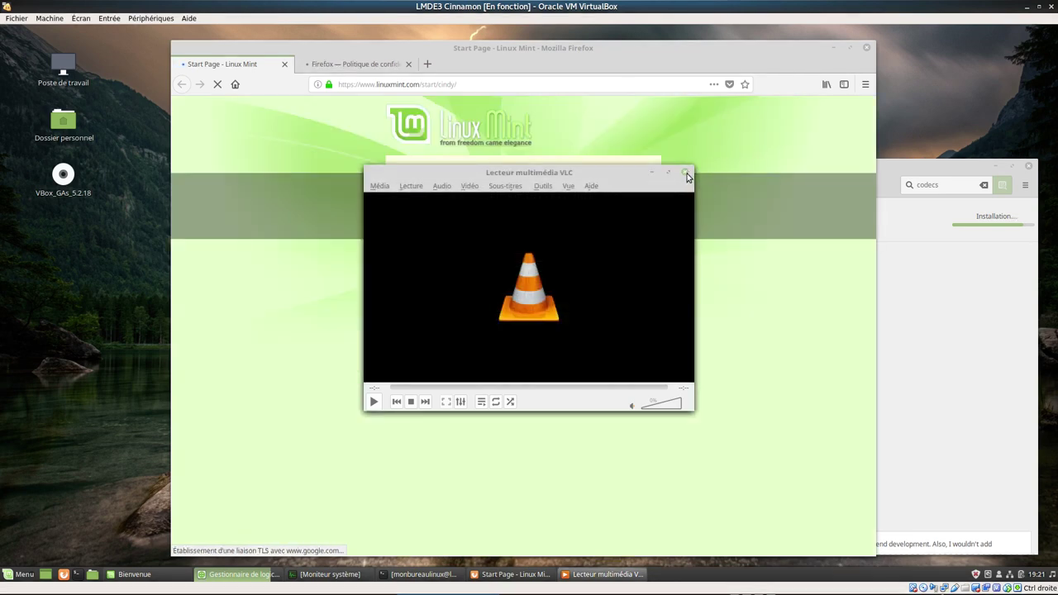
pyautogui.click(686, 173)
pyautogui.click(866, 85)
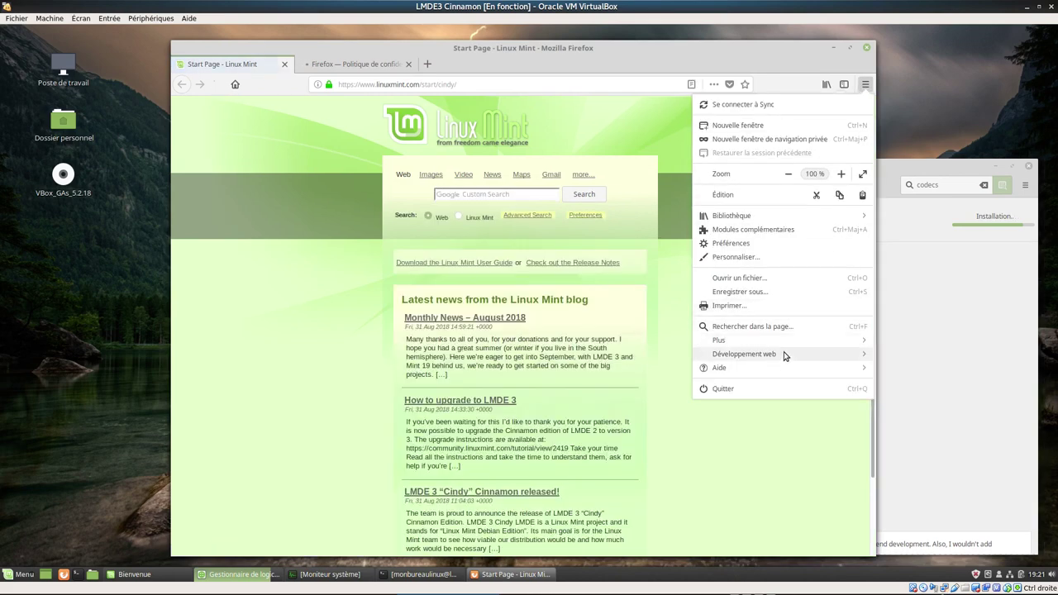
# - Check Firefox version 60.1.0esr in the About Firefox window
pyautogui.click(742, 368)
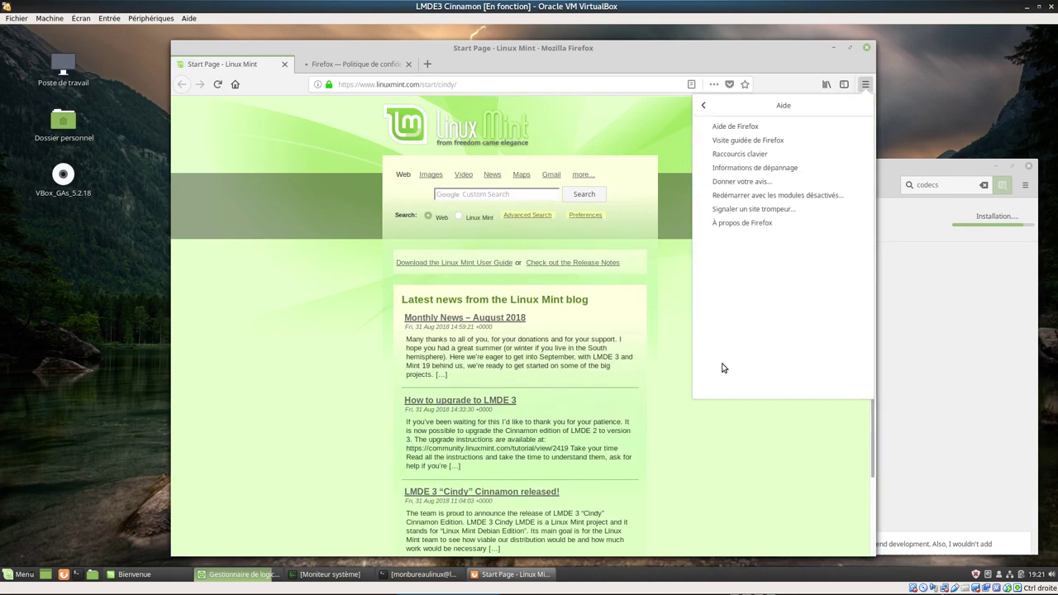
pyautogui.click(755, 224)
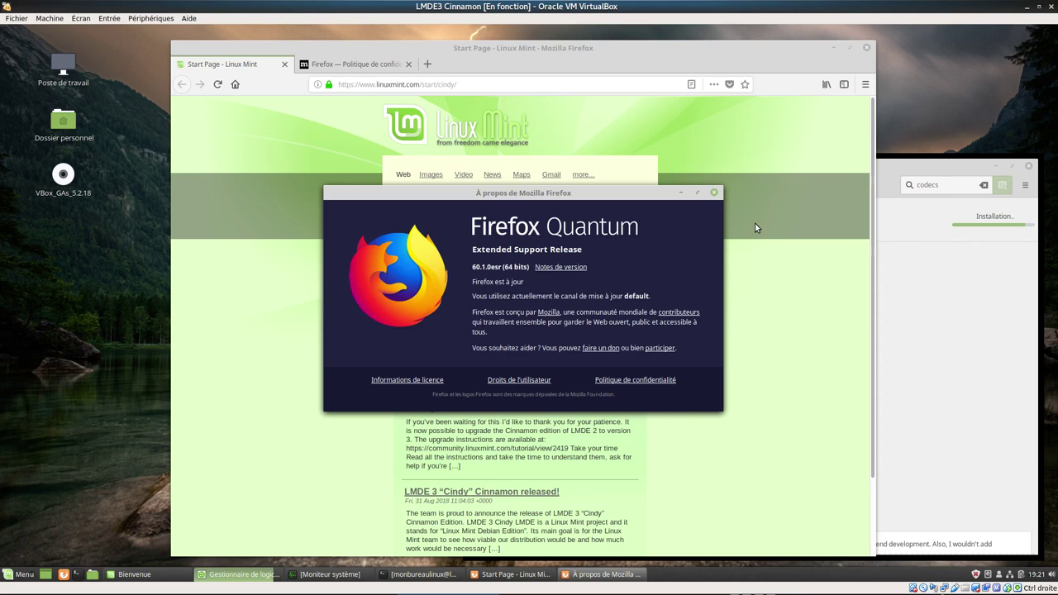
pyautogui.click(302, 132)
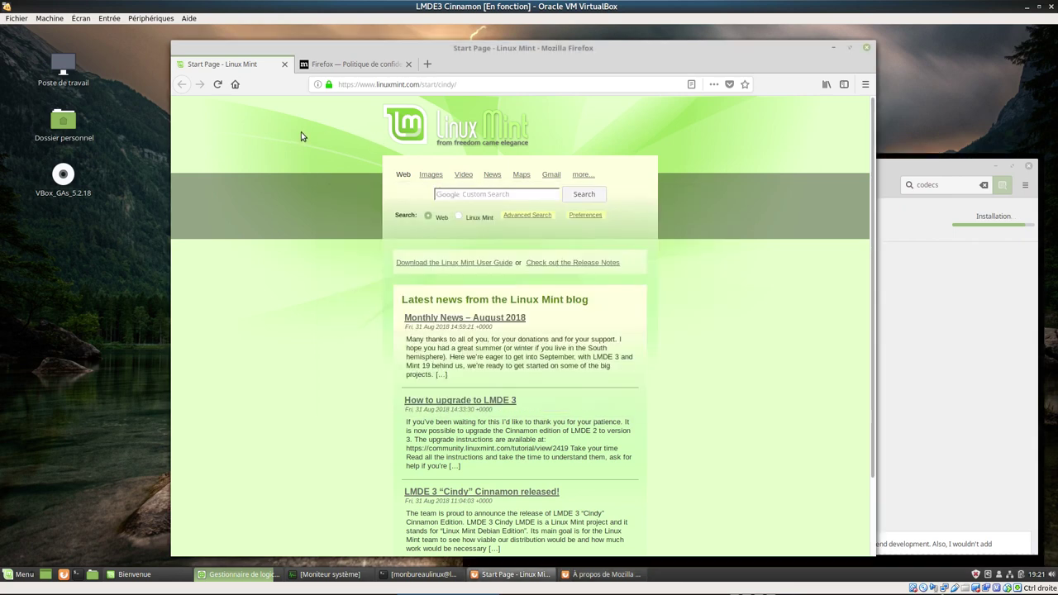
# - Turn on Firefox's Barre de menus and Barre personnelle bookmarks toolbar
pyautogui.rightClick(657, 63)
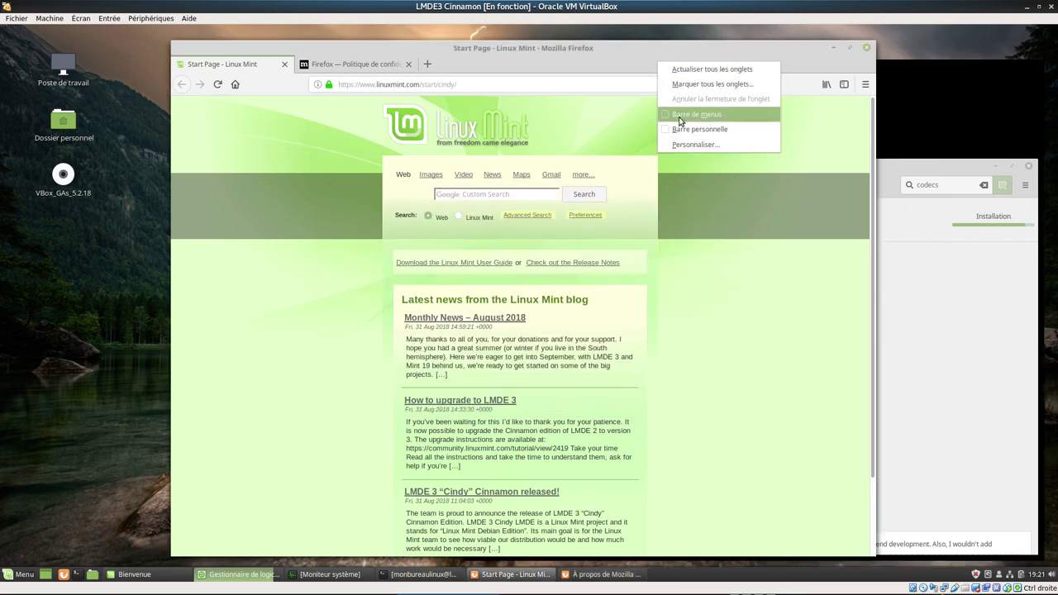
pyautogui.click(680, 118)
pyautogui.rightClick(569, 64)
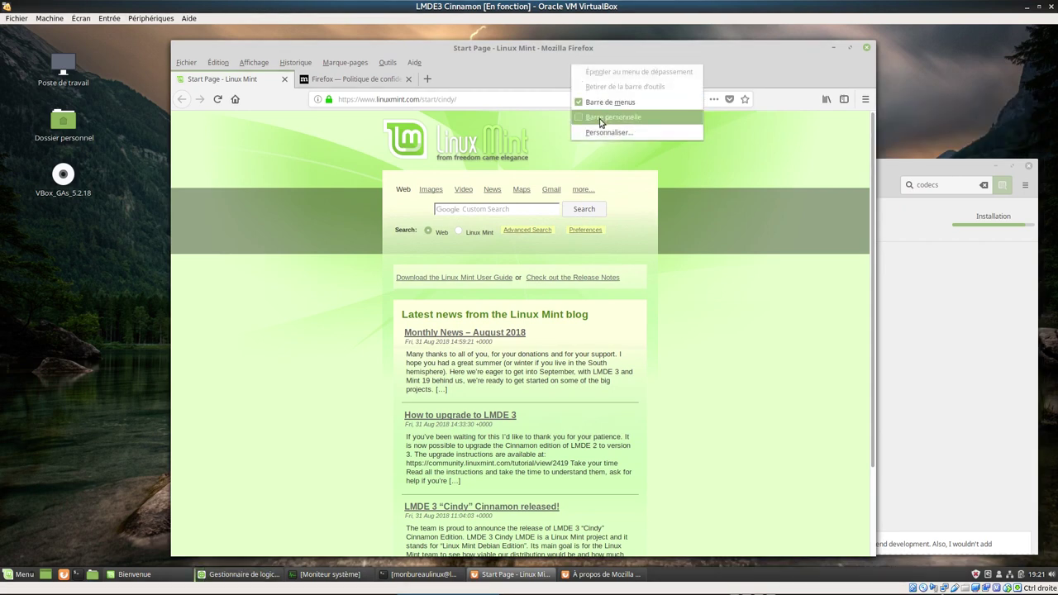
pyautogui.click(598, 121)
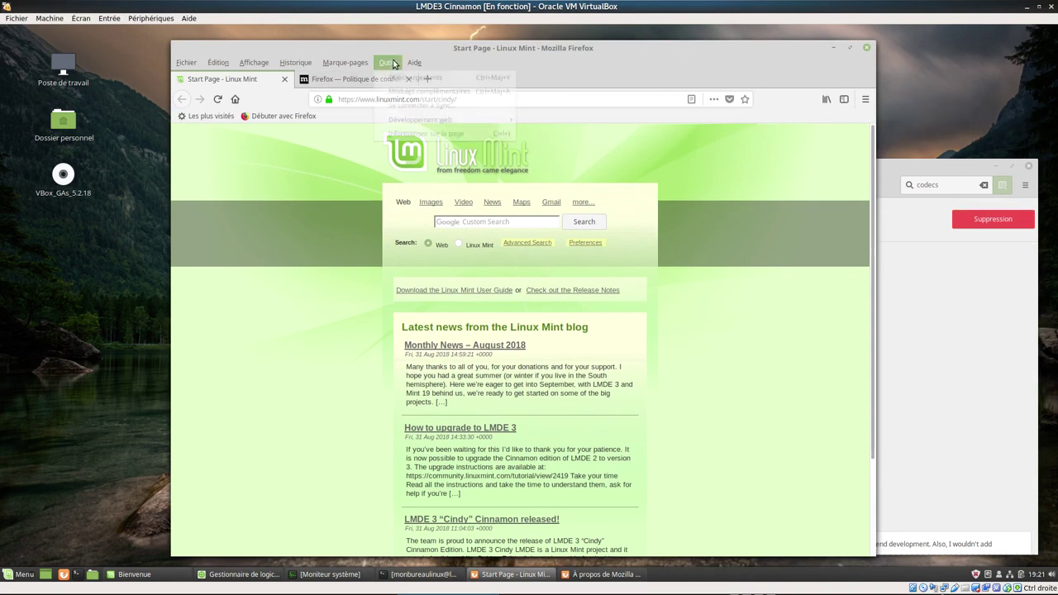
# - Review extensions, themes, plugins and language packs in the add-ons manager, then return to the start page
pyautogui.click(394, 63)
pyautogui.click(399, 93)
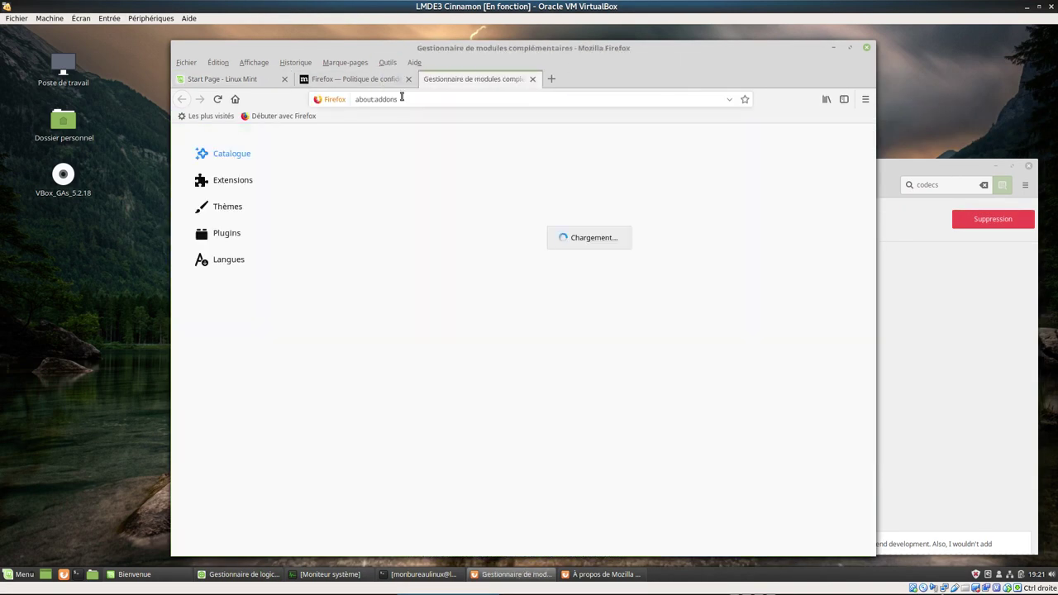
pyautogui.click(236, 179)
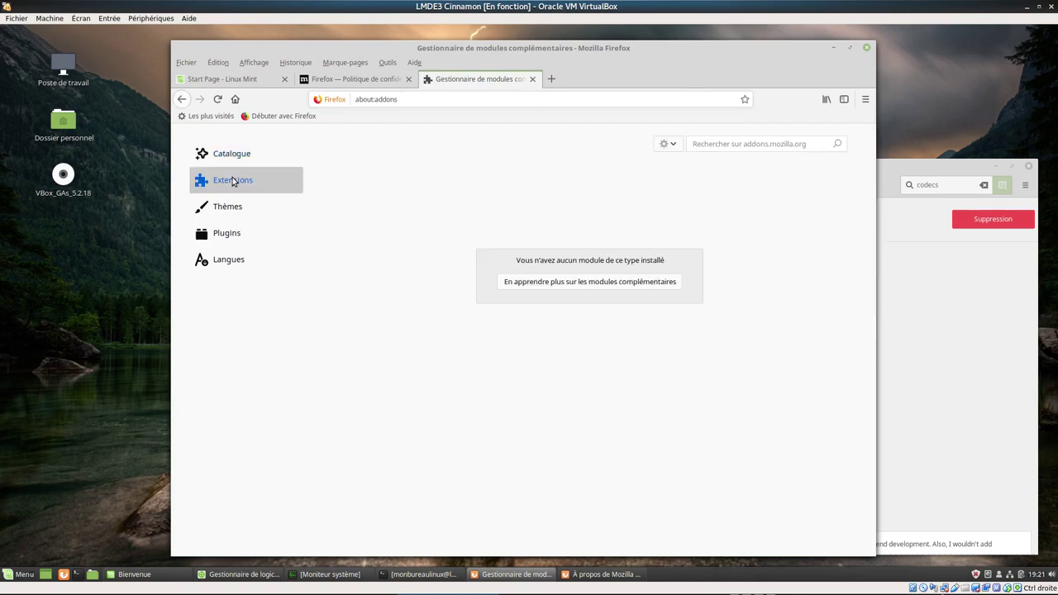
pyautogui.click(226, 205)
pyautogui.click(226, 239)
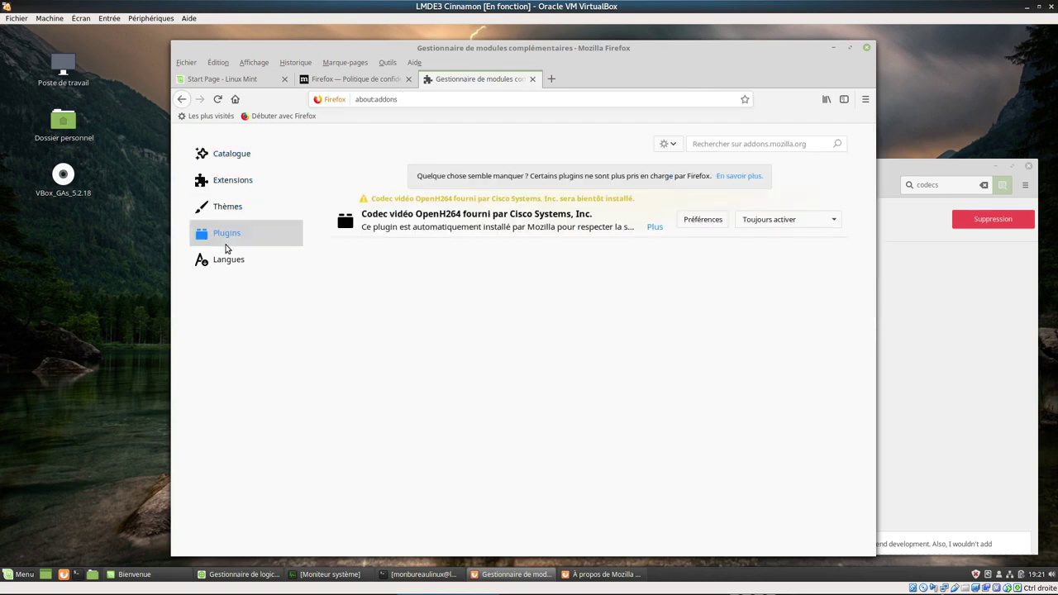
pyautogui.click(222, 263)
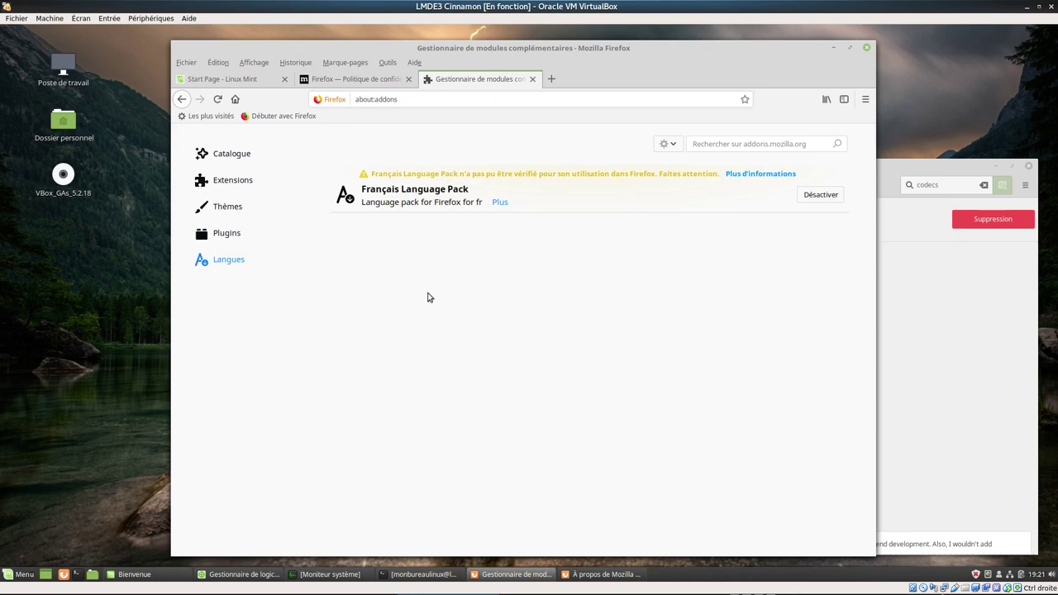
pyautogui.click(326, 82)
pyautogui.click(244, 84)
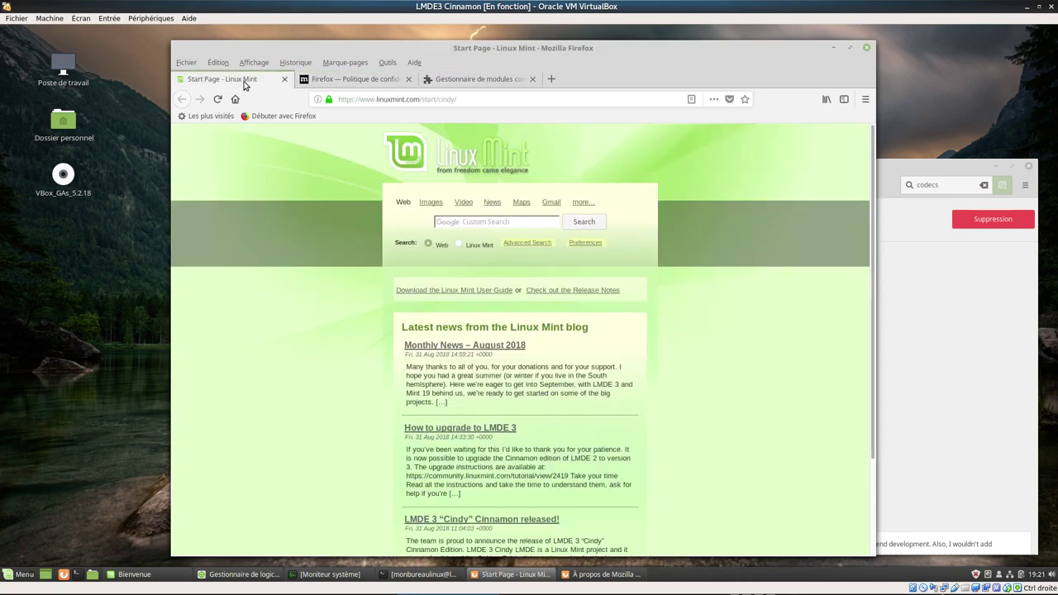
# - Quit Firefox with all its tabs and close its About window
pyautogui.click(868, 48)
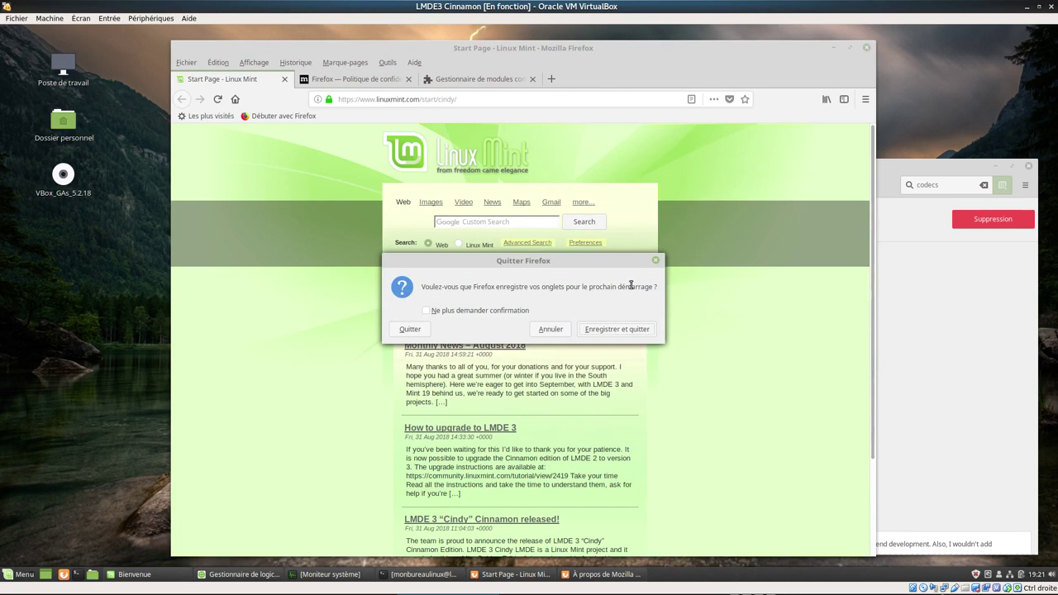
pyautogui.click(410, 329)
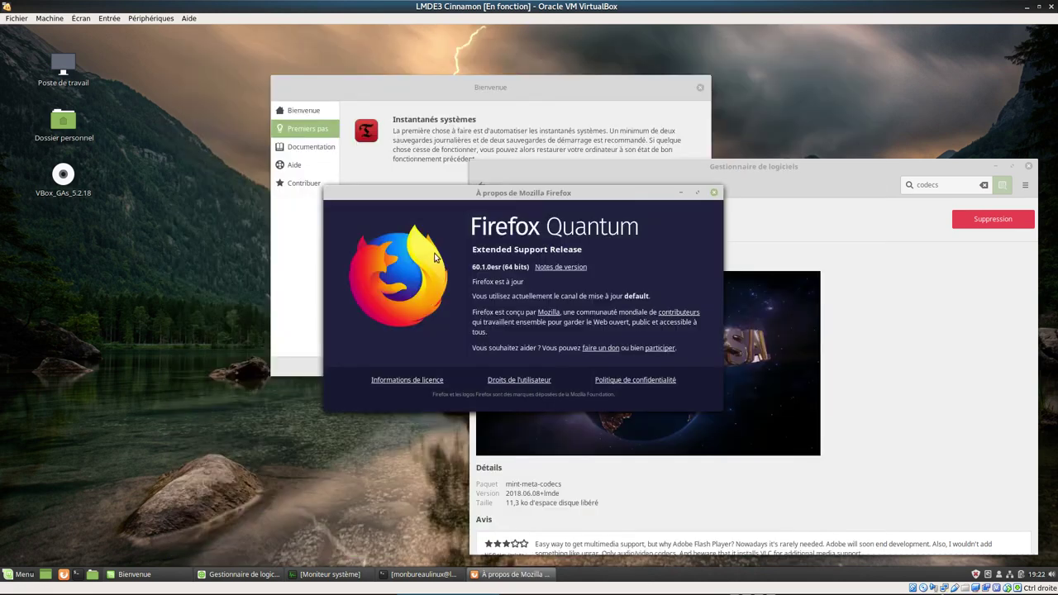
pyautogui.click(714, 192)
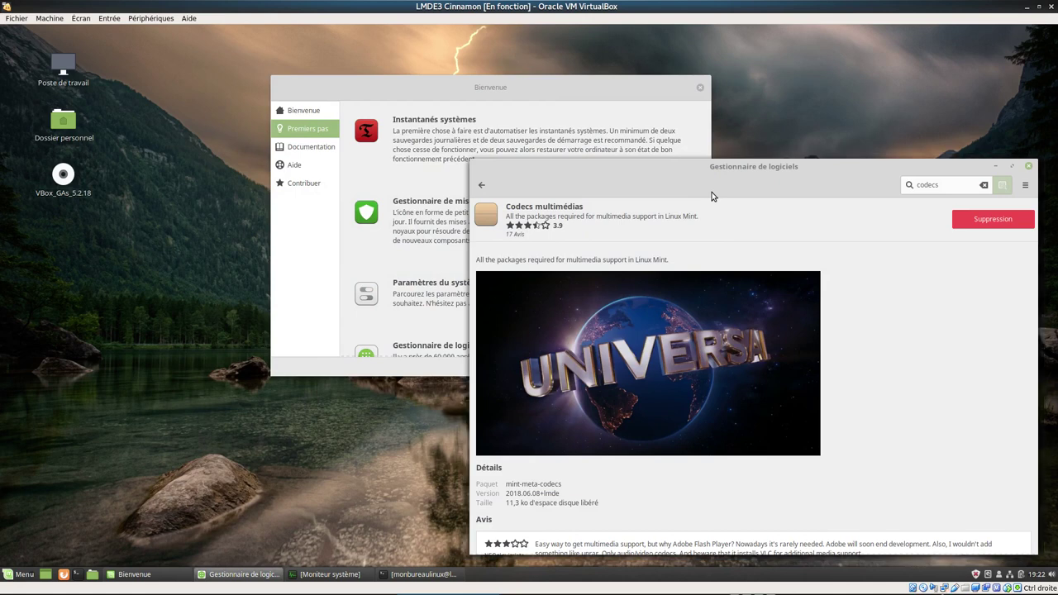
# - Go back to the codecs results, then close Software Manager and the Bienvenue window
pyautogui.click(482, 187)
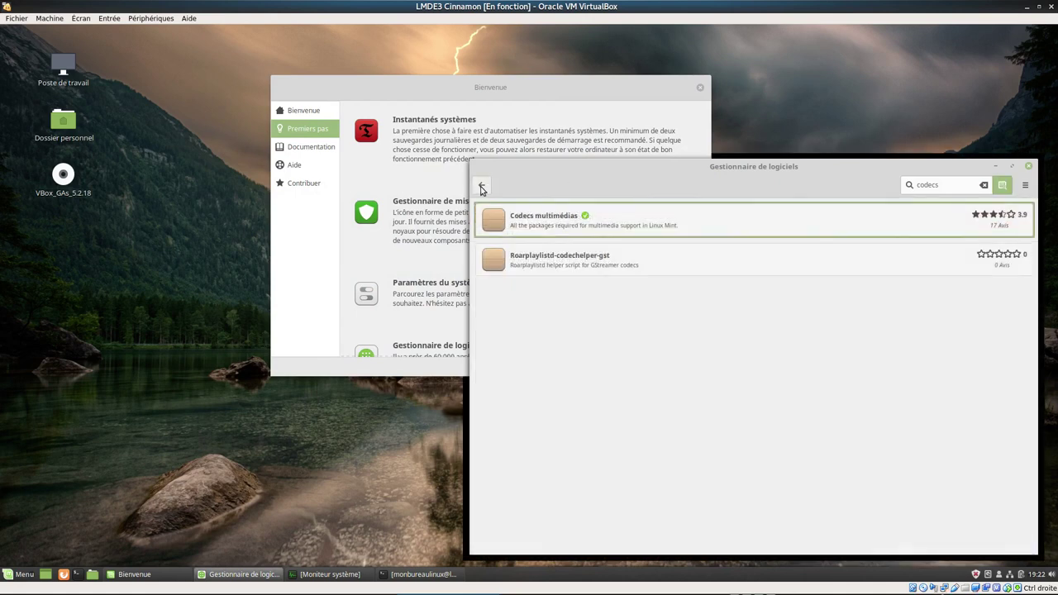
pyautogui.click(1030, 167)
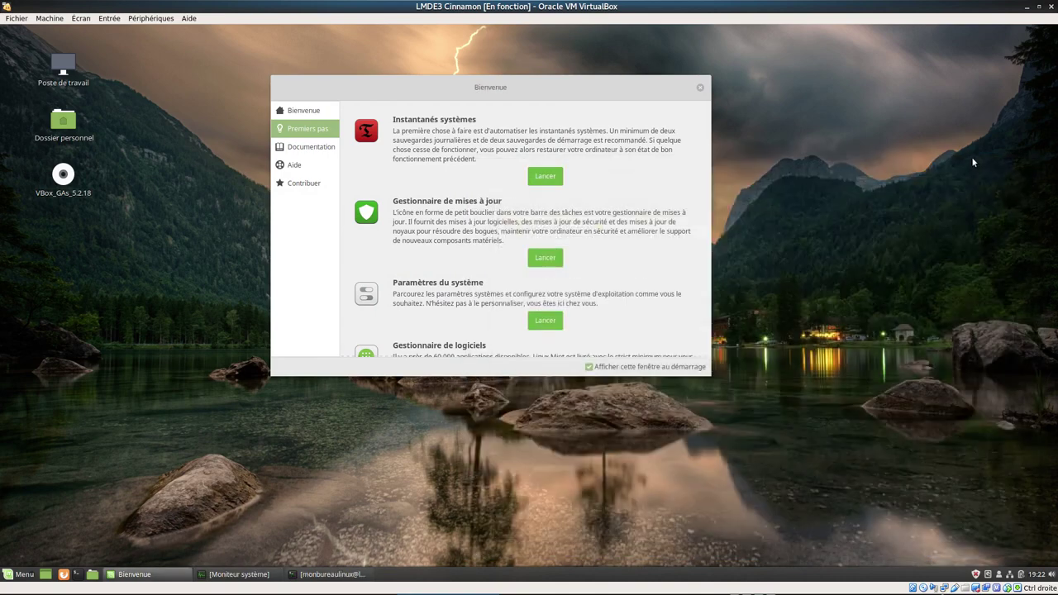
pyautogui.click(702, 89)
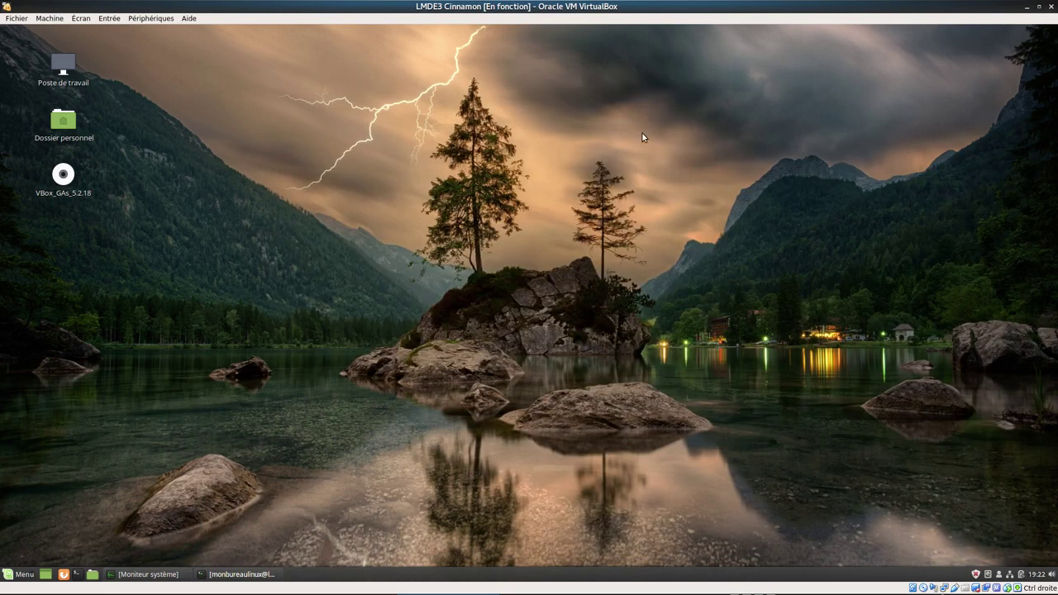
# - Launch Thunderbird by searching 'thun' in the applications menu
pyautogui.click(22, 571)
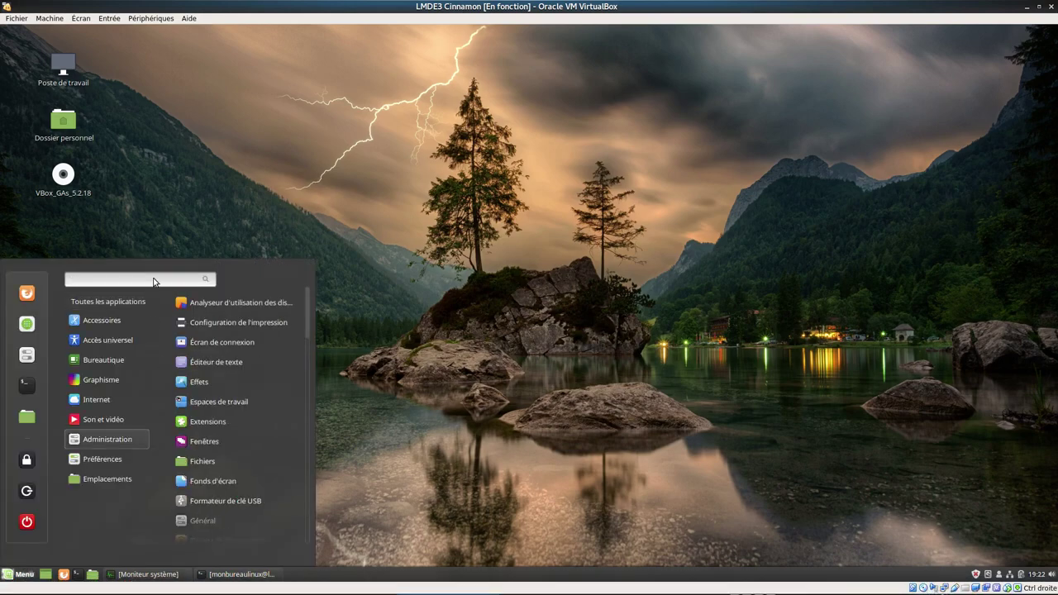
pyautogui.write('thun')
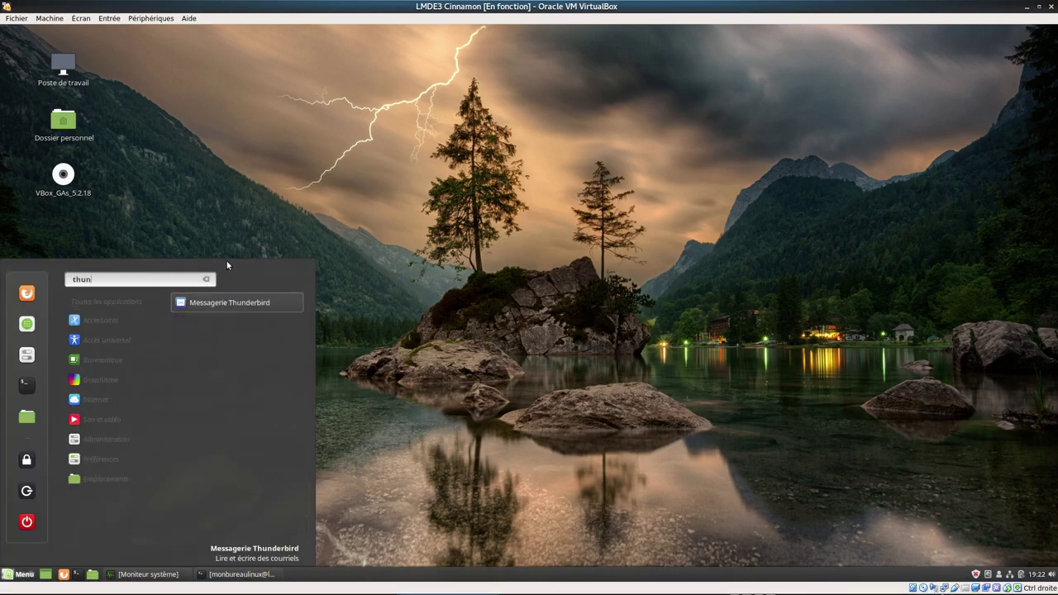
pyautogui.click(239, 303)
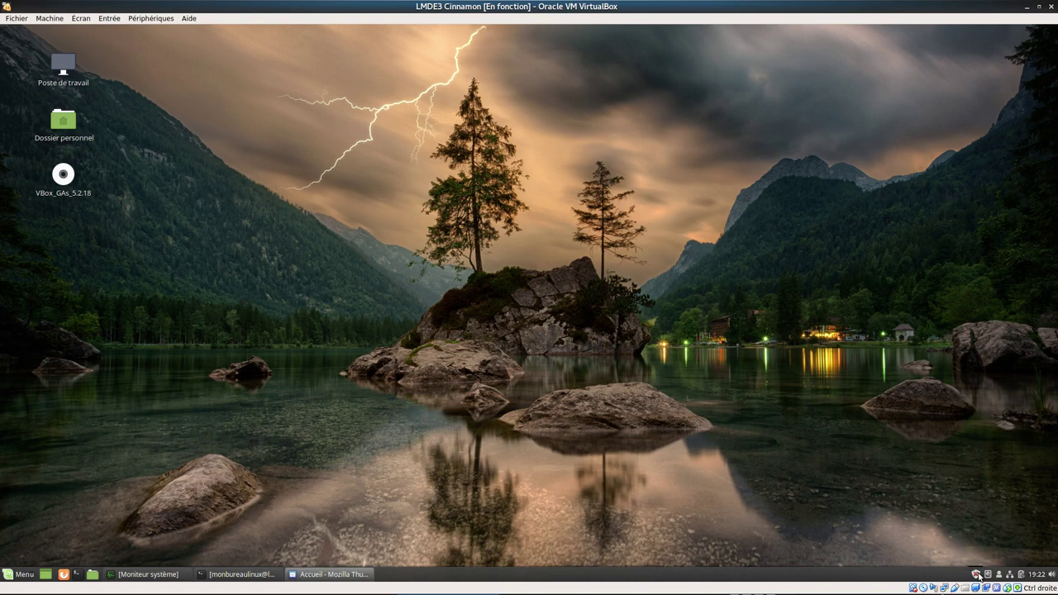
# - Skip the new e-mail address setup, glance at the main options menu, then close Thunderbird
pyautogui.moveTo(977, 574)
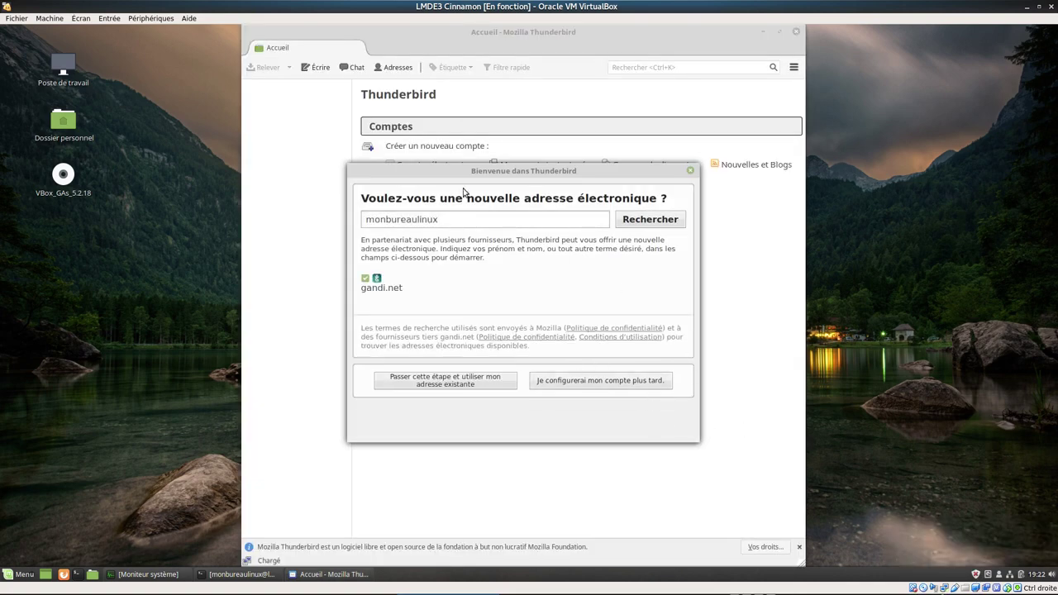
pyautogui.click(691, 173)
pyautogui.click(794, 66)
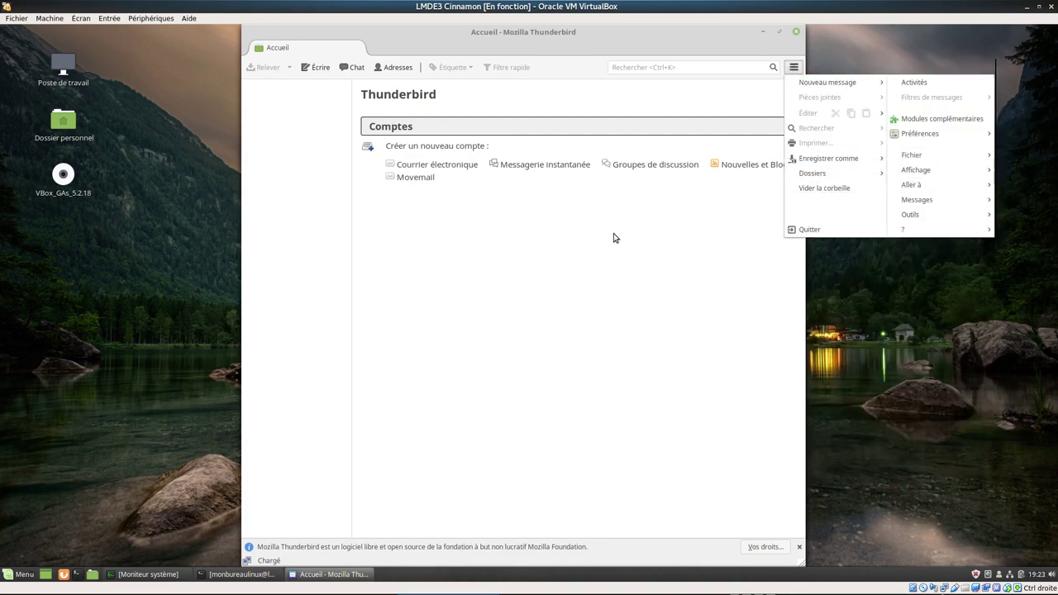
pyautogui.click(626, 248)
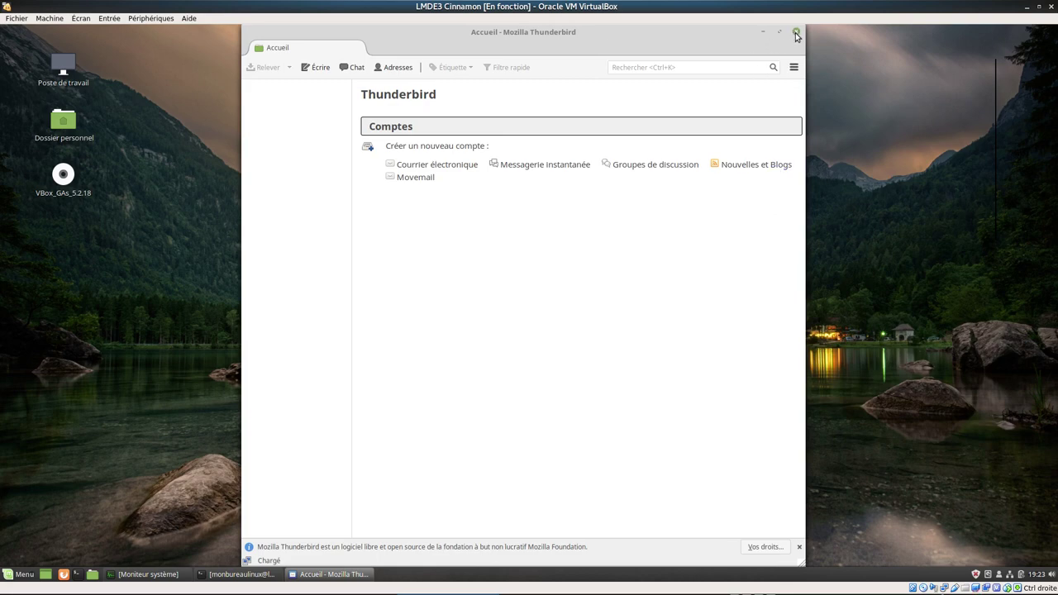
pyautogui.click(796, 33)
# - Launch Firefox and search the web for 'youtube big bug bunny'
pyautogui.click(62, 574)
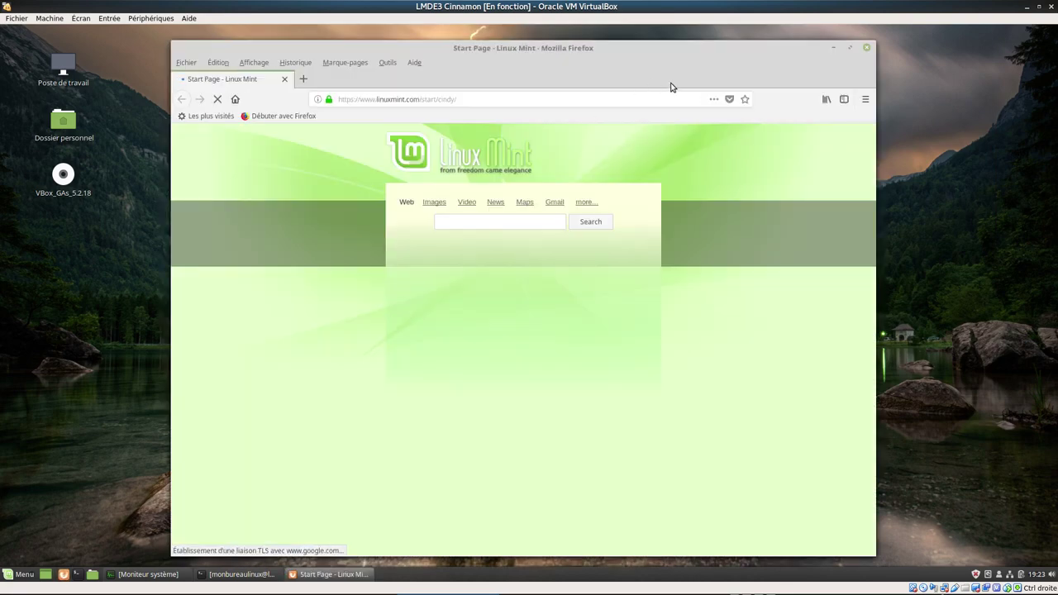
pyautogui.click(366, 100)
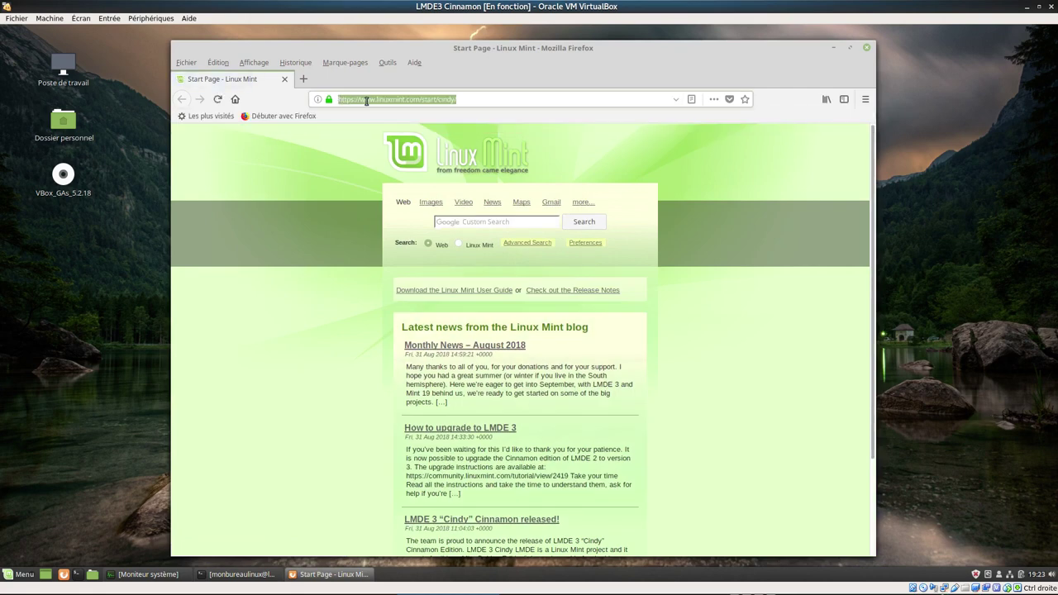
pyautogui.press('BackSpace')
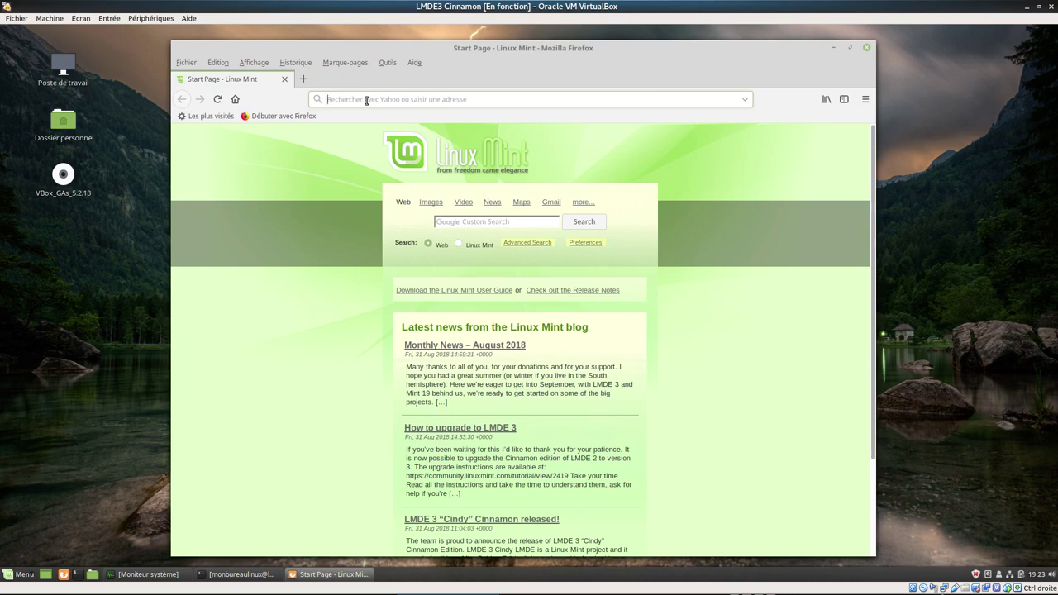
pyautogui.write('youtub')
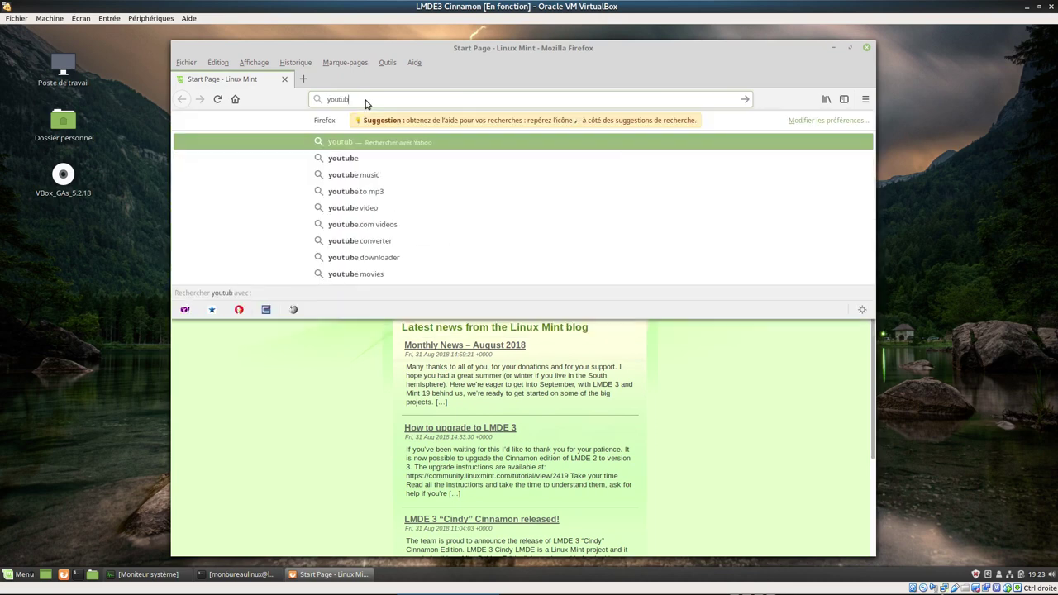
pyautogui.write('e ')
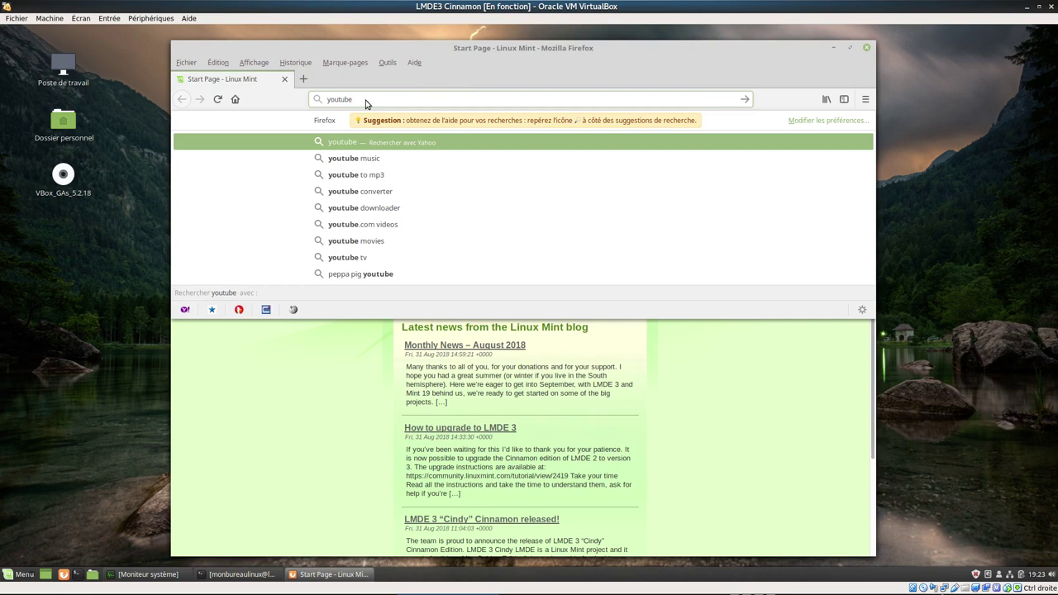
pyautogui.write('big')
pyautogui.write('g')
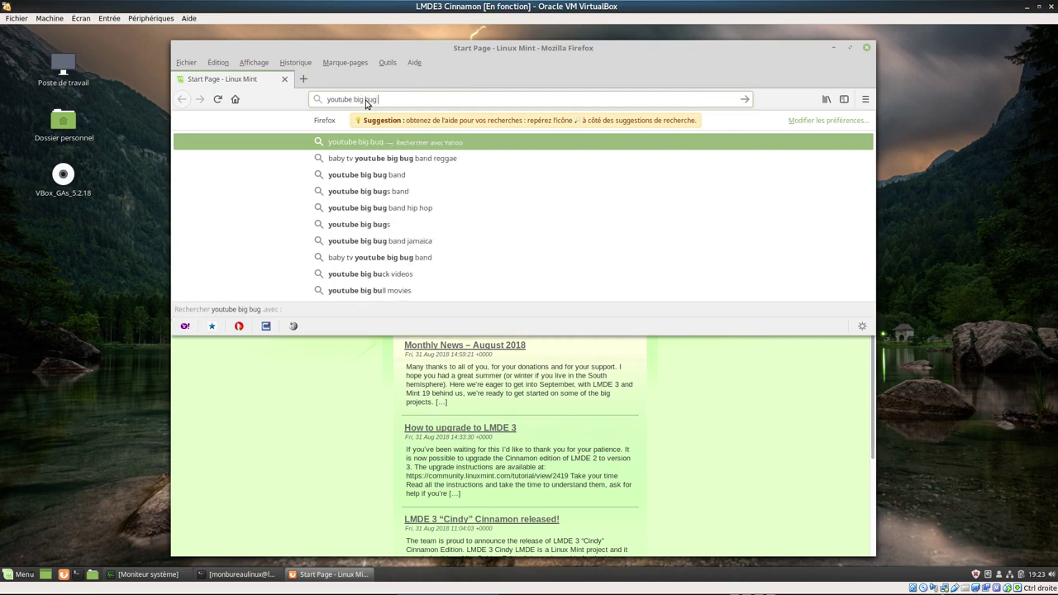
pyautogui.write(' bunny')
pyautogui.press('Return')
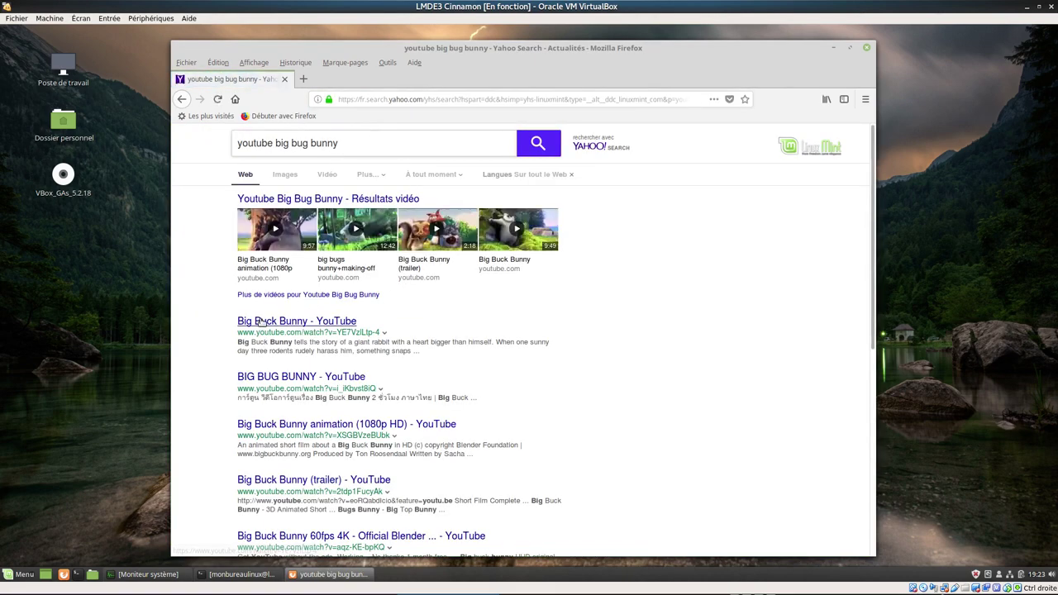
# - Play the Big Buck Bunny YouTube video, skipping to about 0:57 then 4:50, and close Firefox
pyautogui.click(263, 325)
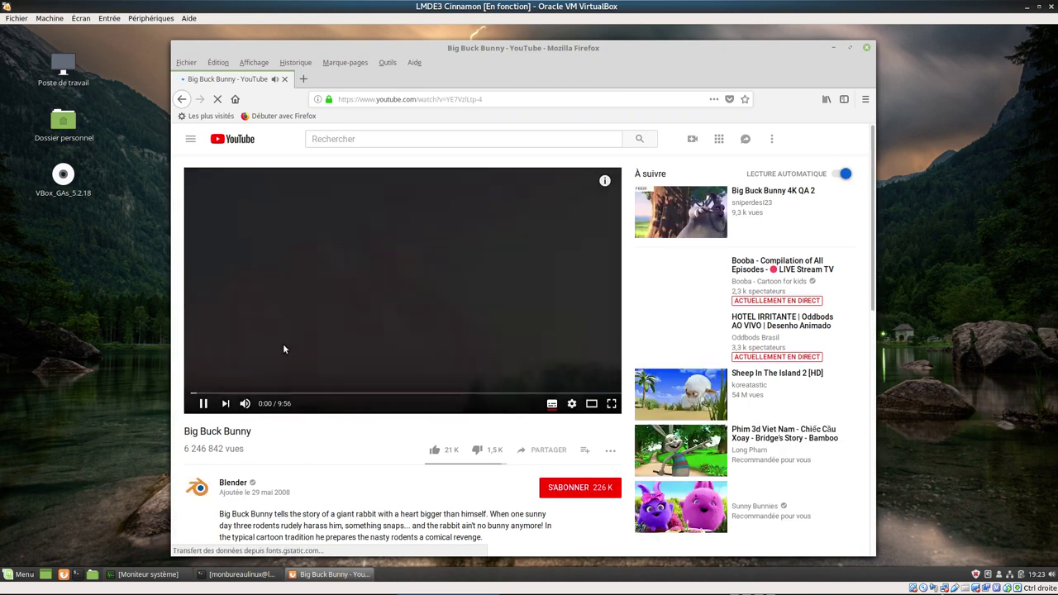
pyautogui.click(231, 393)
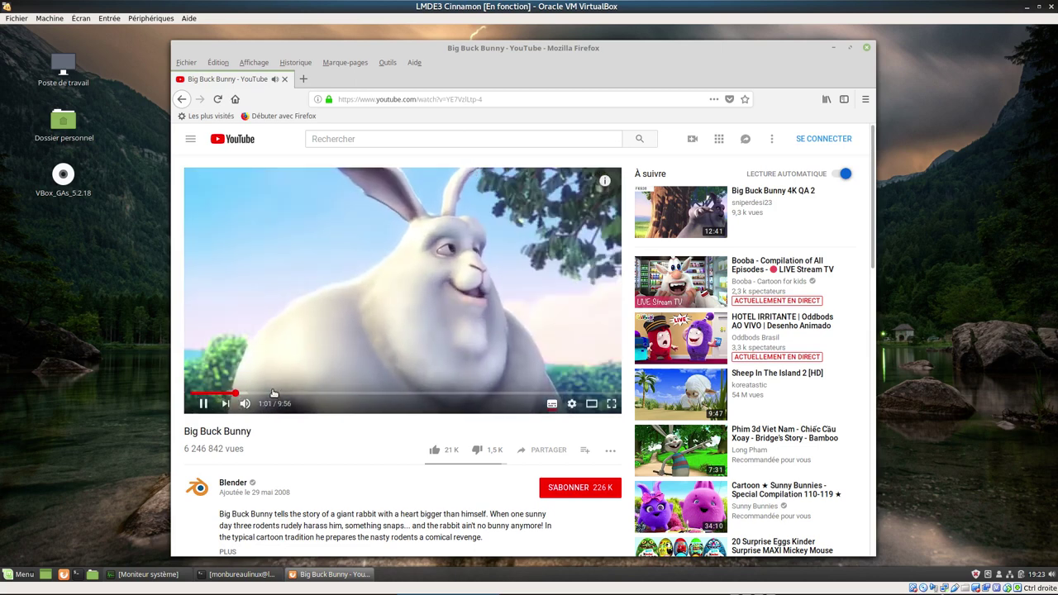
pyautogui.click(403, 392)
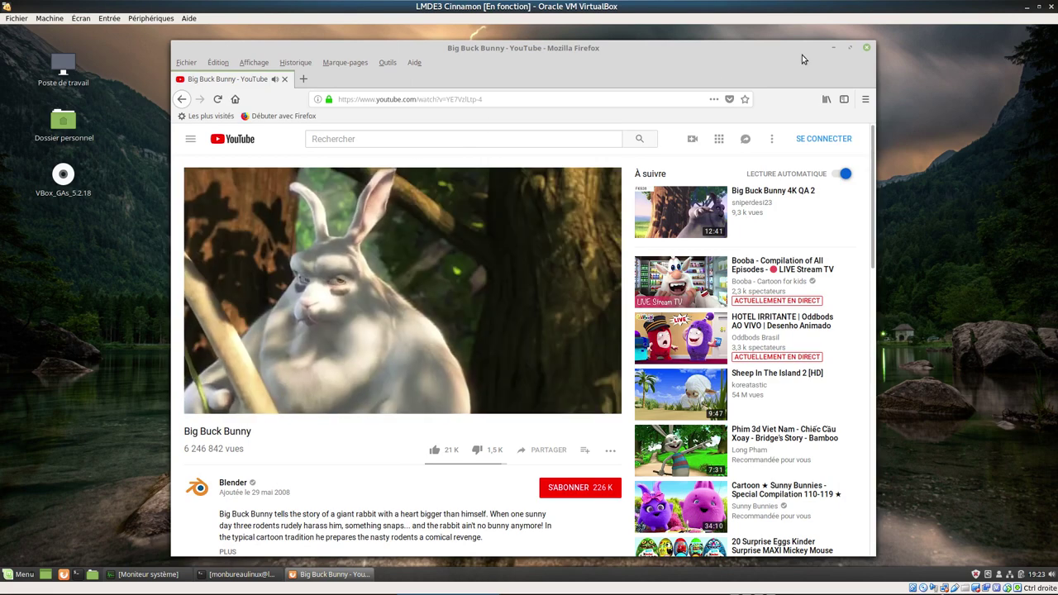
pyautogui.click(867, 48)
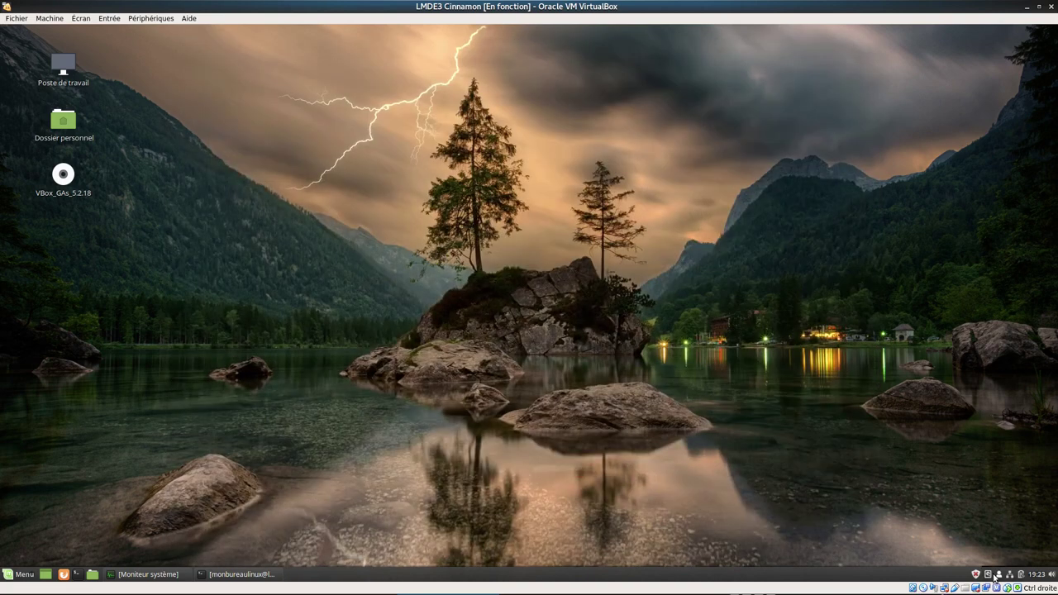
# - Check the battery status, then add the Affichage applet to the panel via the applets manager
pyautogui.click(1022, 575)
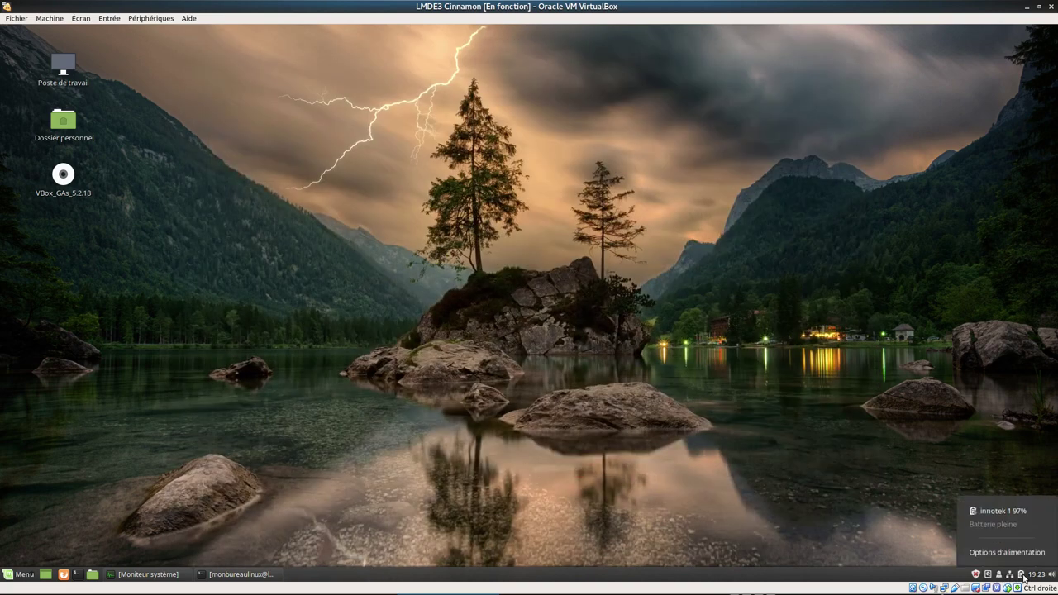
pyautogui.click(1023, 576)
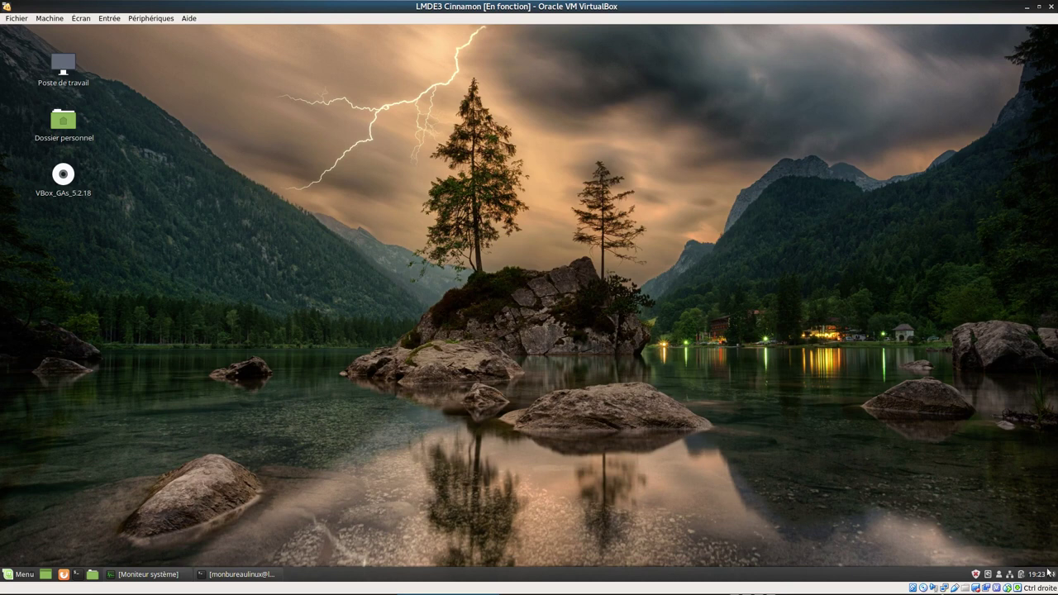
pyautogui.rightClick(952, 576)
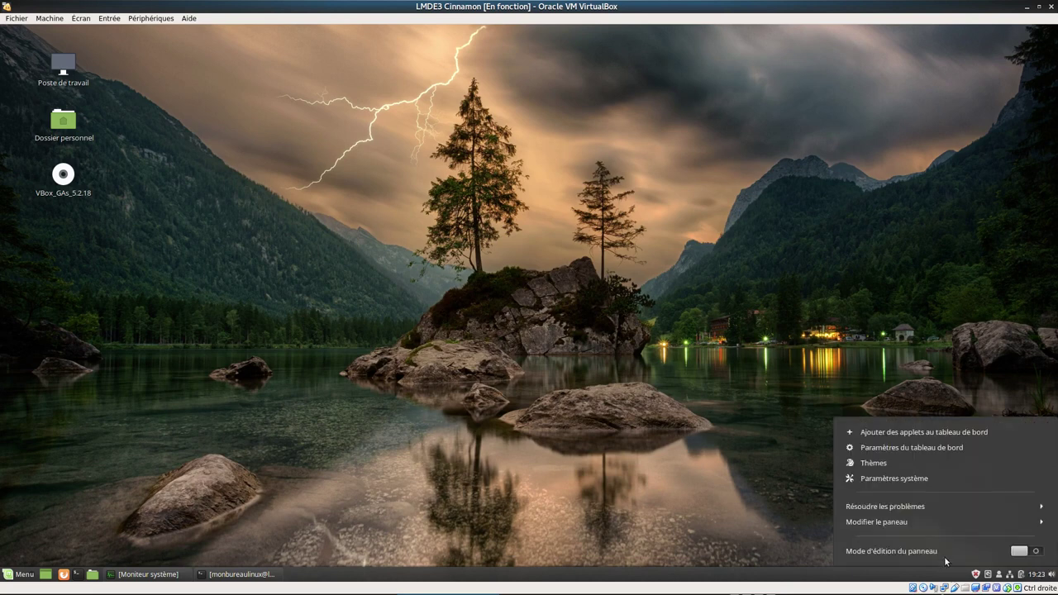
pyautogui.click(936, 432)
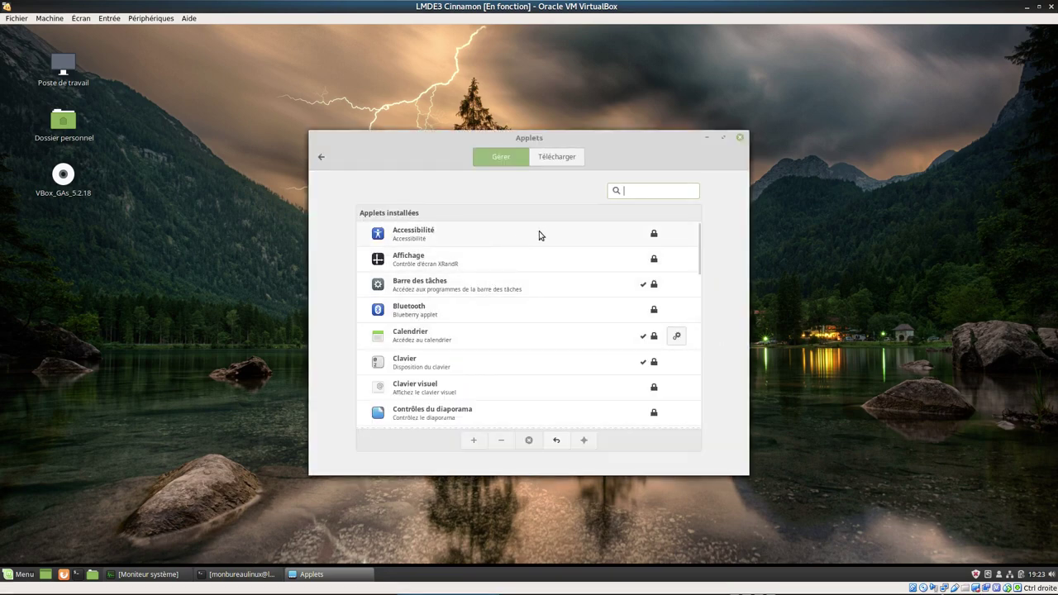
pyautogui.click(426, 265)
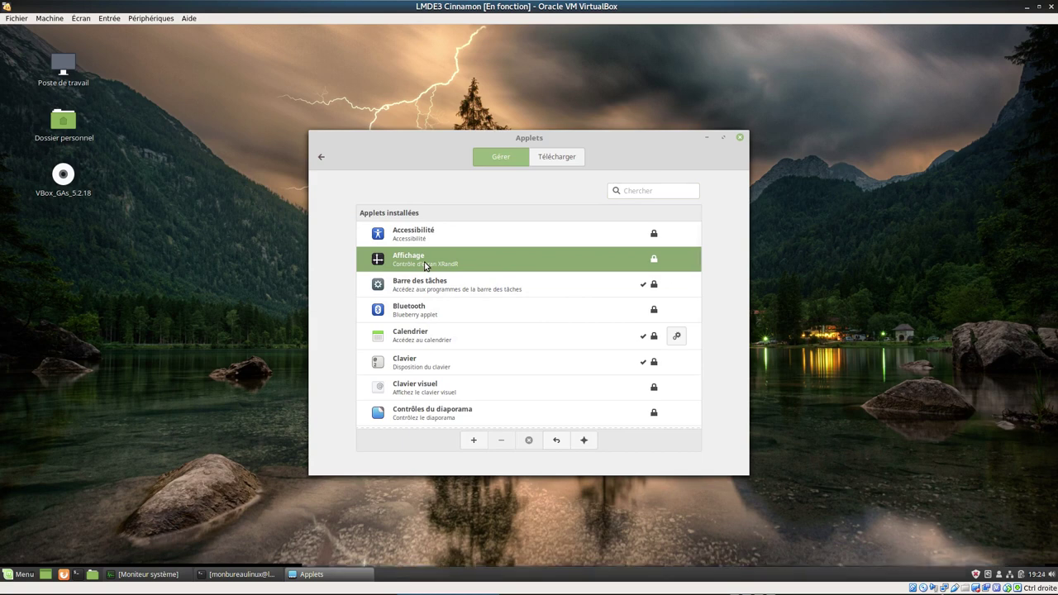
pyautogui.click(473, 442)
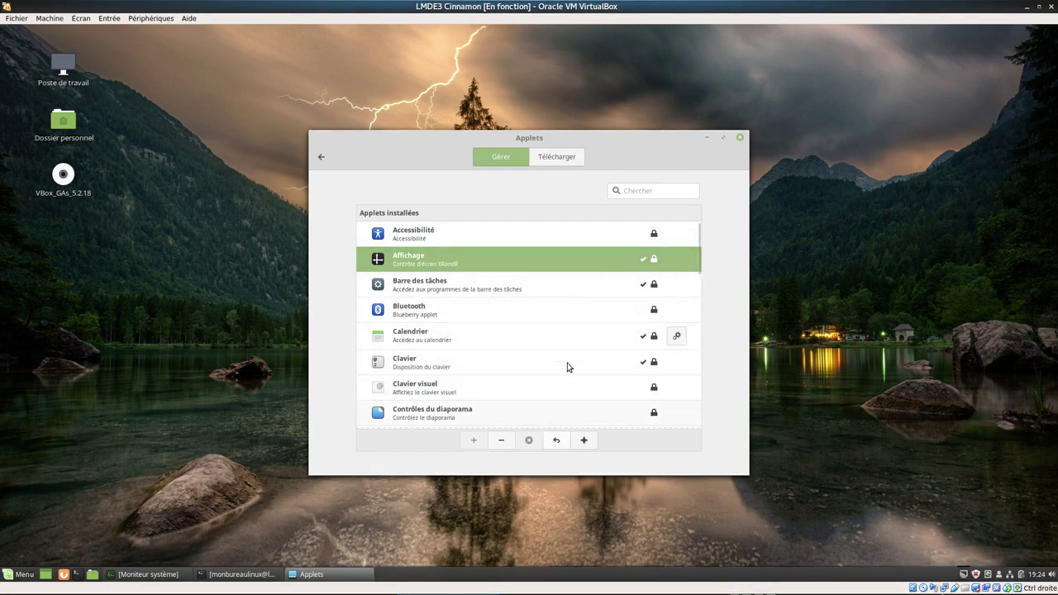
# - Browse downloadable applets after refreshing the applet cache, then close System Settings
pyautogui.click(552, 159)
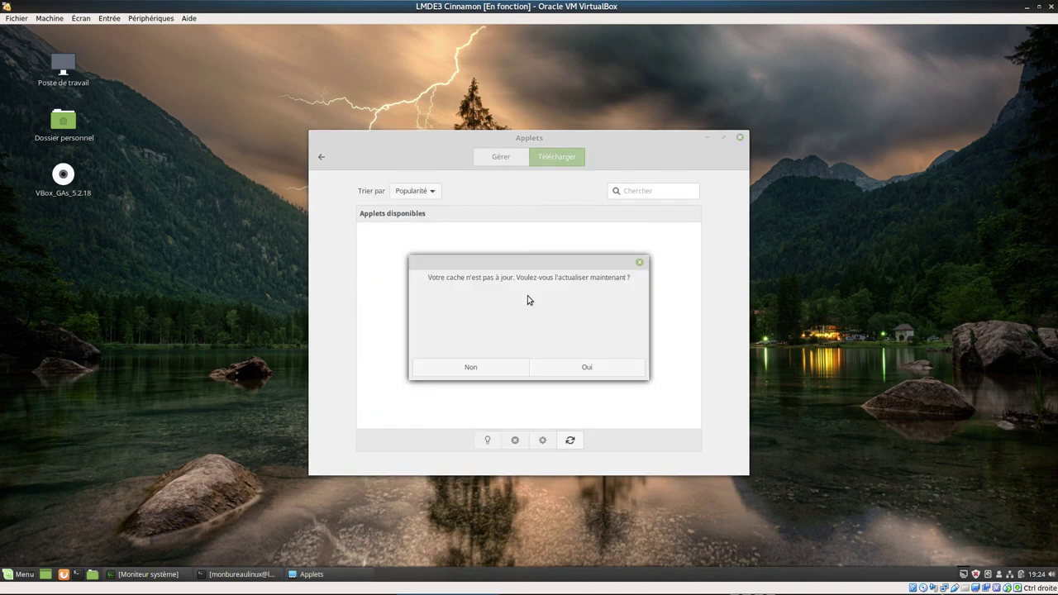
pyautogui.click(582, 370)
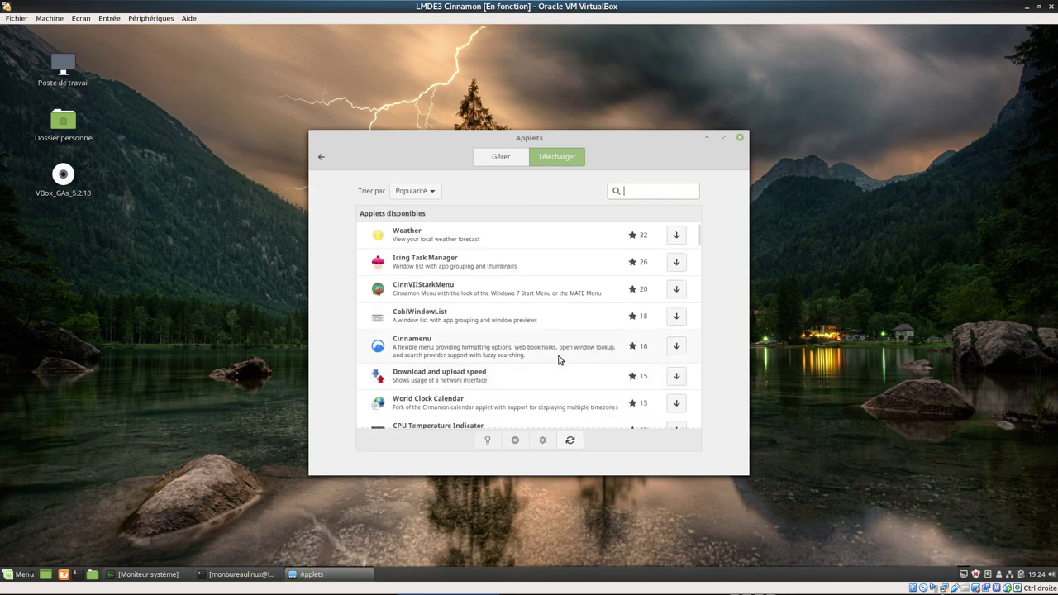
pyautogui.scroll(-5, 558, 360)
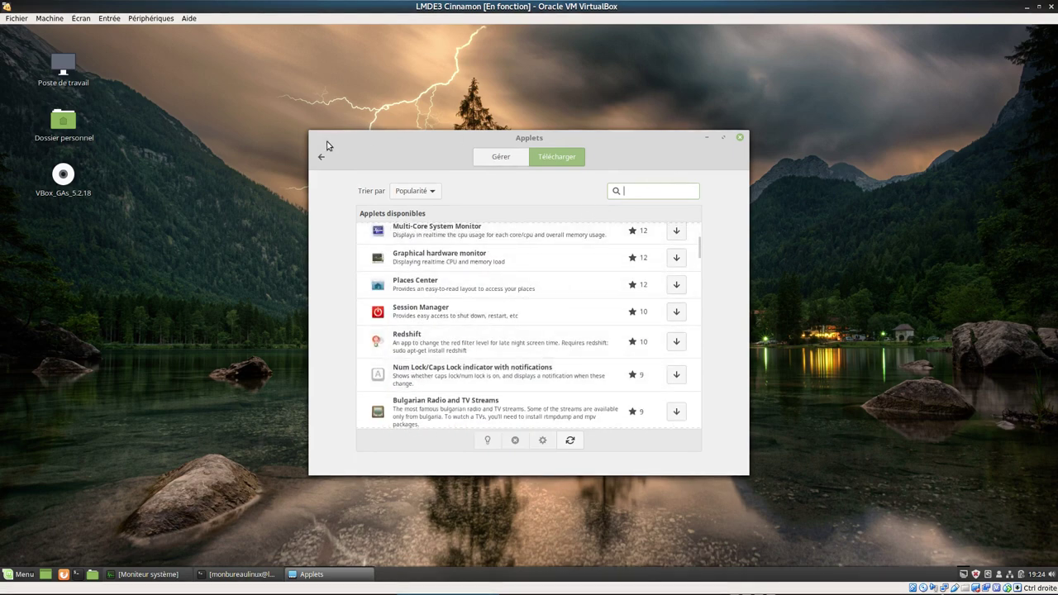
pyautogui.click(322, 157)
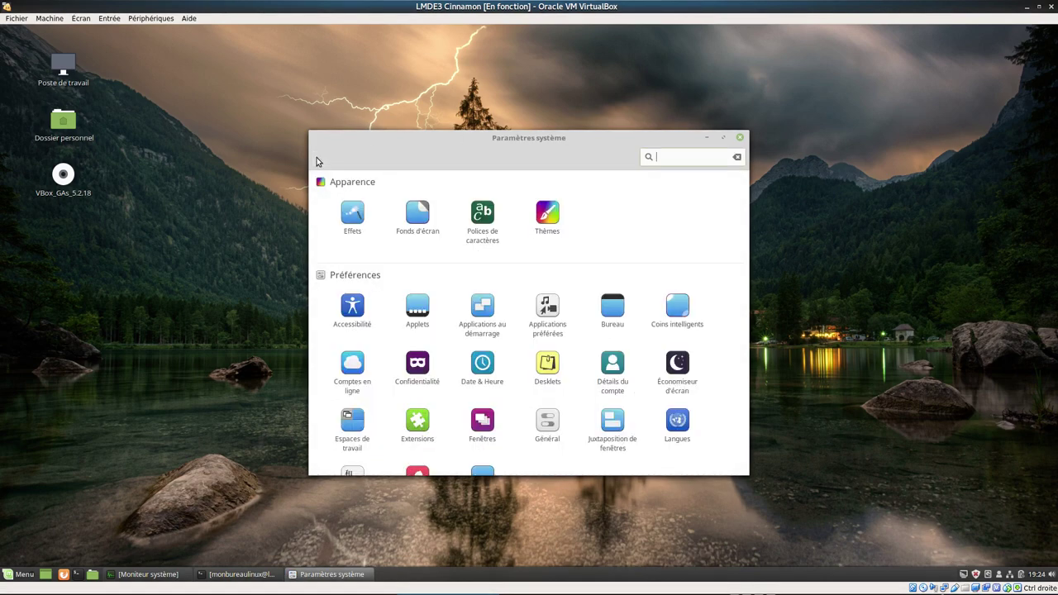
pyautogui.click(740, 138)
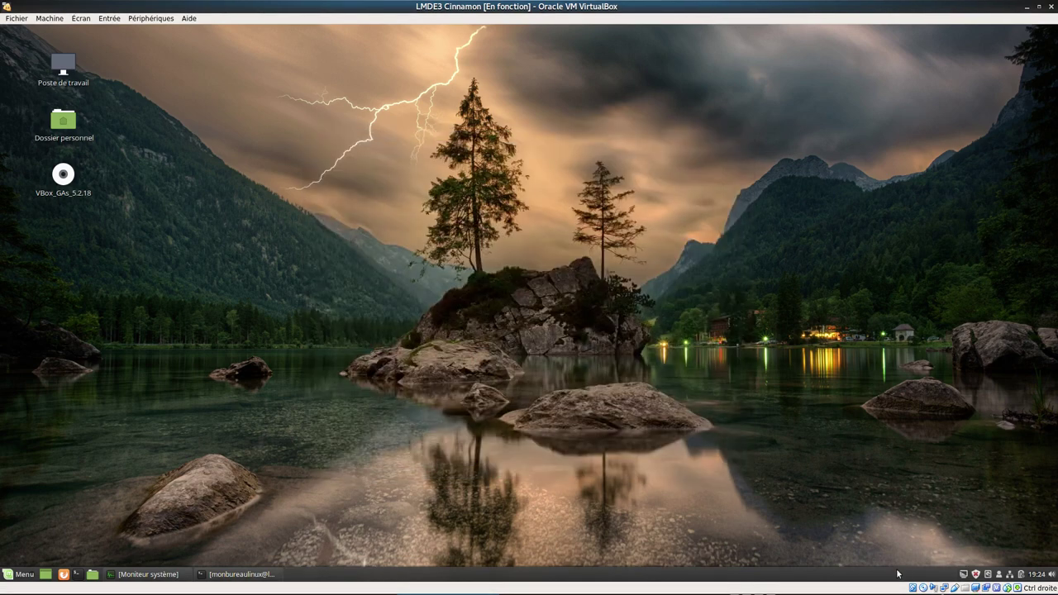
# - Peek at the display applet options, user account menu and today's calendar, closing each
pyautogui.click(976, 574)
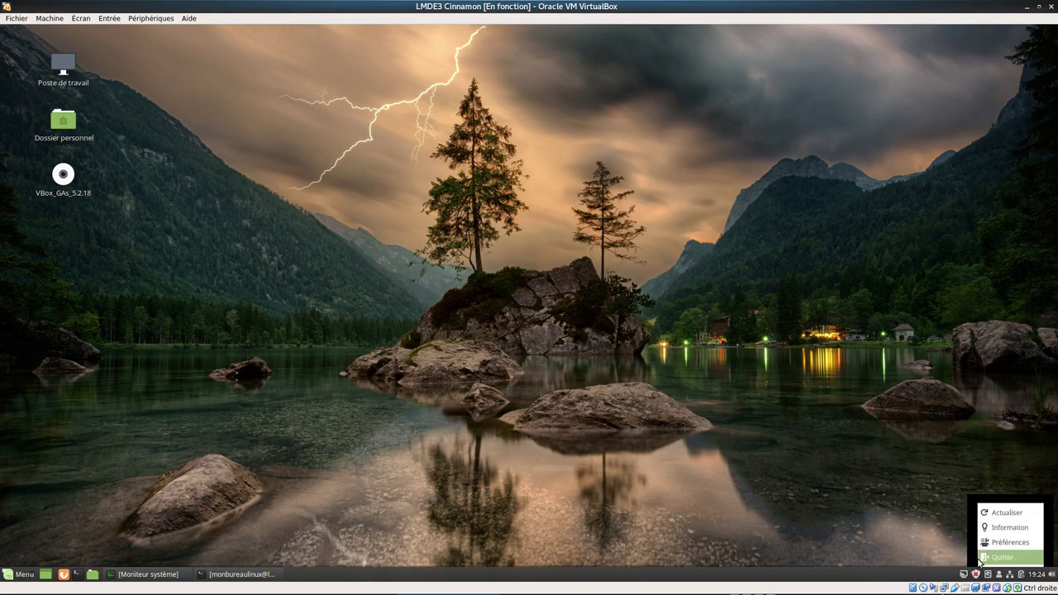
pyautogui.click(992, 519)
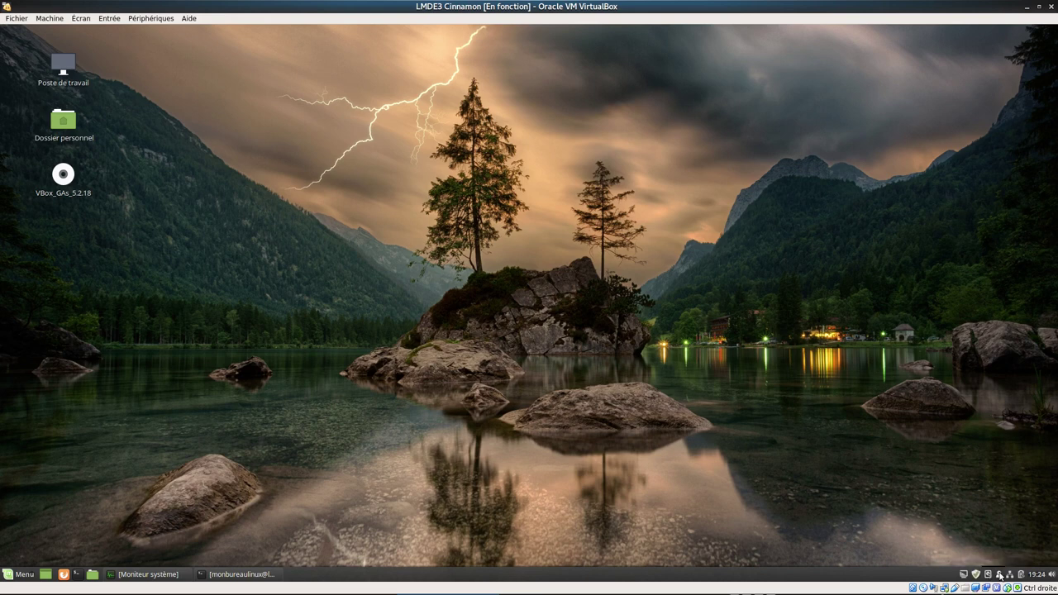
pyautogui.click(1000, 574)
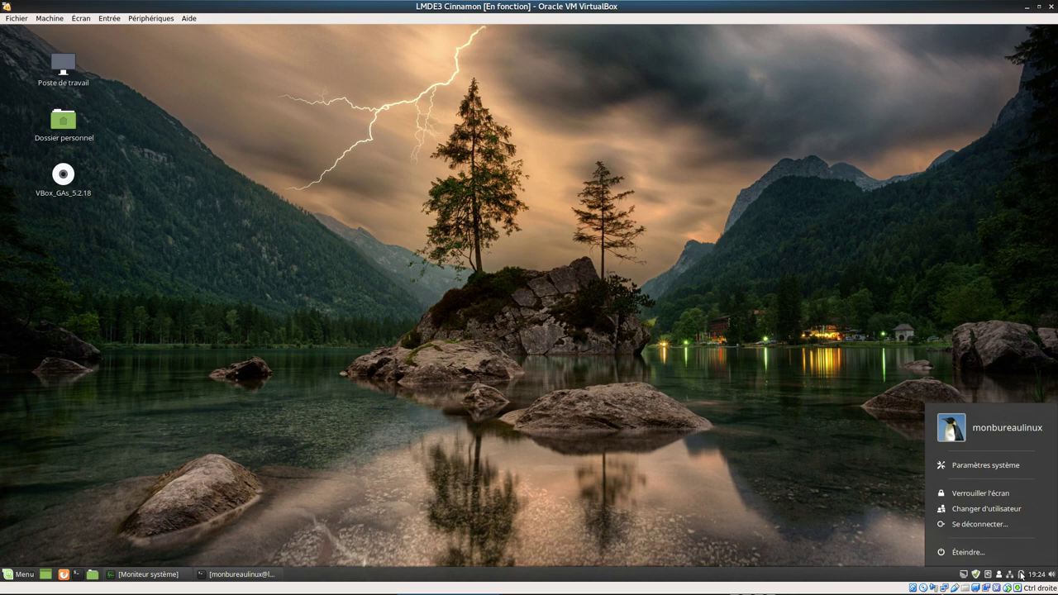
pyautogui.click(845, 504)
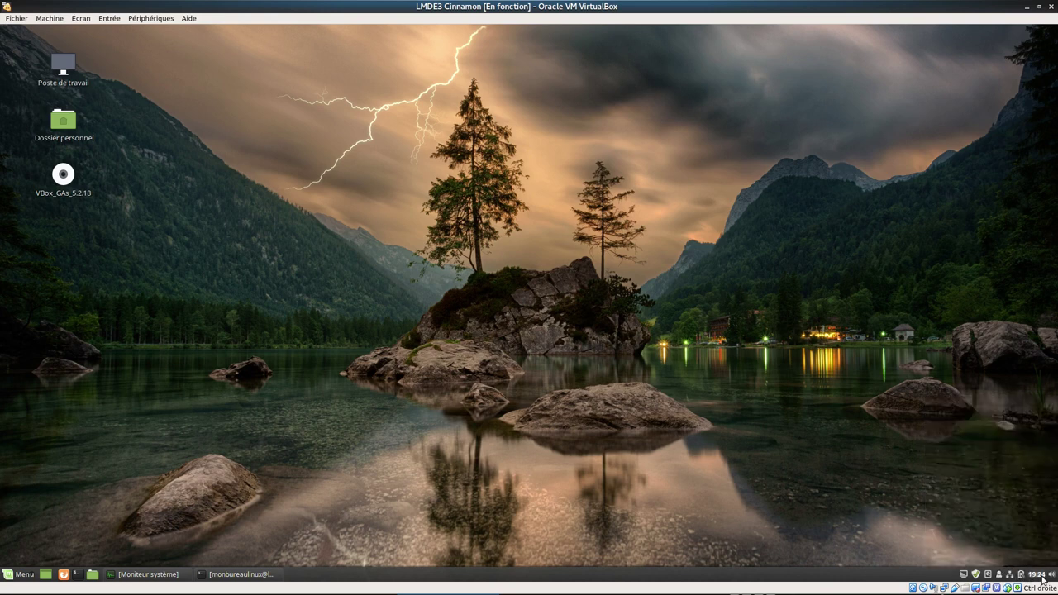
pyautogui.click(1039, 575)
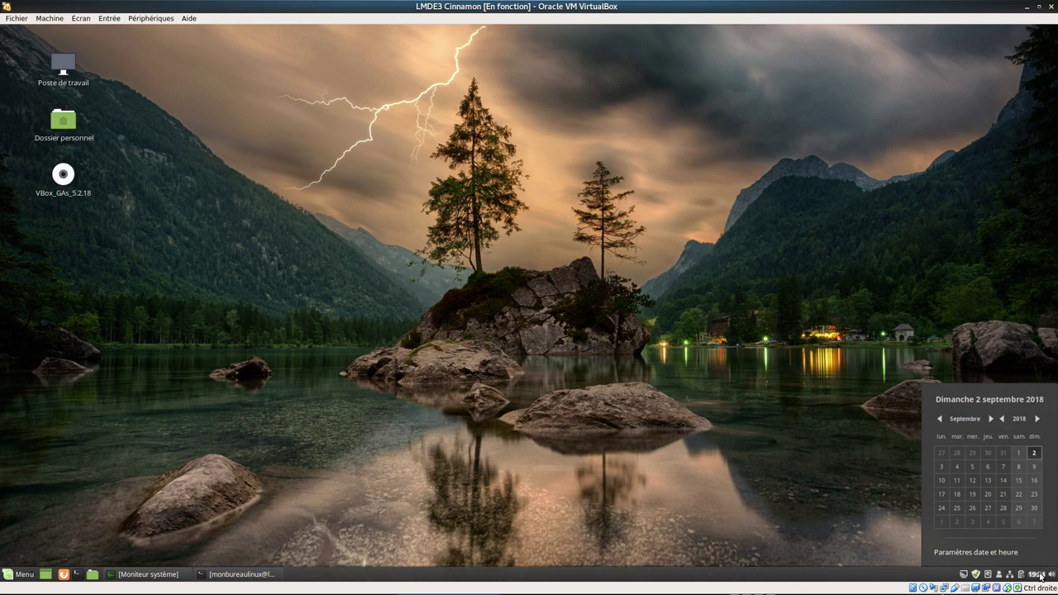
pyautogui.click(1039, 574)
# - Review the Calendrier applet configuration, close it, and bring up the quick sound controls
pyautogui.rightClick(1039, 575)
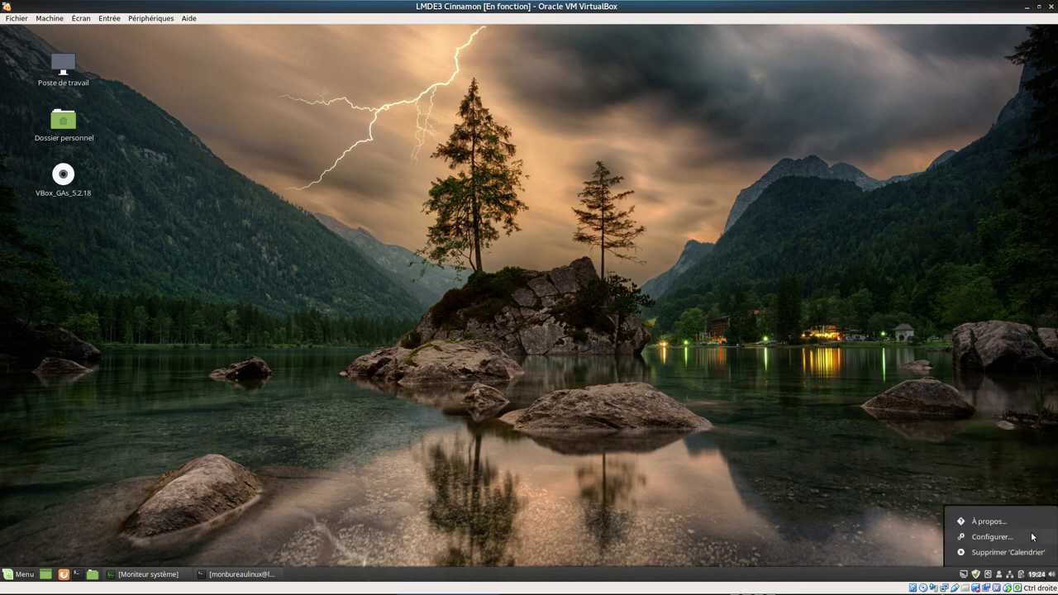
pyautogui.click(1023, 538)
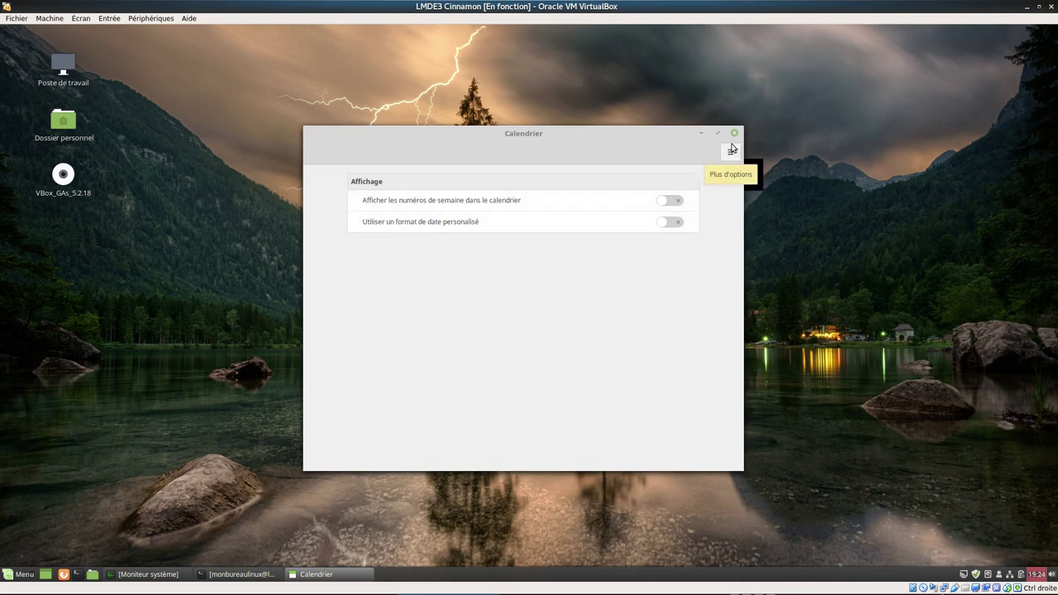
pyautogui.click(734, 133)
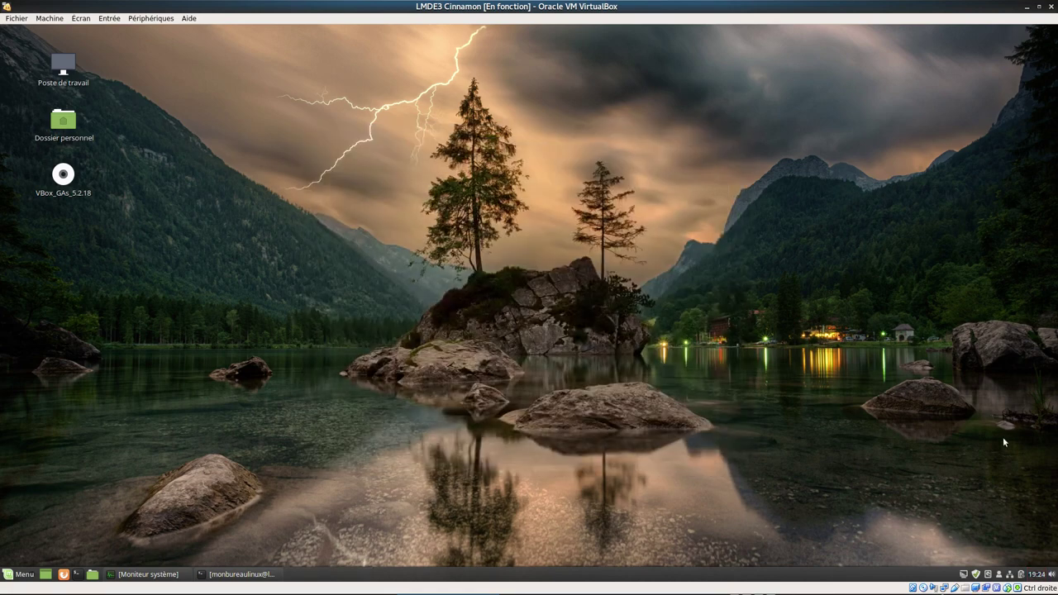
pyautogui.click(1052, 576)
pyautogui.click(941, 553)
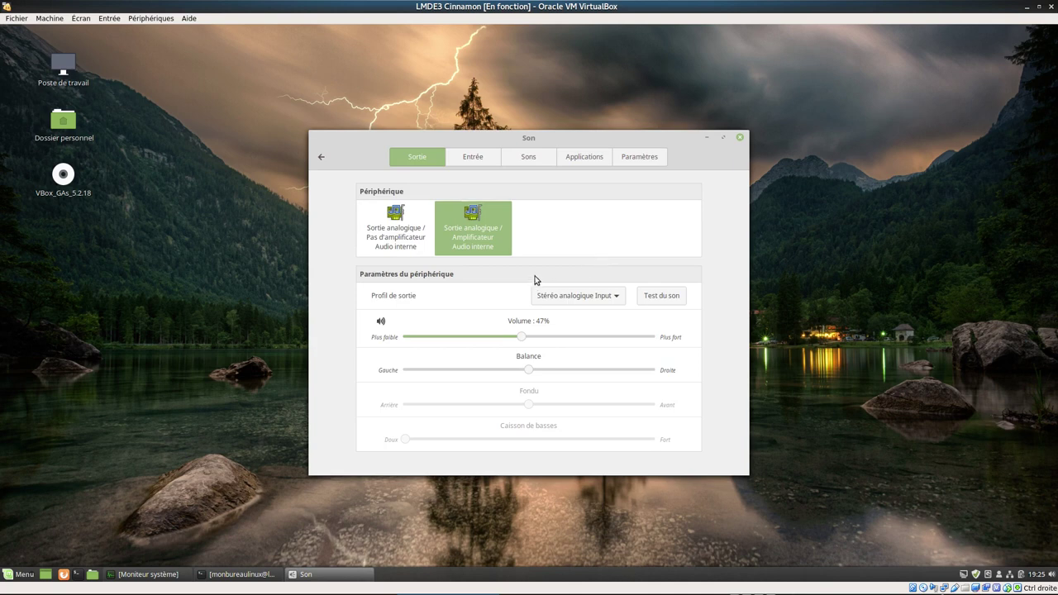
pyautogui.click(467, 160)
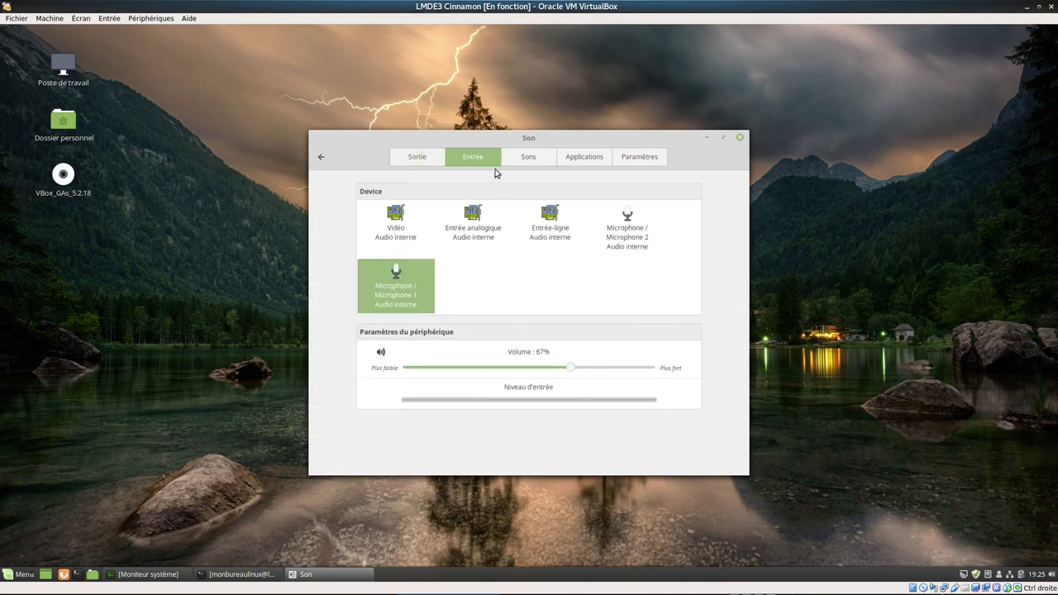
pyautogui.click(533, 163)
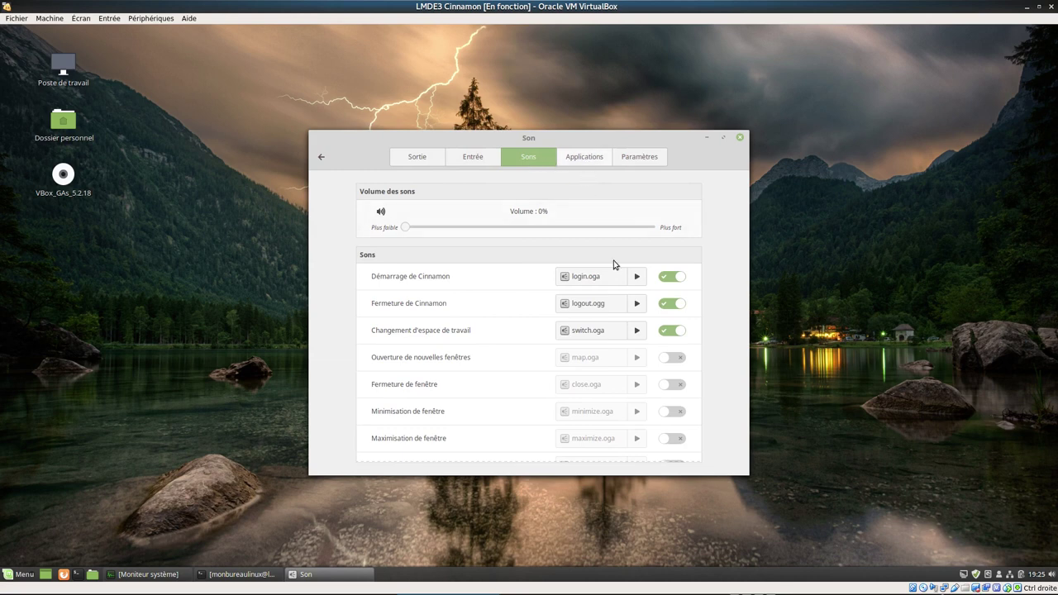
pyautogui.click(637, 277)
pyautogui.click(635, 304)
pyautogui.click(633, 331)
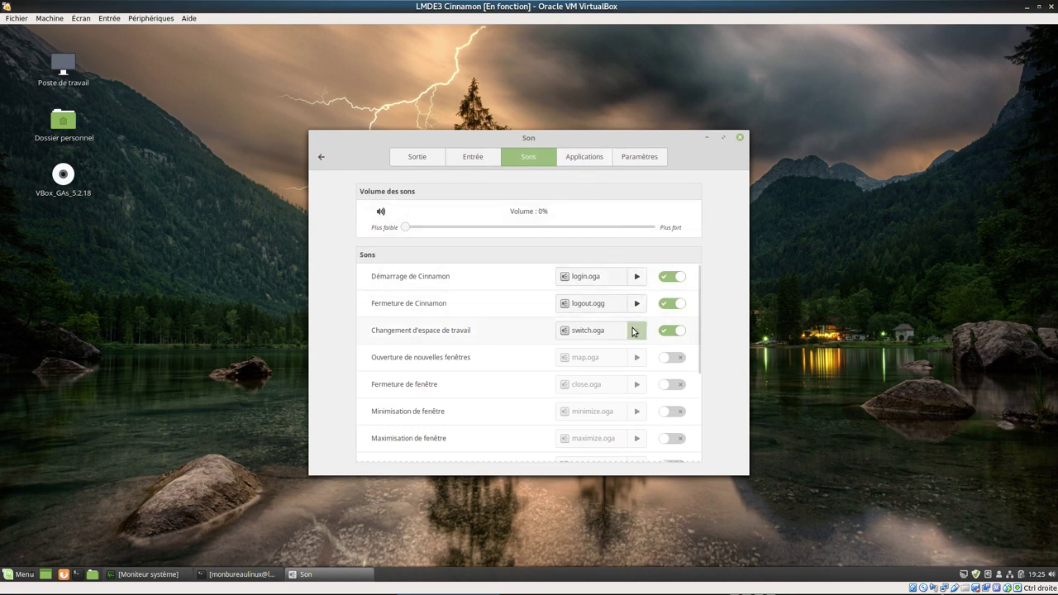
pyautogui.click(591, 159)
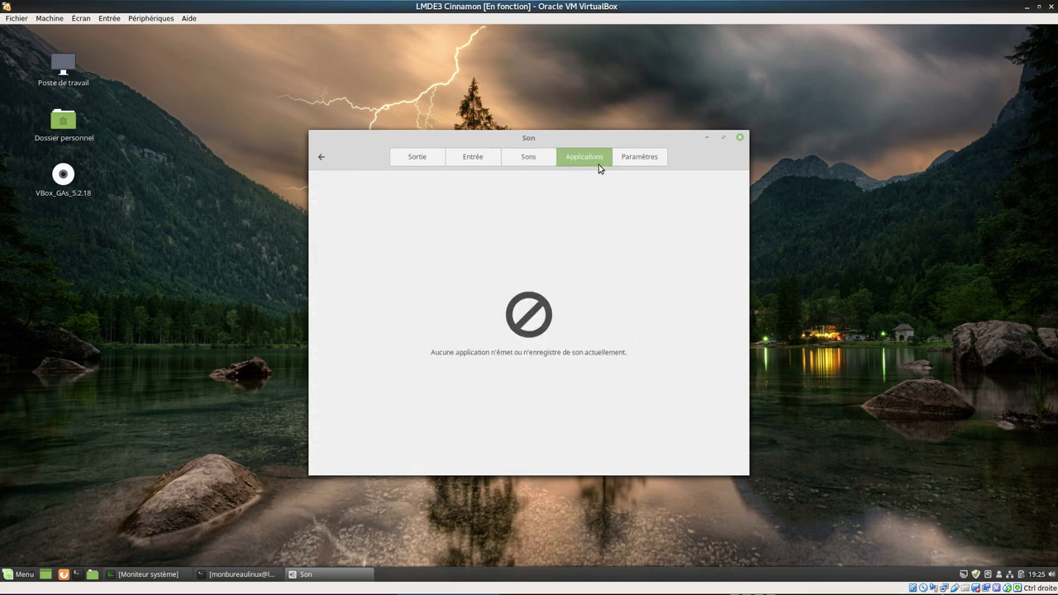
pyautogui.click(641, 162)
pyautogui.click(536, 161)
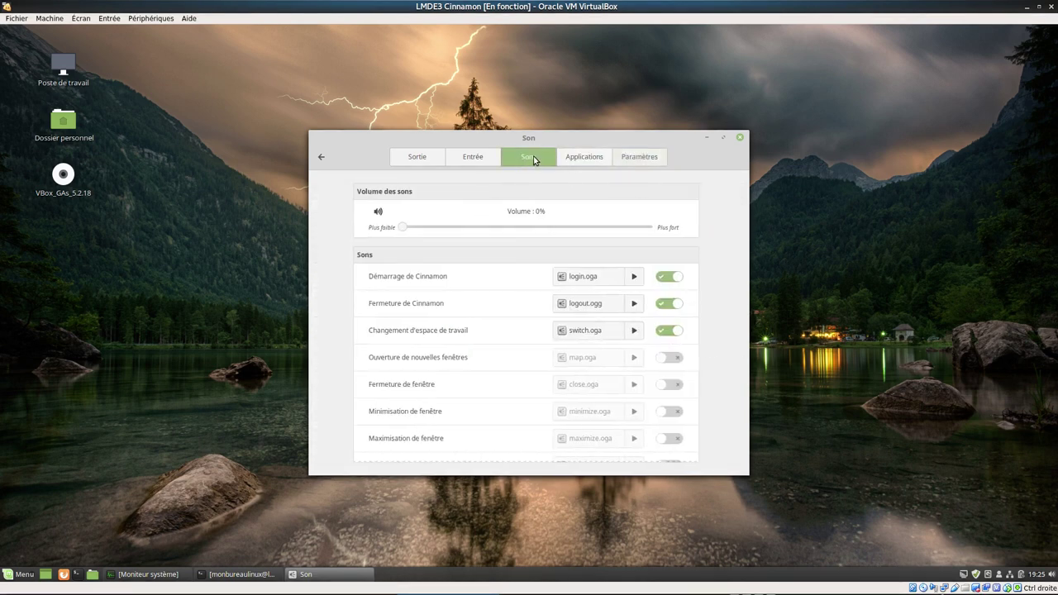
pyautogui.click(472, 160)
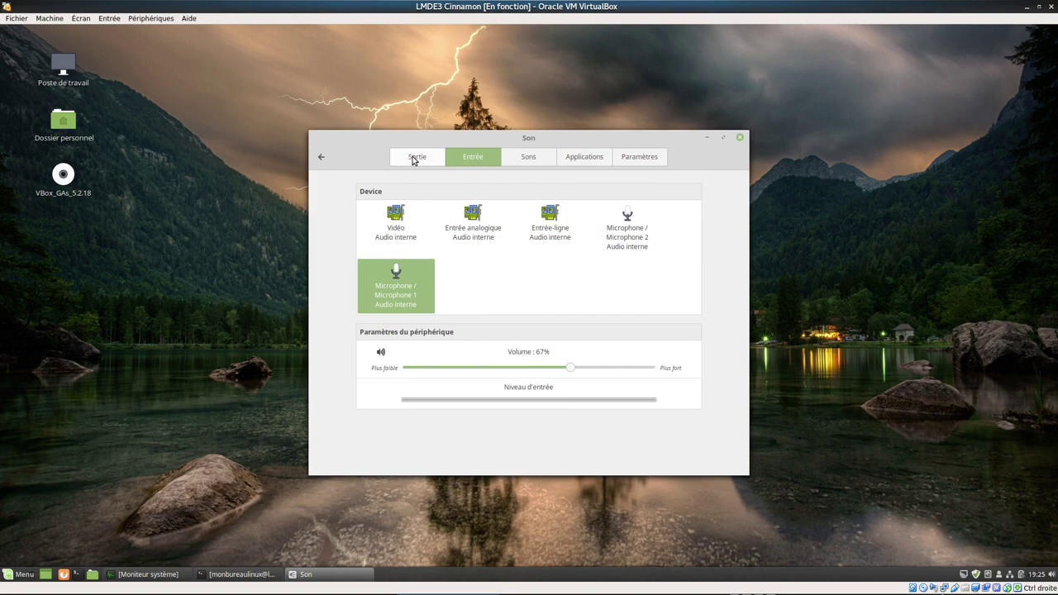
pyautogui.click(415, 159)
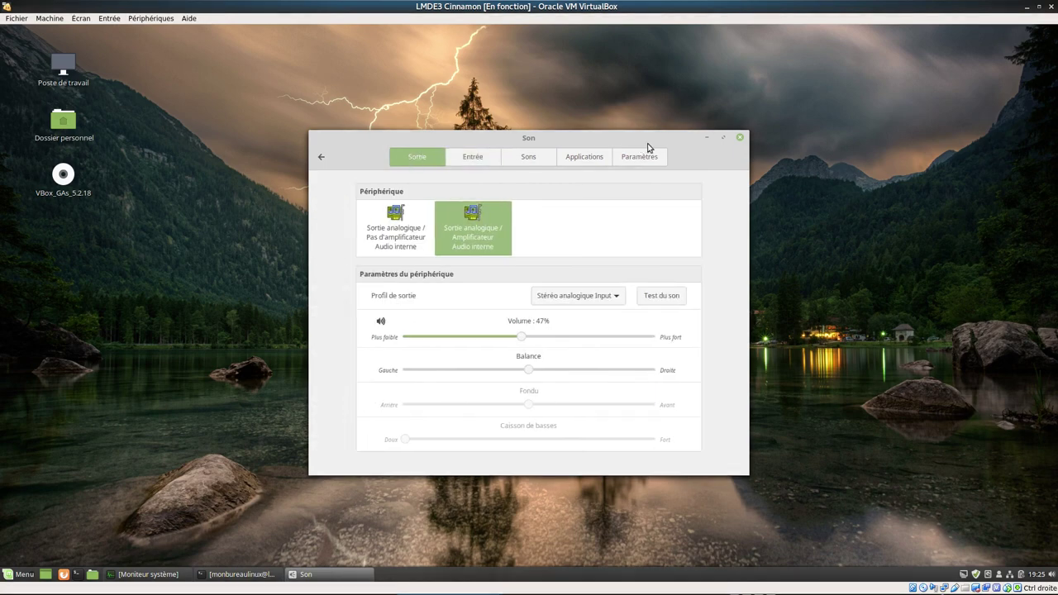
pyautogui.click(740, 140)
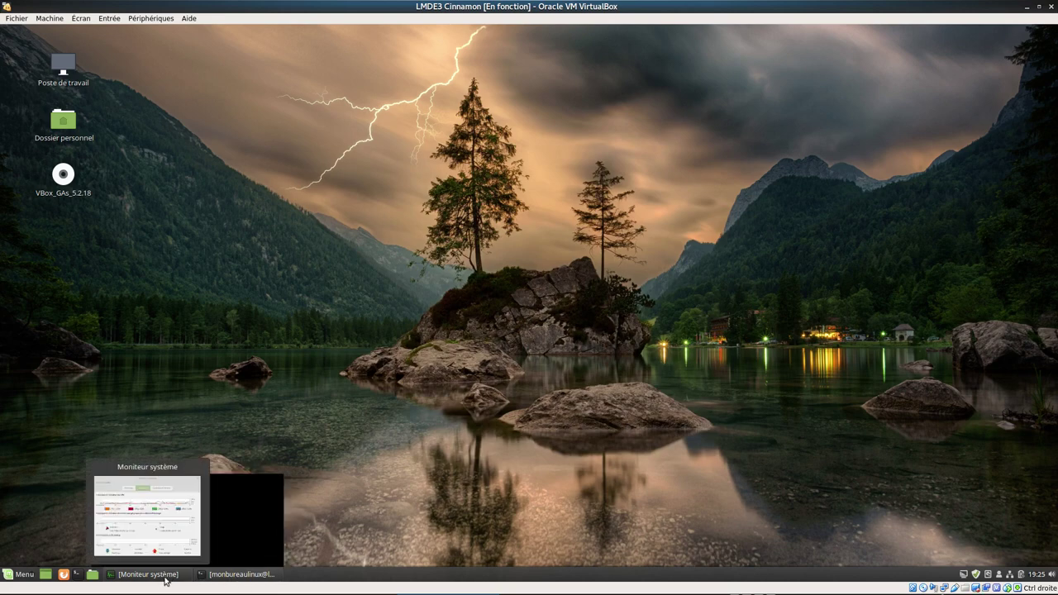
# - Restore and close System Monitor, then step through the desktop icons and clear the selection
pyautogui.click(164, 576)
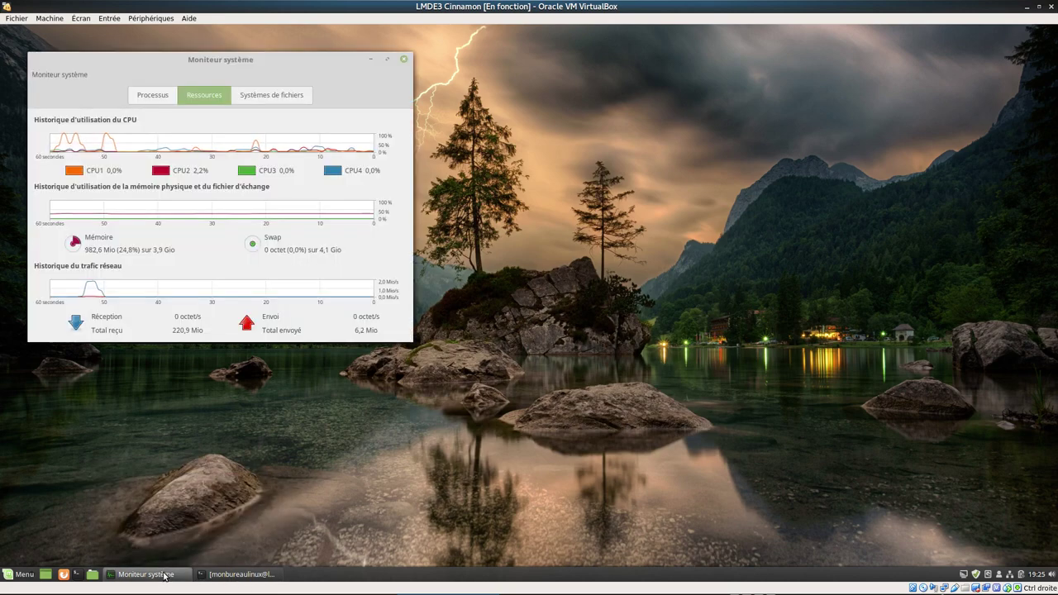
pyautogui.click(404, 61)
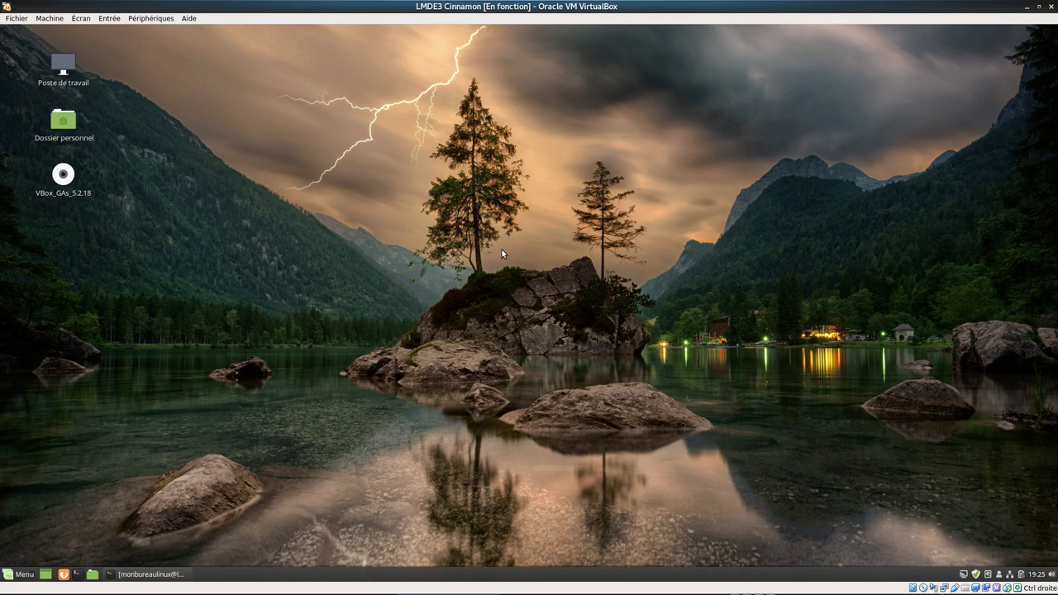
pyautogui.press('Down')
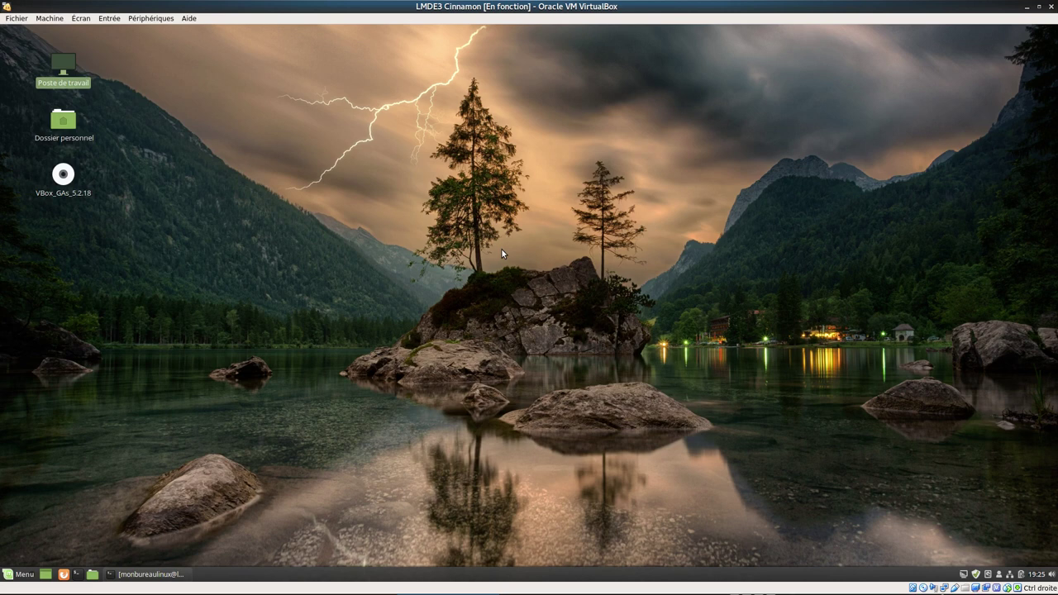
pyautogui.press('Down')
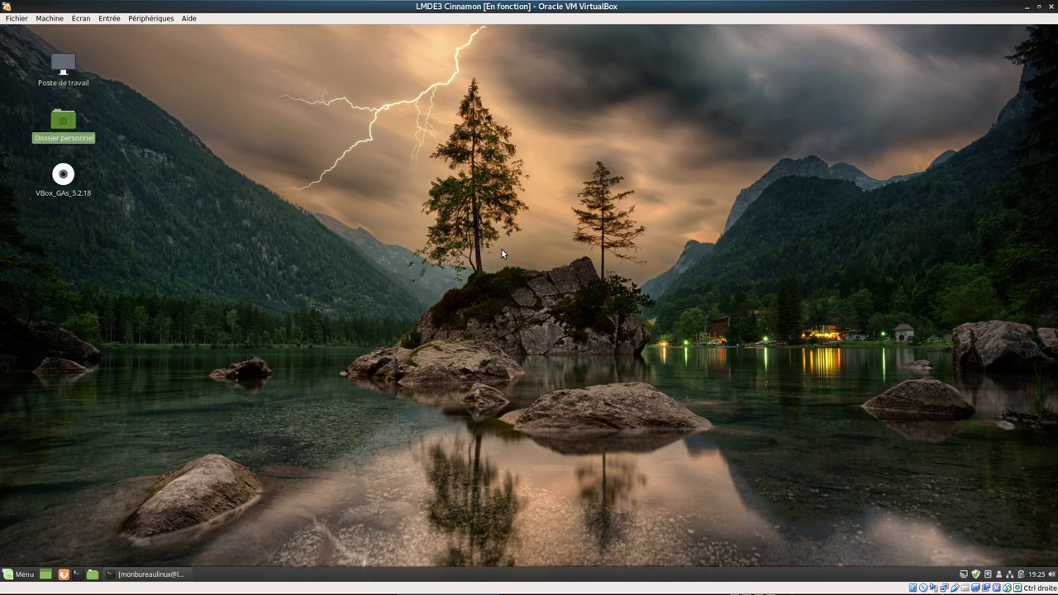
pyautogui.click(648, 324)
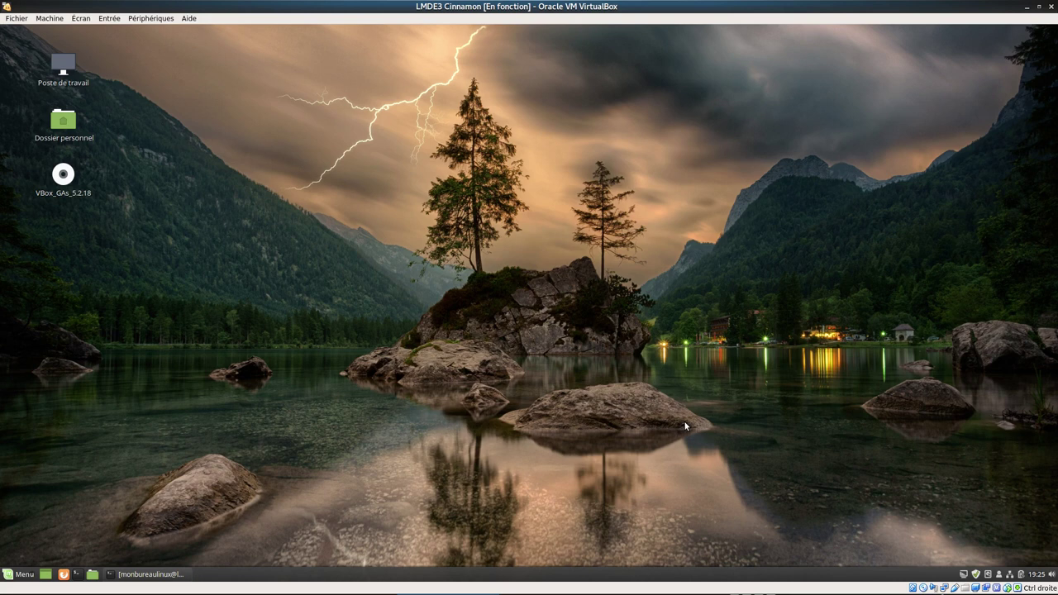
pyautogui.hotkey('ctrl', 'alt', 'Right')
pyautogui.hotkey('ctrl', 'alt', 'Right')
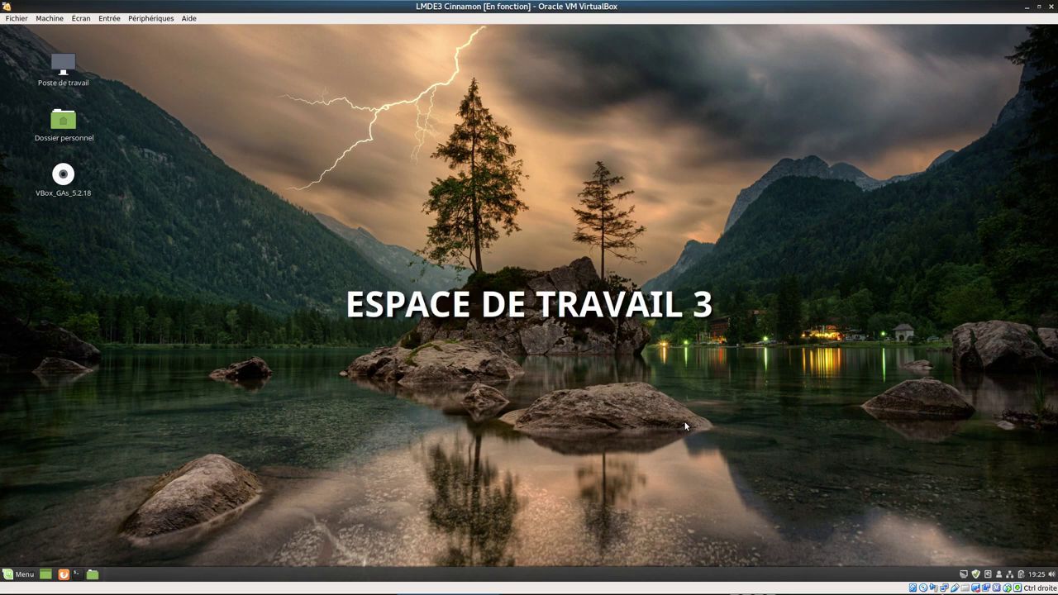
pyautogui.hotkey('ctrl', 'alt', 'Left')
pyautogui.hotkey('ctrl', 'alt', 'Left')
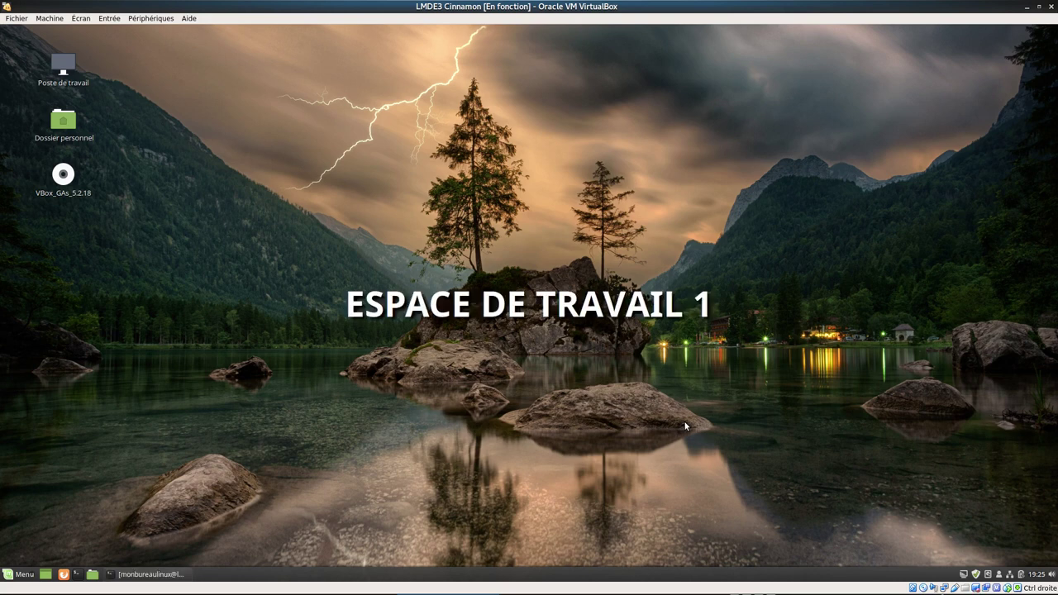
pyautogui.hotkey('ctrl', 'alt', 'Up')
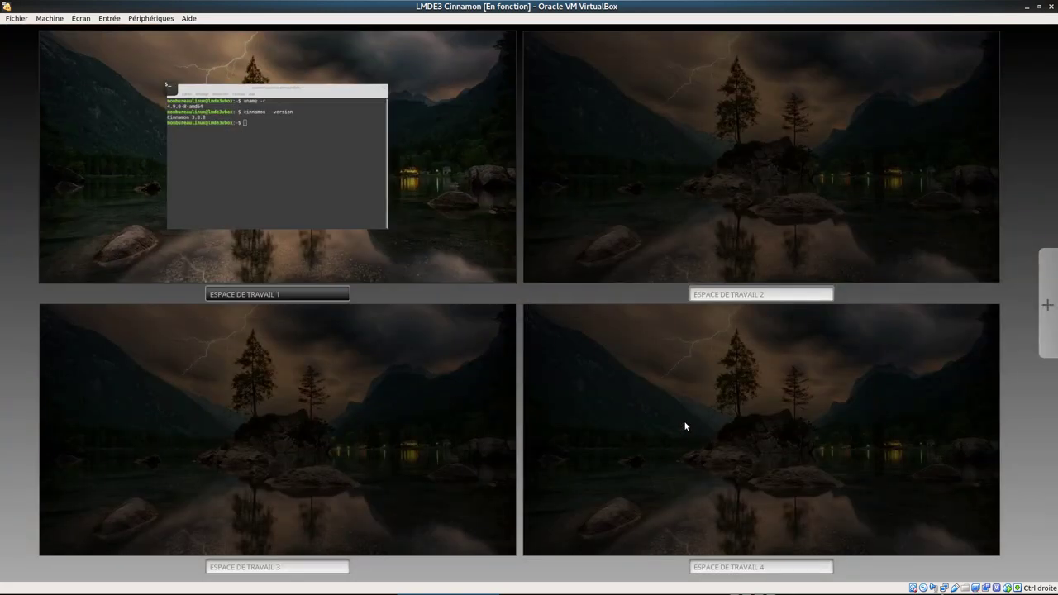
pyautogui.hotkey('ctrl', 'alt', 'Right')
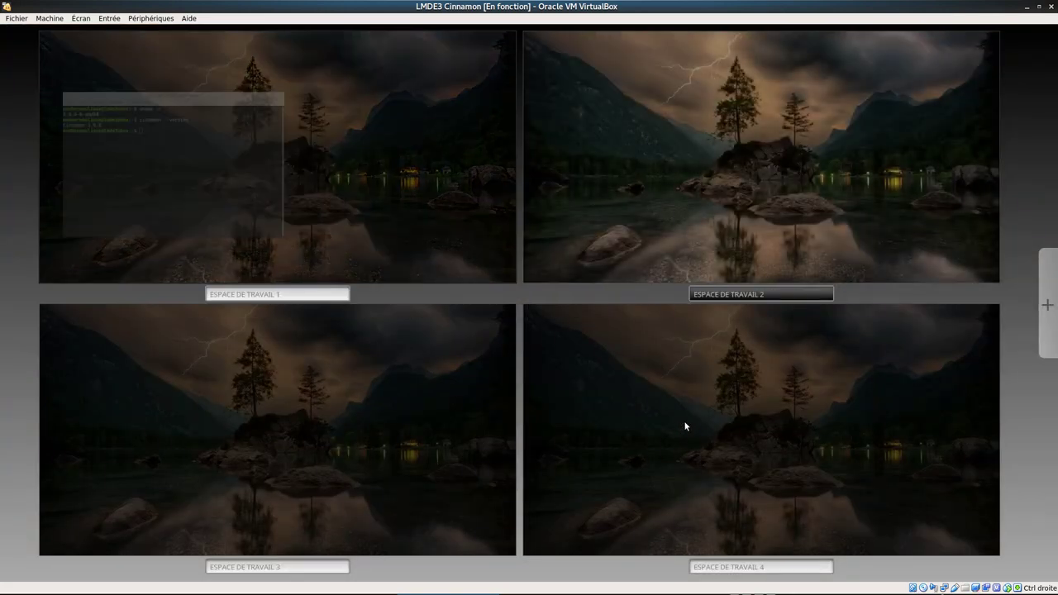
pyautogui.hotkey('ctrl', 'alt', 'Down')
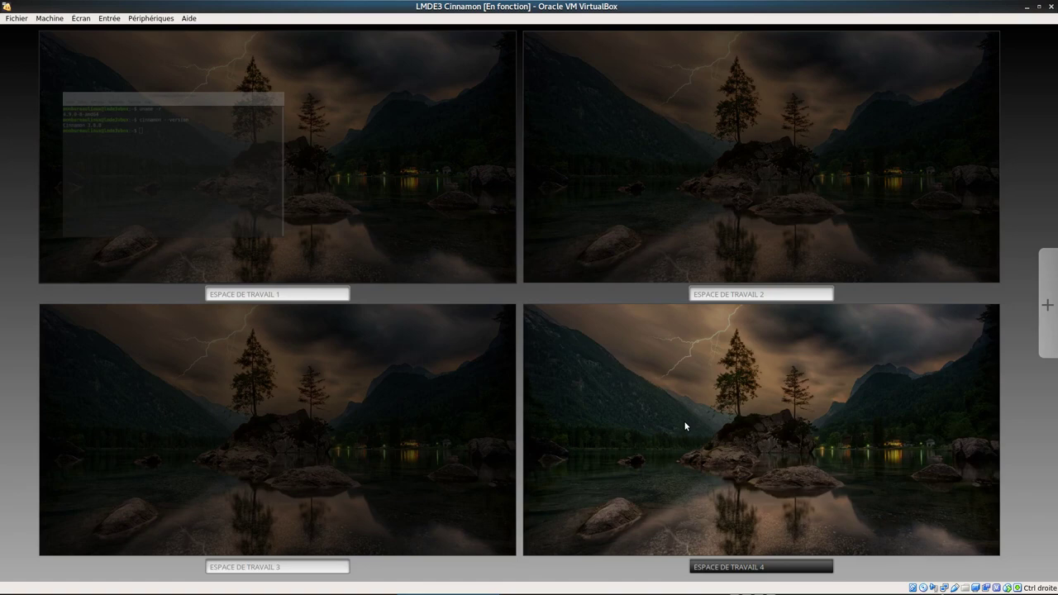
pyautogui.hotkey('ctrl', 'alt', 'Left')
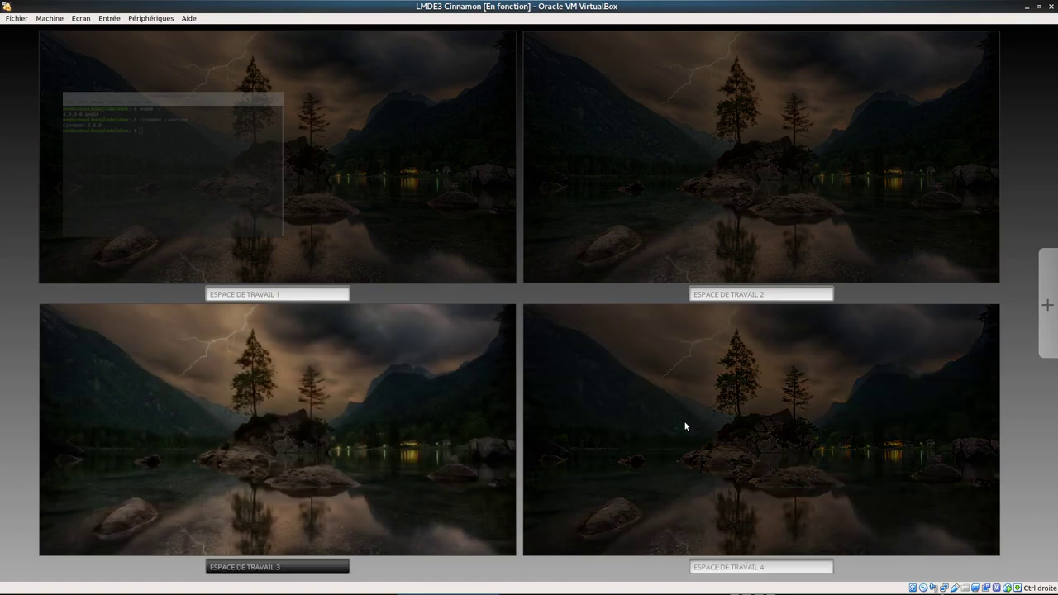
pyautogui.hotkey('ctrl', 'alt', 'Up')
pyautogui.press('Return')
pyautogui.press('super+d')
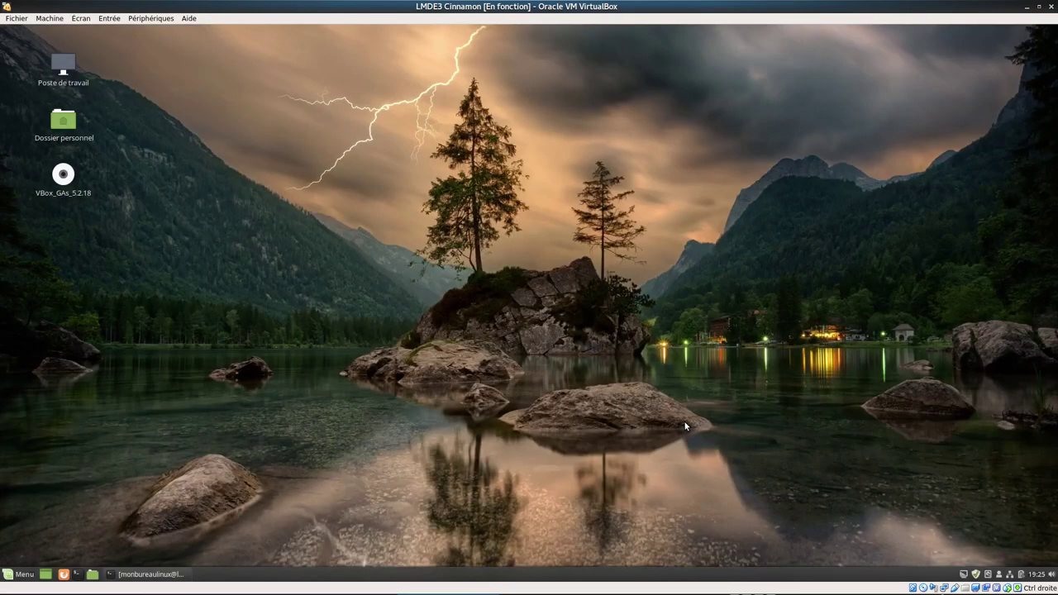
# - Log out of the session with Fermer la session
pyautogui.click(21, 574)
pyautogui.click(27, 491)
pyautogui.click(602, 330)
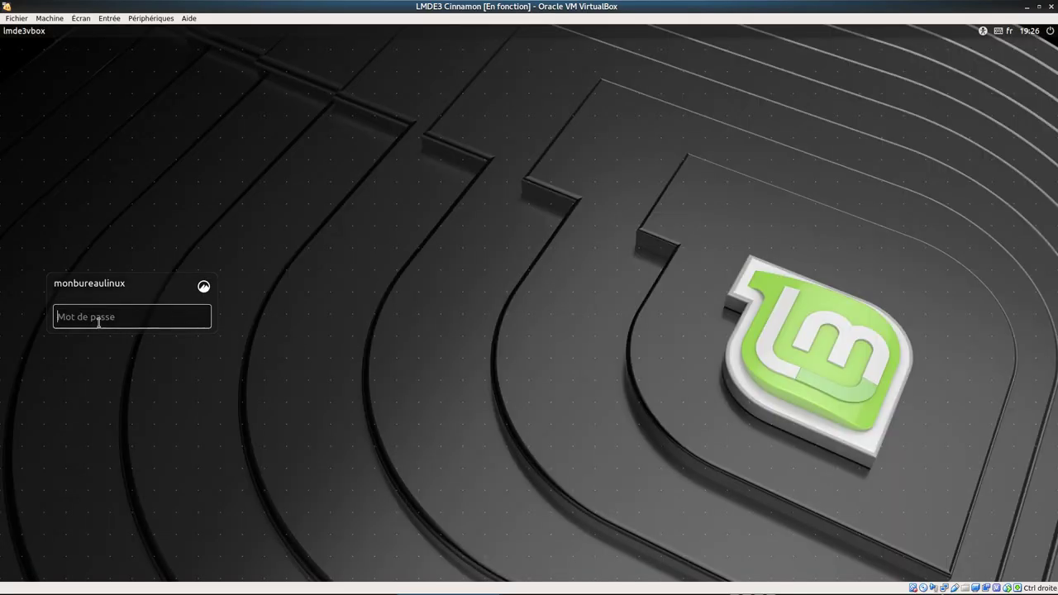
# - Attempt to sign in with a wrong password, which is rejected, then clear the password field
pyautogui.write('a')
pyautogui.press('BackSpace')
pyautogui.write('aaa')
pyautogui.press('Return')
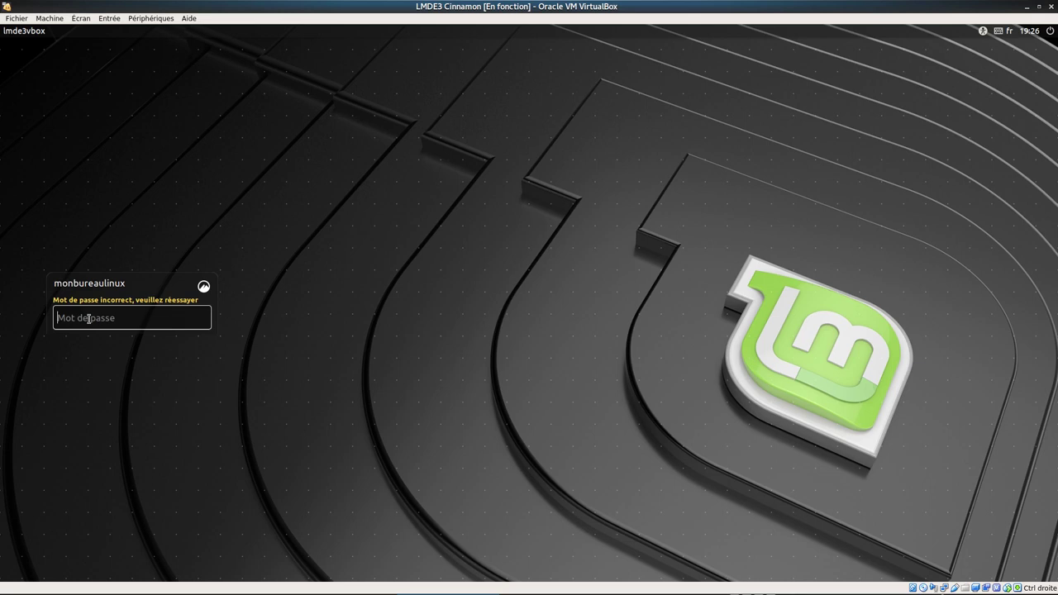
pyautogui.write('m')
pyautogui.press('BackSpace')
pyautogui.press('BackSpace')
pyautogui.press('BackSpace')
pyautogui.write('•••')
pyautogui.press('BackSpace')
pyautogui.press('BackSpace')
# - Restart the machine from the login screen's power menu via Quitter… and Redémarrer
pyautogui.click(1050, 33)
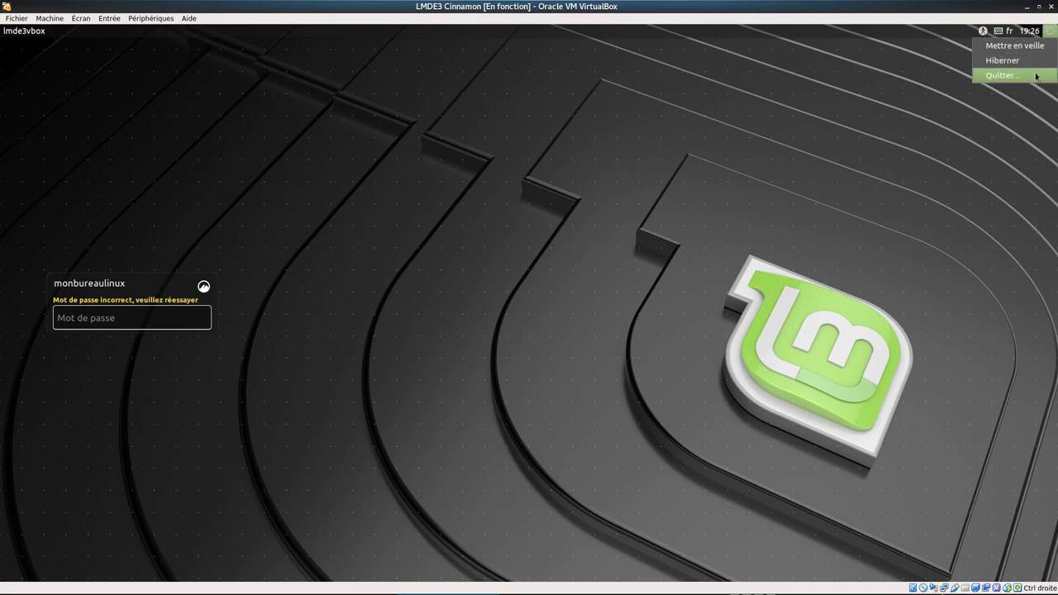
pyautogui.click(1036, 76)
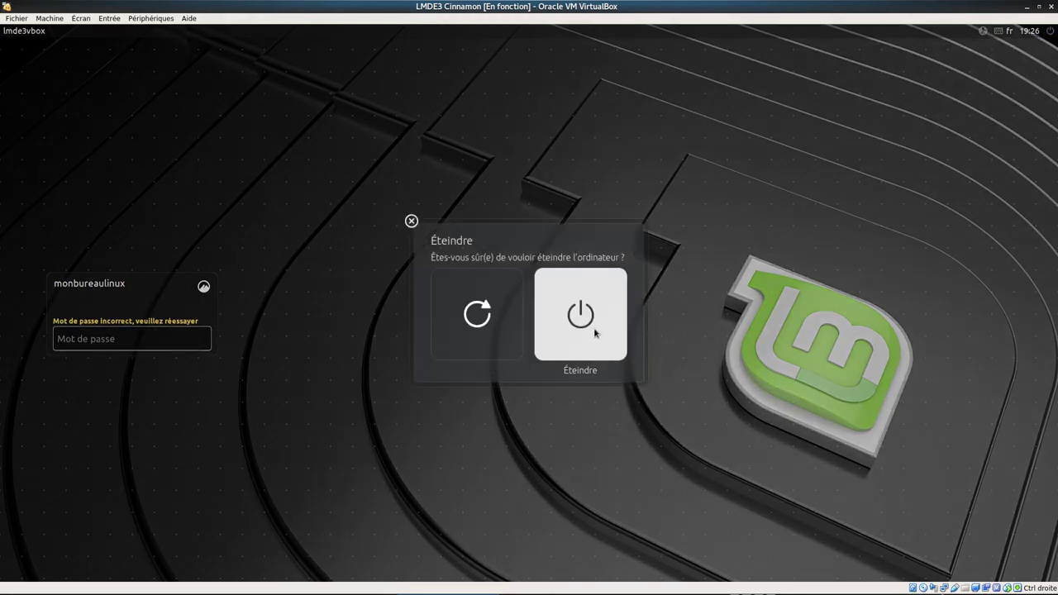
pyautogui.click(469, 321)
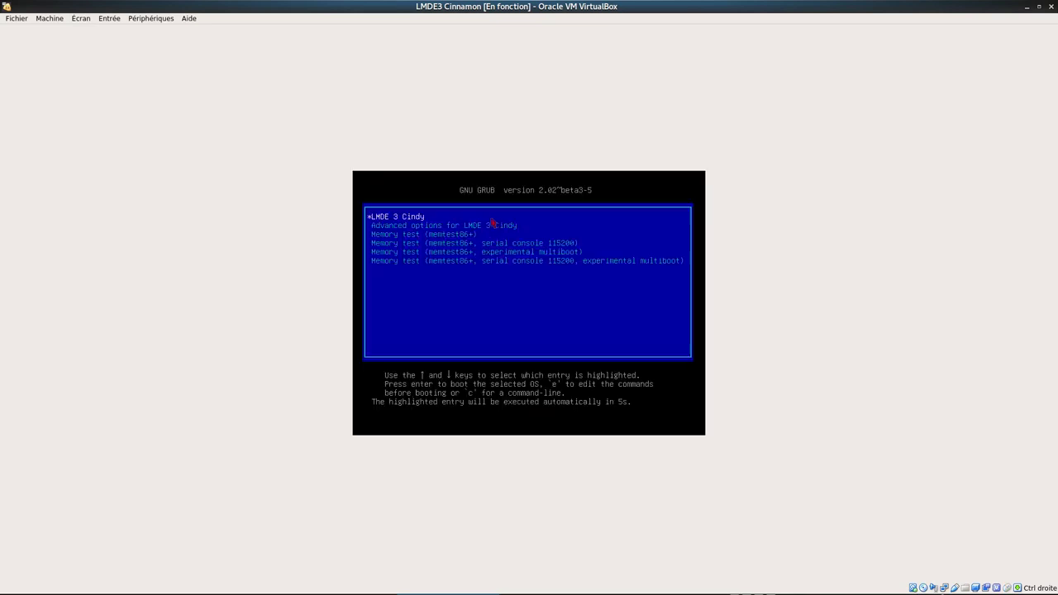
# - Boot LMDE 3 Cindy from GRUB and log in with the account password
pyautogui.press('Return')
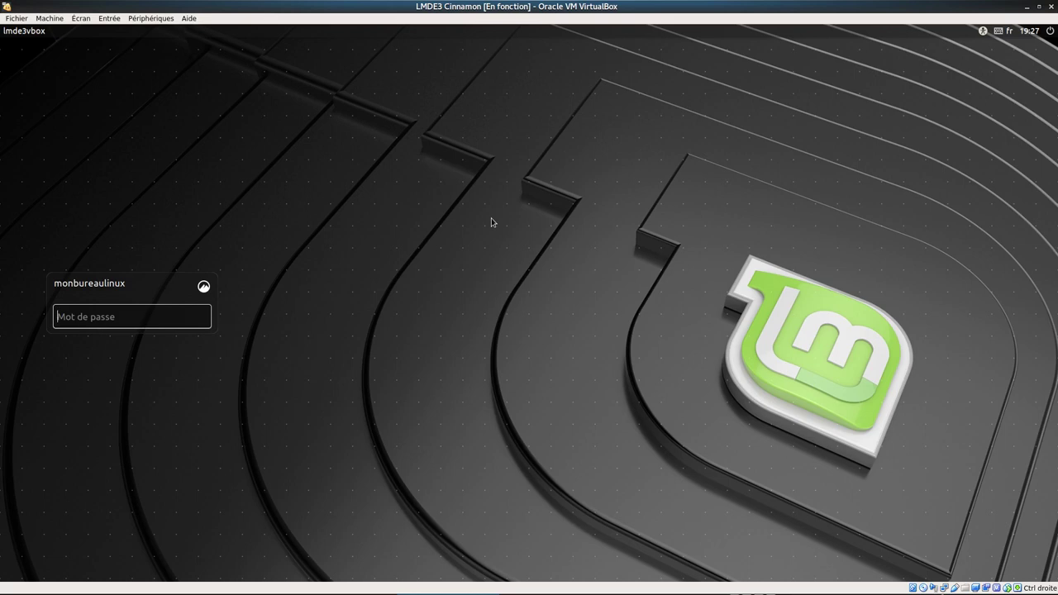
pyautogui.write('••••••••')
pyautogui.press('Return')
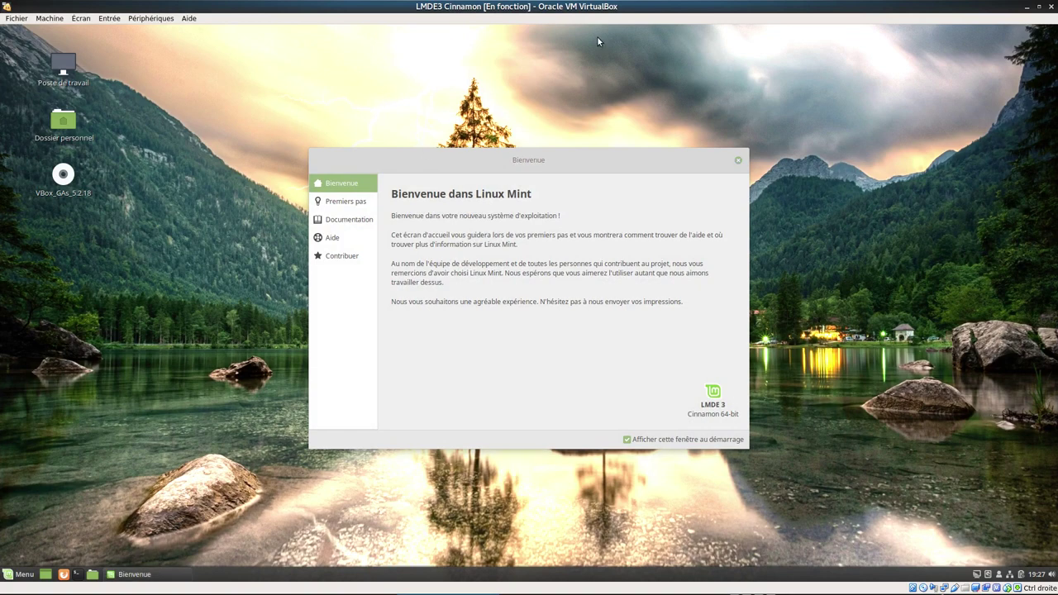
# - Close the Bienvenue window, review the Bureau desktop-icon settings, and close System Settings
pyautogui.click(739, 159)
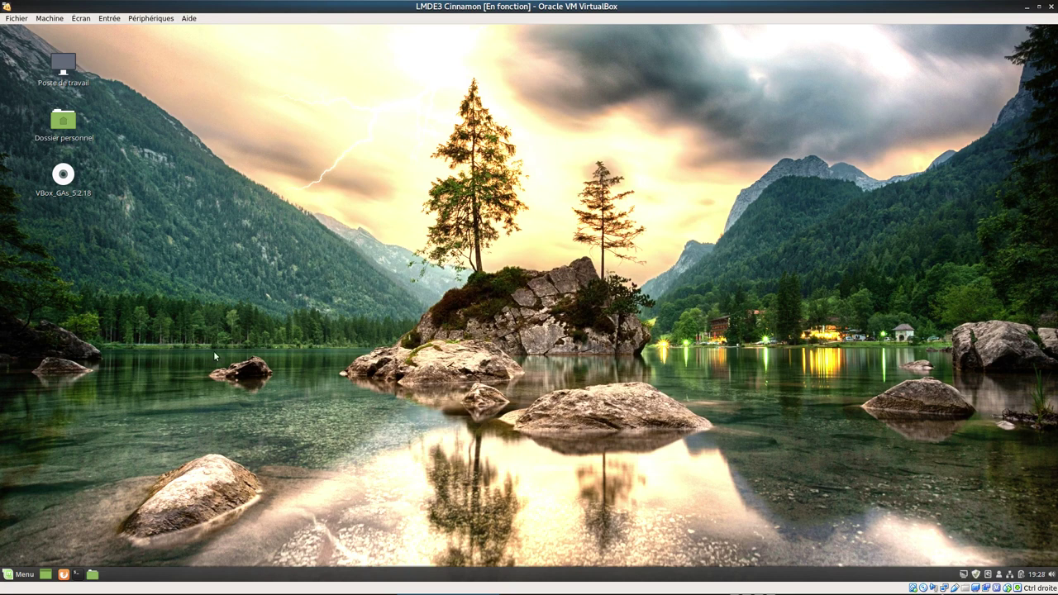
pyautogui.rightClick(560, 146)
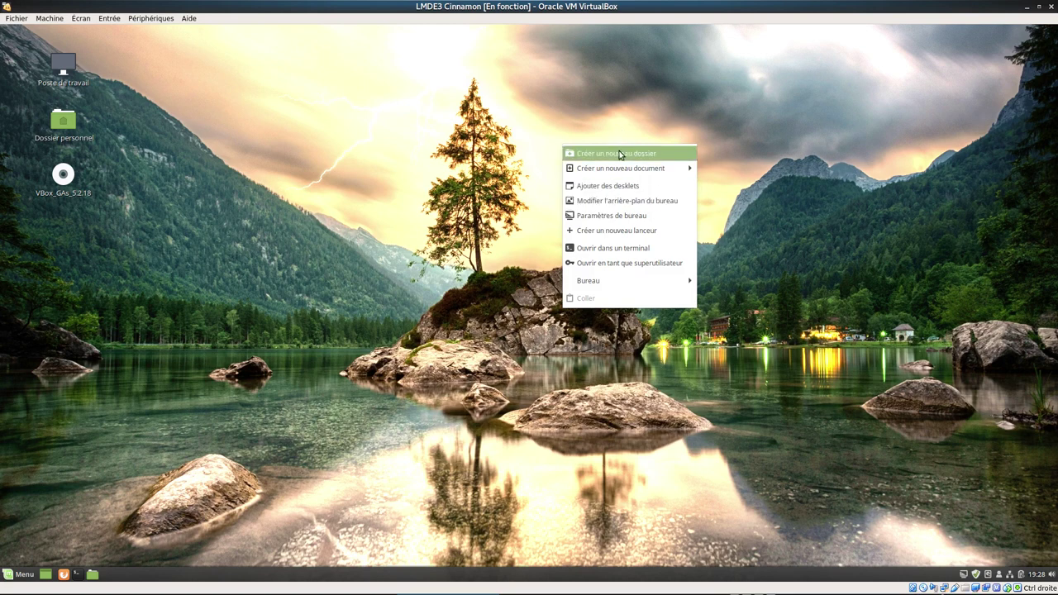
pyautogui.click(651, 222)
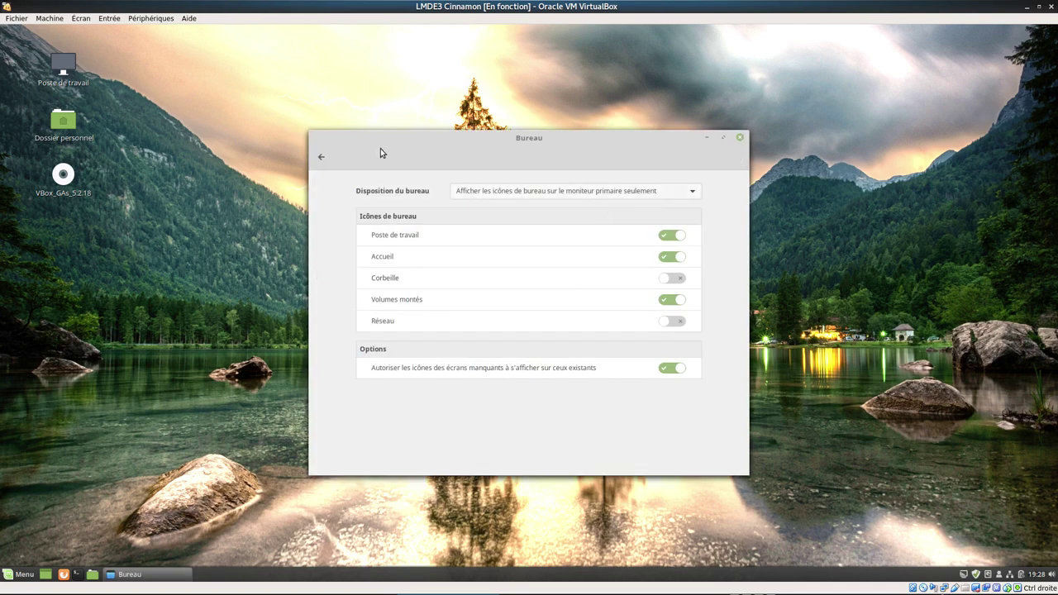
pyautogui.click(318, 157)
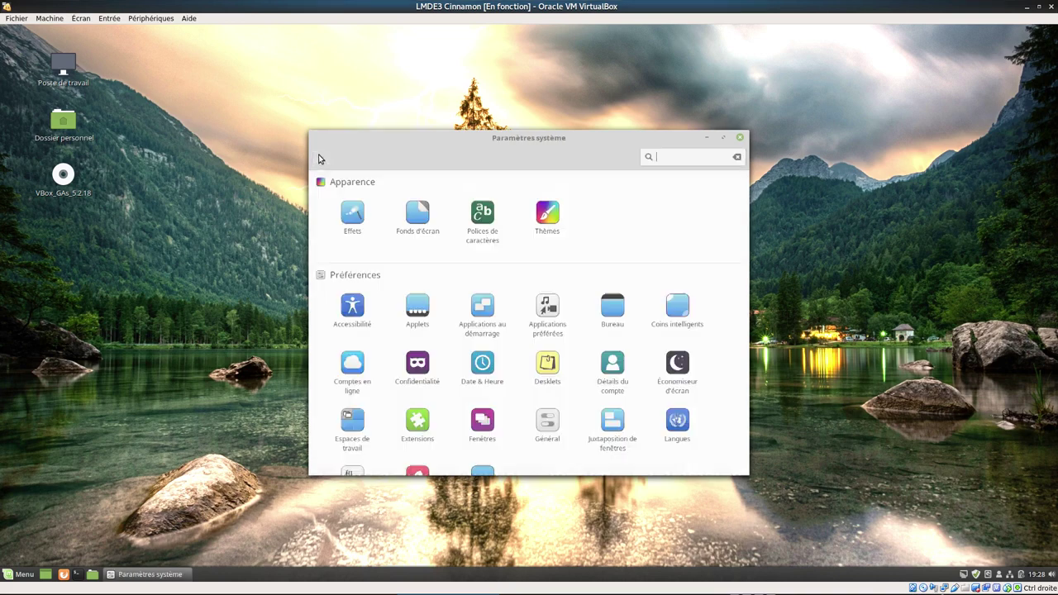
pyautogui.click(742, 138)
pyautogui.rightClick(533, 160)
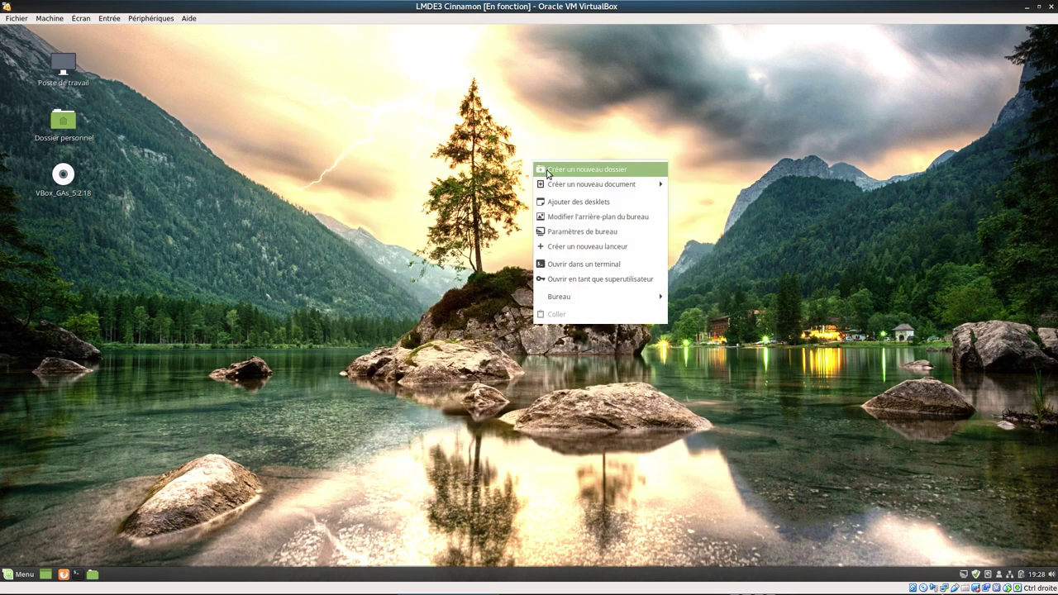
# - Switch the wallpaper from Hawaii to Lake in Fonds d'écran, then close System Settings
pyautogui.click(652, 219)
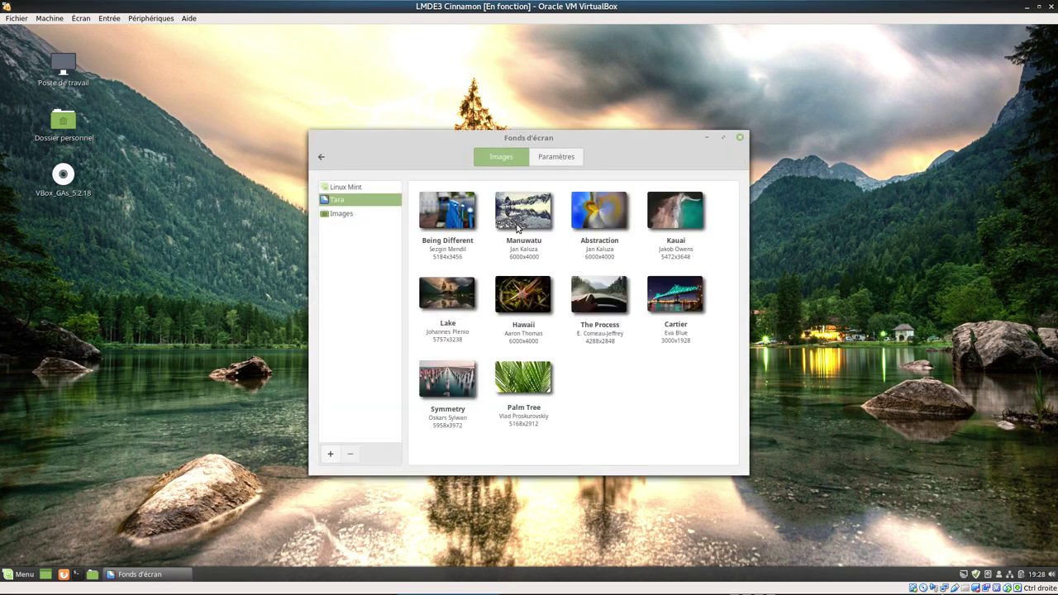
pyautogui.click(533, 296)
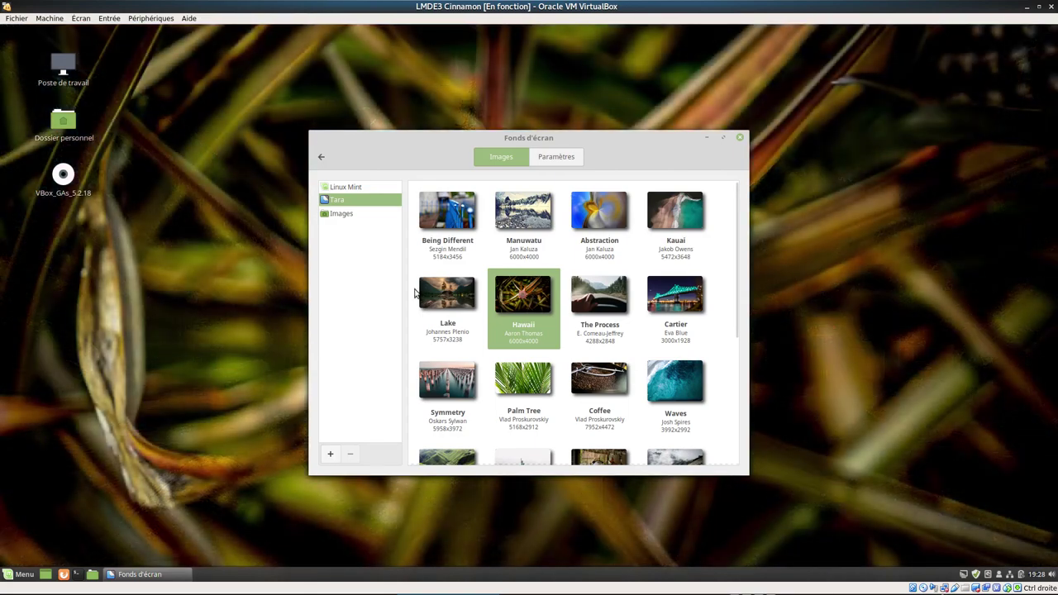
pyautogui.click(446, 296)
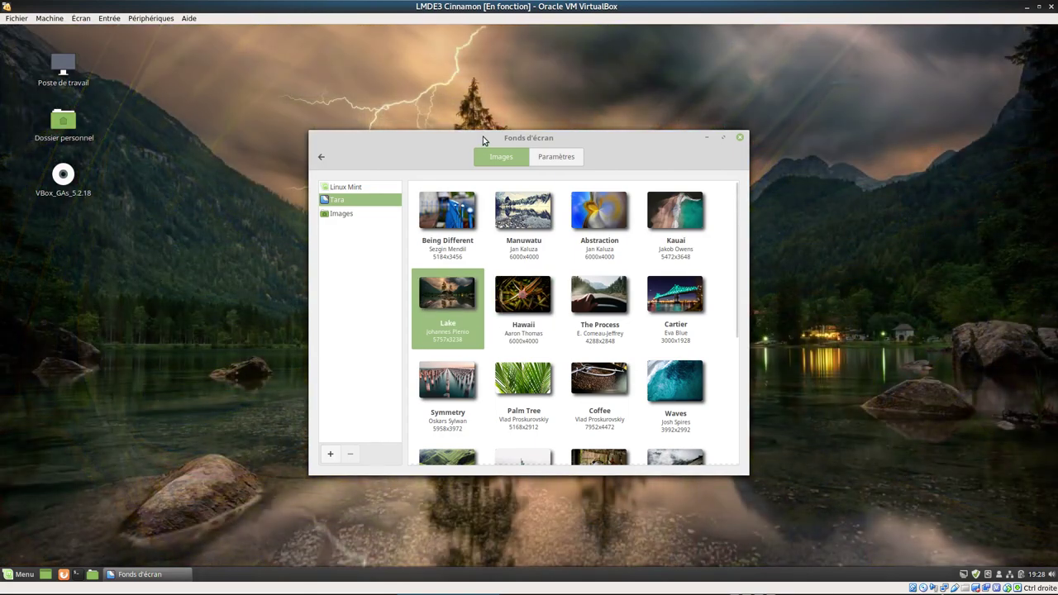
pyautogui.moveTo(479, 152); pyautogui.dragTo(540, 150)
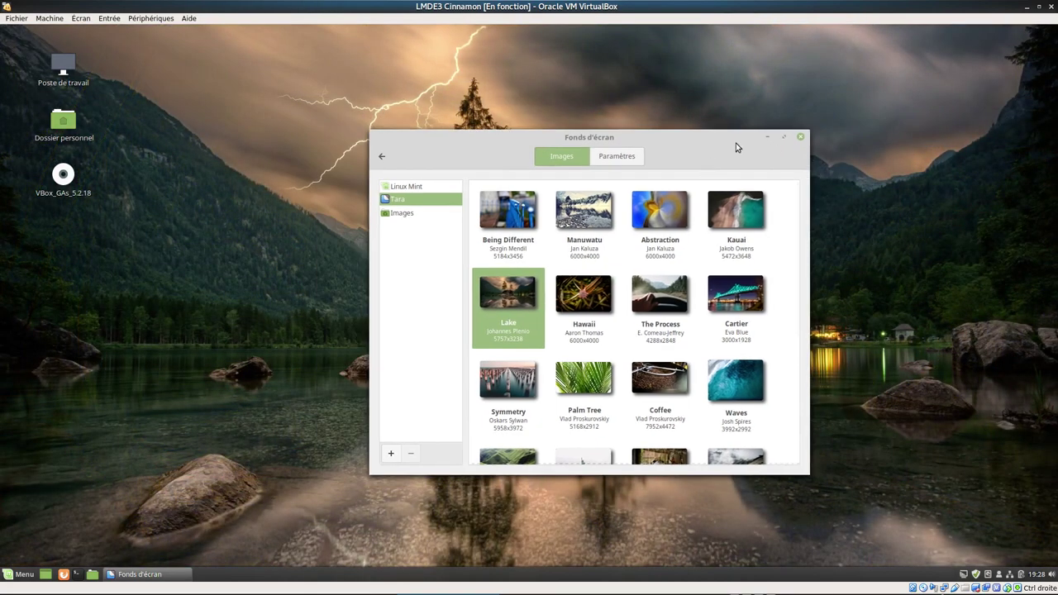
pyautogui.click(382, 157)
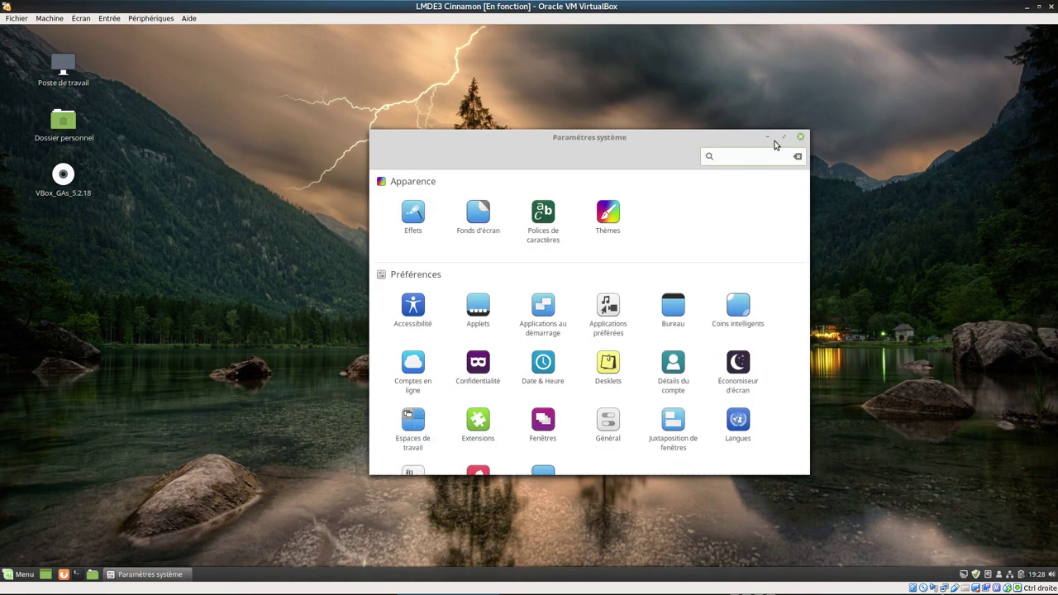
pyautogui.click(800, 137)
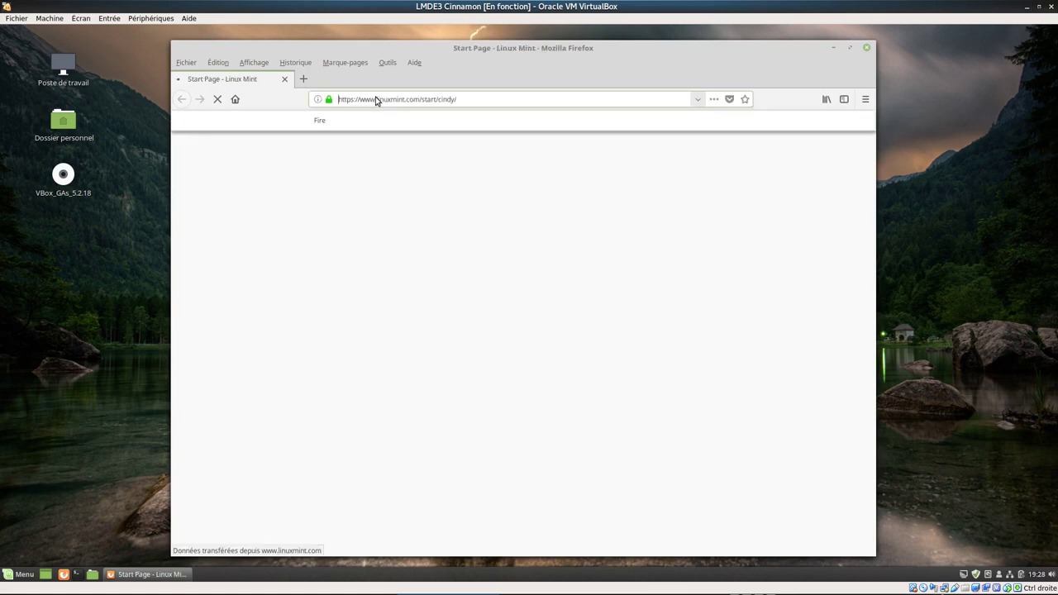
# - Open the Big Buck Bunny video on YouTube via the address bar and skip ahead to 2:24
pyautogui.write('youtube')
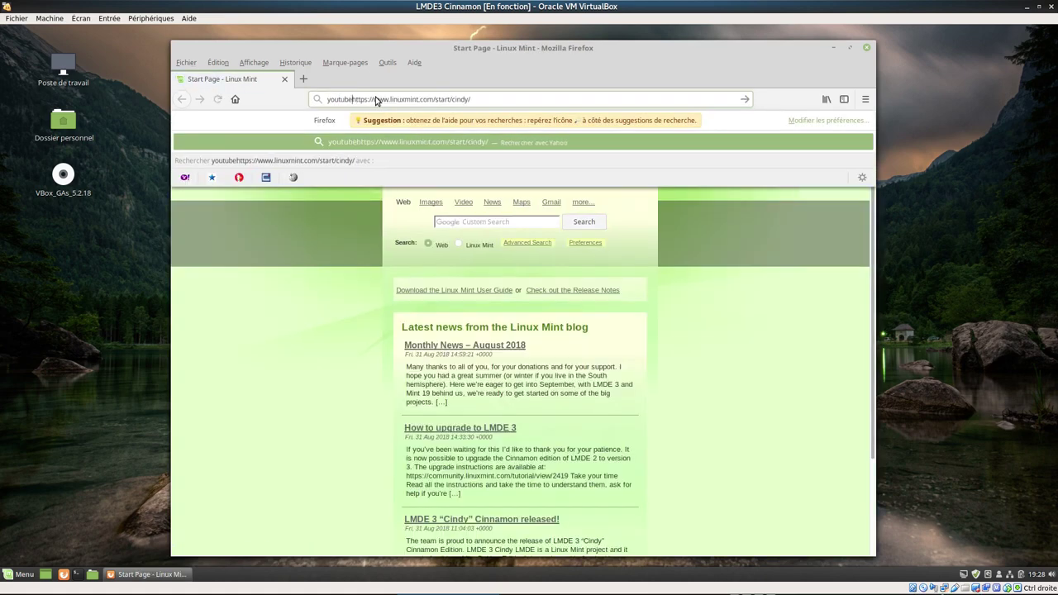
pyautogui.press('Escape')
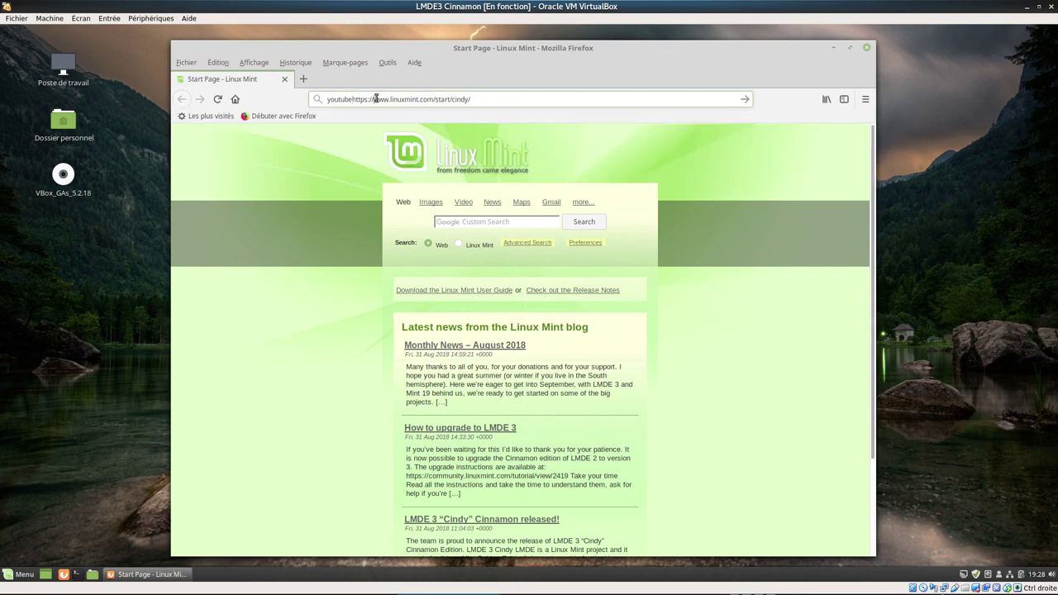
pyautogui.hotkey('ctrl', 'a')
pyautogui.press('BackSpace')
pyautogui.write('youtube')
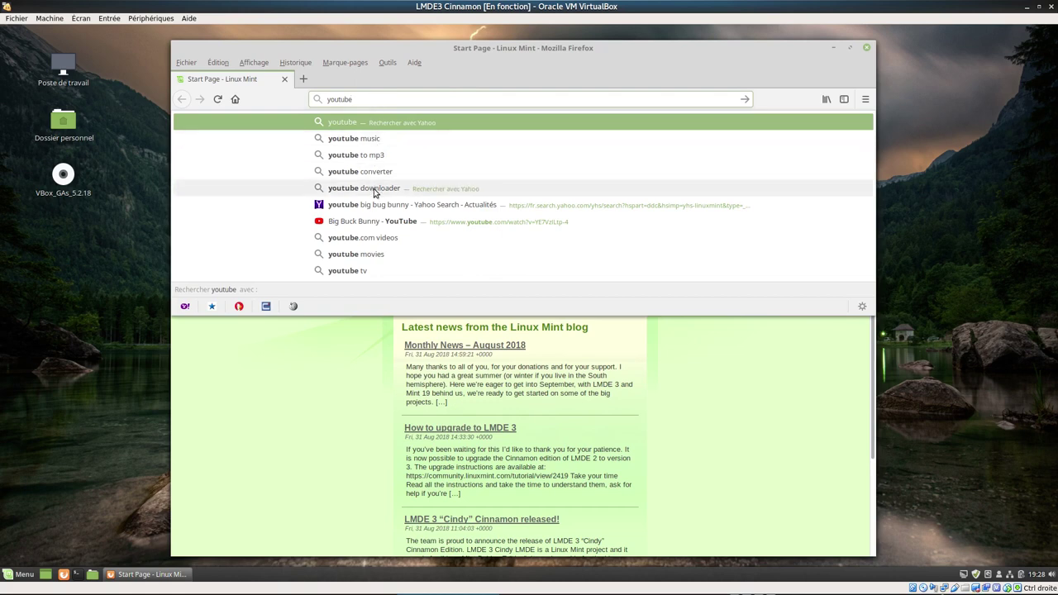
pyautogui.click(394, 222)
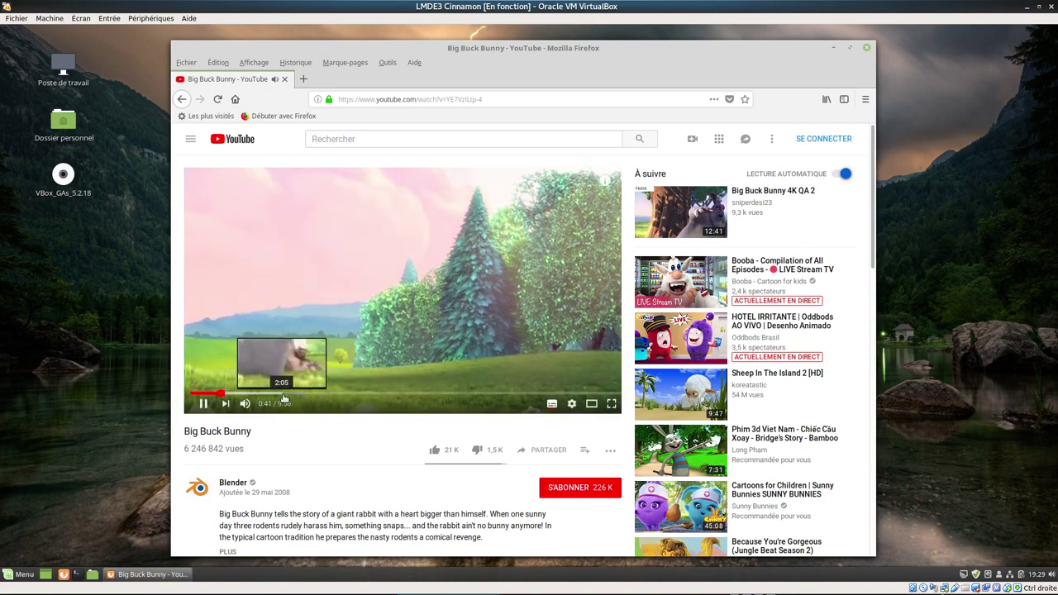
pyautogui.click(300, 394)
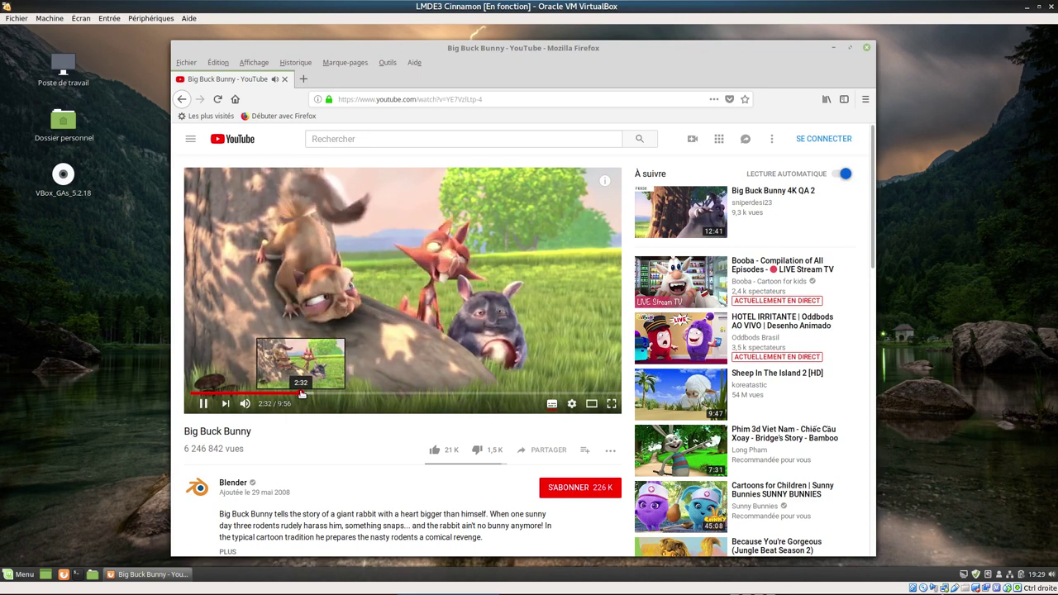
# - Raise the system volume using the sound tray slider
pyautogui.click(1053, 576)
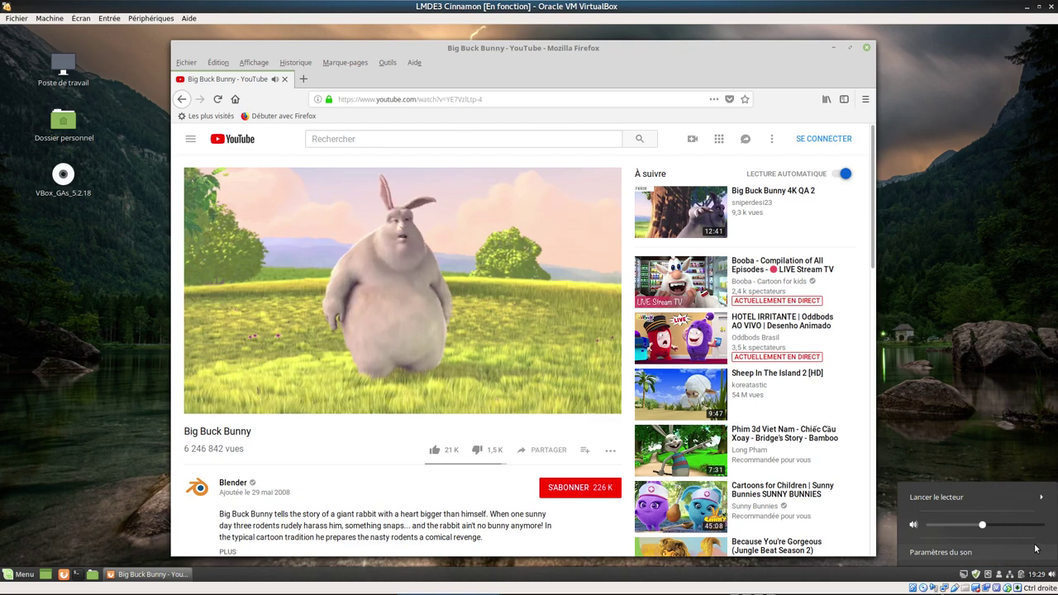
pyautogui.click(992, 525)
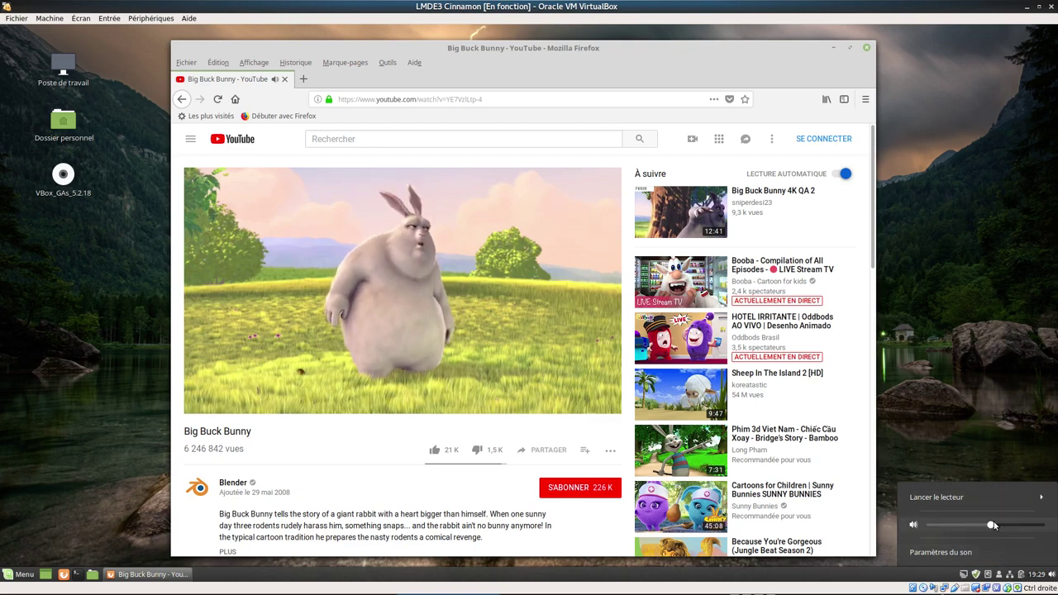
pyautogui.moveTo(992, 525); pyautogui.dragTo(1024, 525)
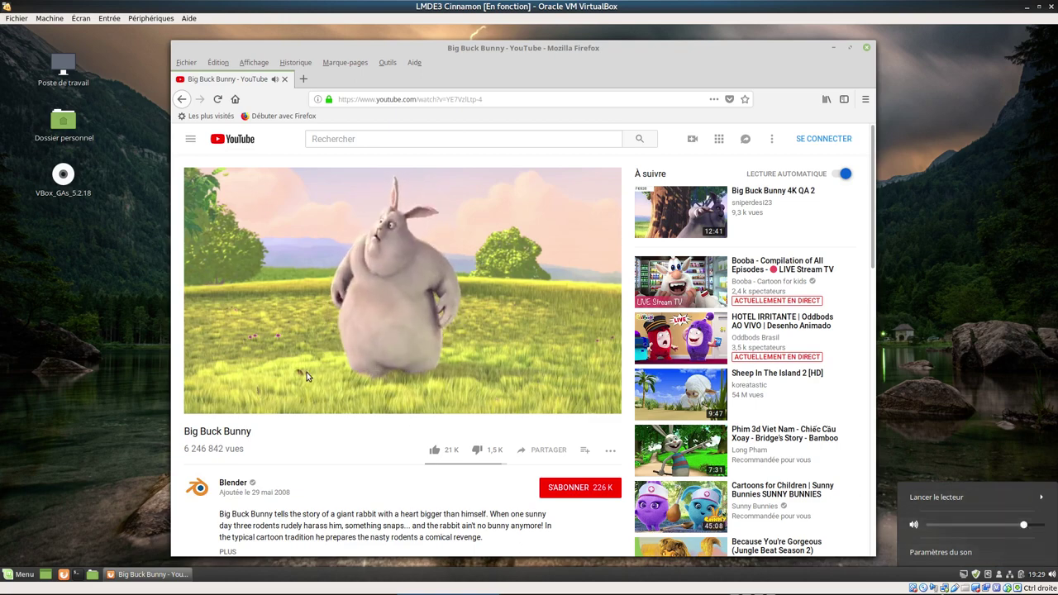
pyautogui.click(306, 376)
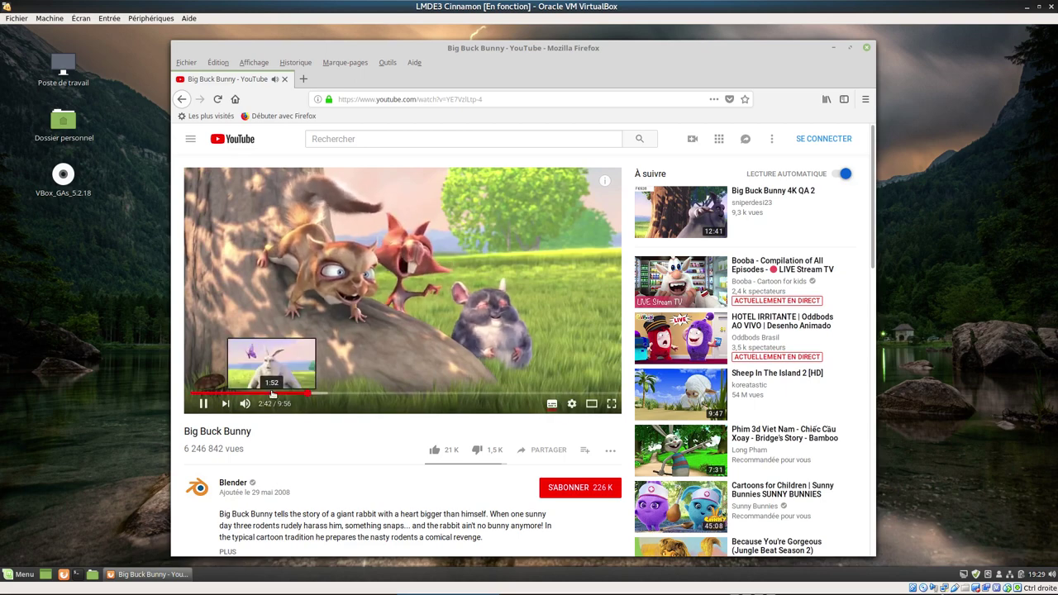
# - Jump the video to 1:52, rewind it to 0:56, then close Firefox
pyautogui.click(273, 395)
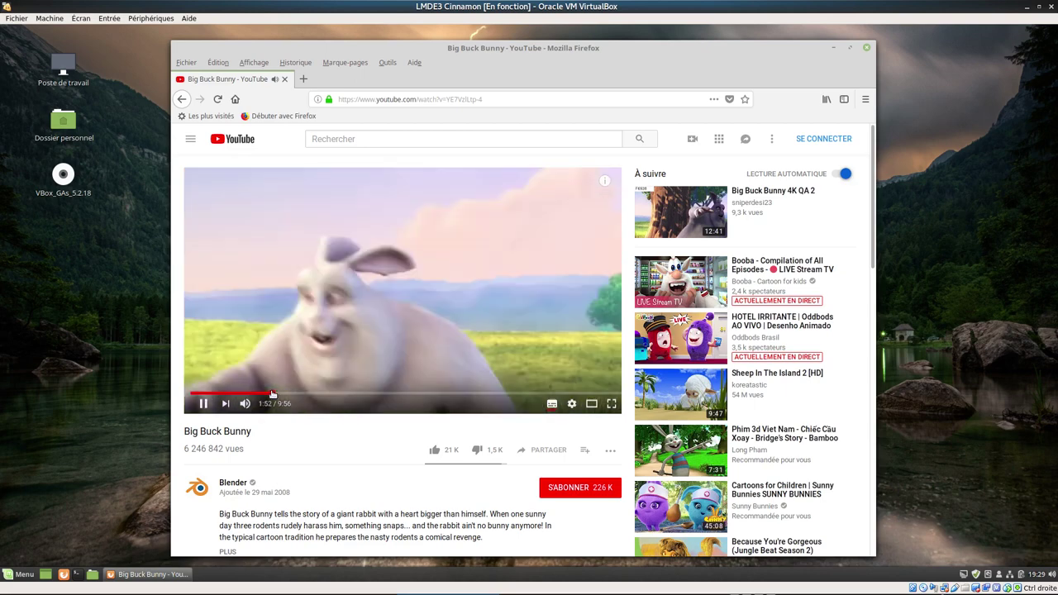
pyautogui.moveTo(273, 394); pyautogui.dragTo(201, 402)
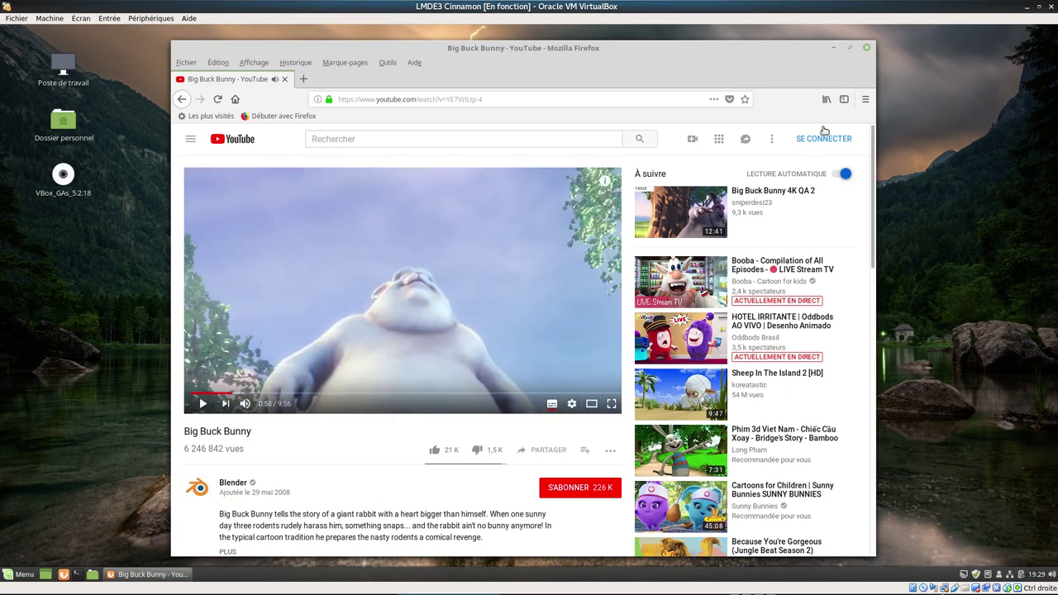
pyautogui.click(867, 48)
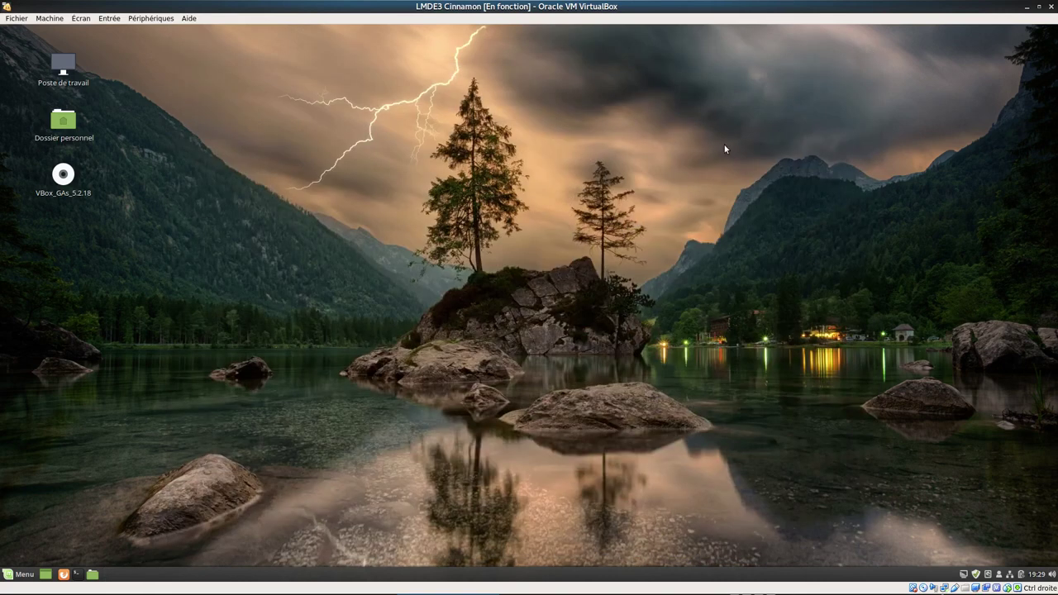